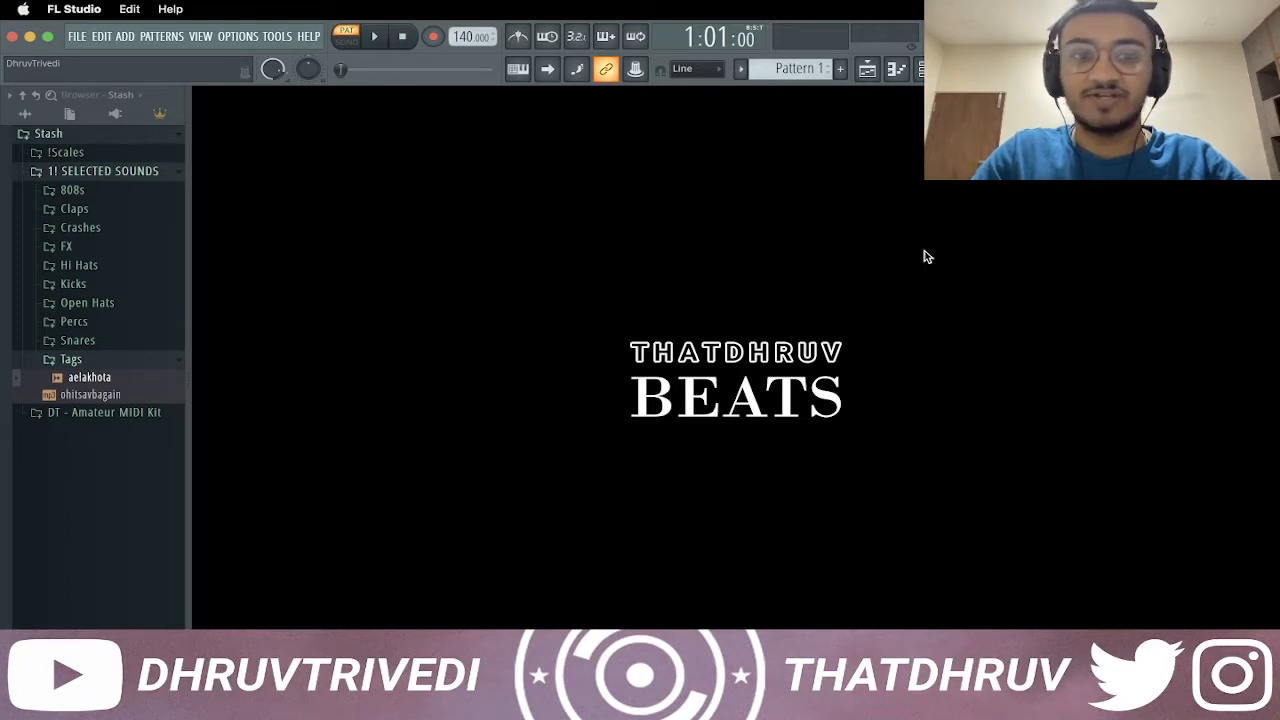
Set the tempo to 150 BPM and replace the Sampler channel in the Channel rack with Omnisphere
{"action": "right_click", "coordinate": [465, 40]}
{"action": "left_click", "coordinate": [640, 180]}
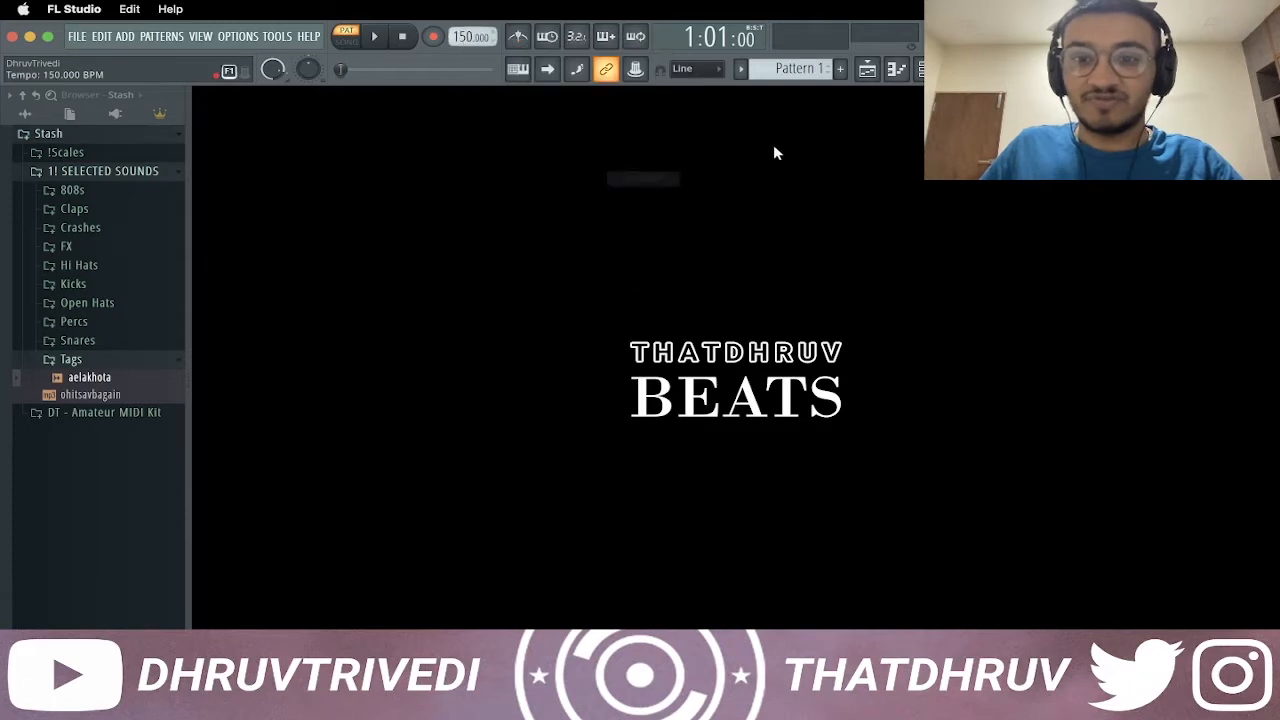
{"action": "left_click", "coordinate": [919, 70]}
{"action": "right_click", "coordinate": [440, 168]}
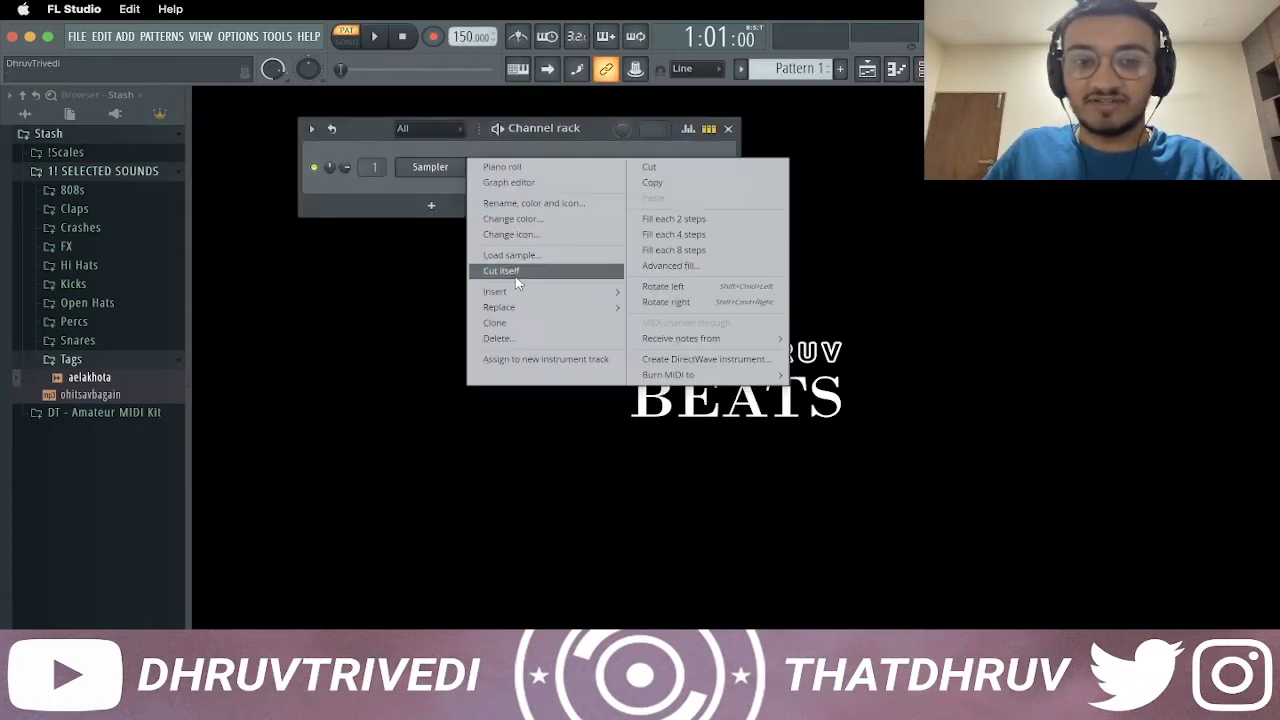
{"action": "mouse_move", "coordinate": [550, 307]}
{"action": "left_click", "coordinate": [795, 370]}
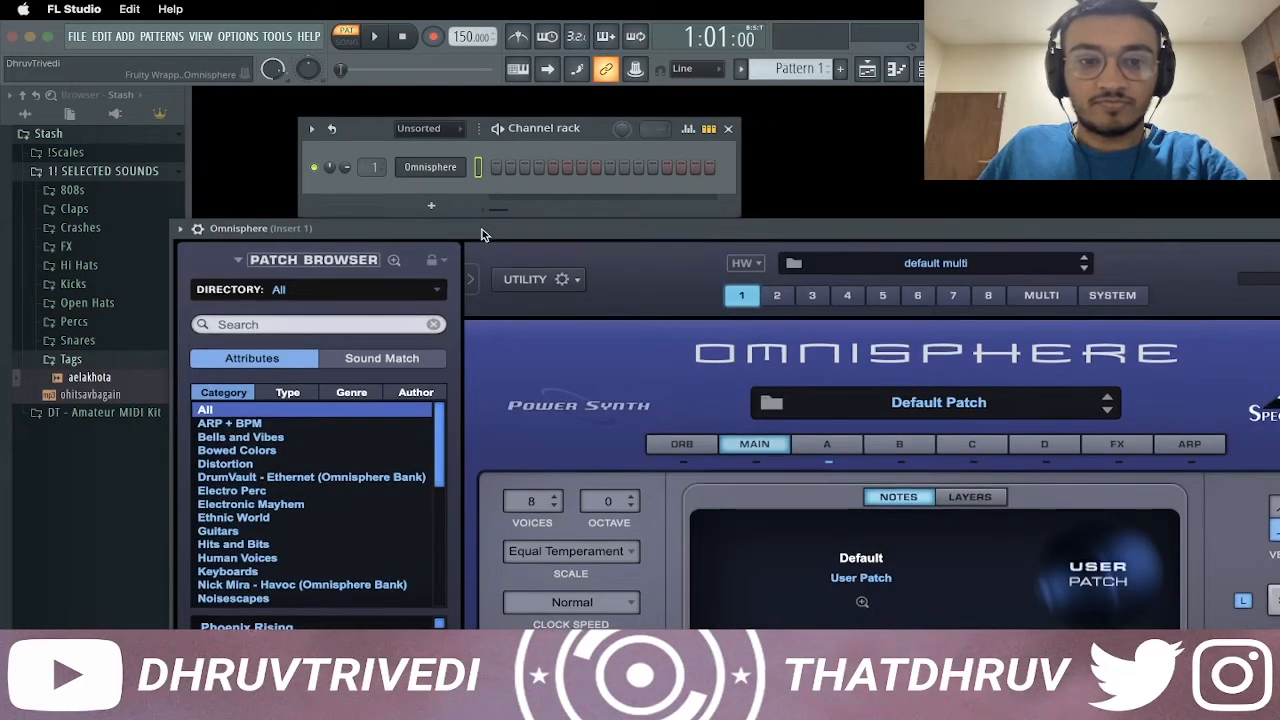
Load the "bell - burner" patch from Omnisphere's "WavSupply - Nick Mira Napalm" category and close the plugin window
{"action": "left_click_drag", "start_coordinate": [482, 229], "coordinate": [525, 145]}
{"action": "left_click_drag", "start_coordinate": [480, 400], "coordinate": [471, 528]}
{"action": "left_click", "coordinate": [411, 515]}
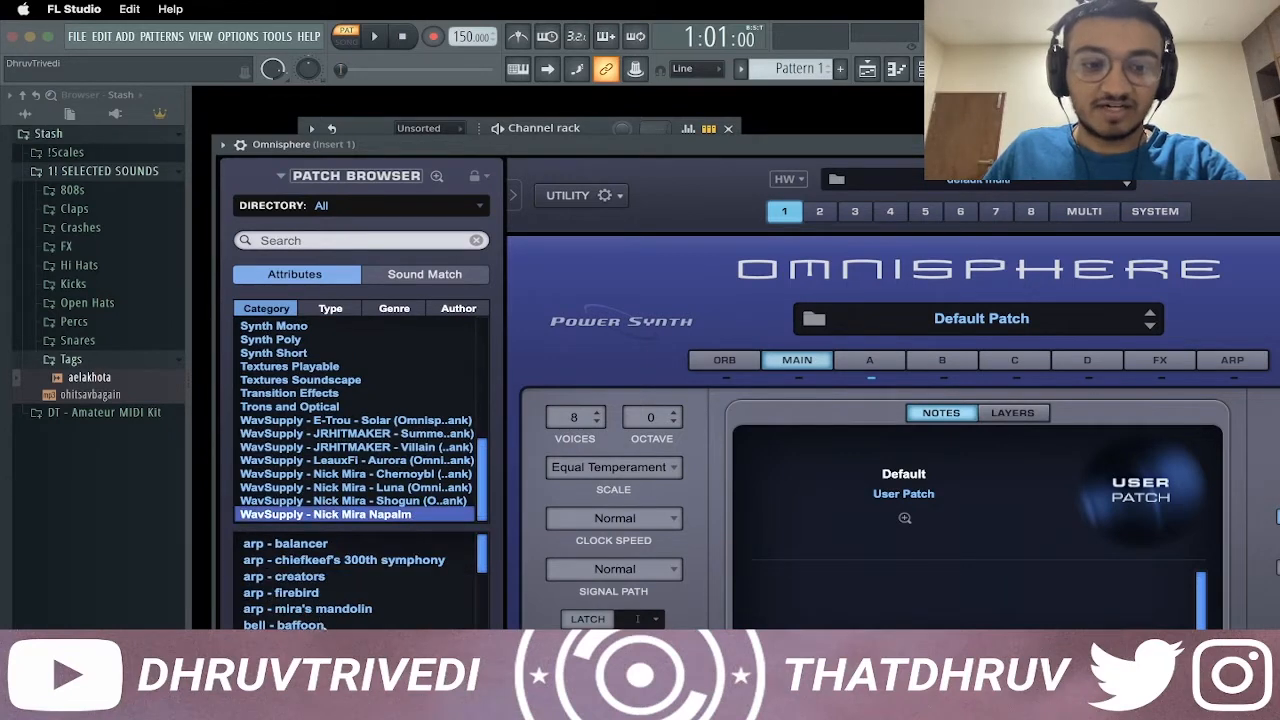
{"action": "left_click", "coordinate": [412, 642]}
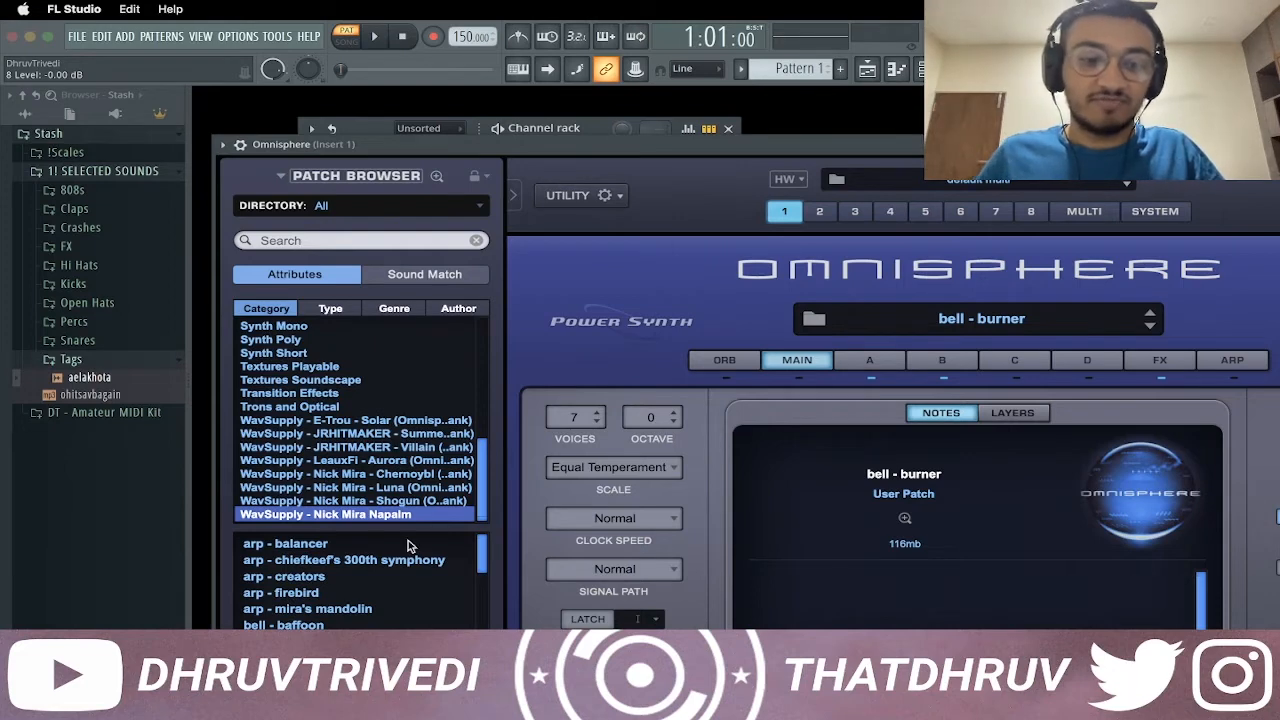
{"action": "key", "text": "Escape"}
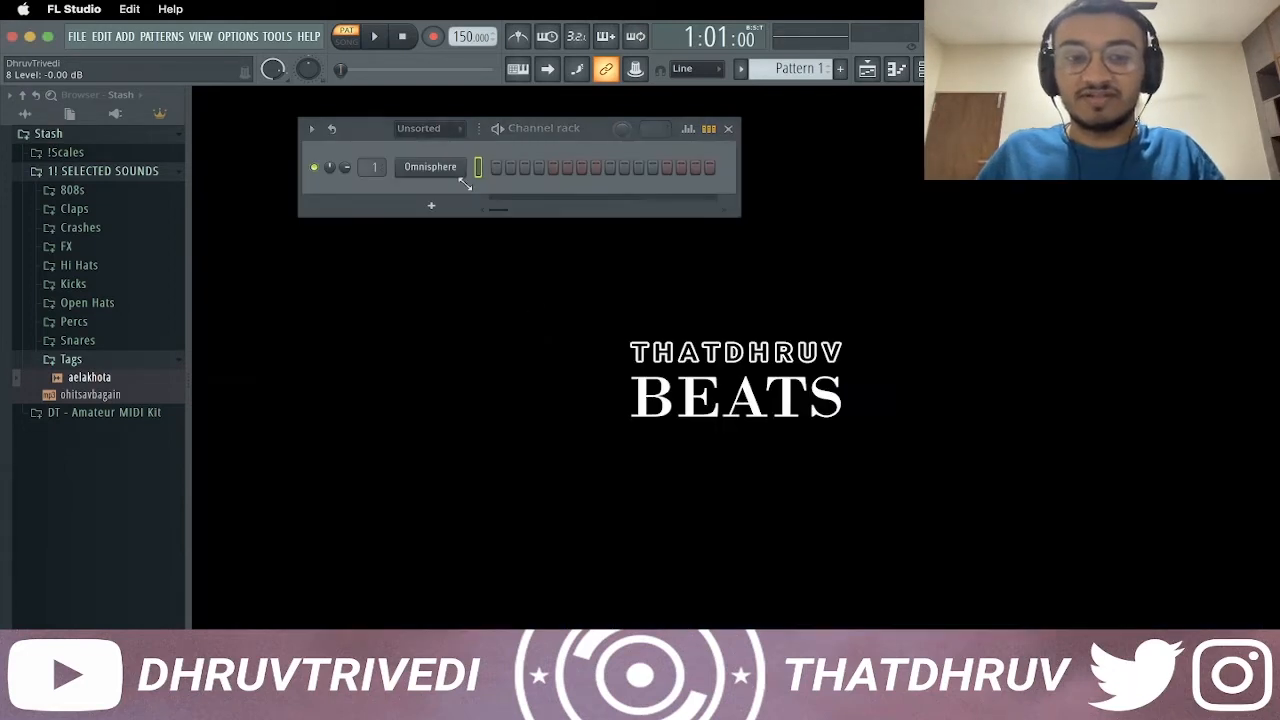
In Omnisphere's piano roll, place D5 at bars 1 and 2, D#5 at bars 3 and 4, and F5 midway through bar 4
{"action": "right_click", "coordinate": [462, 167]}
{"action": "left_click", "coordinate": [495, 167]}
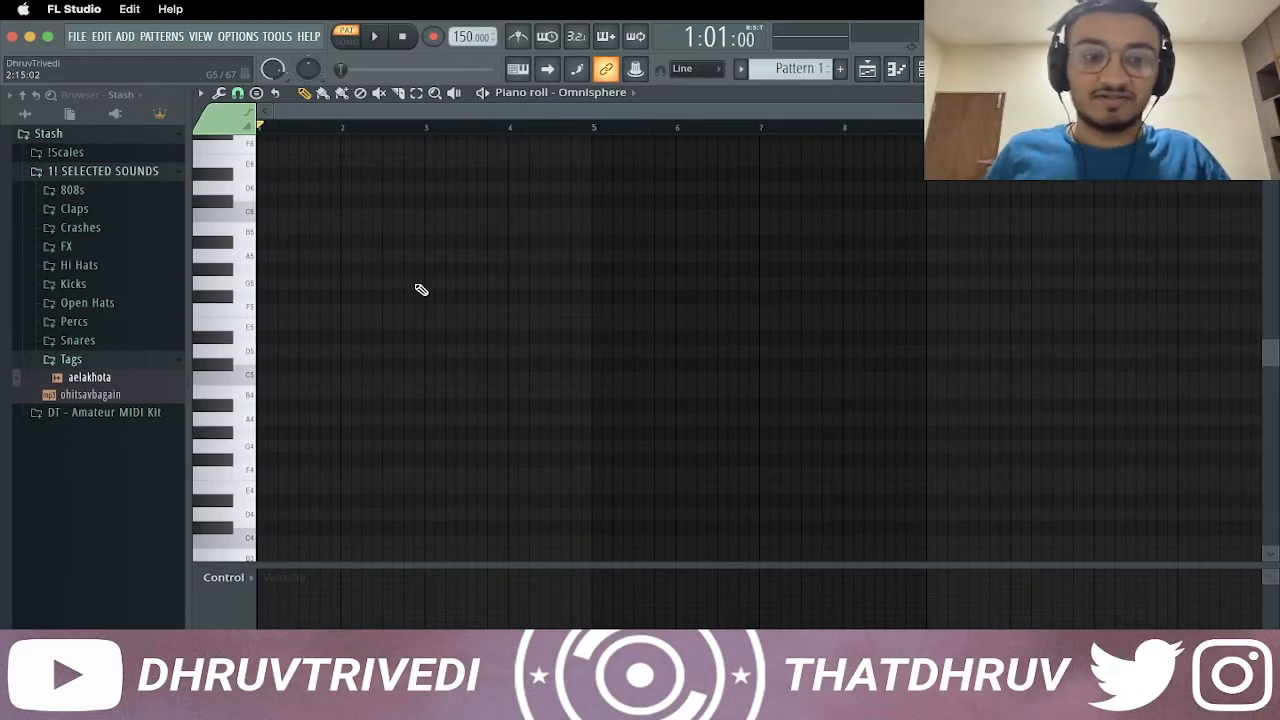
{"action": "left_click", "coordinate": [270, 353]}
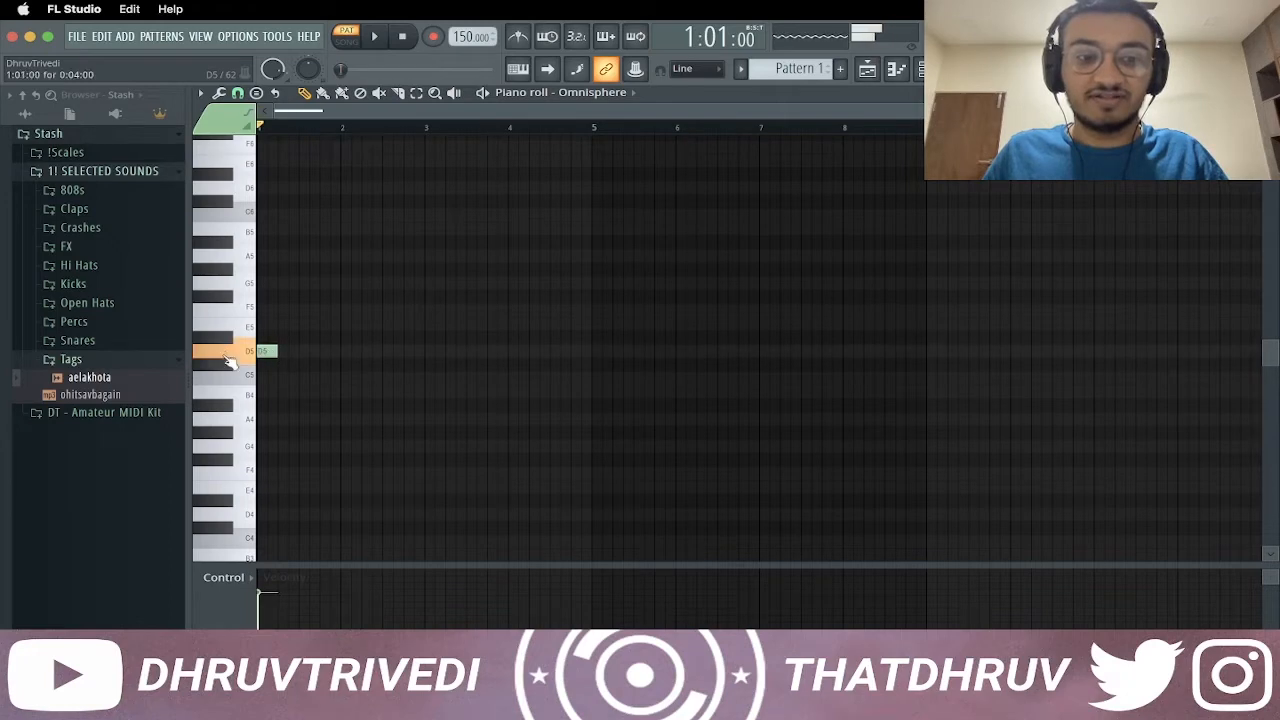
{"action": "left_click", "coordinate": [281, 338]}
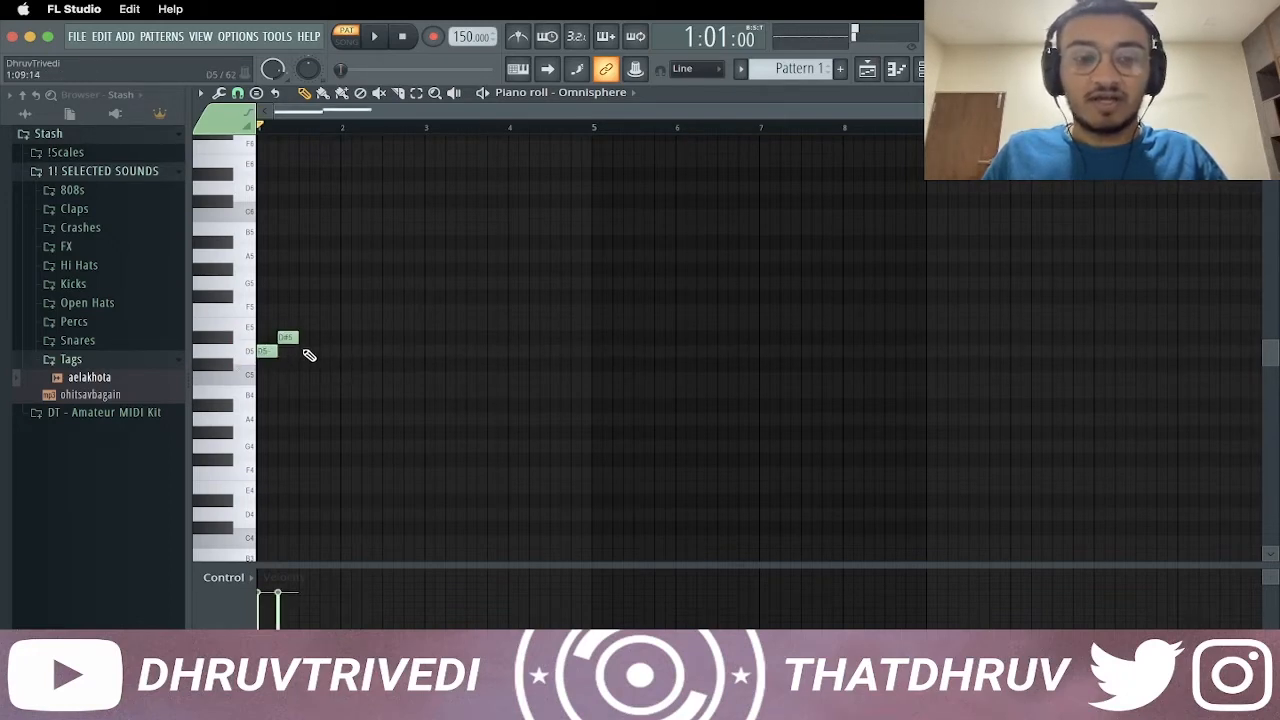
{"action": "right_click", "coordinate": [290, 340]}
{"action": "left_click", "coordinate": [348, 351]}
{"action": "left_click", "coordinate": [431, 338]}
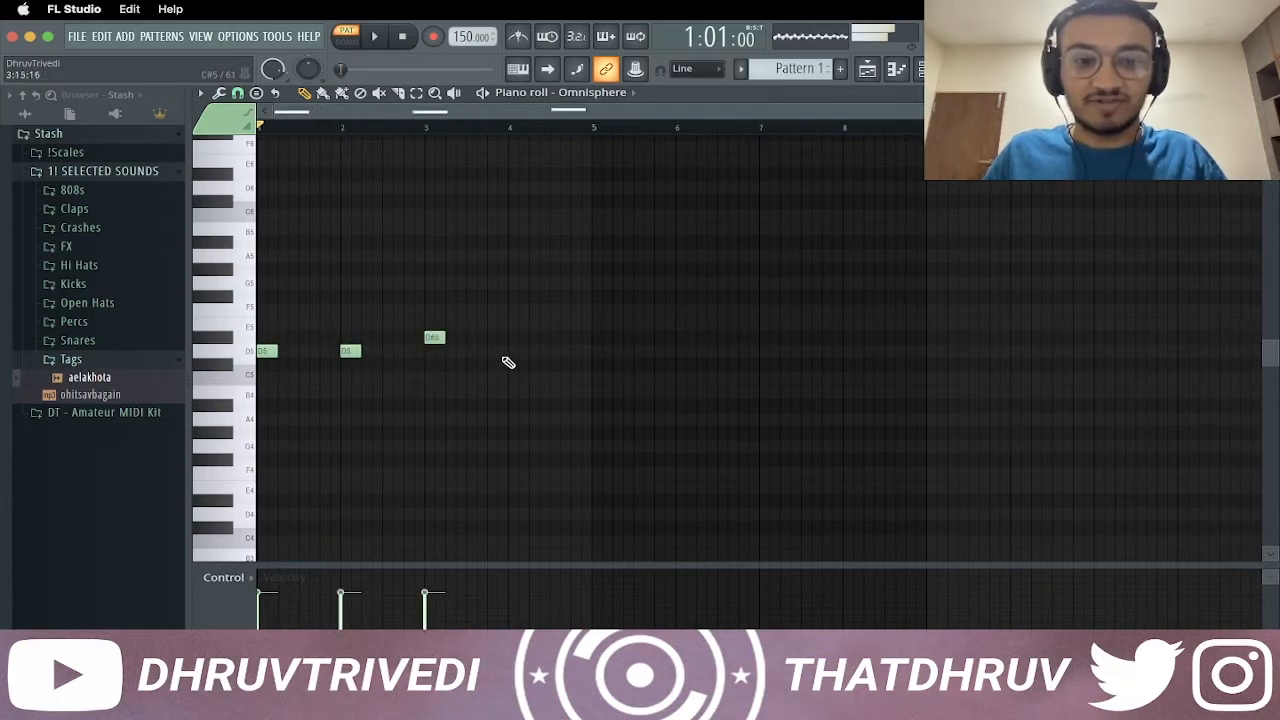
{"action": "left_click", "coordinate": [515, 338]}
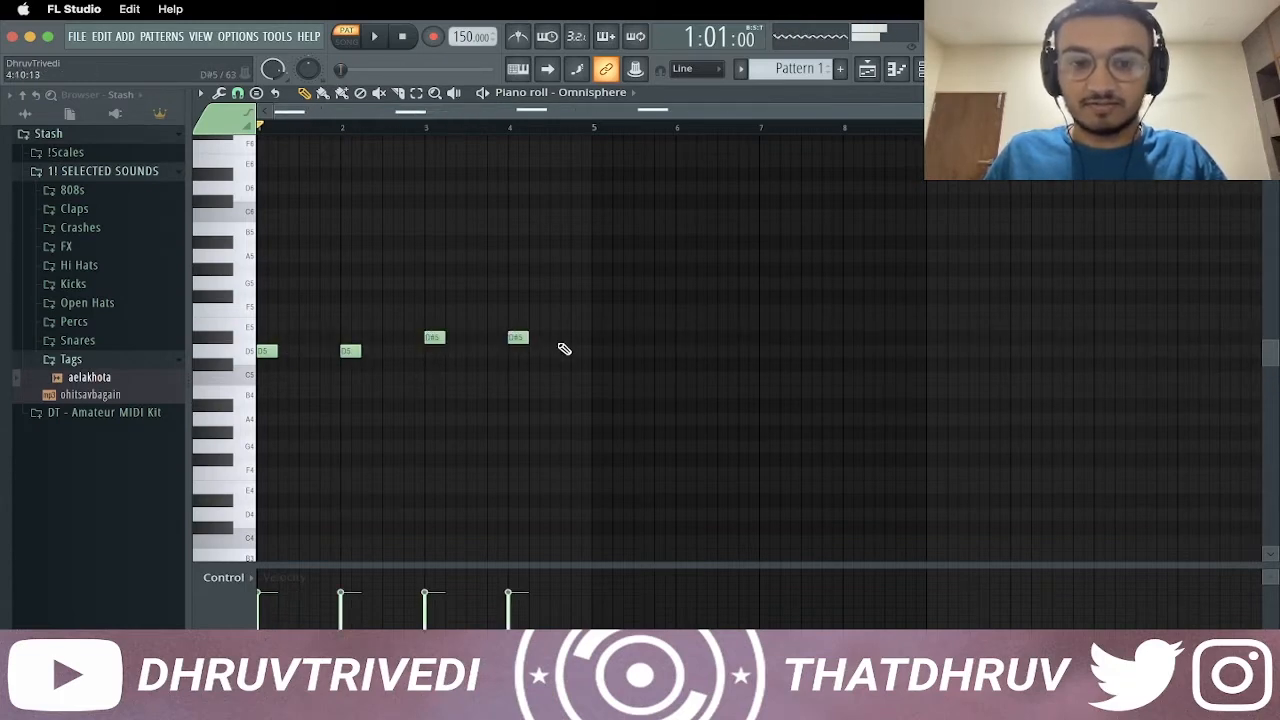
{"action": "left_click", "coordinate": [558, 311]}
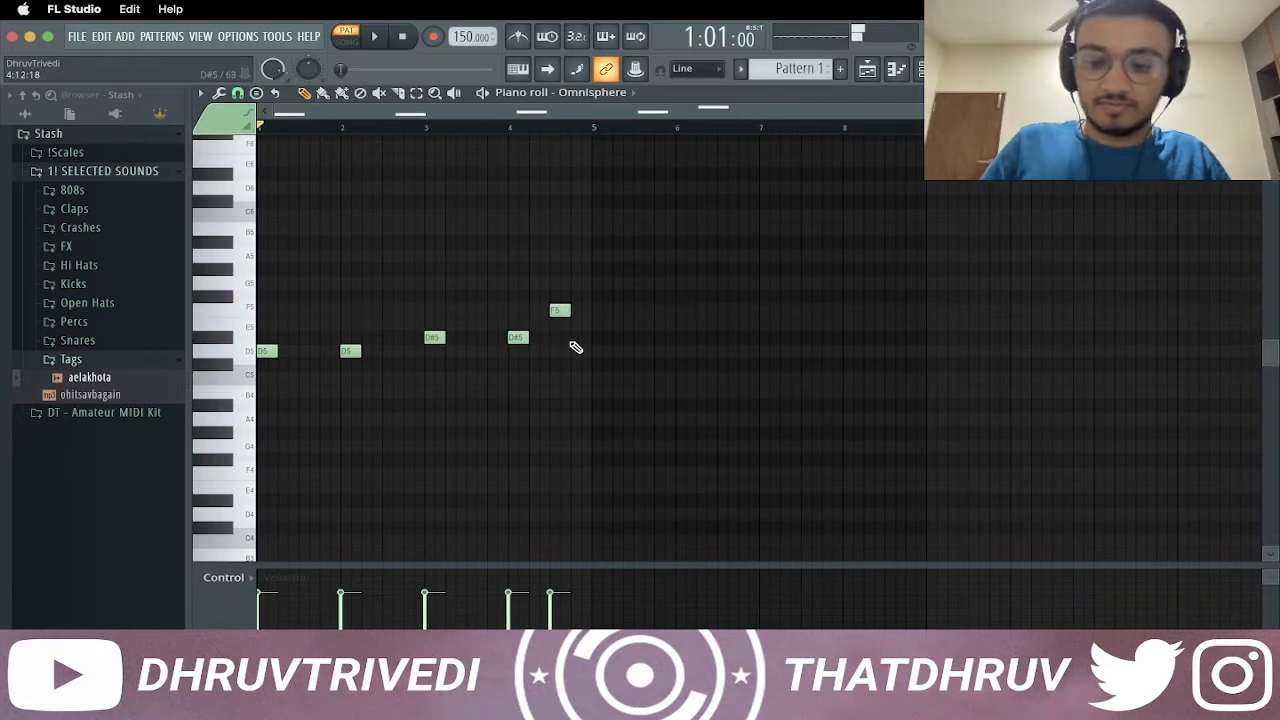
Extend all notes legato up to bar 5, using a temporary F5 note at bar 5 as the end point and deleting it
{"action": "left_click", "coordinate": [595, 311]}
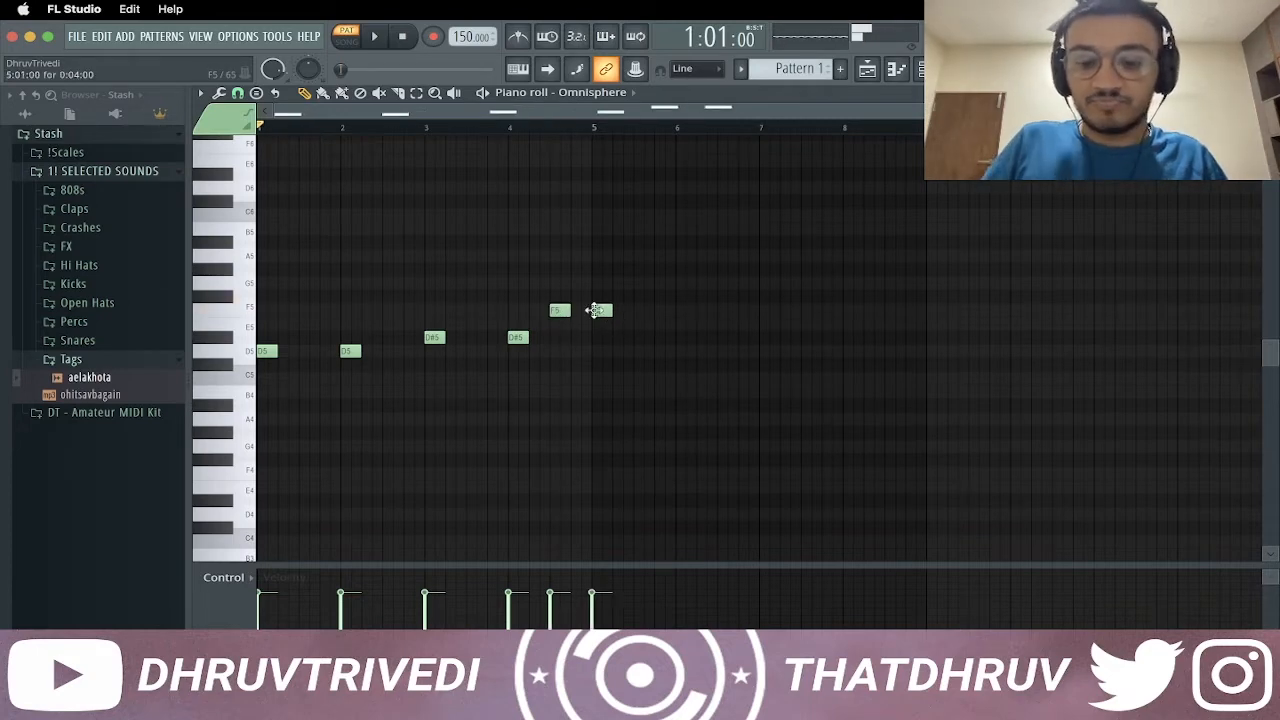
{"action": "key", "text": "ctrl+l"}
{"action": "right_click", "coordinate": [594, 311]}
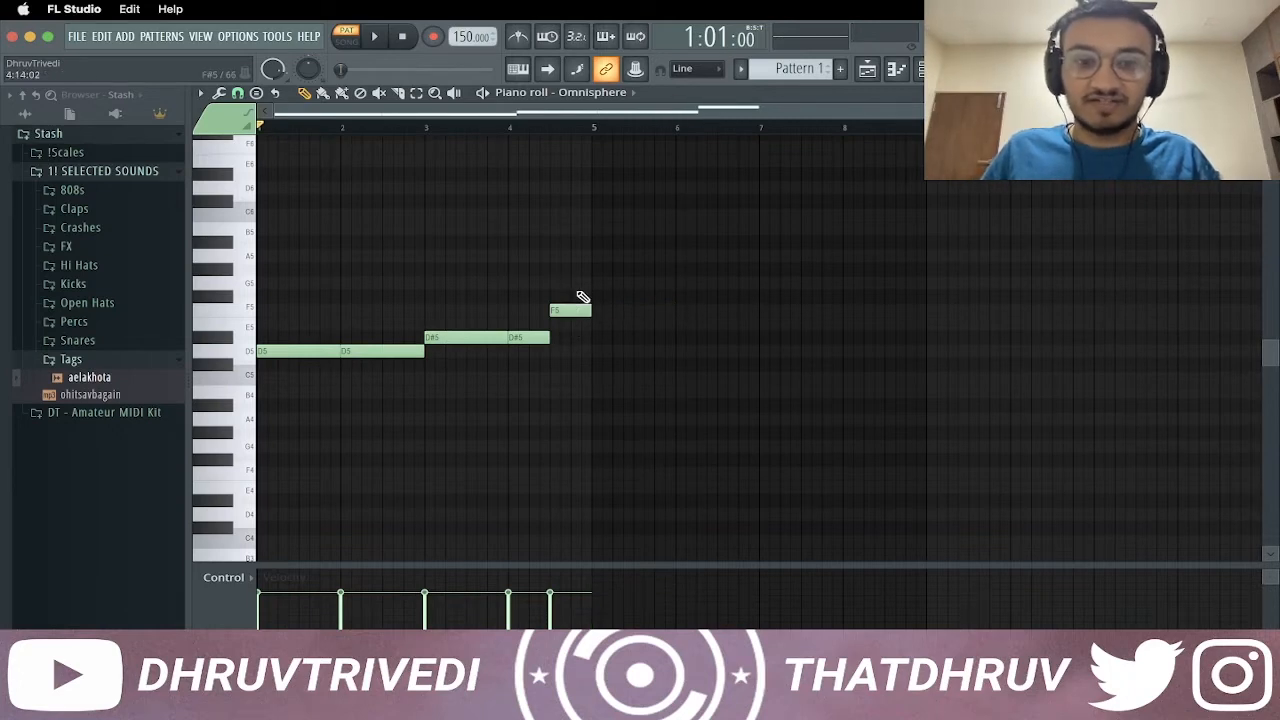
Duplicate all the notes one octave lower, deselect them, and play back the pattern
{"action": "scroll", "coordinate": [595, 130], "scroll_direction": "up", "scroll_amount": 2}
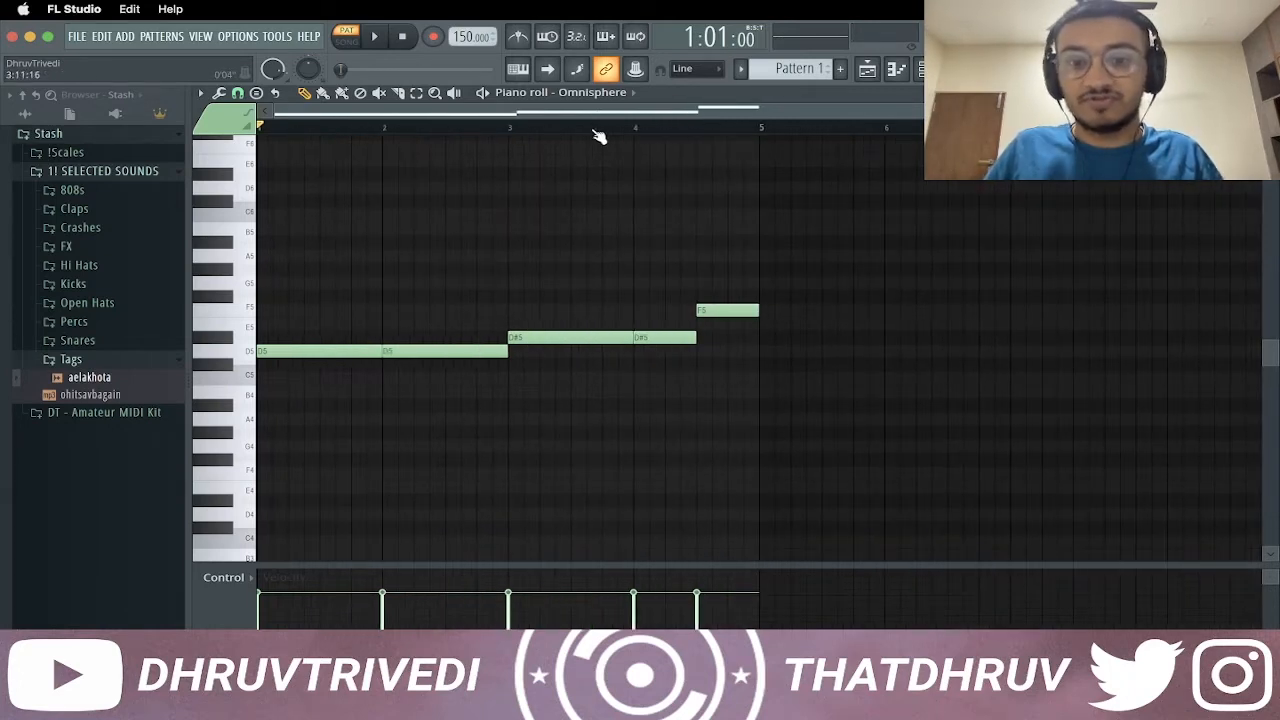
{"action": "scroll", "coordinate": [466, 280], "scroll_direction": "up", "scroll_amount": 2}
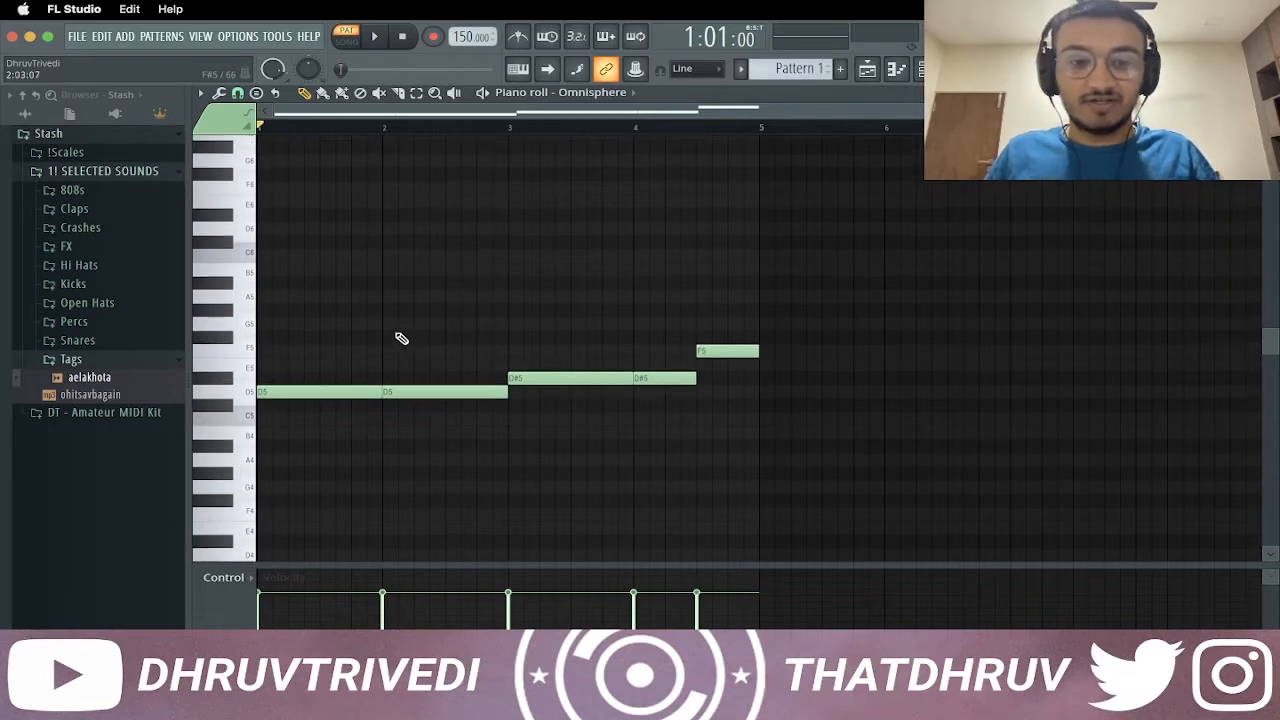
{"action": "left_click_drag", "start_coordinate": [240, 338], "coordinate": [242, 396]}
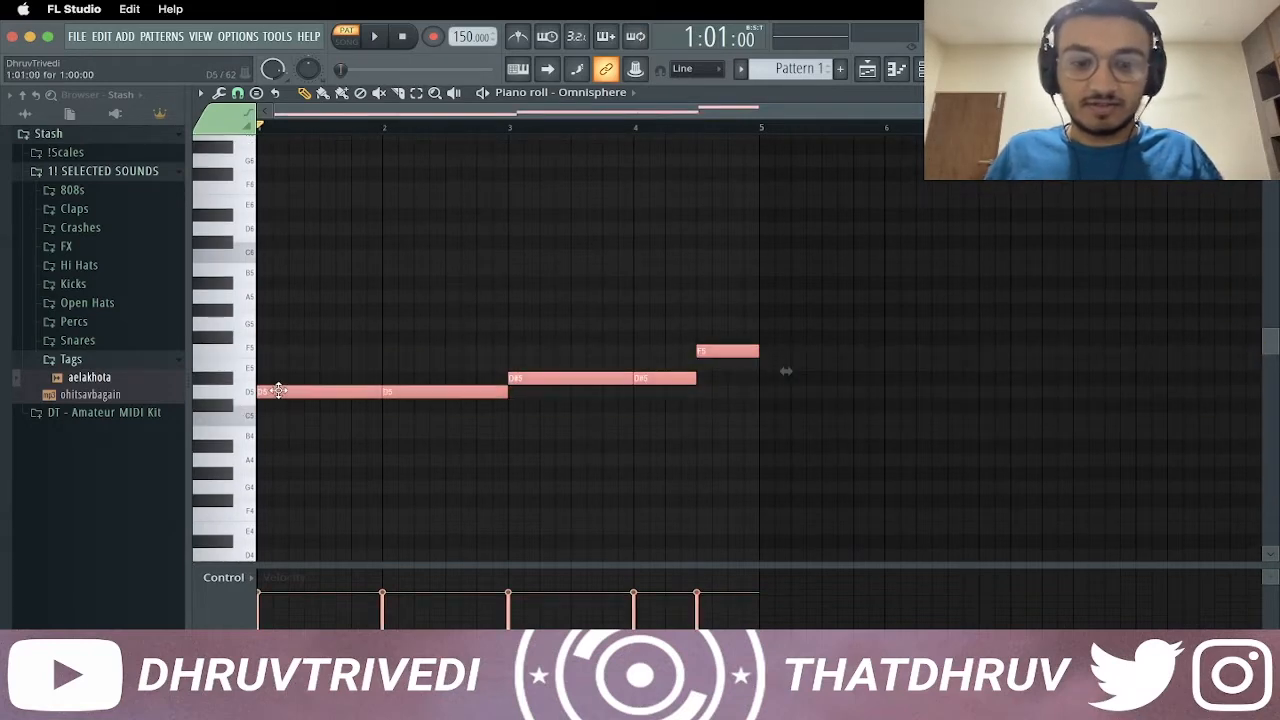
{"action": "key", "text": "ctrl+c"}
{"action": "key", "text": "ctrl+v"}
{"action": "key", "text": "ctrl+Down"}
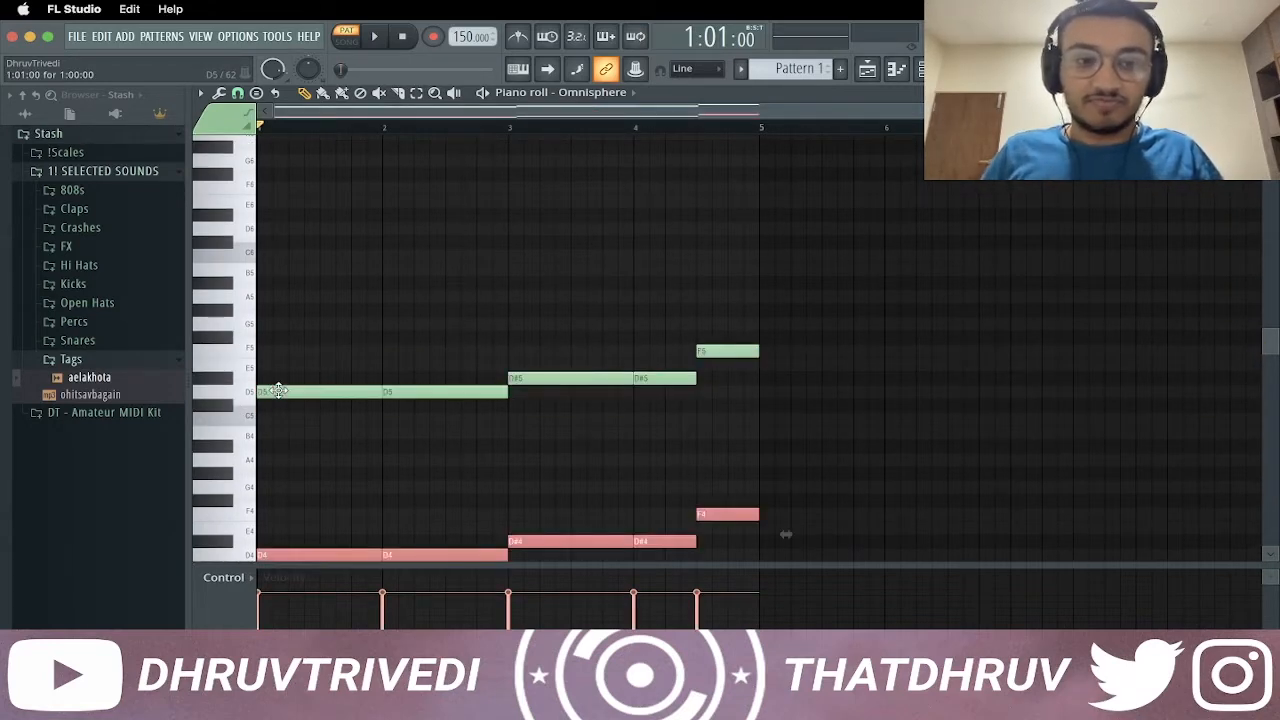
{"action": "scroll", "coordinate": [285, 389], "scroll_direction": "down", "scroll_amount": 2}
{"action": "scroll", "coordinate": [292, 388], "scroll_direction": "down", "scroll_amount": 2}
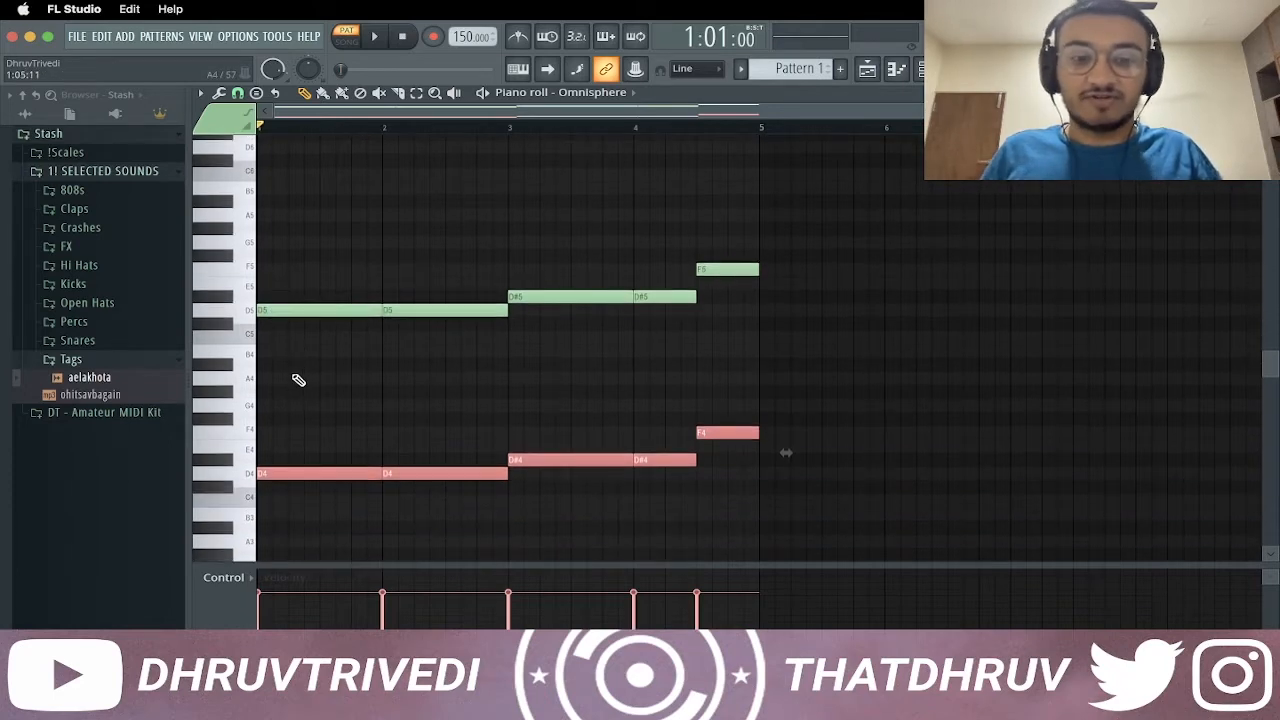
{"action": "key", "text": "ctrl+d"}
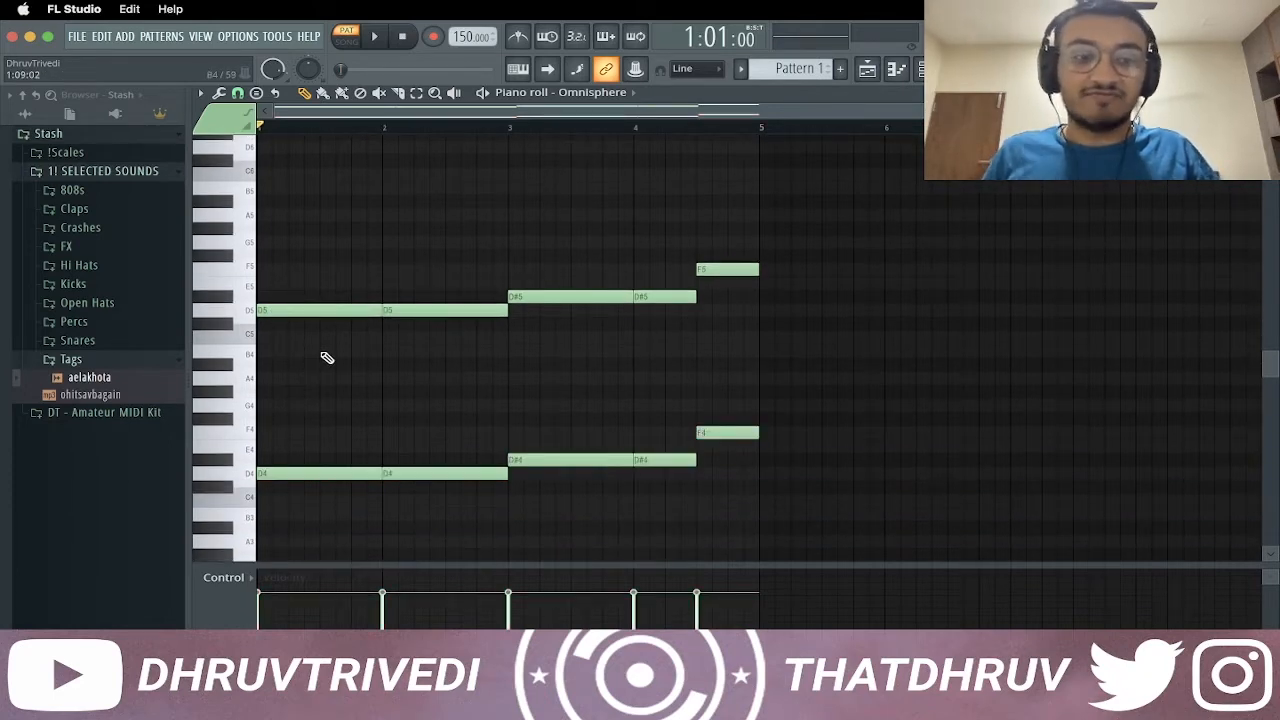
{"action": "key", "text": "space"}
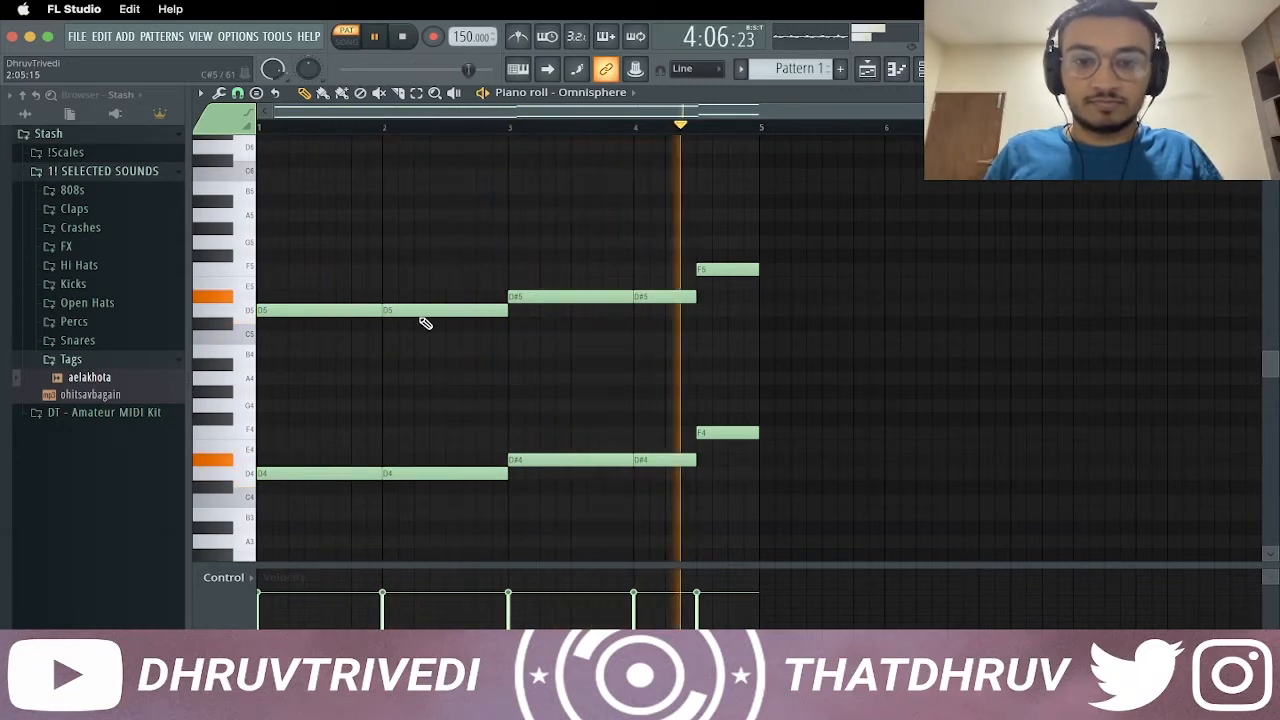
{"action": "key", "text": "space"}
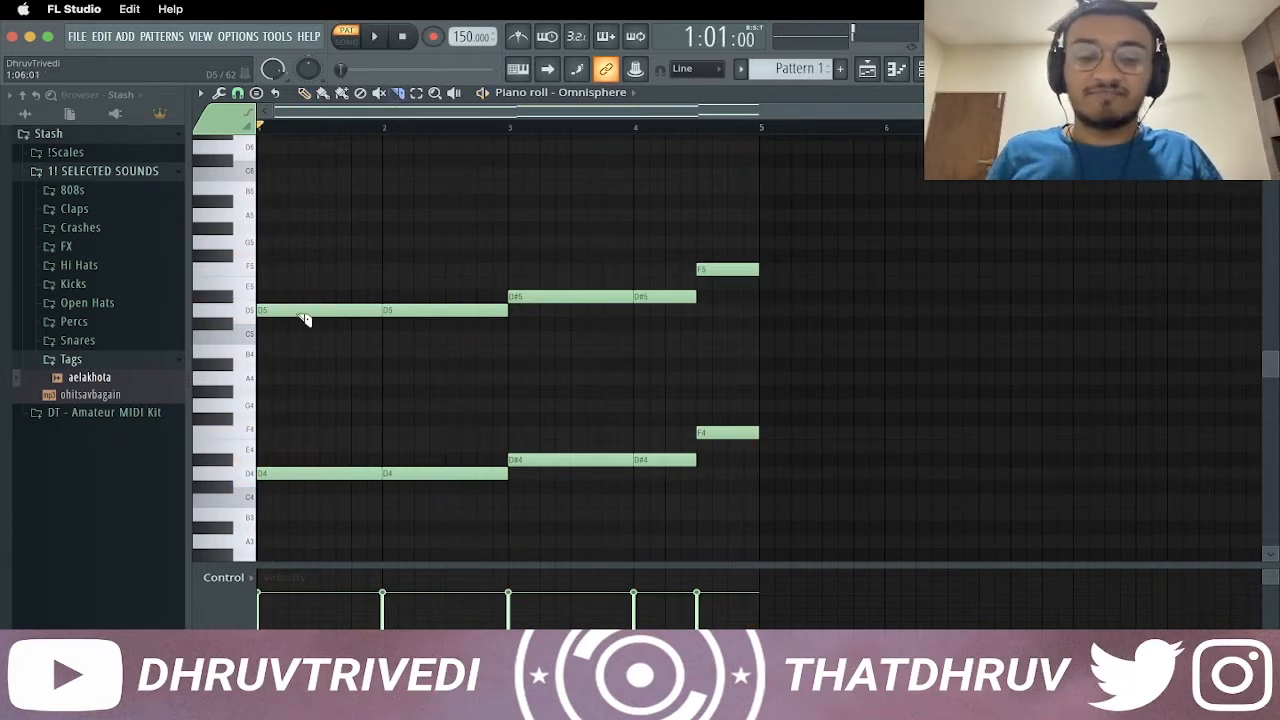
Slice the D5 notes at beats 2 and 4 of bar 1 and beats 3 and 4 of bar 2, moving bar 1's middle slice to D#5 and bar 2's last to C5
{"action": "left_click", "coordinate": [292, 316]}
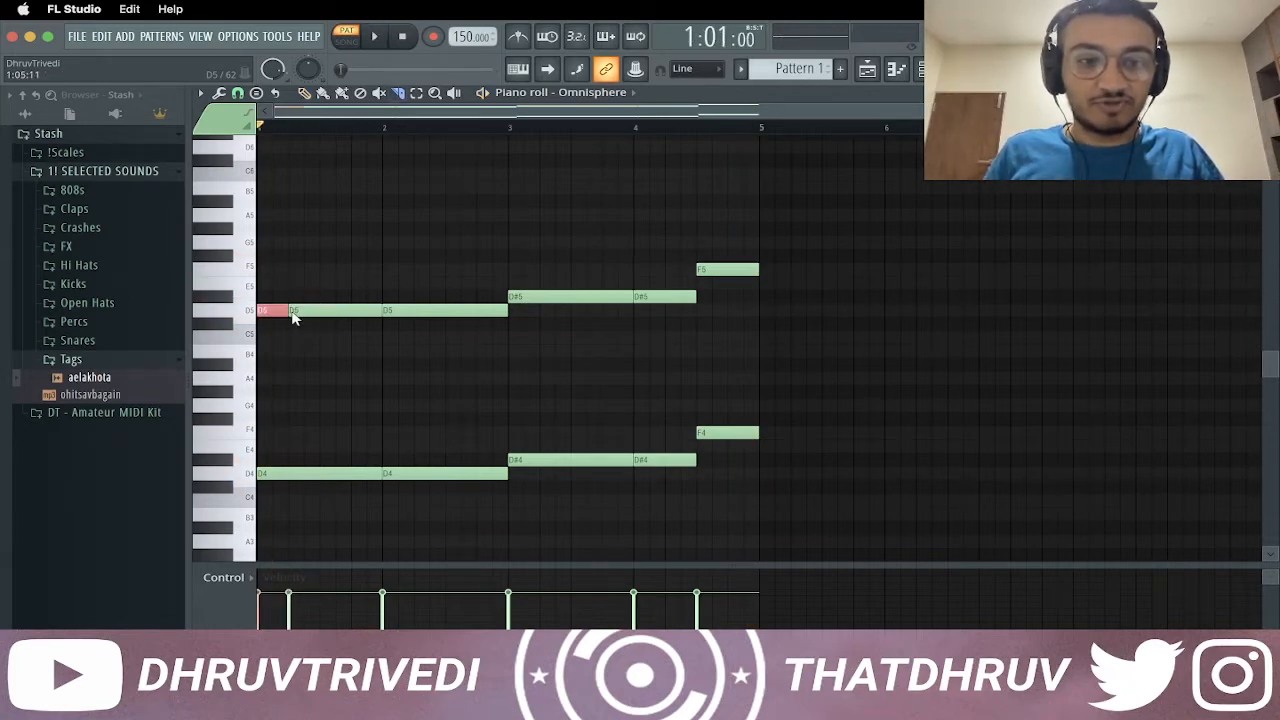
{"action": "left_click", "coordinate": [352, 316]}
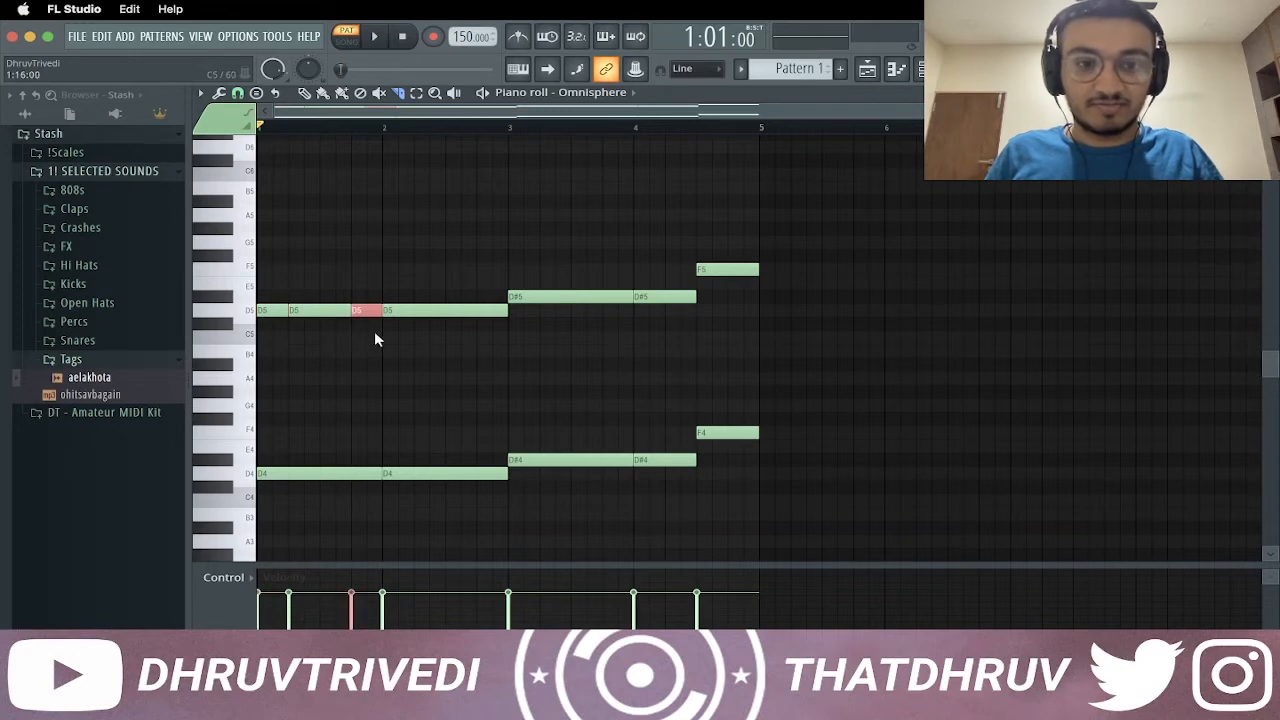
{"action": "left_click", "coordinate": [449, 316]}
{"action": "left_click", "coordinate": [481, 316]}
{"action": "key", "text": "p"}
{"action": "left_click_drag", "start_coordinate": [333, 309], "coordinate": [332, 297]}
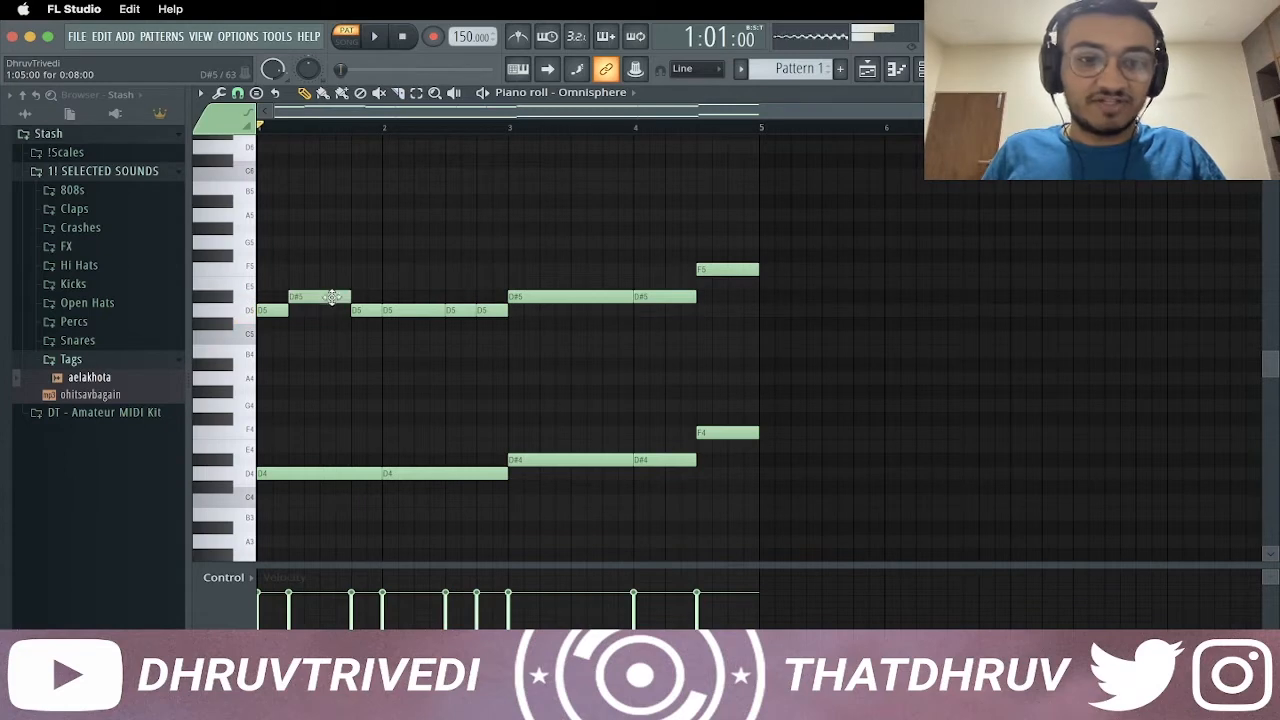
{"action": "left_click_drag", "start_coordinate": [488, 310], "coordinate": [490, 341]}
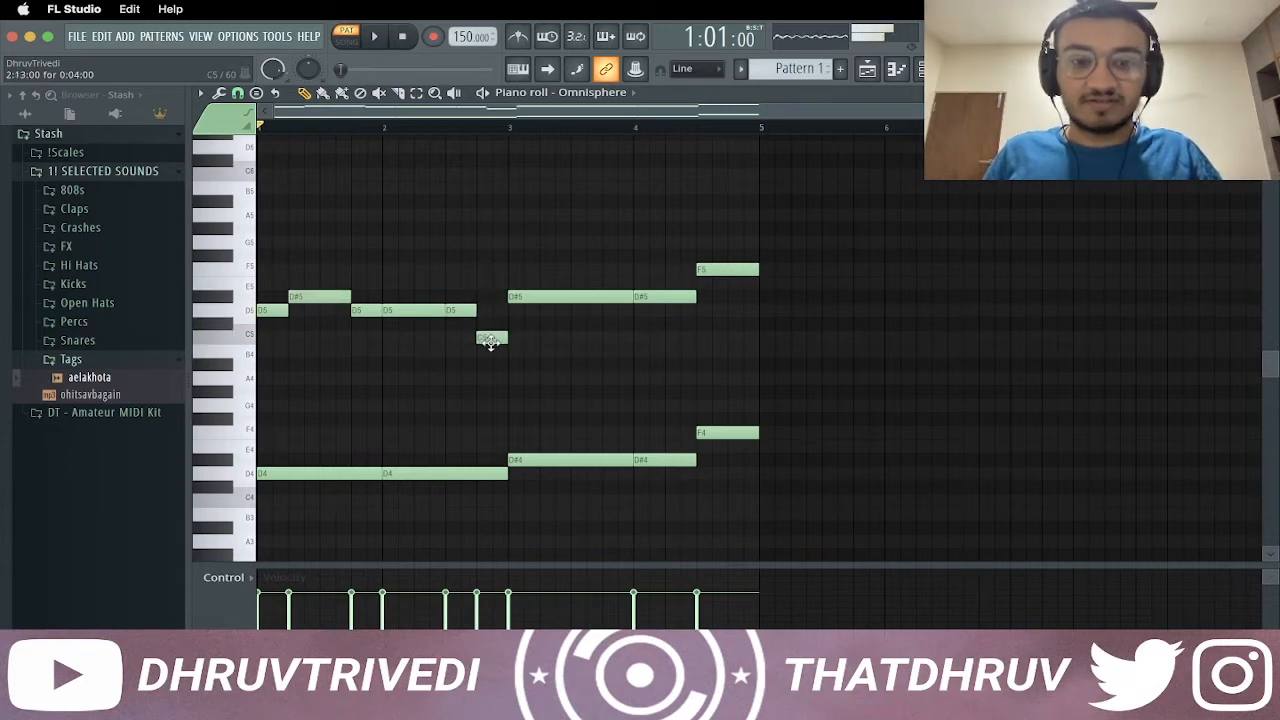
Slice the upper D#5 note in bar 3 into four one-beat notes and lower the second and fourth to D5
{"action": "key", "text": "c"}
{"action": "left_click", "coordinate": [540, 300]}
{"action": "left_click", "coordinate": [571, 300]}
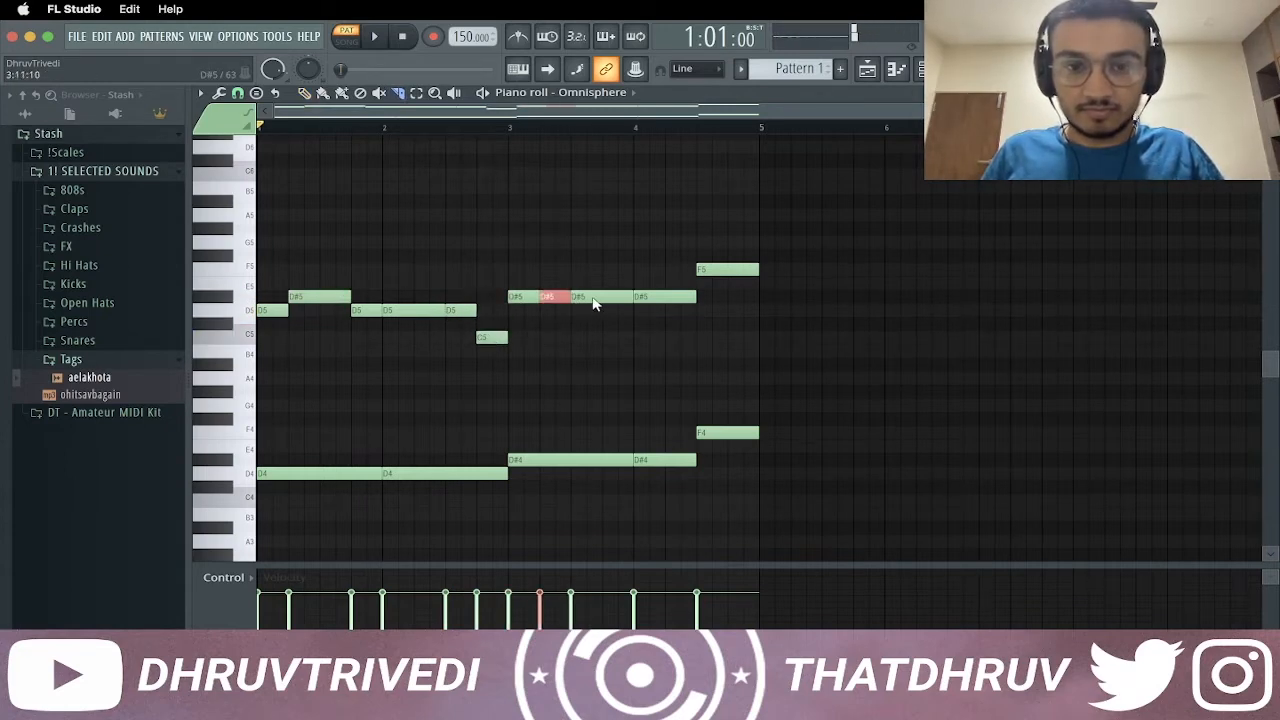
{"action": "left_click", "coordinate": [604, 299]}
{"action": "key", "text": "p"}
{"action": "mouse_move", "coordinate": [552, 300]}
{"action": "left_mouse_down"}
{"action": "mouse_move", "coordinate": [554, 313]}
{"action": "mouse_move", "coordinate": [616, 311]}
{"action": "left_mouse_up"}
Split the F5 note at the end of bar 4 in half, lower its second half to D#5, and play back the melody
{"action": "key", "text": "c"}
{"action": "left_click", "coordinate": [729, 272]}
{"action": "key", "text": "p"}
{"action": "left_click_drag", "start_coordinate": [743, 271], "coordinate": [743, 298]}
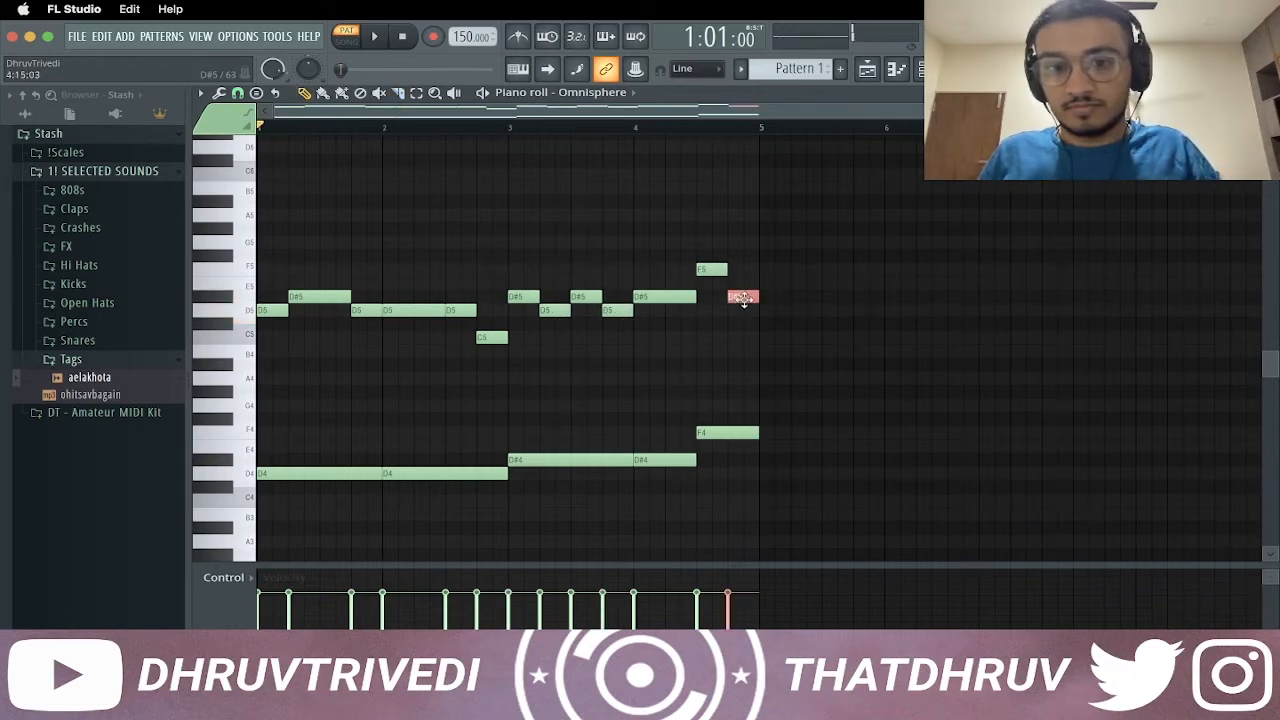
{"action": "key", "text": "ctrl+d"}
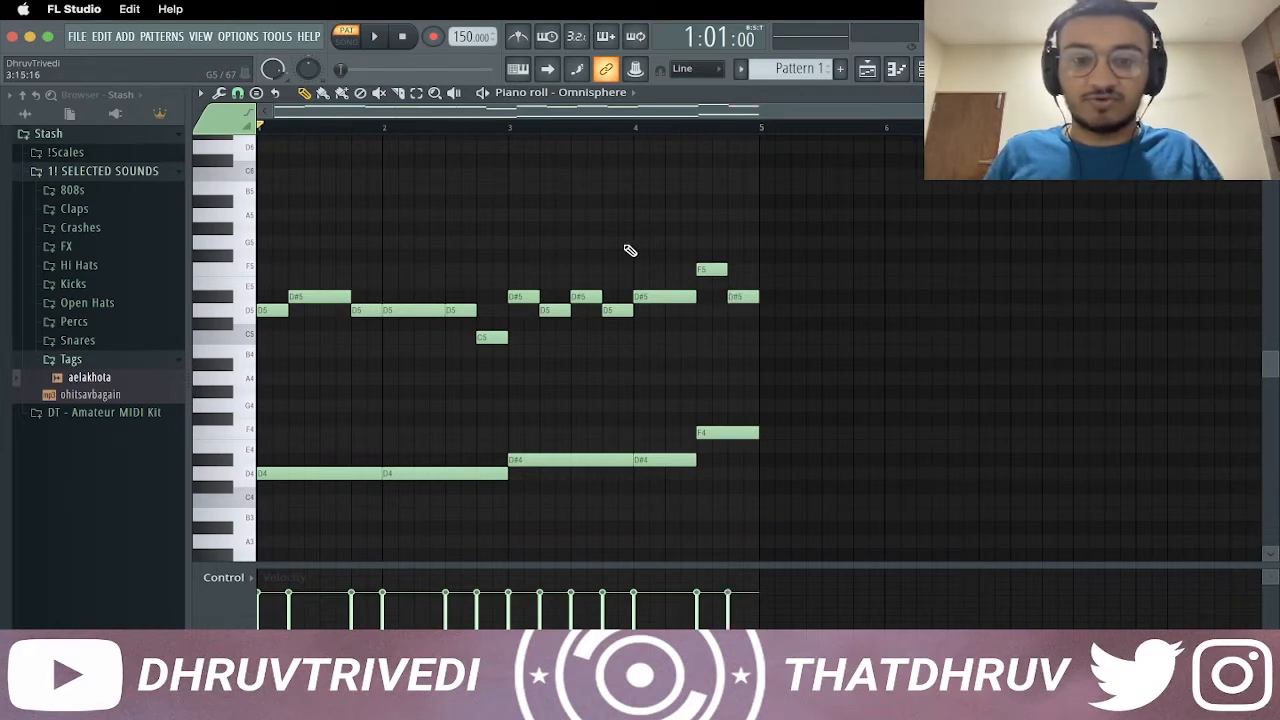
{"action": "key", "text": "space"}
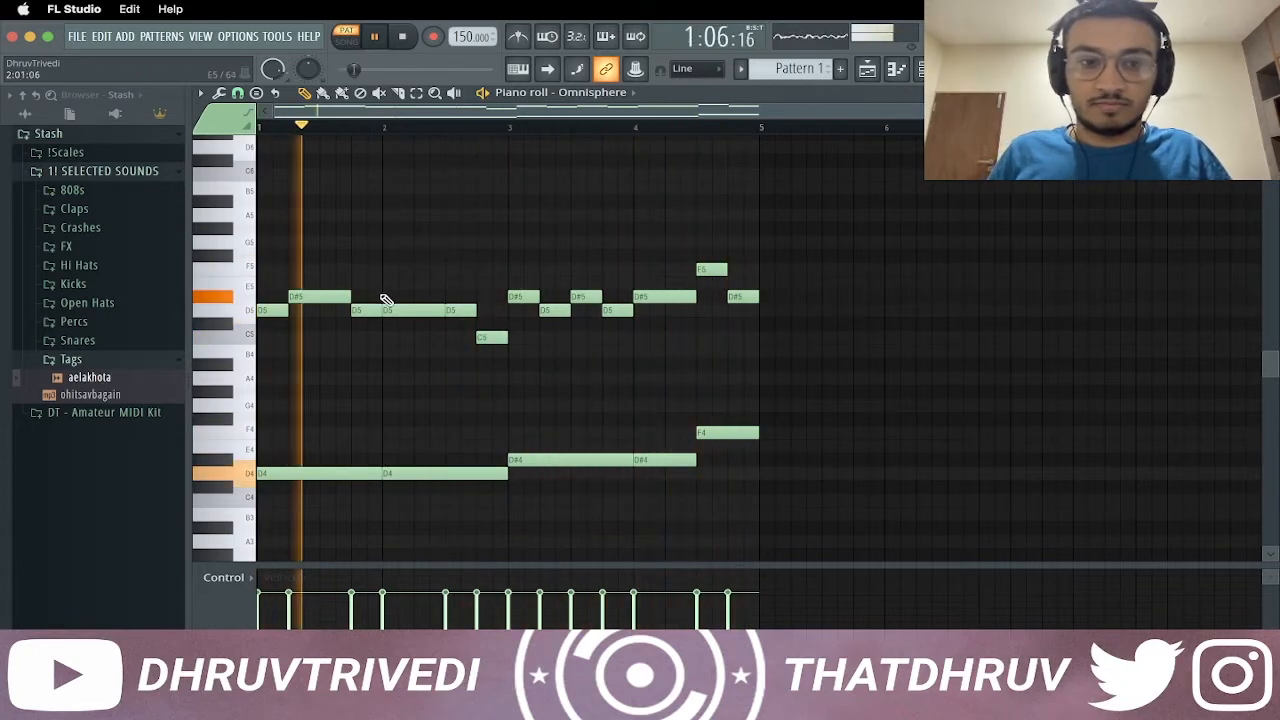
{"action": "key", "text": "space"}
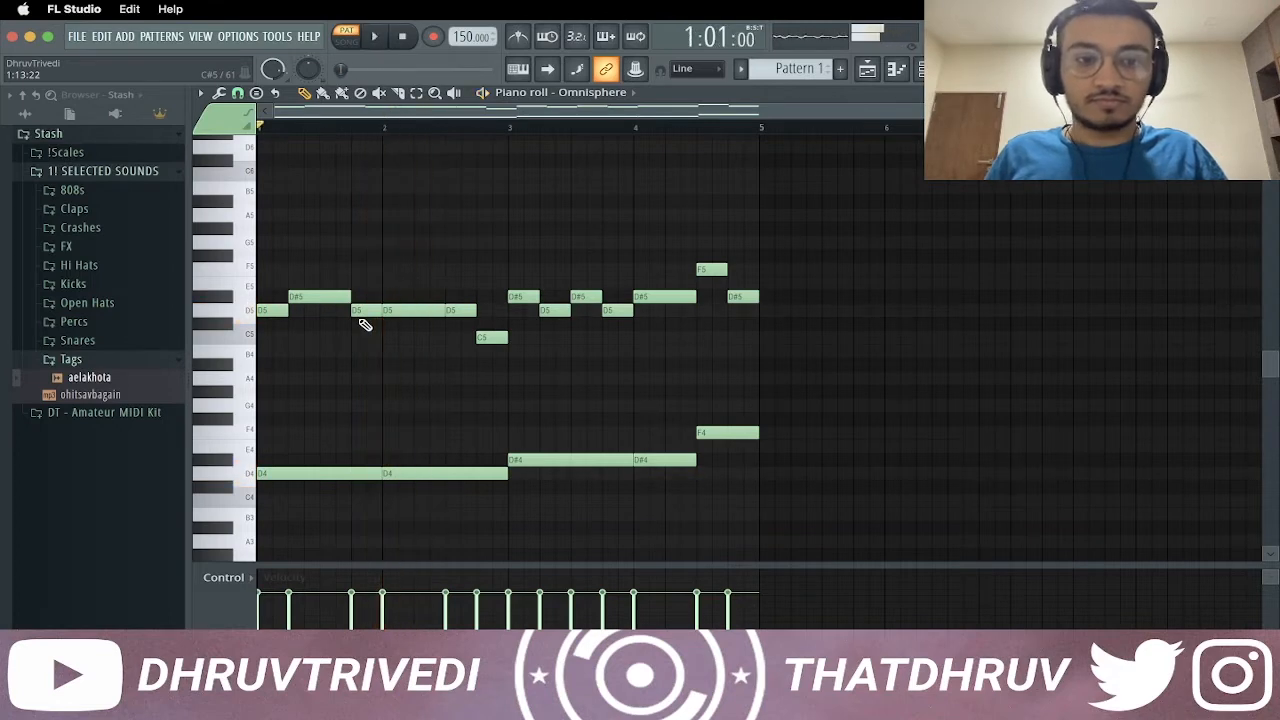
Add one-bar F4 and A4 notes above the D4 in bar 1 and duplicate both into bar 2
{"action": "left_click", "coordinate": [277, 432]}
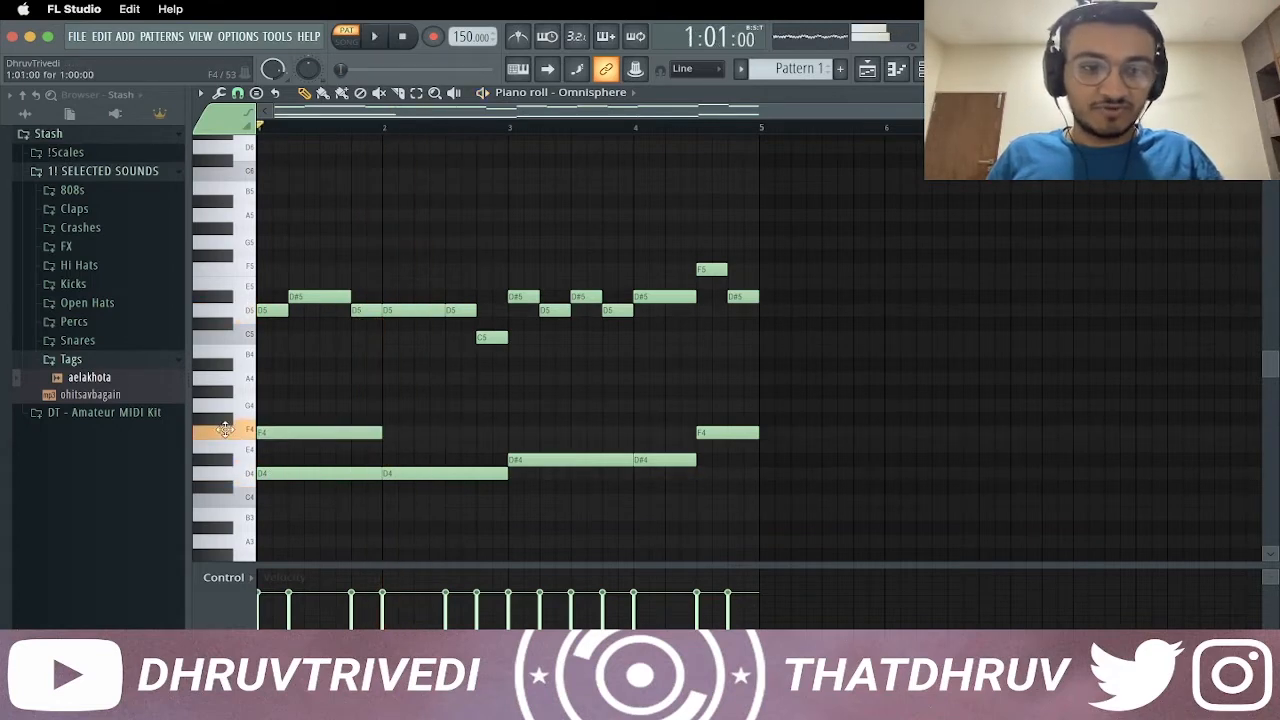
{"action": "left_click", "coordinate": [276, 378]}
{"action": "left_click_drag", "start_coordinate": [322, 357], "coordinate": [384, 452]}
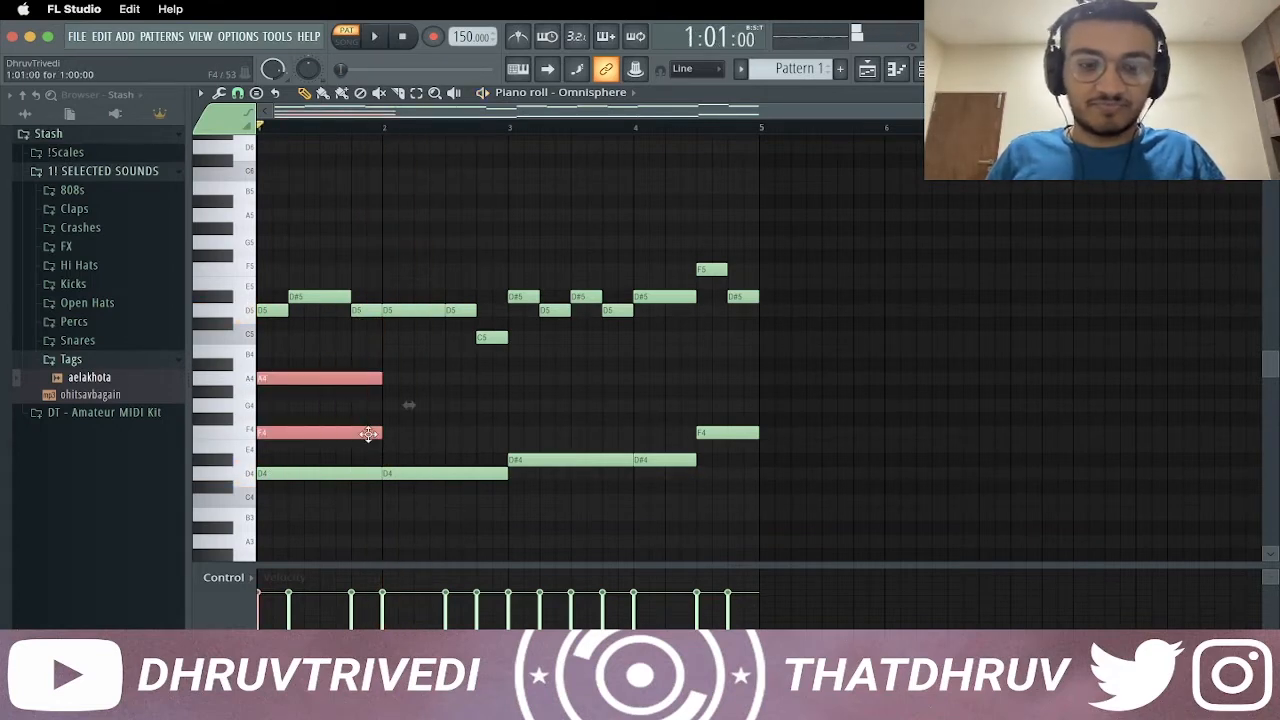
{"action": "key", "text": "ctrl+b"}
{"action": "key", "text": "ctrl+d"}
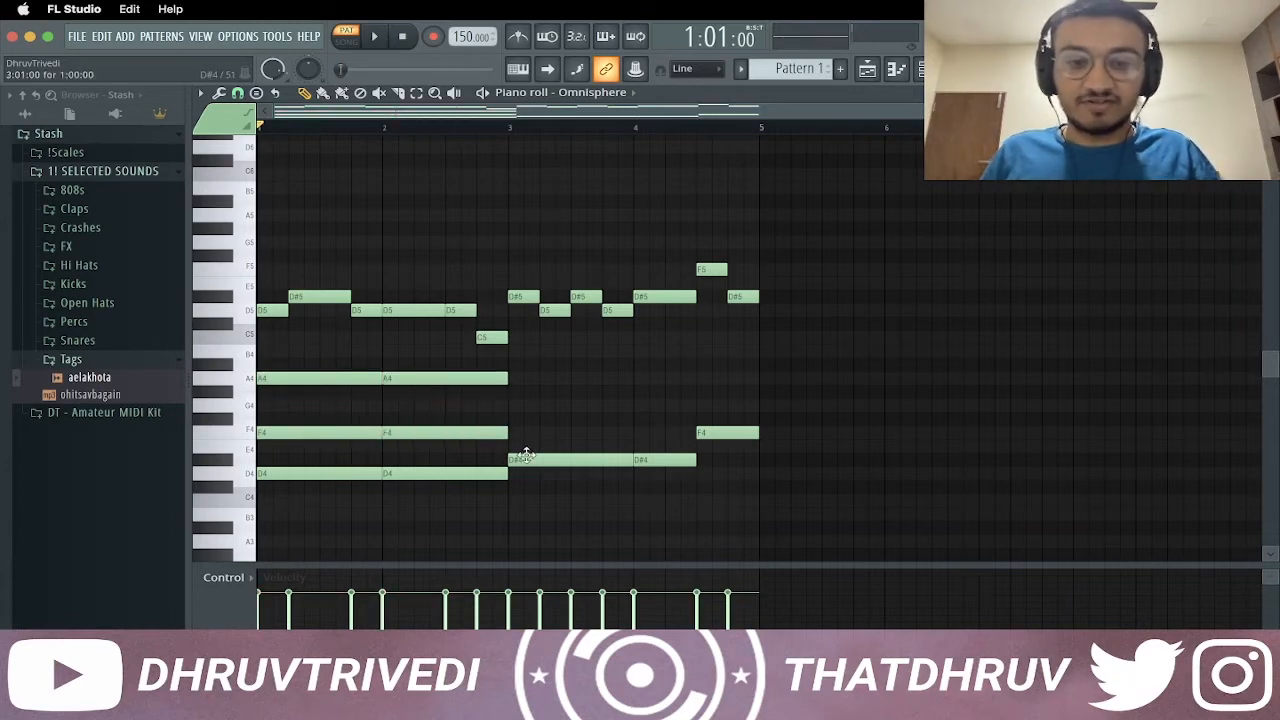
Add one-bar G4 and A#4 notes above the D#4 in bar 3 and duplicate both into bar 4
{"action": "left_click", "coordinate": [521, 405]}
{"action": "left_click", "coordinate": [515, 365]}
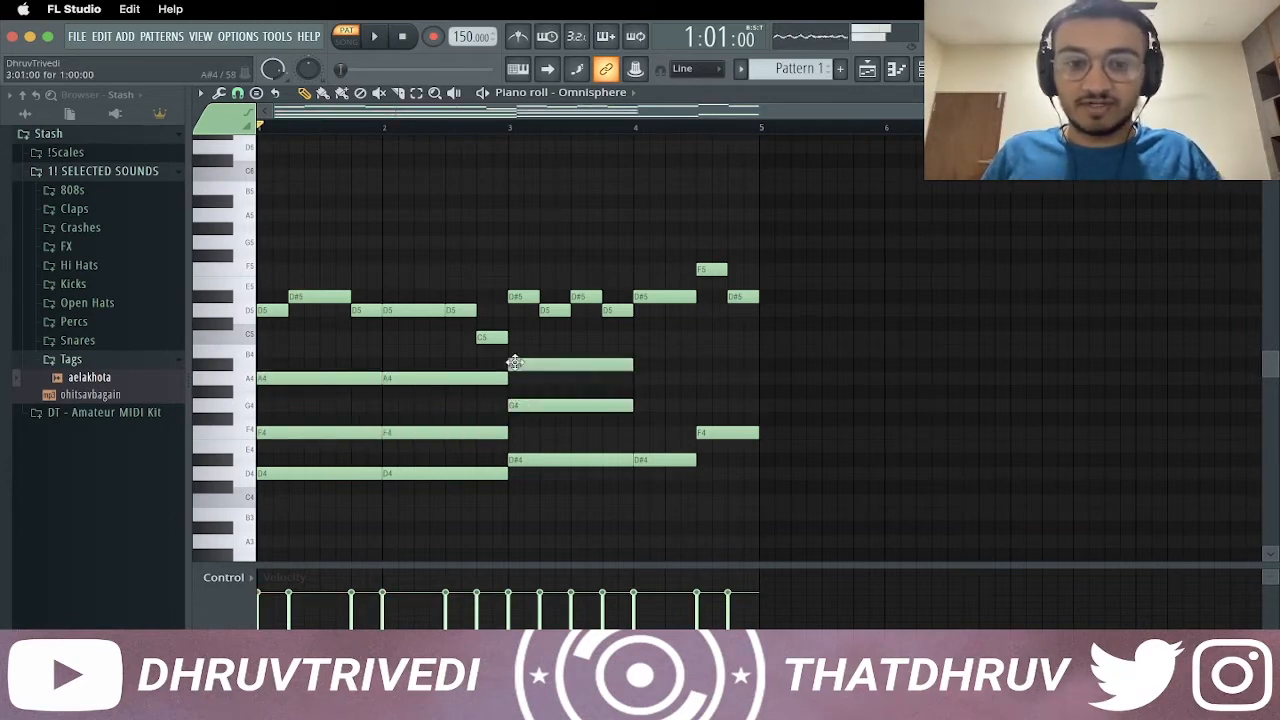
{"action": "left_click_drag", "start_coordinate": [566, 350], "coordinate": [587, 421]}
{"action": "key", "text": "ctrl+b"}
{"action": "key", "text": "ctrl+d"}
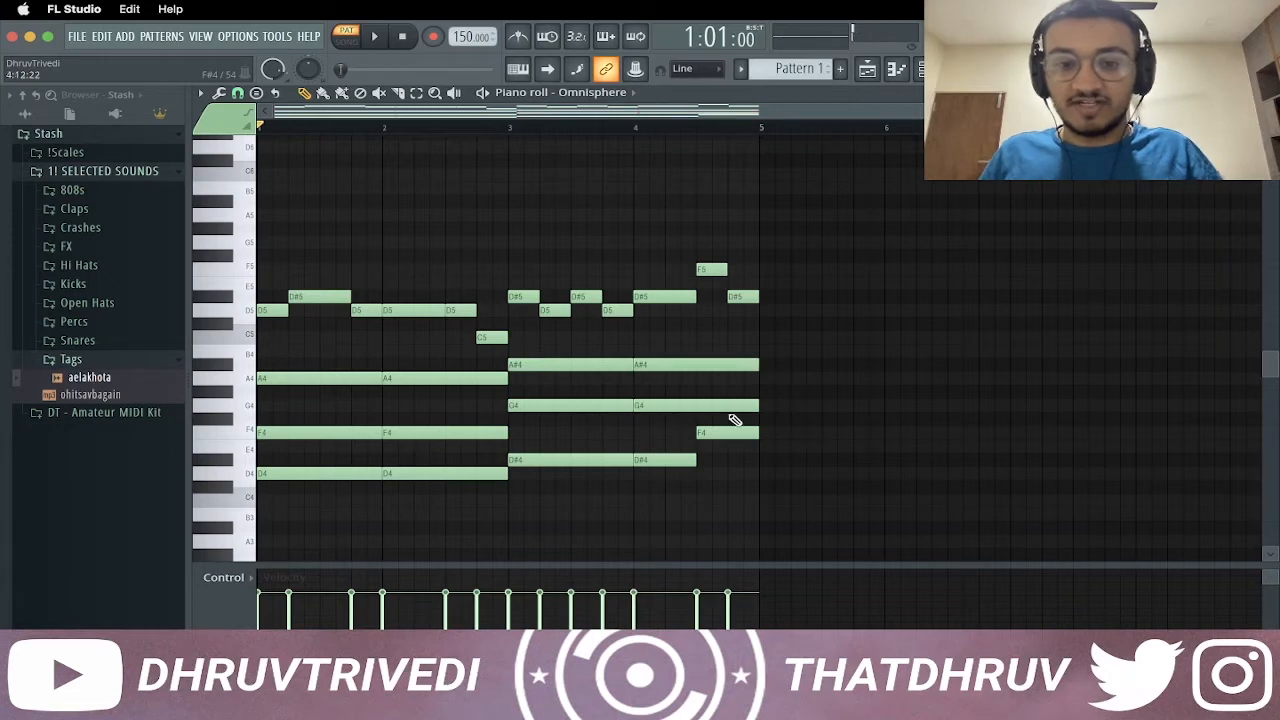
Slice bar 4's G4 and A#4 notes at beat 3 and raise their second halves to A4 and C5
{"action": "left_click_drag", "start_coordinate": [700, 342], "coordinate": [714, 415]}
{"action": "key", "text": "p"}
{"action": "key", "text": "shift+Up"}
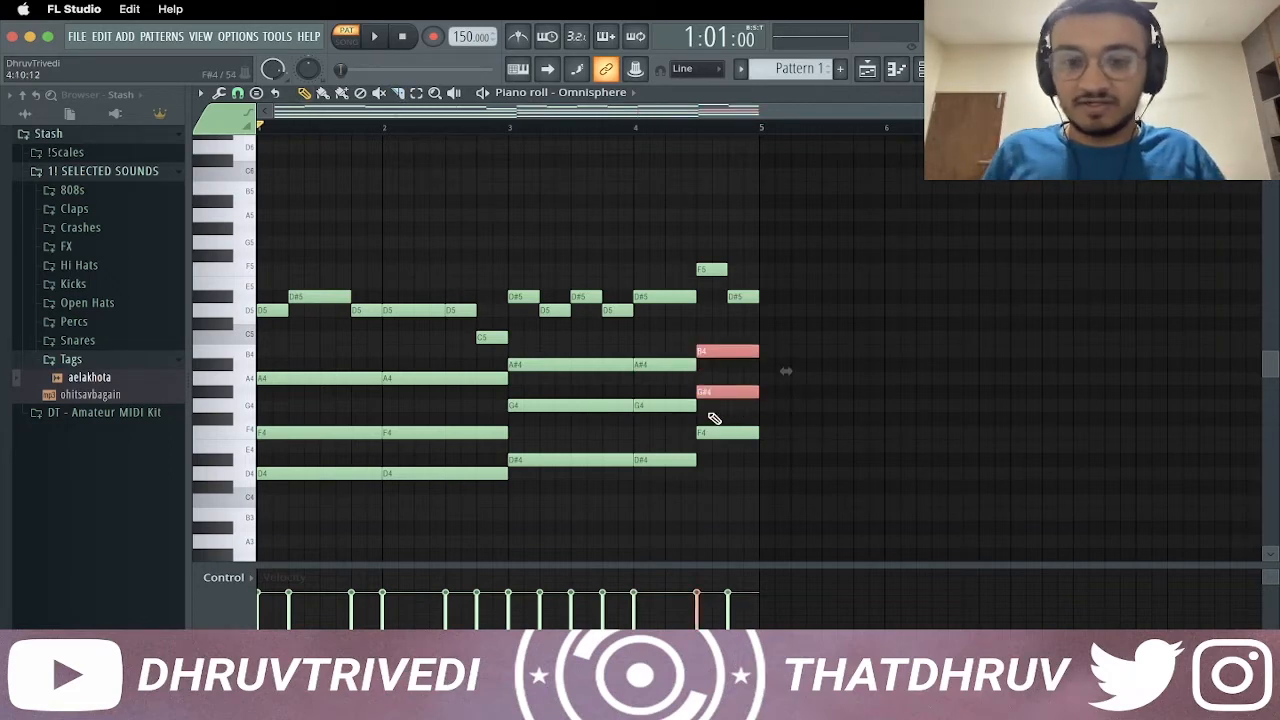
{"action": "key", "text": "shift+Up"}
{"action": "left_click", "coordinate": [714, 418]}
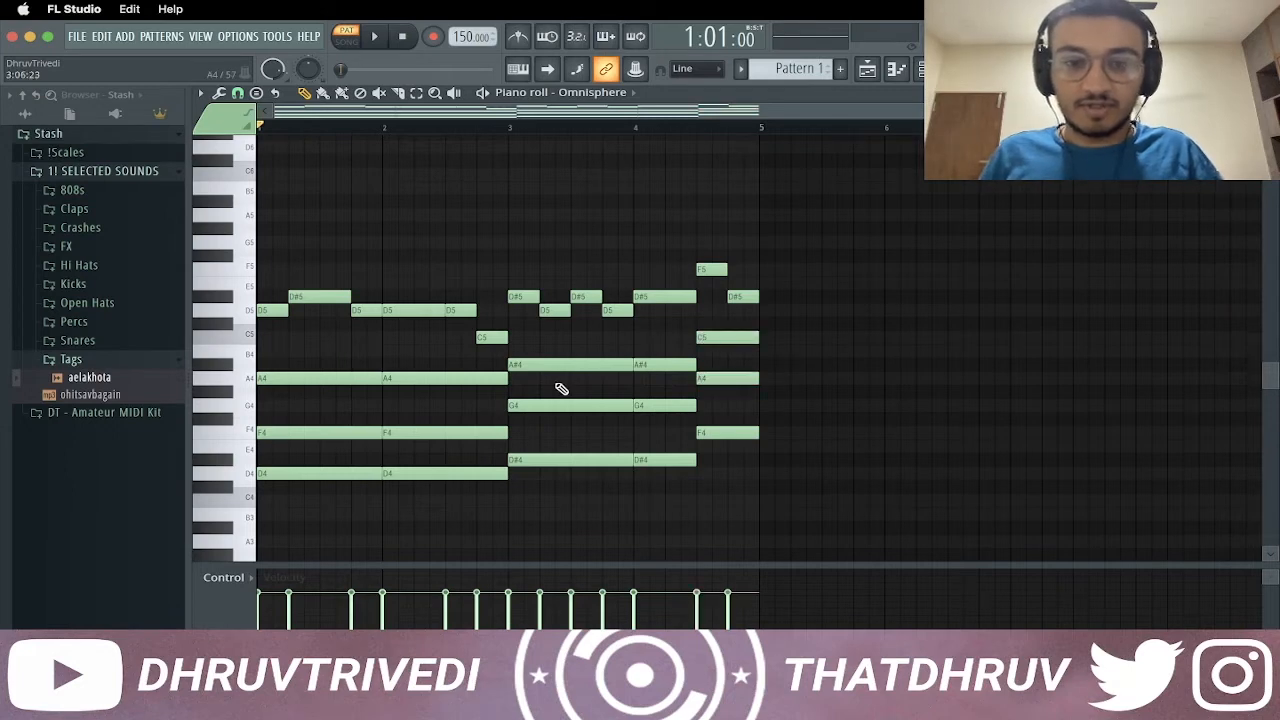
Copy the lowest D4, D#4 and F4 chord notes across all four bars one octave down and play back the pattern
{"action": "scroll", "coordinate": [560, 386], "scroll_direction": "down", "scroll_amount": 1}
{"action": "left_click_drag", "start_coordinate": [334, 465], "coordinate": [698, 420]}
{"action": "left_click", "coordinate": [712, 393], "text": "ctrl+shift"}
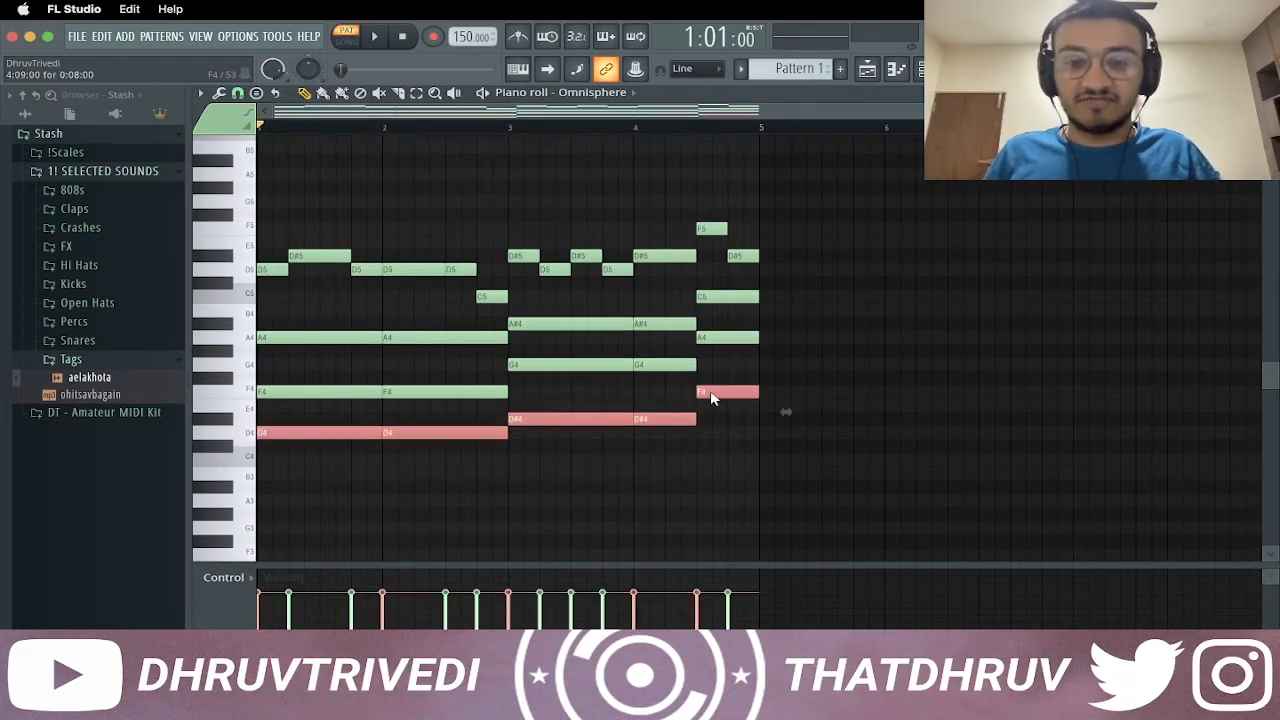
{"action": "key", "text": "ctrl+Down"}
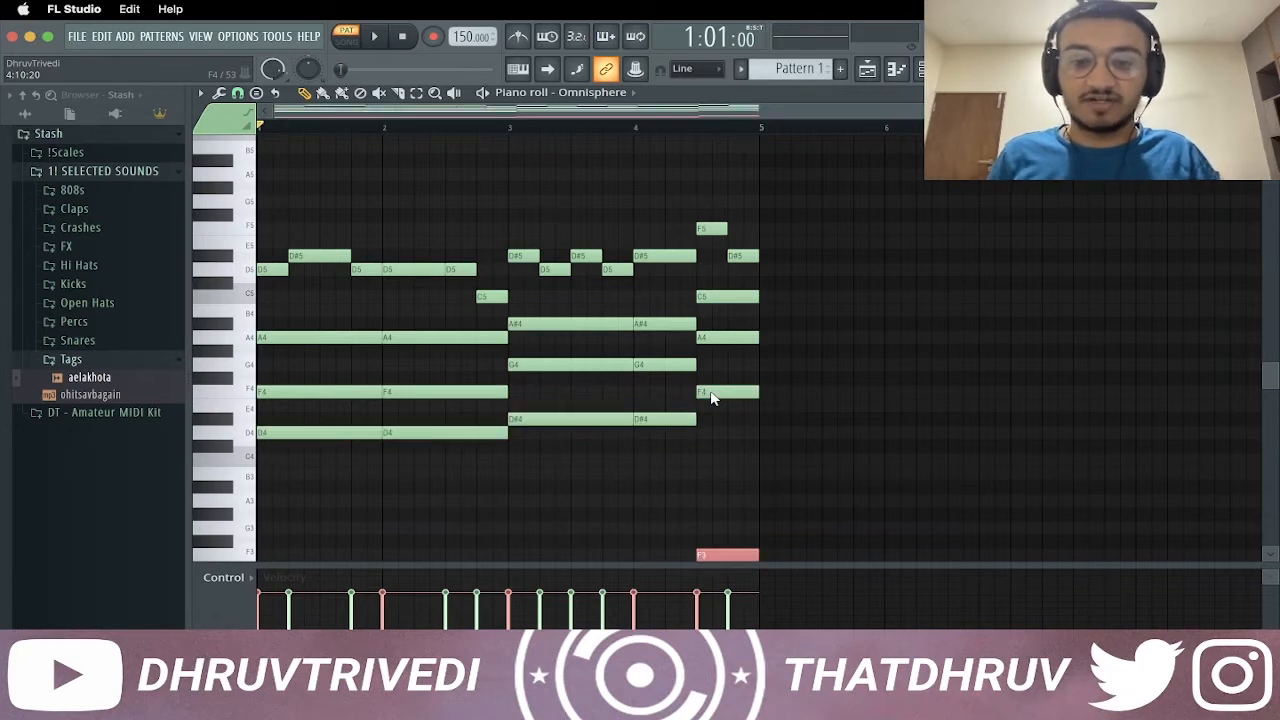
{"action": "scroll", "coordinate": [705, 393], "scroll_direction": "down", "scroll_amount": 1}
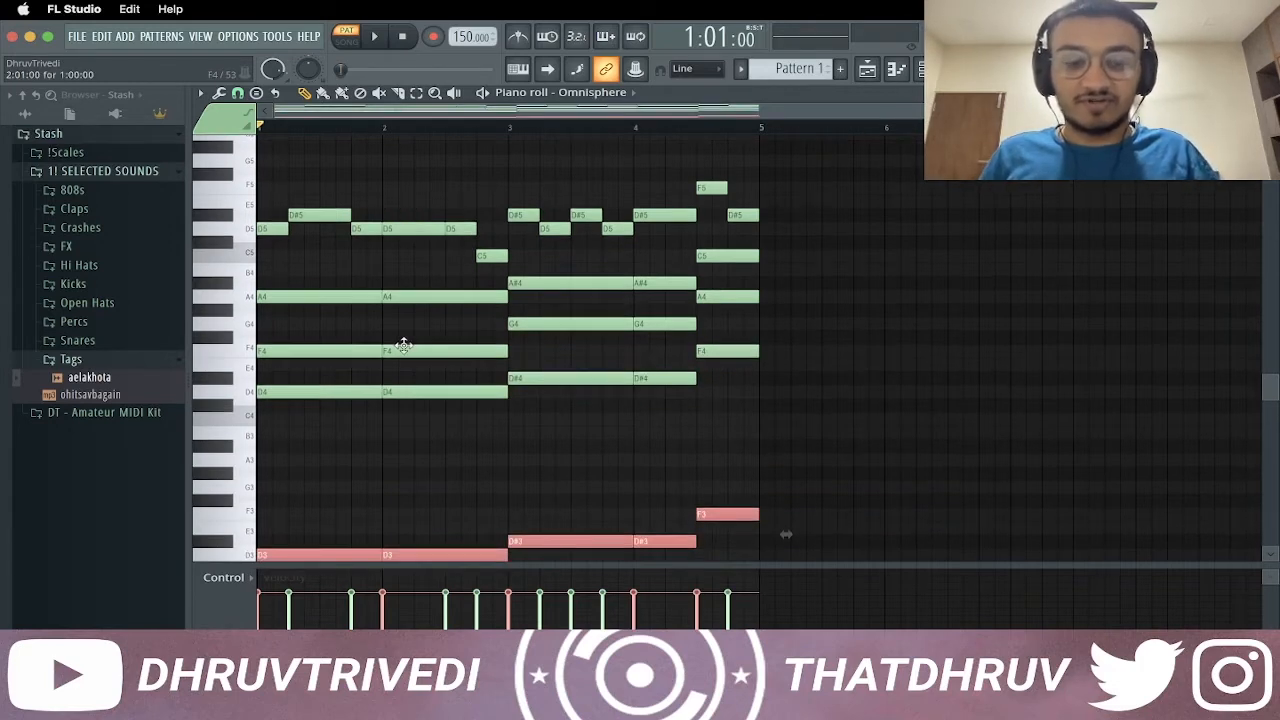
{"action": "key", "text": "ctrl+d"}
{"action": "key", "text": "space"}
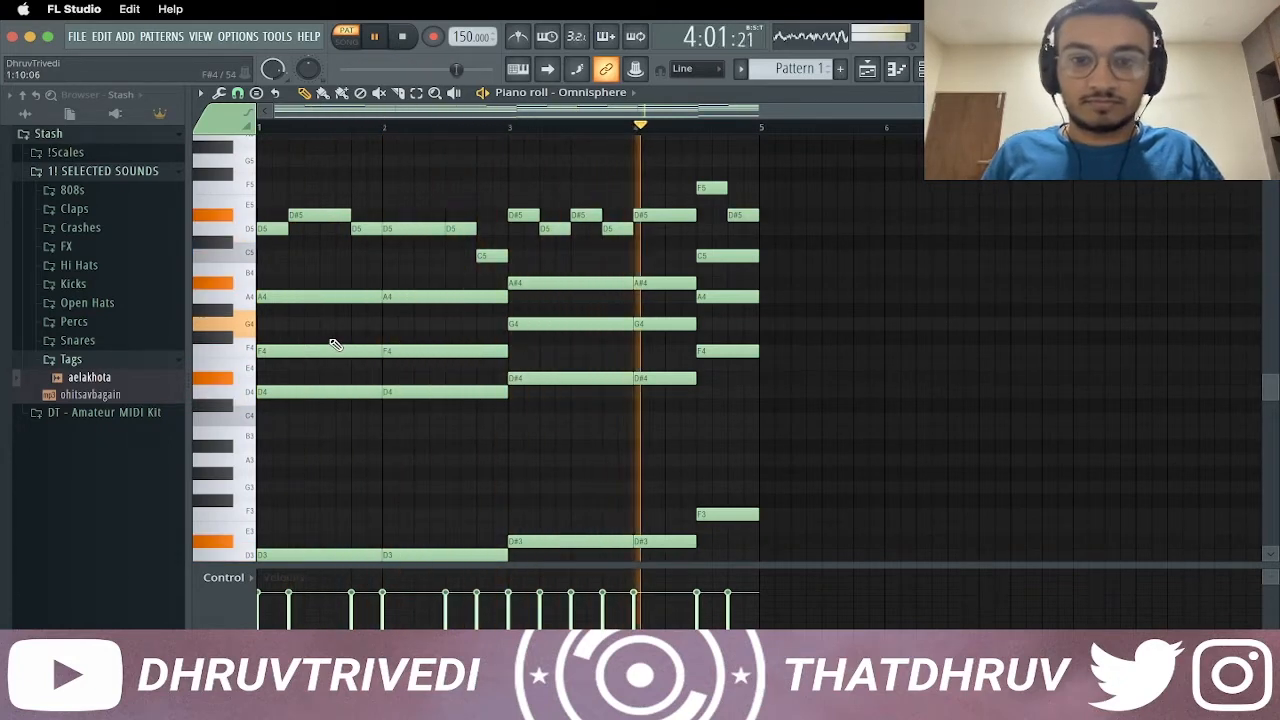
{"action": "key", "text": "space"}
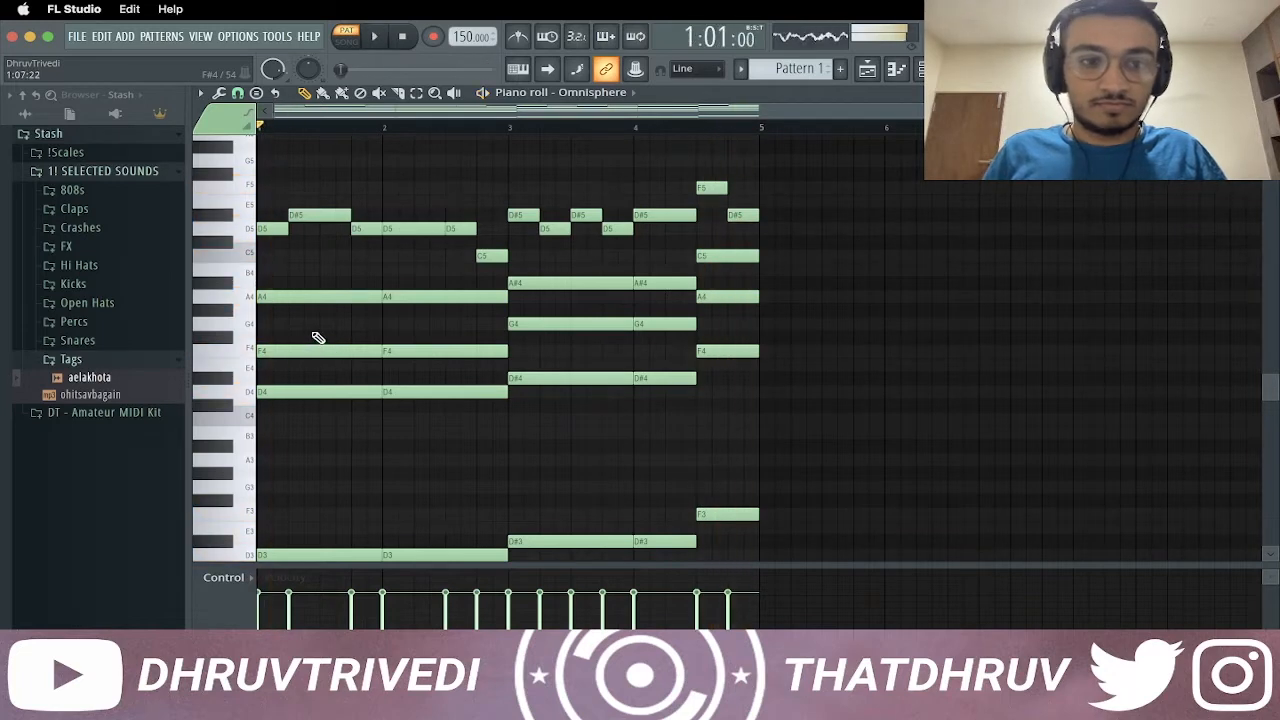
In bars 1 and 2, slice the F4 notes at beats 2 and 4 and the A4 notes at beat 3
{"action": "left_click", "coordinate": [300, 352]}
{"action": "left_click", "coordinate": [333, 298]}
{"action": "left_click", "coordinate": [362, 352]}
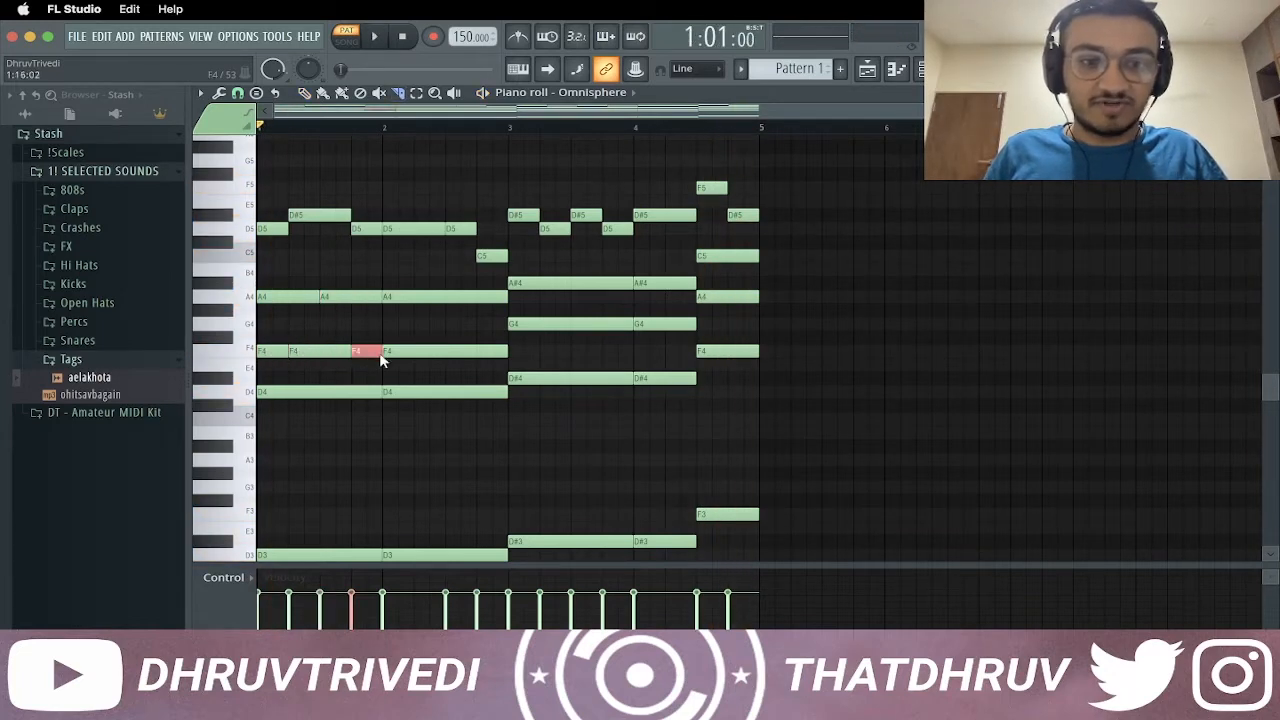
{"action": "left_click", "coordinate": [420, 352]}
{"action": "left_click", "coordinate": [451, 298]}
{"action": "left_click", "coordinate": [479, 352]}
Slice bar 3's G4 at beats 2 and 4 and A#4 at beat 3, and bar 4's G4 at beat 2 and A4 at beat 4
{"action": "left_click", "coordinate": [545, 326]}
{"action": "left_click", "coordinate": [573, 286]}
{"action": "left_click", "coordinate": [606, 327]}
{"action": "left_click", "coordinate": [676, 328]}
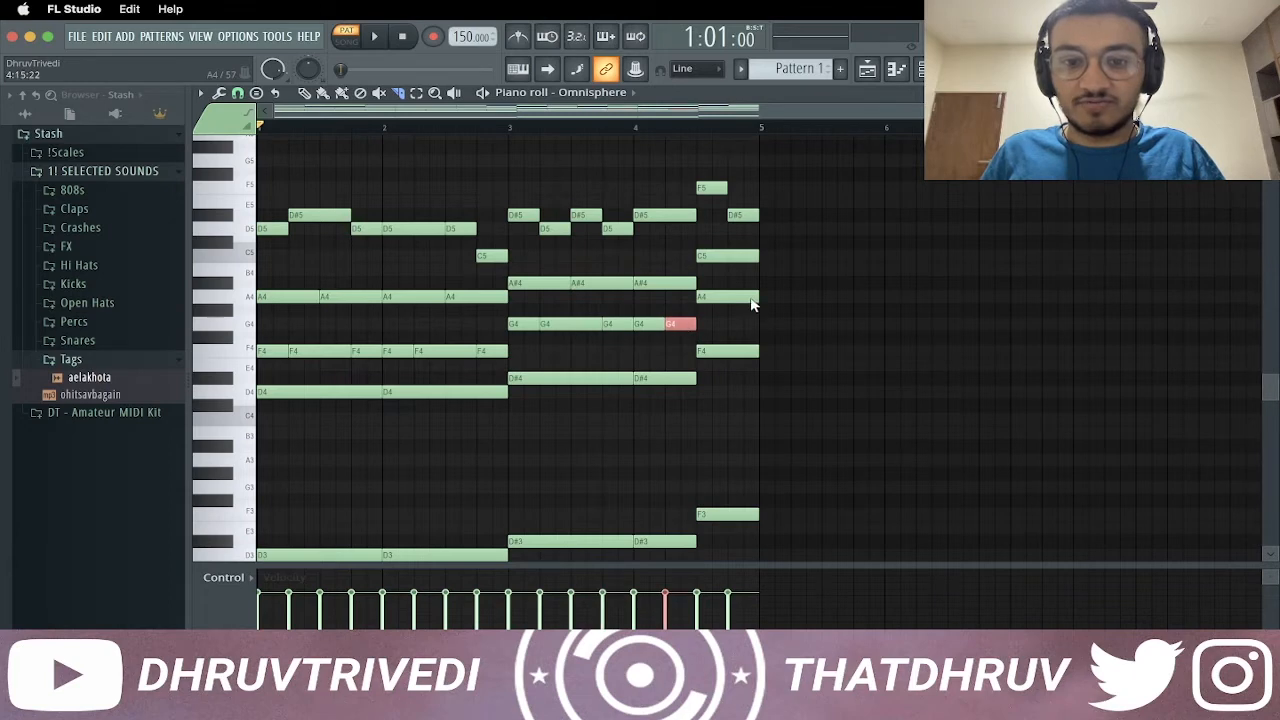
{"action": "left_click", "coordinate": [736, 300]}
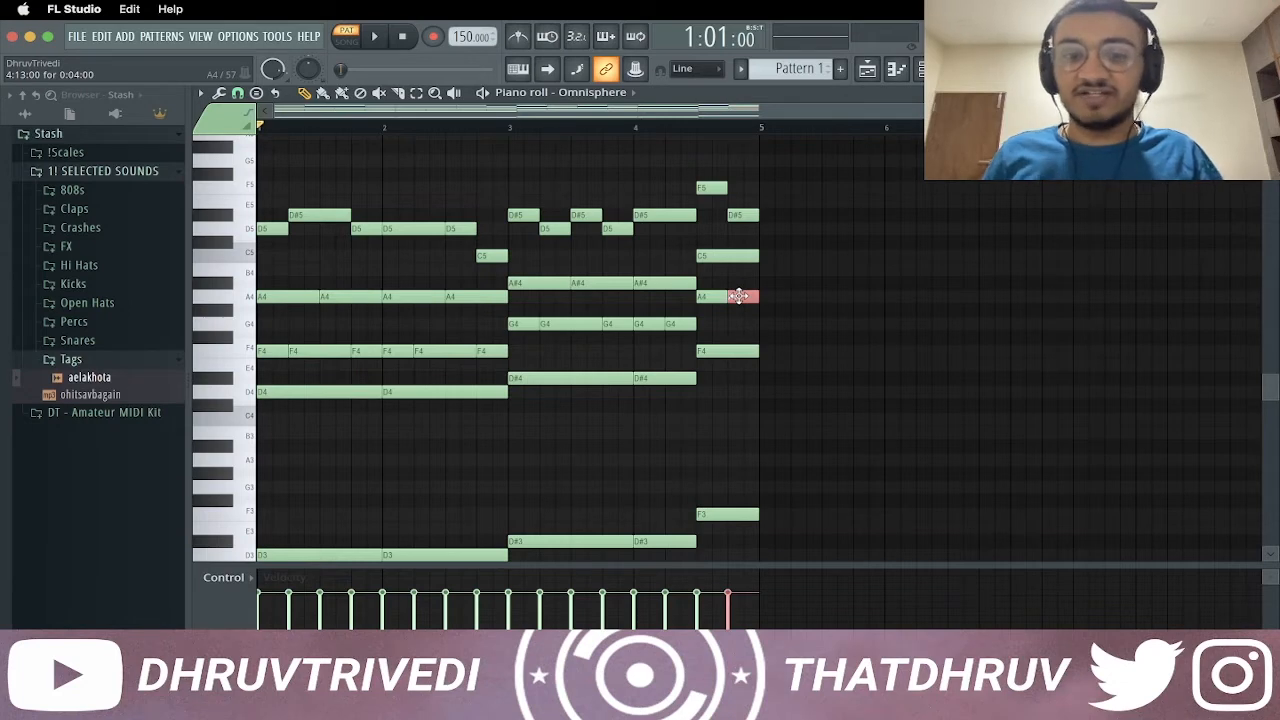
Leave the piano roll for the channel rack and listen to the sliced chord pattern
{"action": "key", "text": "F7"}
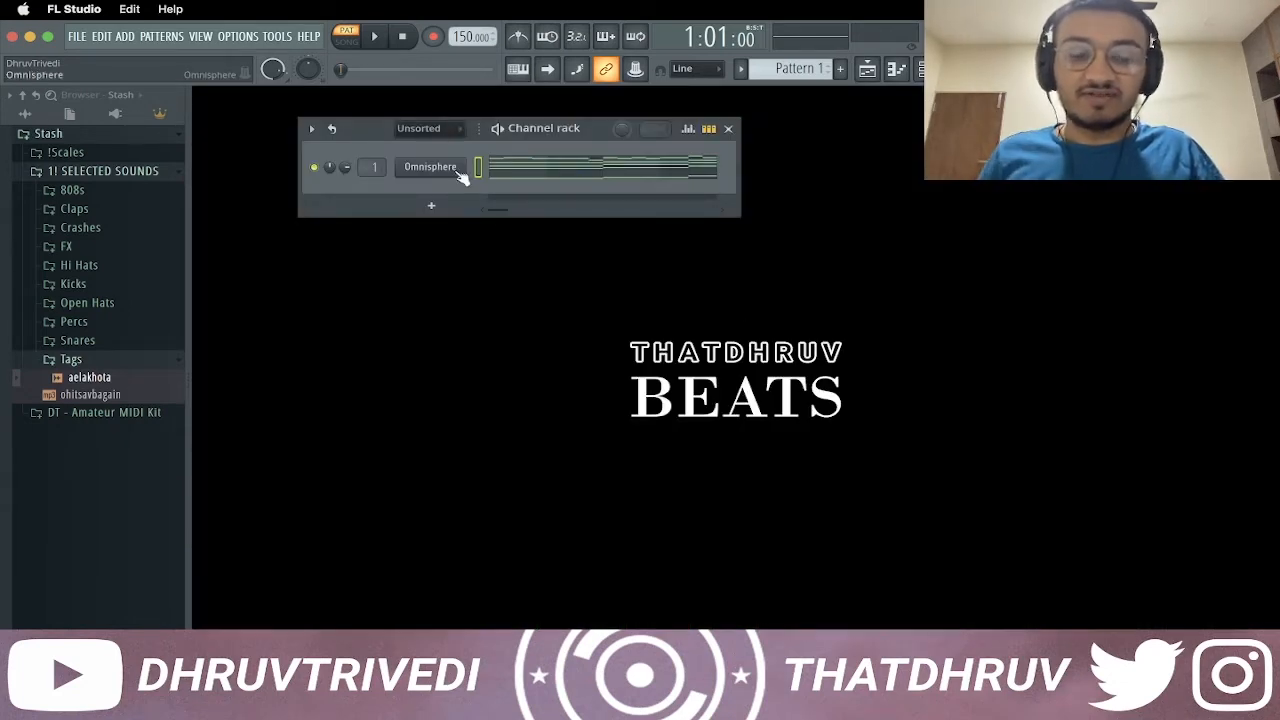
{"action": "key", "text": "space"}
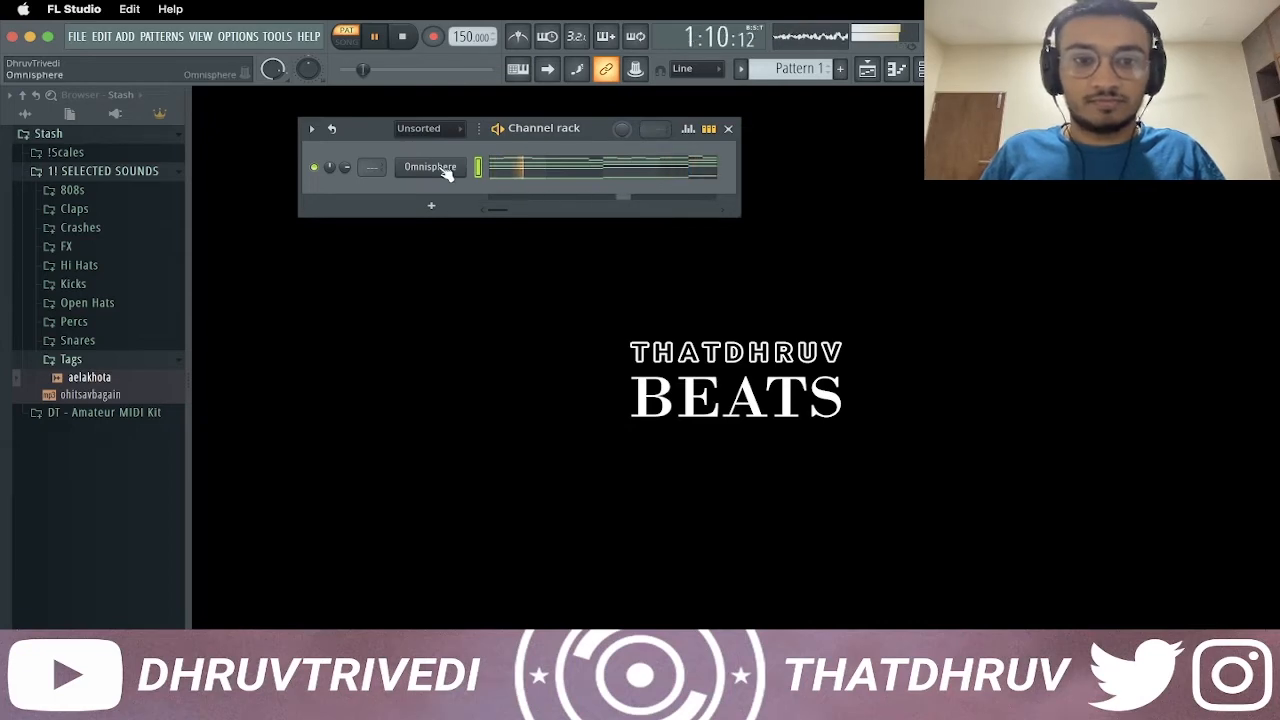
{"action": "key", "text": "space"}
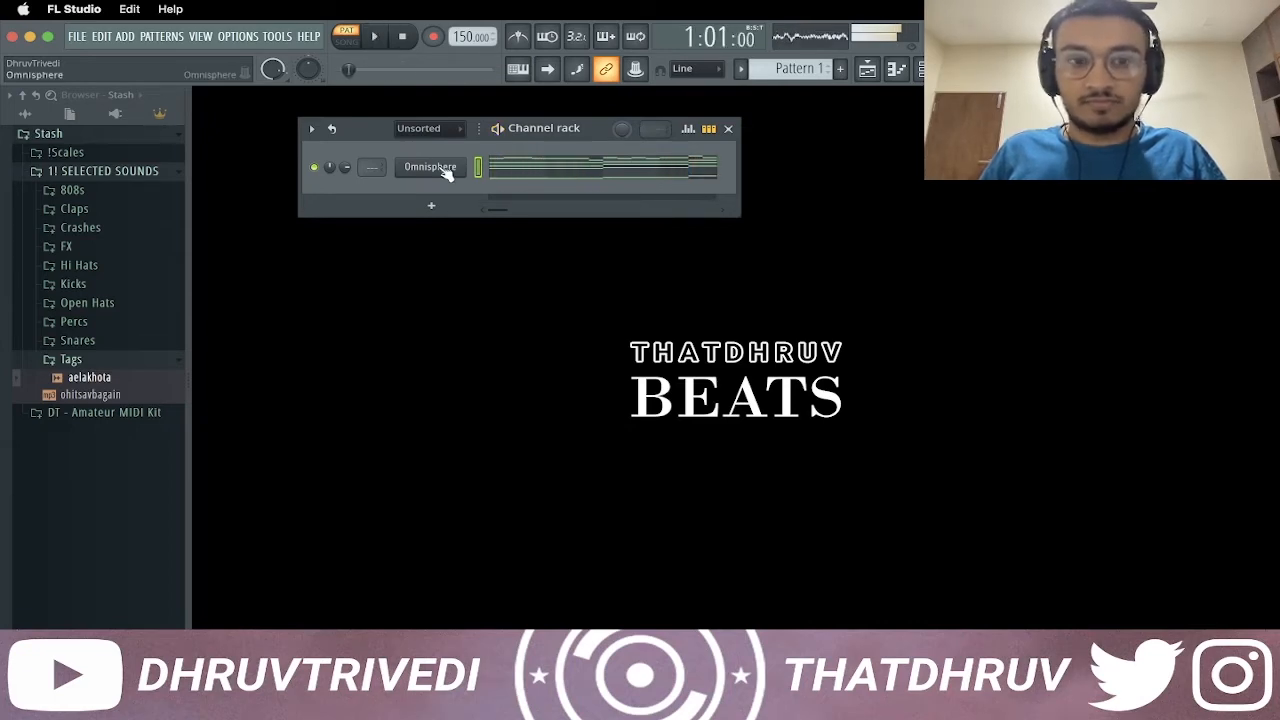
Insert a second Omnisphere channel and load the bell - baffoon patch from the WavSupply - Nick Mira Napalm category
{"action": "right_click", "coordinate": [437, 170]}
{"action": "mouse_move", "coordinate": [560, 276]}
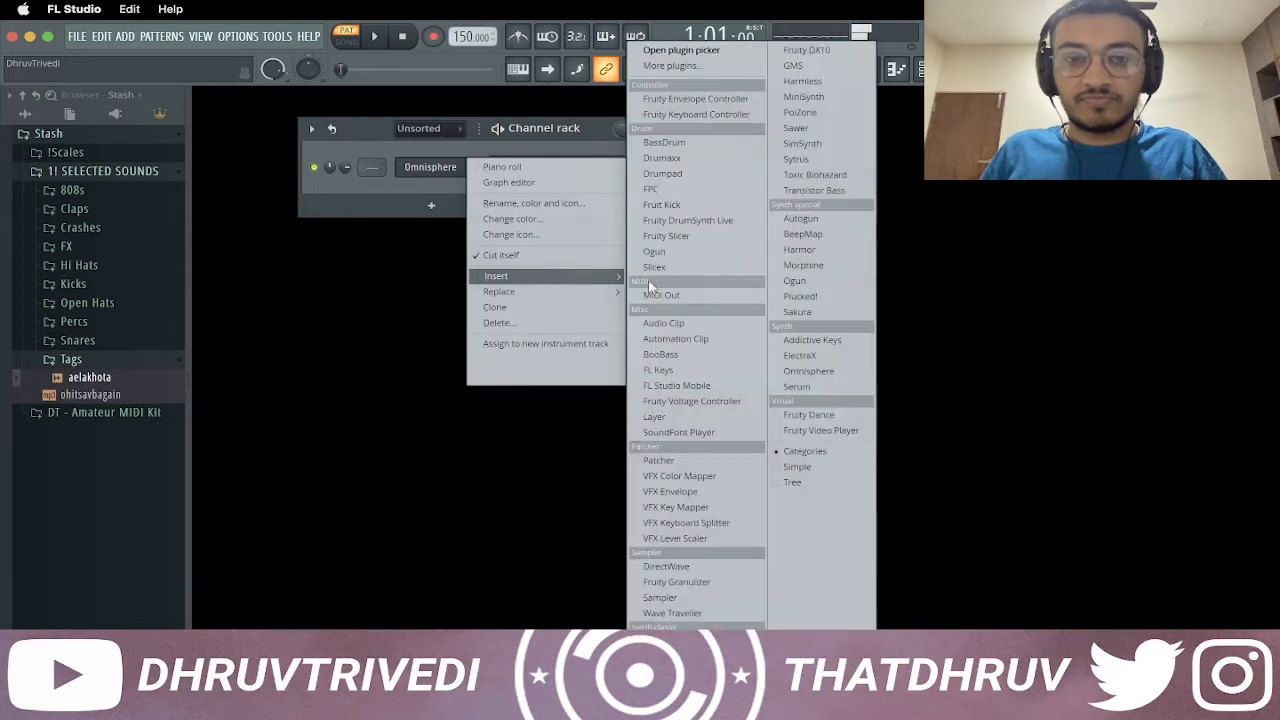
{"action": "left_click", "coordinate": [826, 374]}
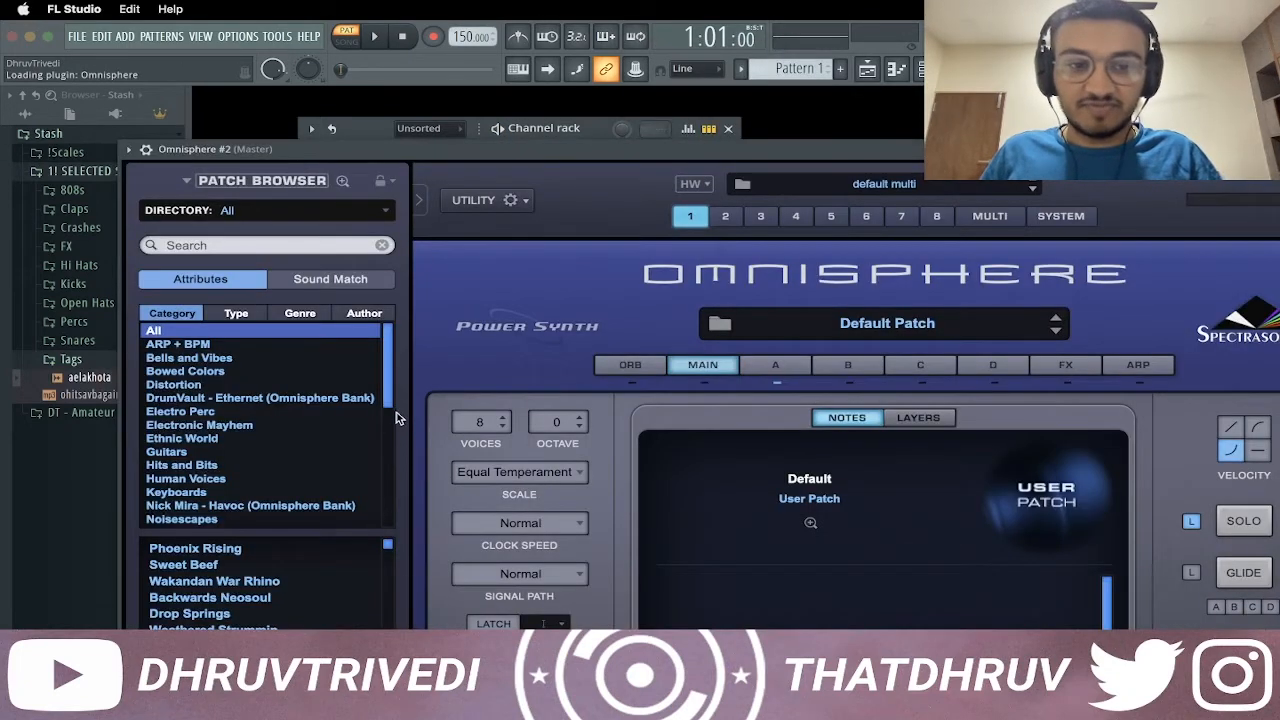
{"action": "left_click_drag", "start_coordinate": [390, 403], "coordinate": [386, 532]}
{"action": "left_click", "coordinate": [341, 520]}
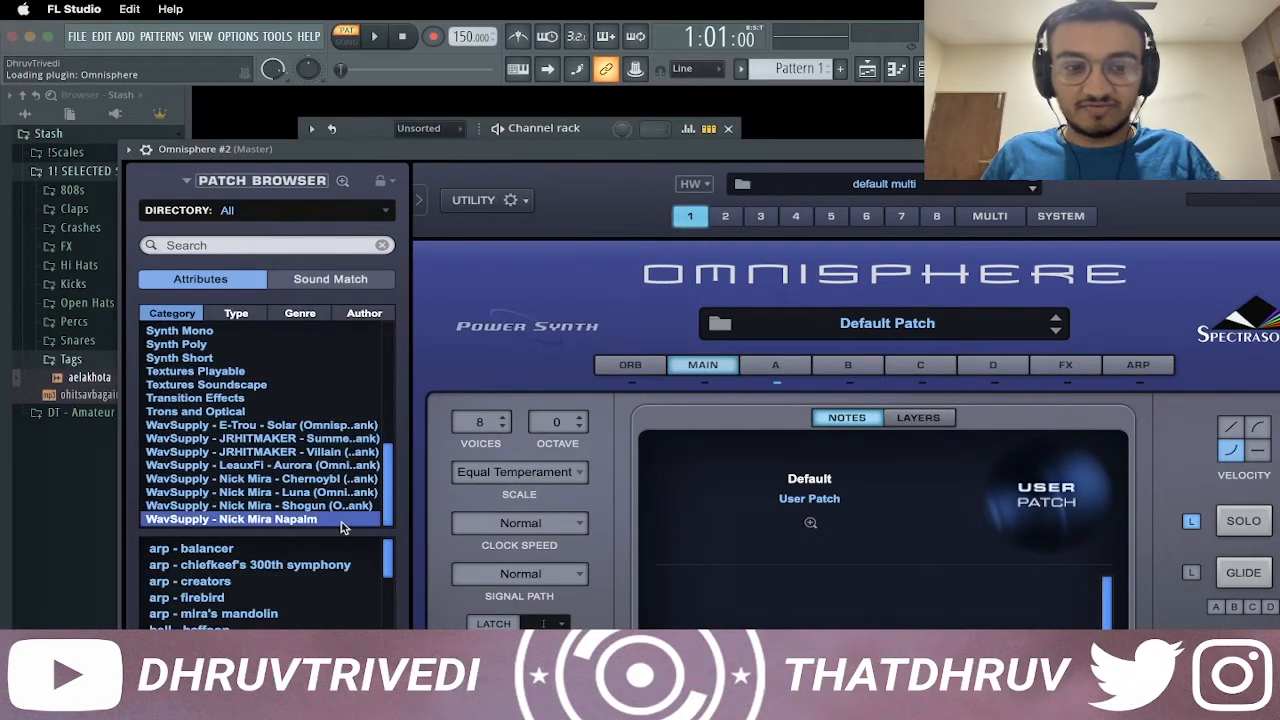
{"action": "left_click", "coordinate": [270, 629]}
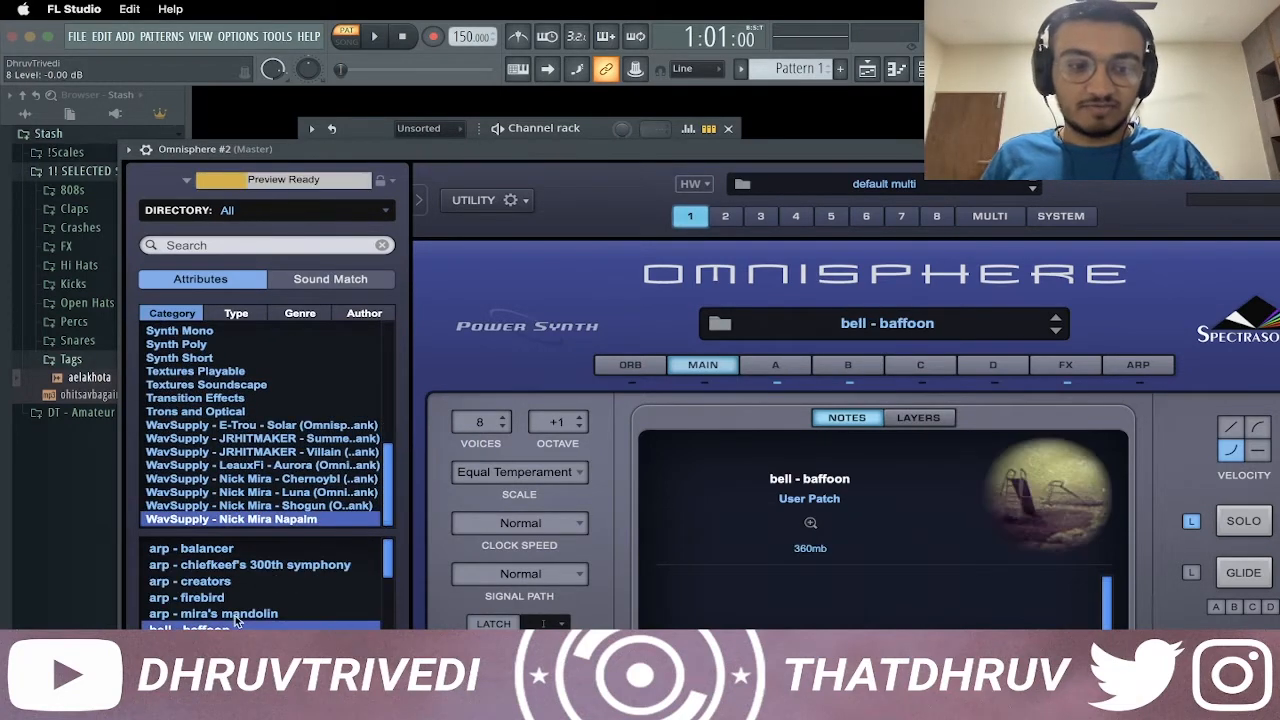
{"action": "key", "text": "Escape"}
Open the piano roll of Omnisphere #2 and place a half-beat D5 note at the start of bar 1
{"action": "right_click", "coordinate": [449, 168]}
{"action": "left_click", "coordinate": [495, 167]}
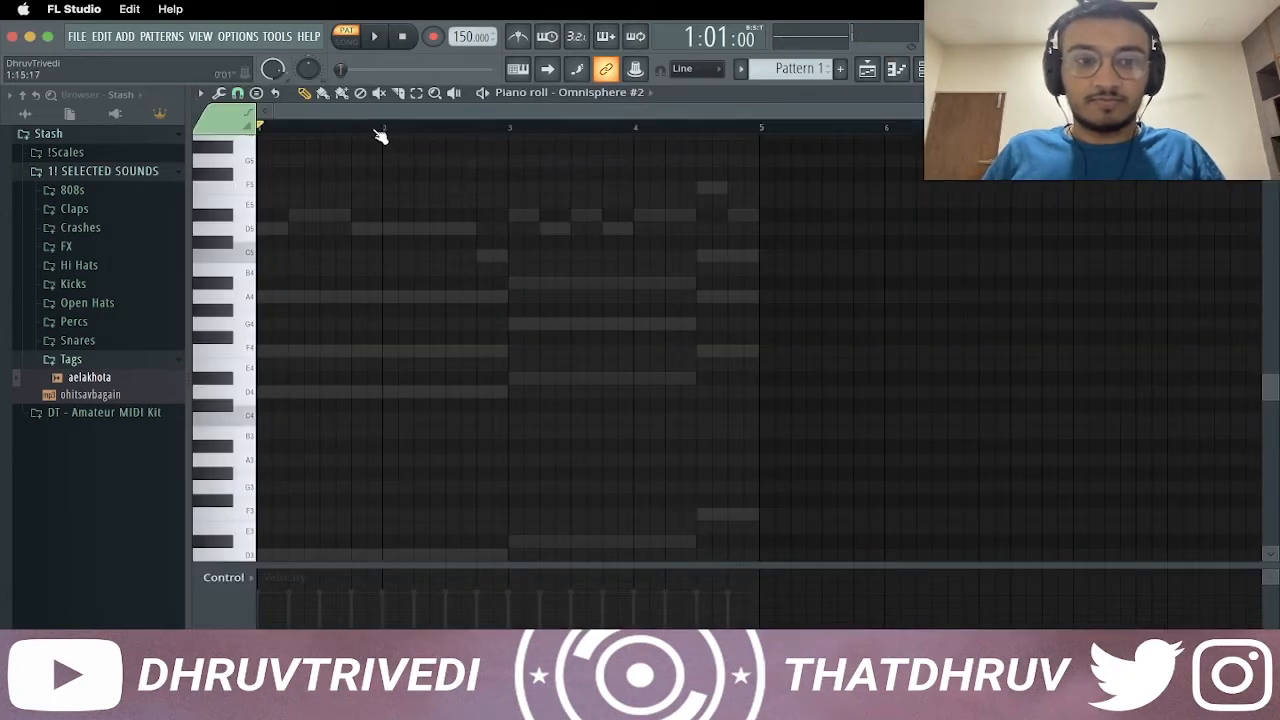
{"action": "left_click", "coordinate": [268, 232]}
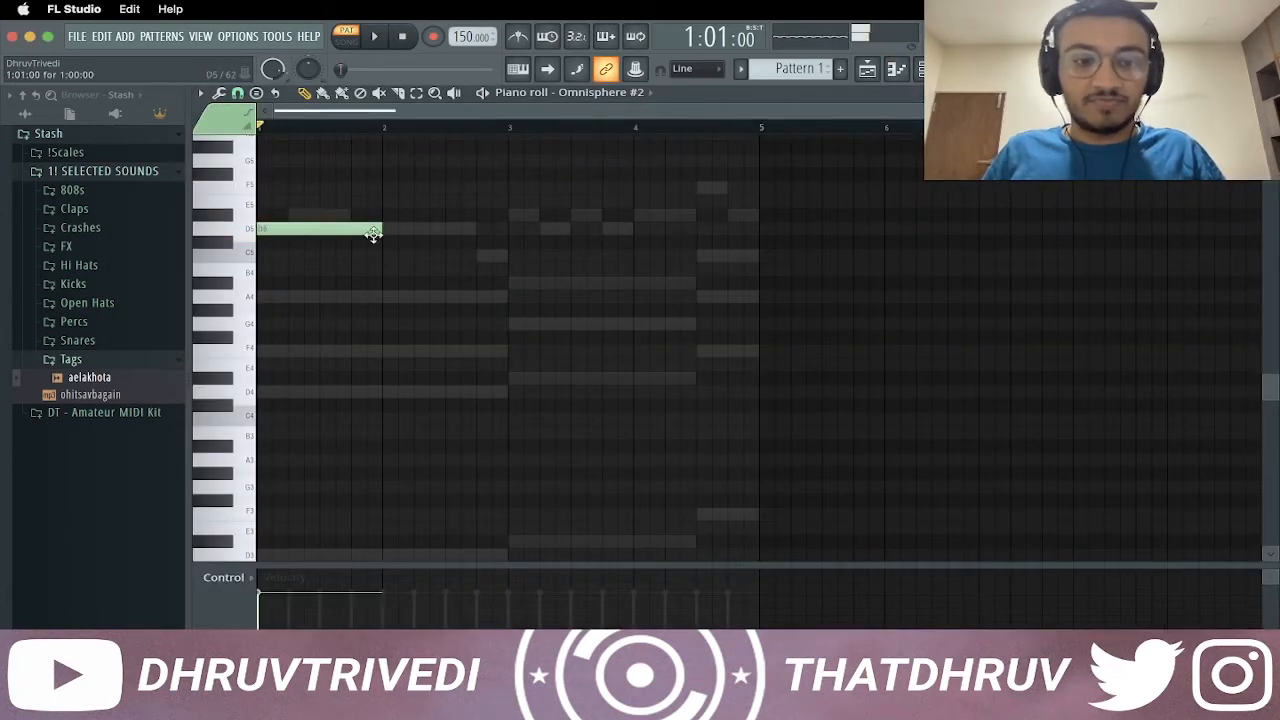
{"action": "key", "text": "shift+d"}
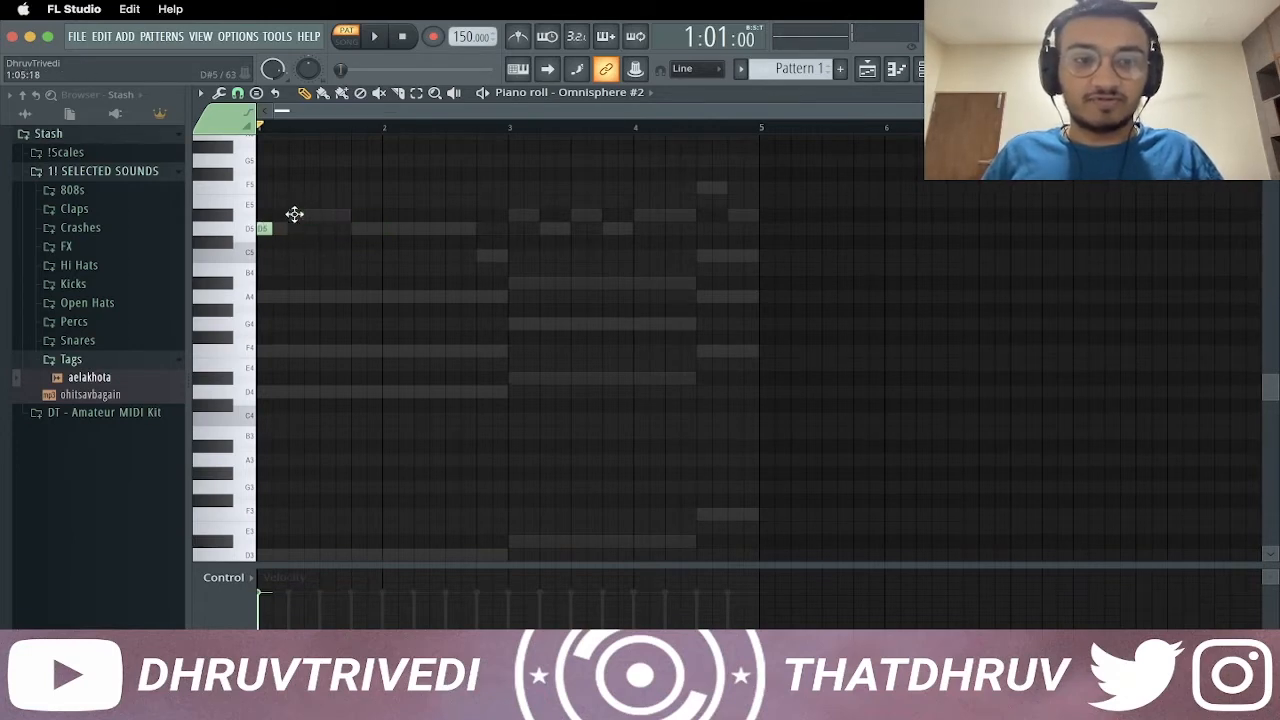
Try D#5 and D5 notes after the opening D5, keeping only a D5 near the end of bar 1
{"action": "left_click", "coordinate": [297, 215]}
{"action": "left_click", "coordinate": [356, 229]}
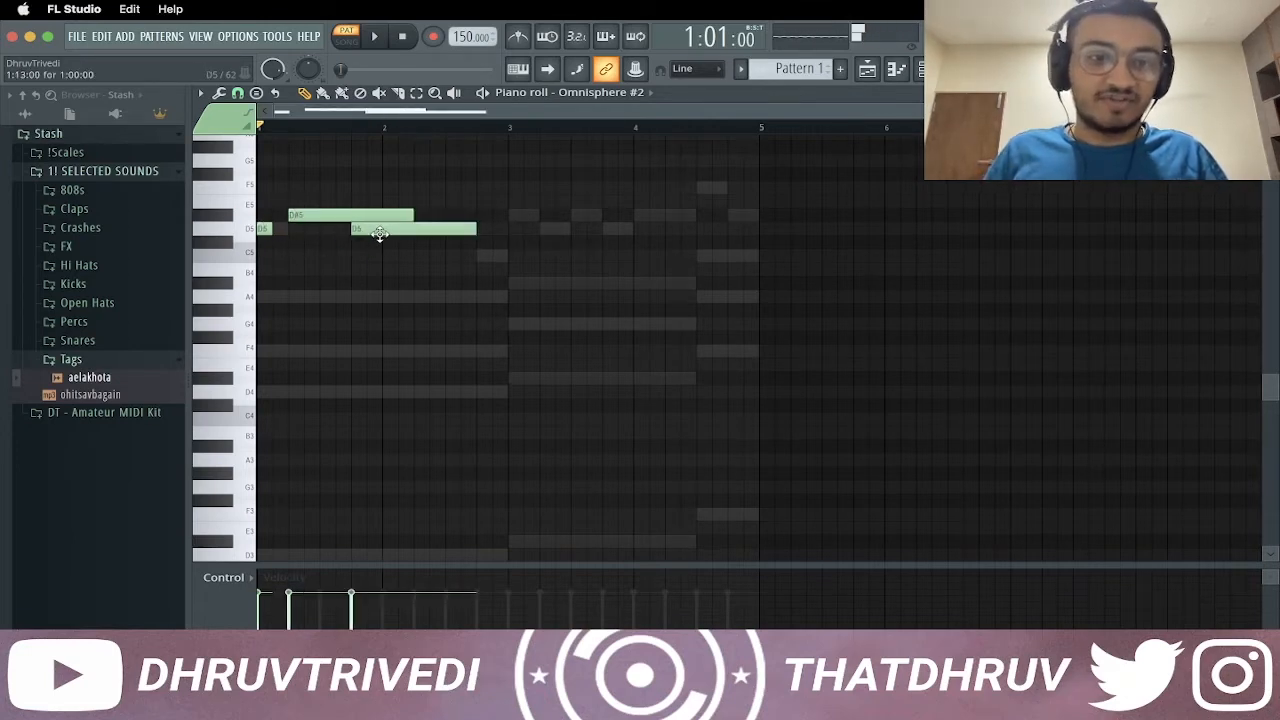
{"action": "right_click", "coordinate": [383, 234]}
{"action": "left_click_drag", "start_coordinate": [313, 217], "coordinate": [395, 233]}
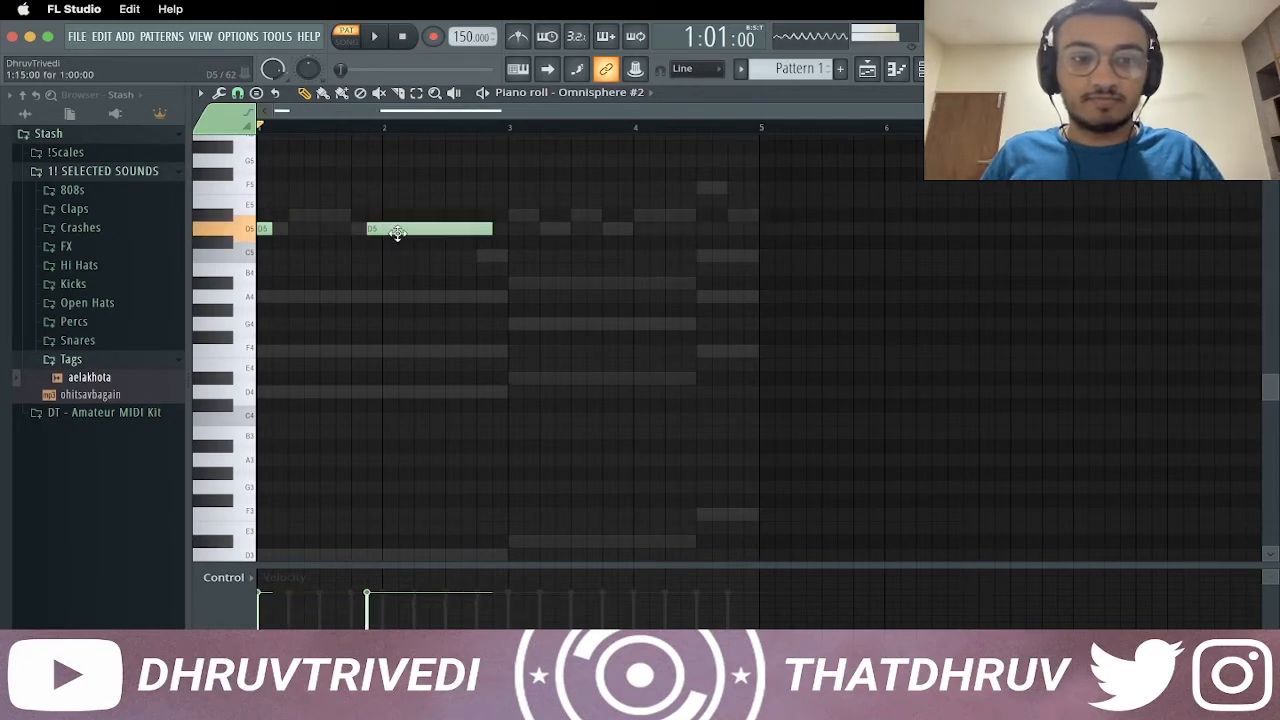
{"action": "key", "text": "space"}
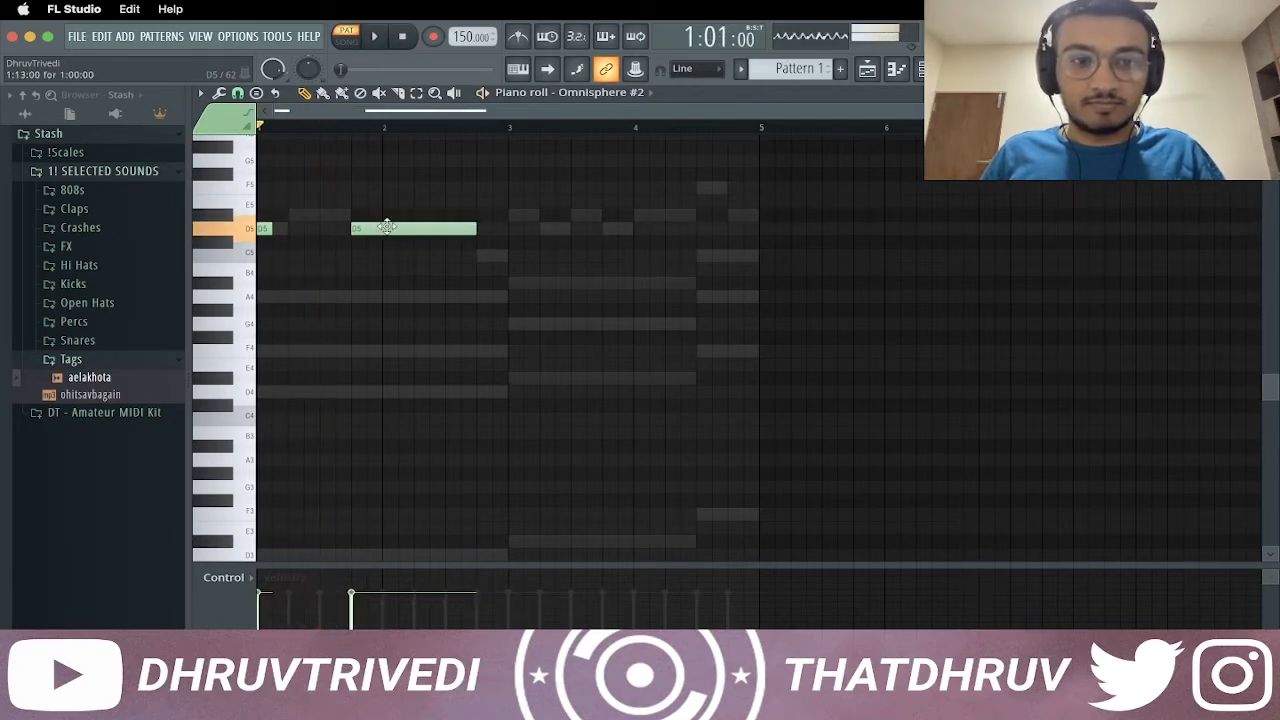
Arrange overlapping D#5, D5 and F5 notes on steps 11, 13 and 15 of bar 1 while auditioning the phrase
{"action": "left_click_drag", "start_coordinate": [383, 233], "coordinate": [383, 220]}
{"action": "left_click", "coordinate": [371, 229]}
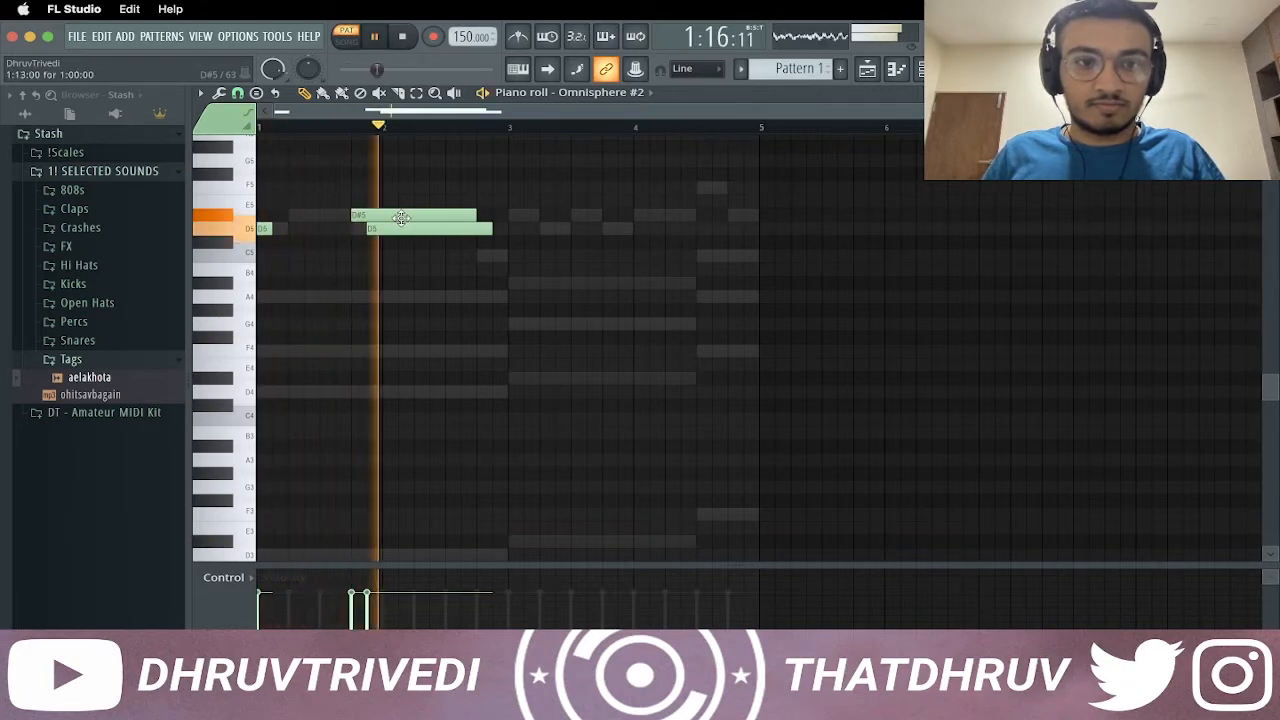
{"action": "key", "text": "space"}
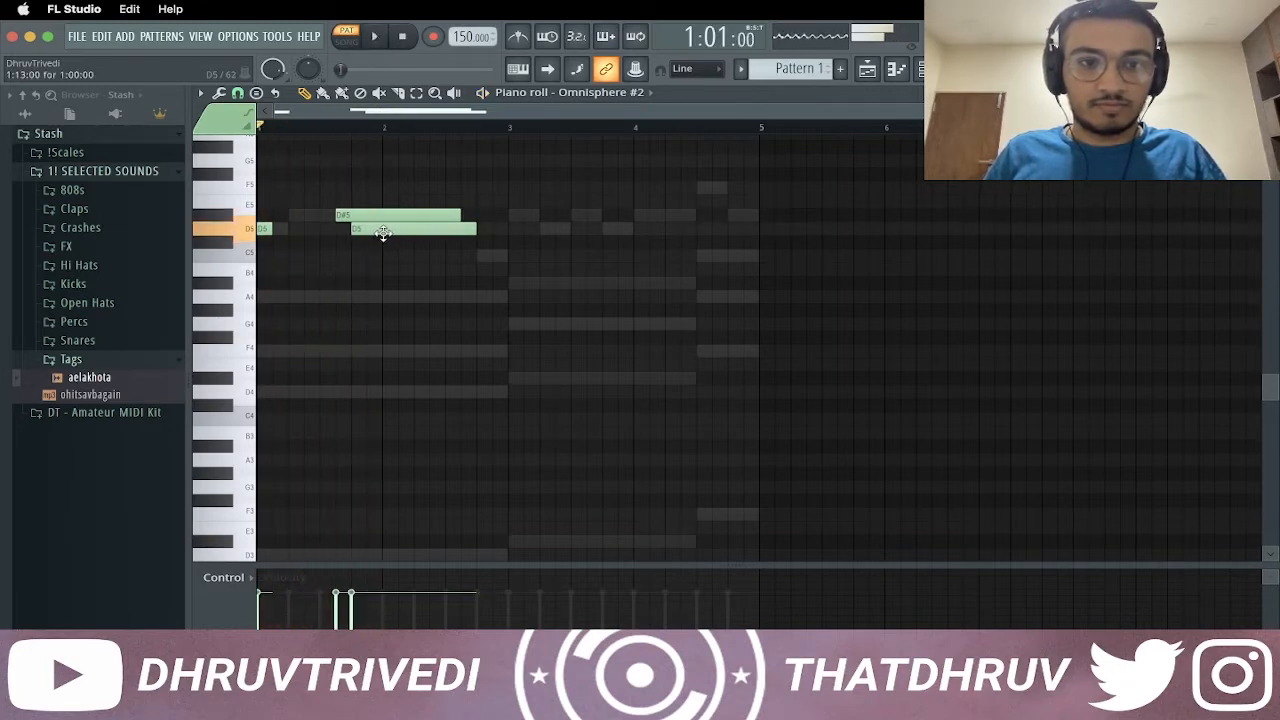
{"action": "left_click", "coordinate": [372, 188]}
{"action": "key", "text": "space"}
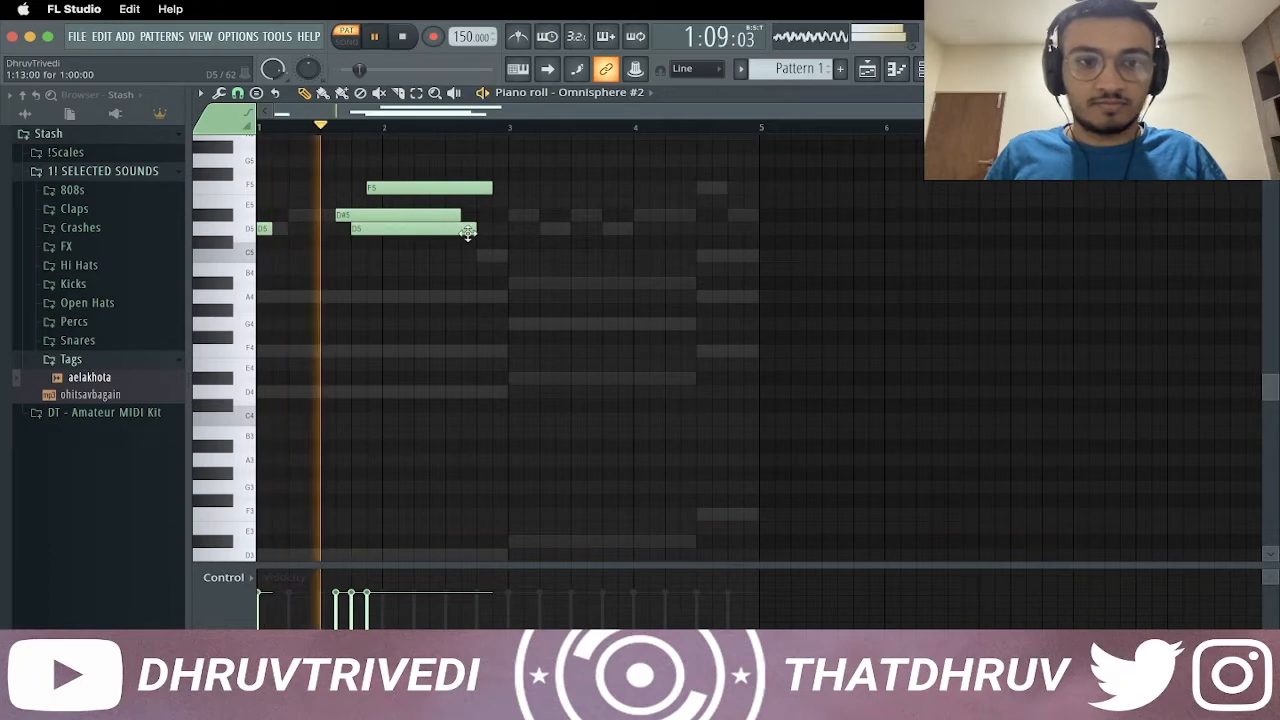
Shorten the D#5, D5 and F5 notes late in bar 1 to half a beat each and play back the phrase
{"action": "key", "text": "space"}
{"action": "left_click_drag", "start_coordinate": [347, 155], "coordinate": [405, 247]}
{"action": "key", "text": "super+l"}
{"action": "key", "text": "super+d"}
{"action": "key", "text": "space"}
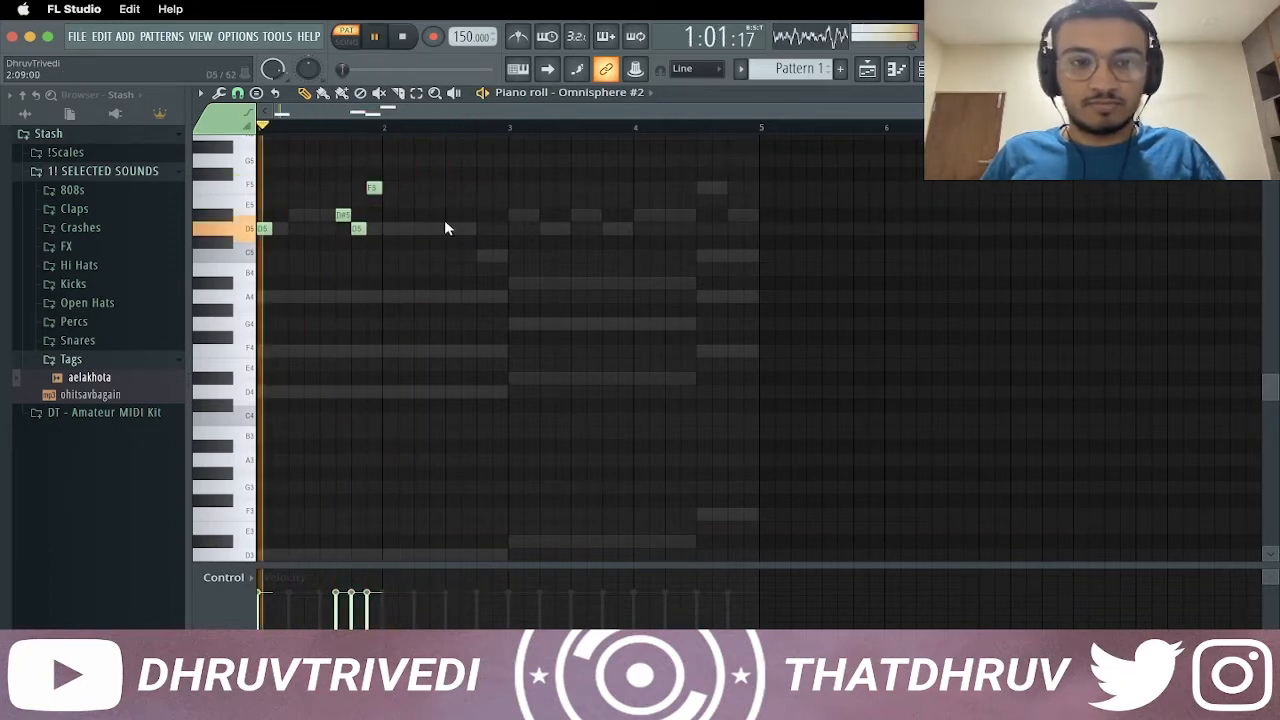
{"action": "key", "text": "space"}
Add half-beat G5 and F5 notes on beats 2 and 4 of bar 2 while playing back the melody
{"action": "left_click", "coordinate": [422, 163]}
{"action": "scroll", "coordinate": [471, 237], "scroll_direction": "up", "scroll_amount": 1}
{"action": "key", "text": "space"}
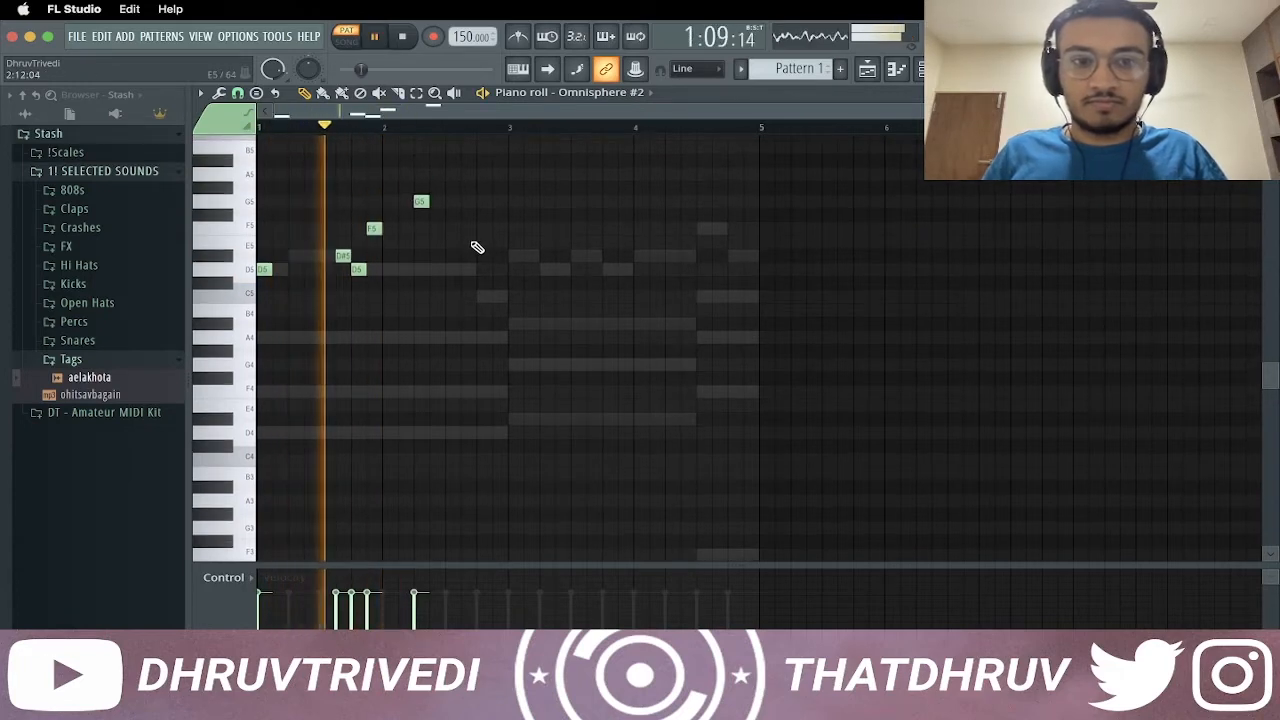
{"action": "left_click", "coordinate": [485, 230]}
{"action": "key", "text": "space"}
Add half-beat D#5 and D5 notes on beats 1 and 2 of bar 3 during playback
{"action": "key", "text": "space"}
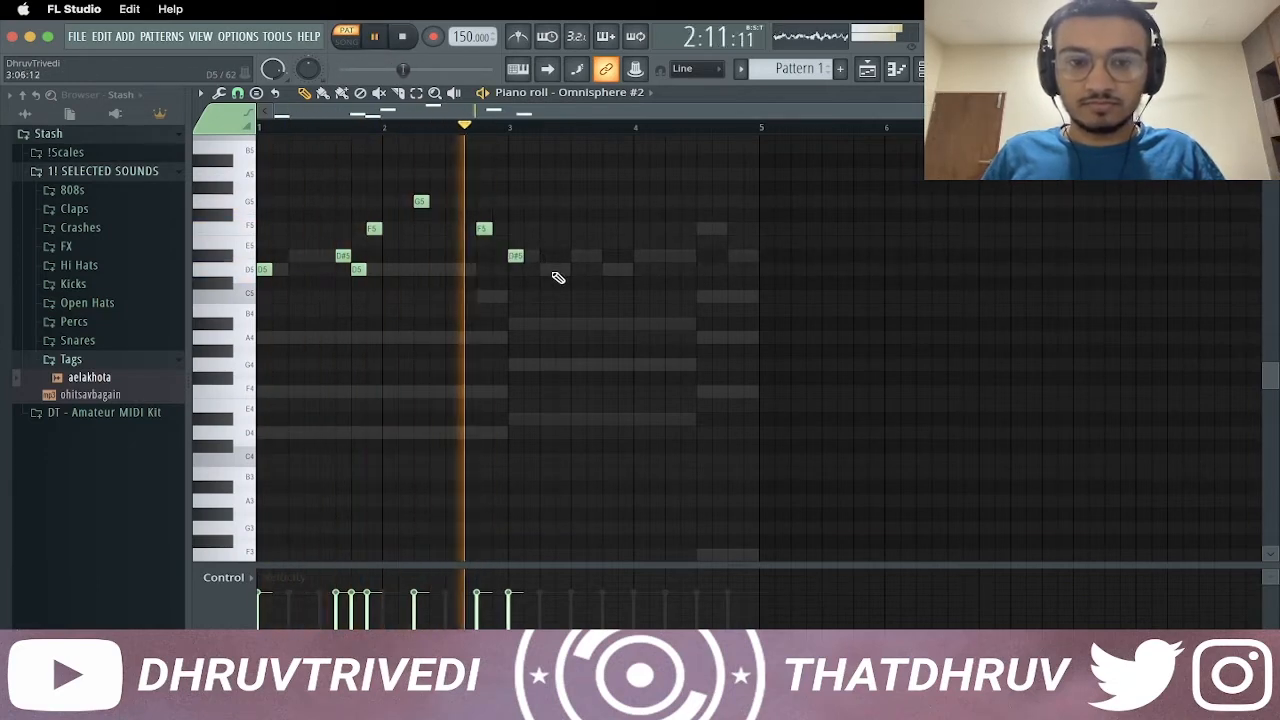
{"action": "left_click", "coordinate": [546, 270]}
{"action": "key", "text": "space"}
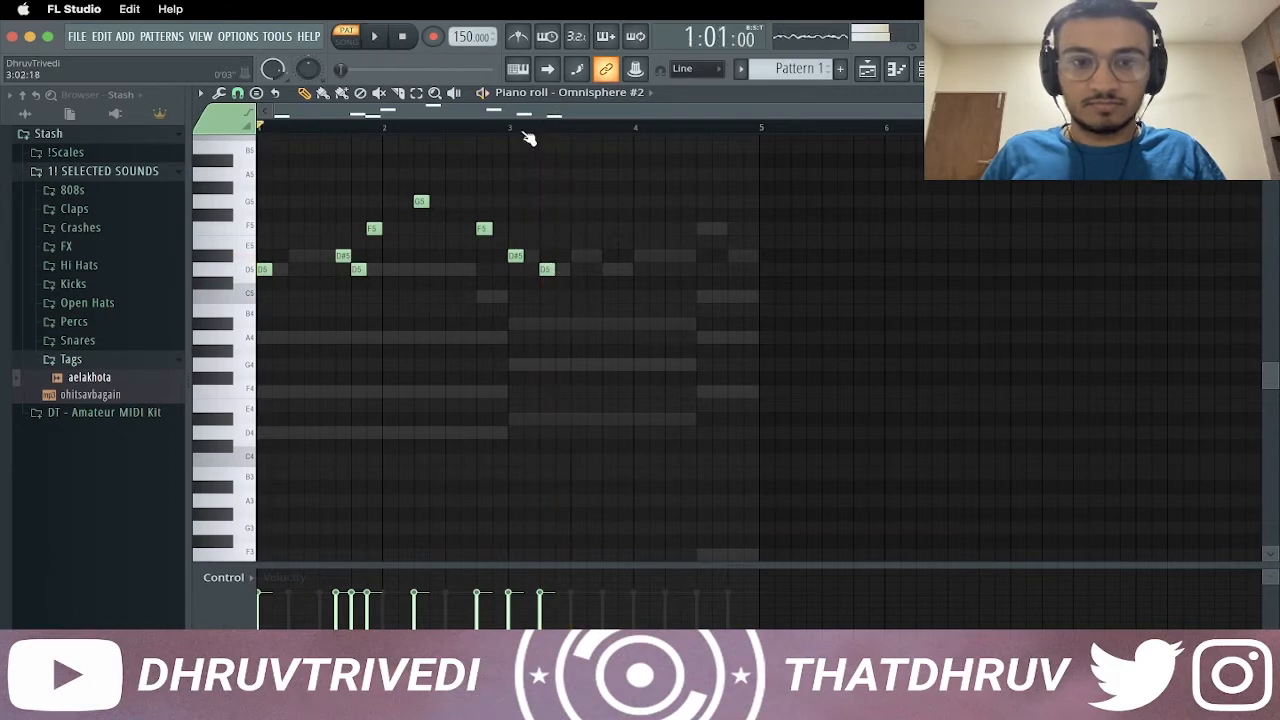
Set the piano roll snap to 1/6 step for finer editing at the start of bar 3
{"action": "scroll", "coordinate": [520, 133], "scroll_direction": "up", "scroll_amount": 5}
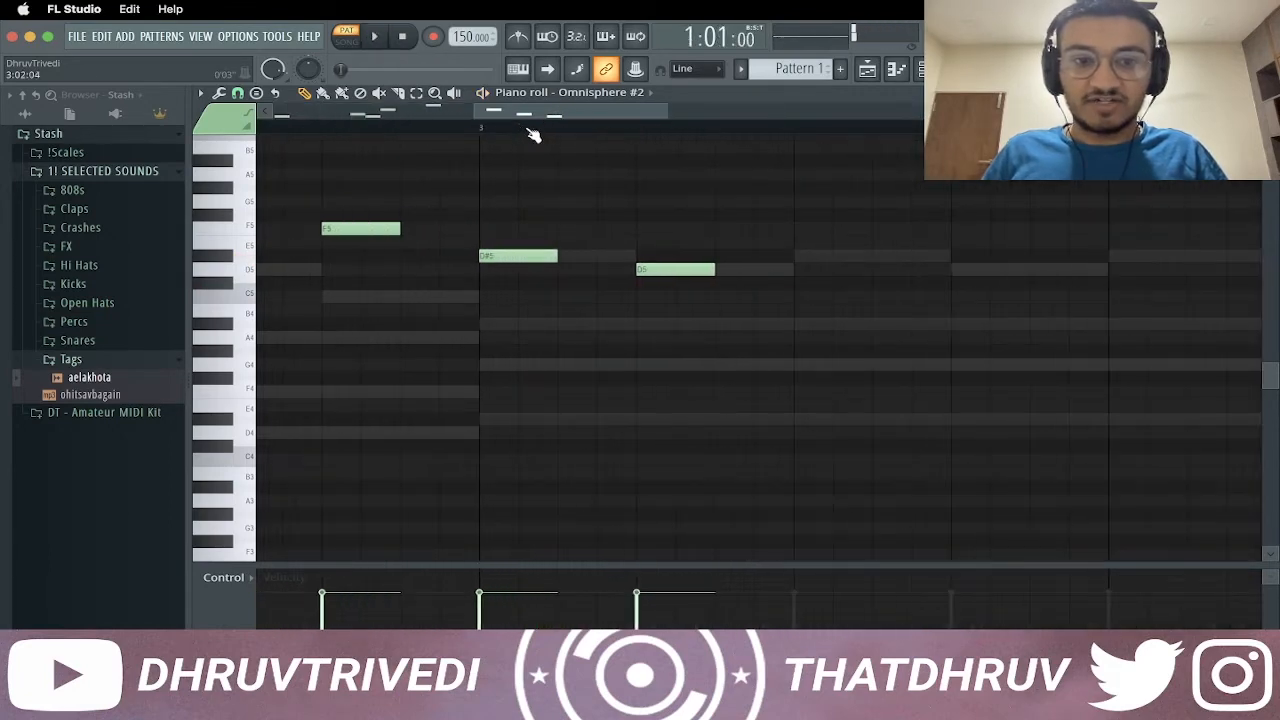
{"action": "scroll", "coordinate": [520, 133], "scroll_direction": "up", "scroll_amount": 4}
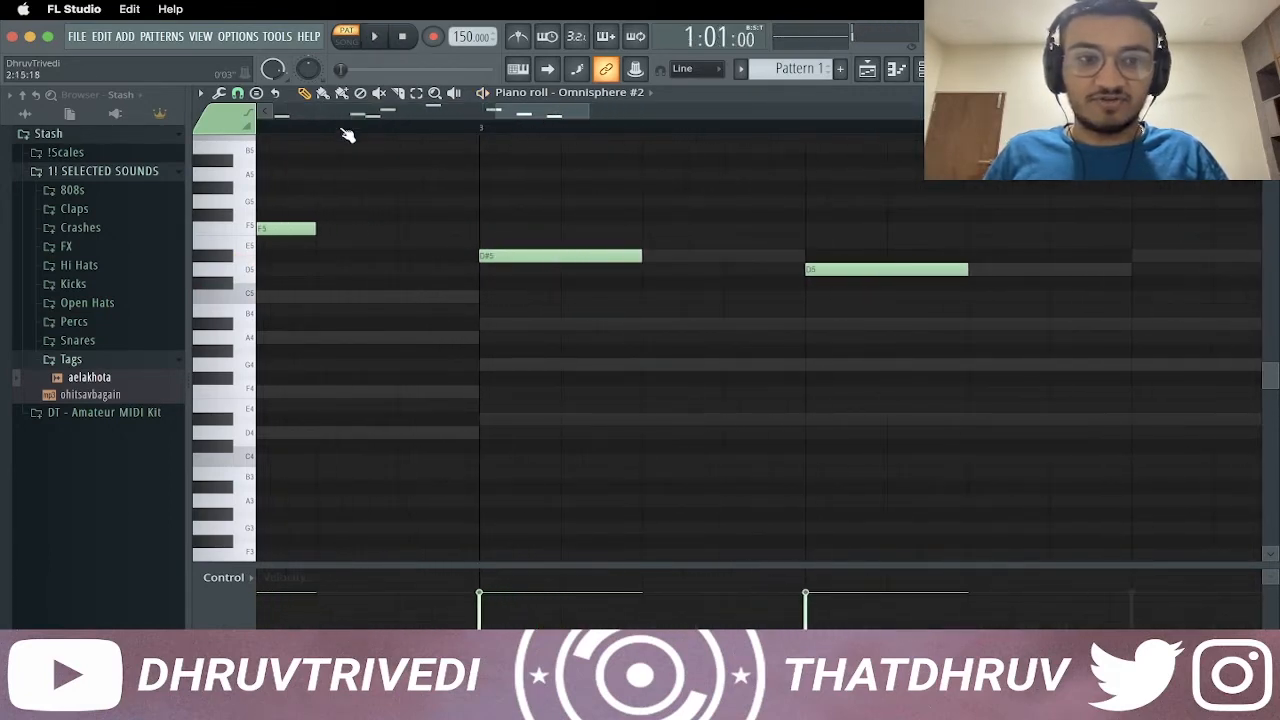
{"action": "left_click", "coordinate": [237, 93]}
{"action": "left_click", "coordinate": [274, 189]}
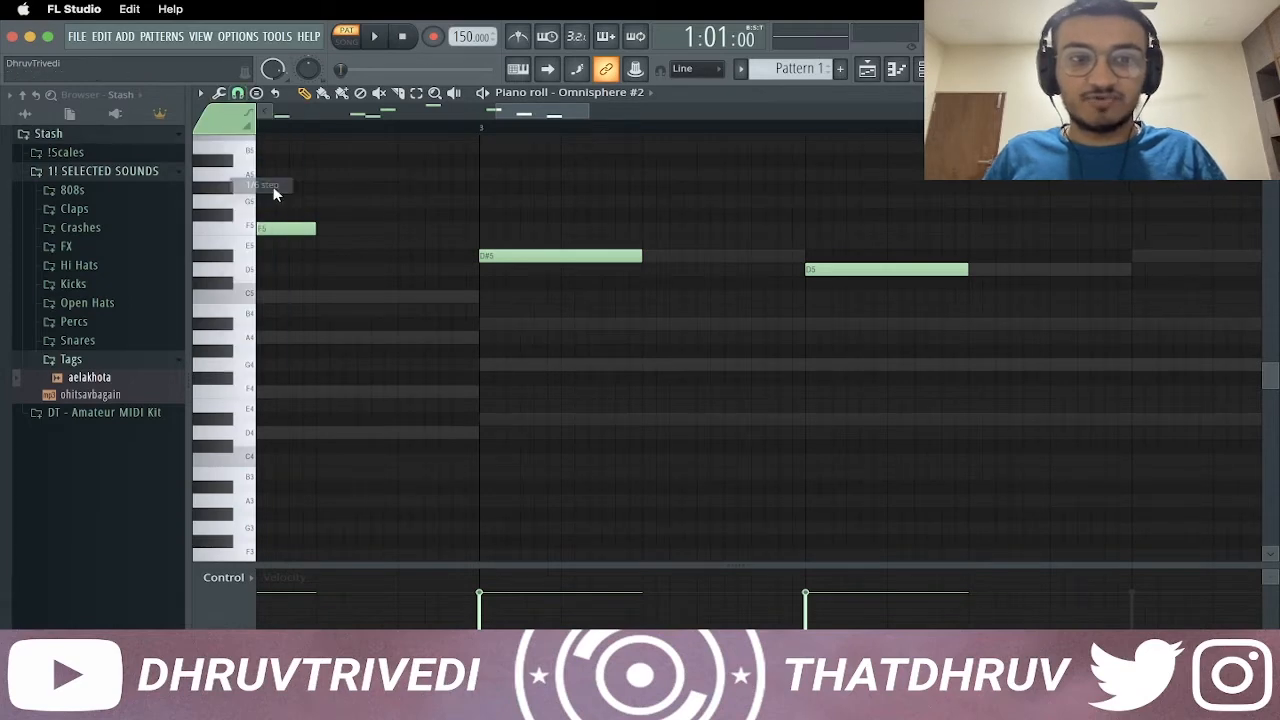
Add an F5 note just after the start of bar 3 and shorten the D#5 there to a grace note leading into it
{"action": "left_click", "coordinate": [512, 229]}
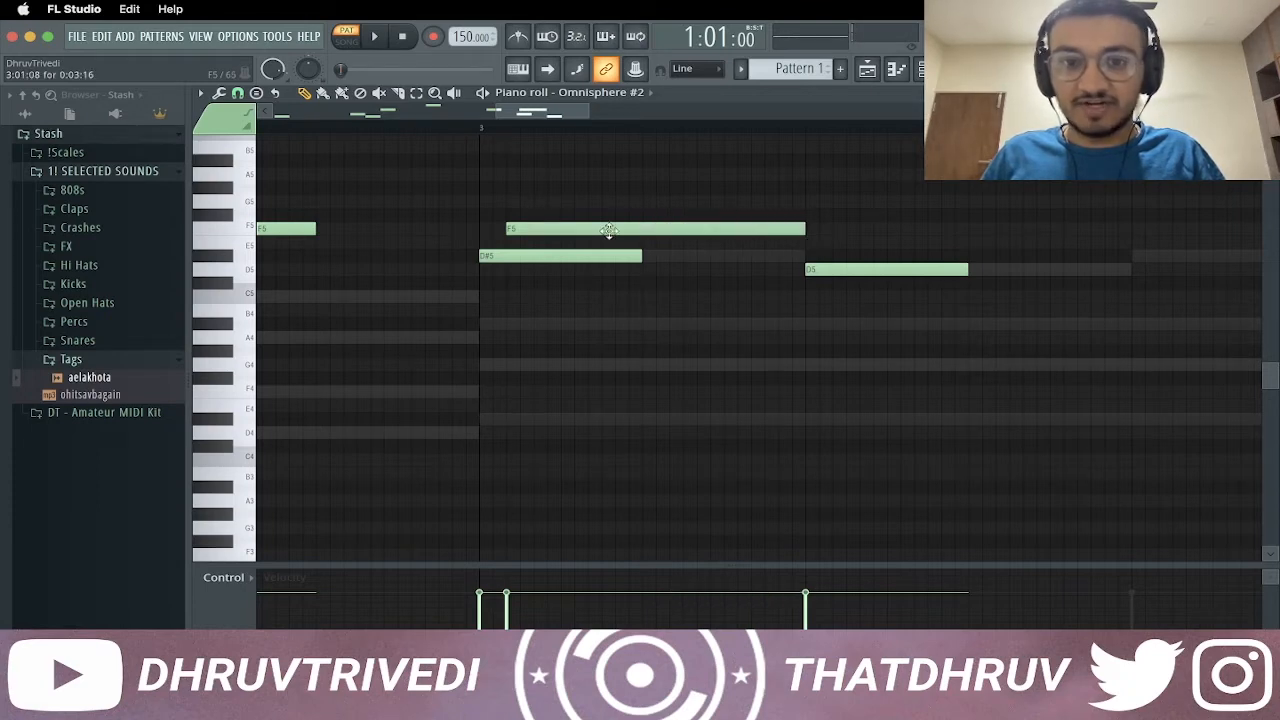
{"action": "left_click_drag", "start_coordinate": [582, 204], "coordinate": [606, 286]}
{"action": "key", "text": "super+l"}
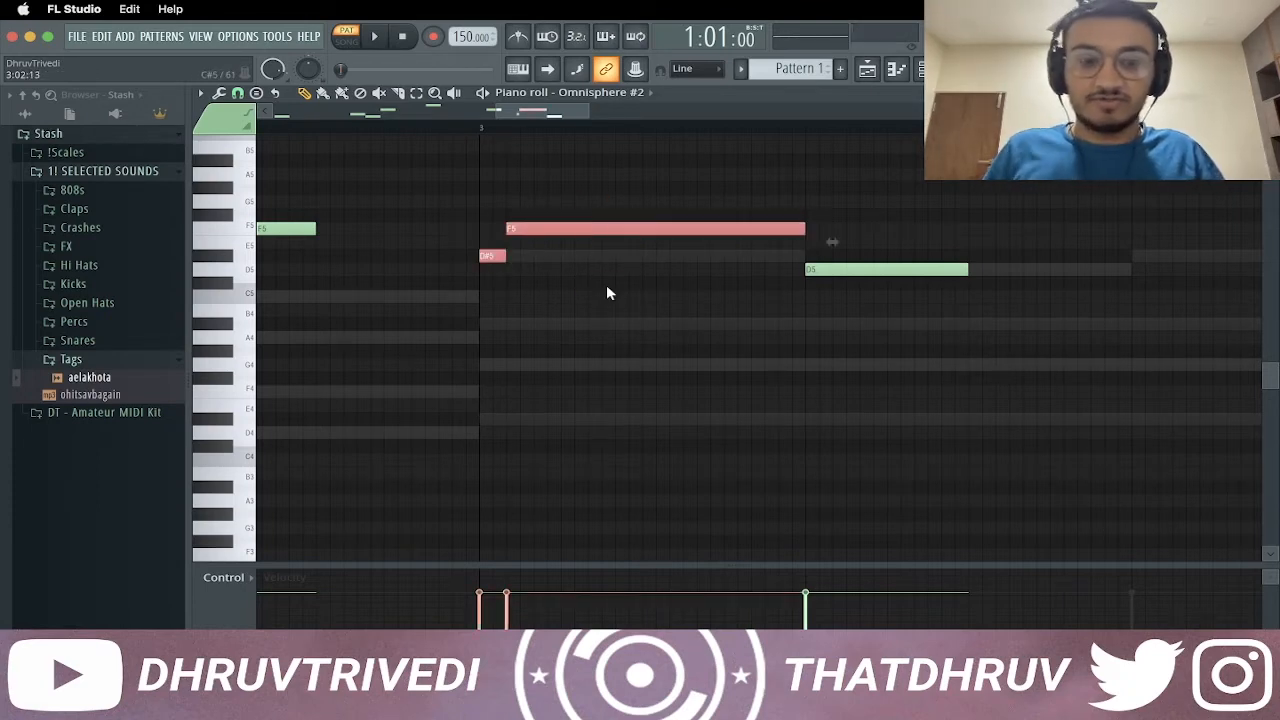
{"action": "key", "text": "super+d"}
Set a coarser snap in the piano roll and play back the counter-melody
{"action": "left_click", "coordinate": [250, 108]}
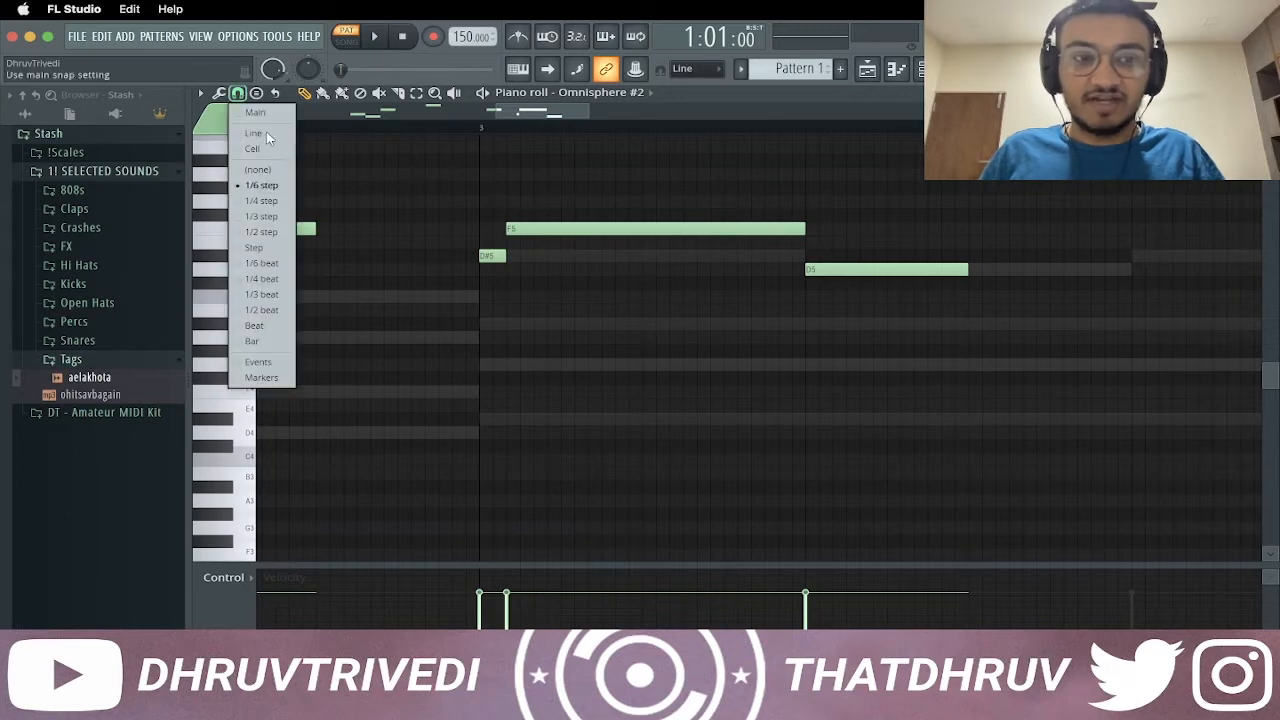
{"action": "left_click", "coordinate": [285, 152]}
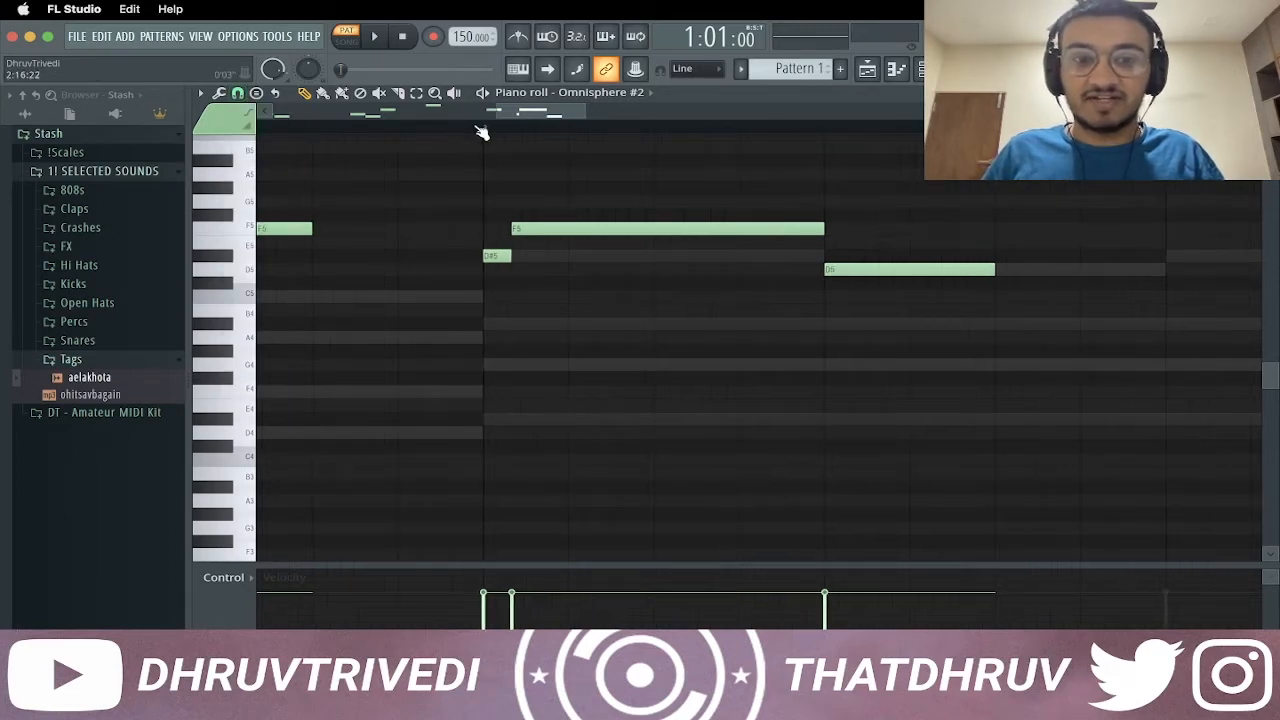
{"action": "scroll", "coordinate": [478, 132], "scroll_direction": "down", "scroll_amount": 5}
{"action": "key", "text": "space"}
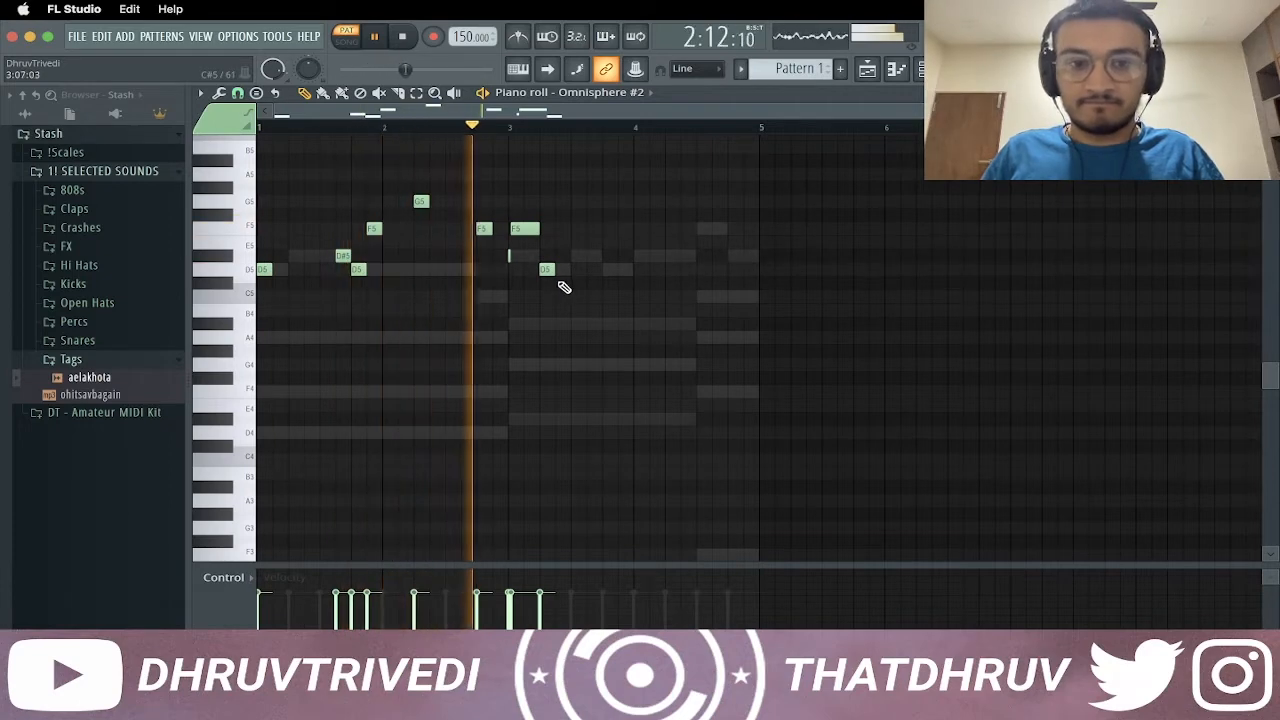
{"action": "key", "text": "space"}
Add half-beat D#5 and D5 notes back to back on beat 4 of bar 3, checking their timing with playback
{"action": "left_click", "coordinate": [595, 257]}
{"action": "key", "text": "space"}
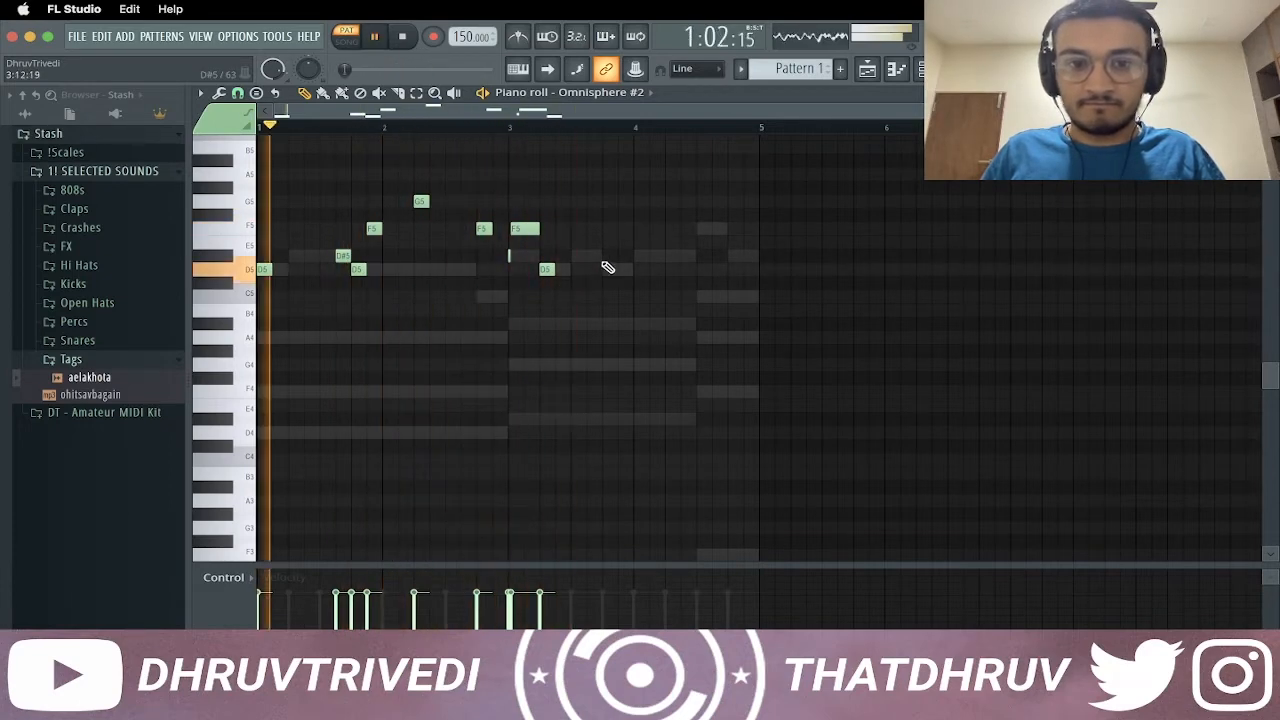
{"action": "left_click", "coordinate": [612, 271]}
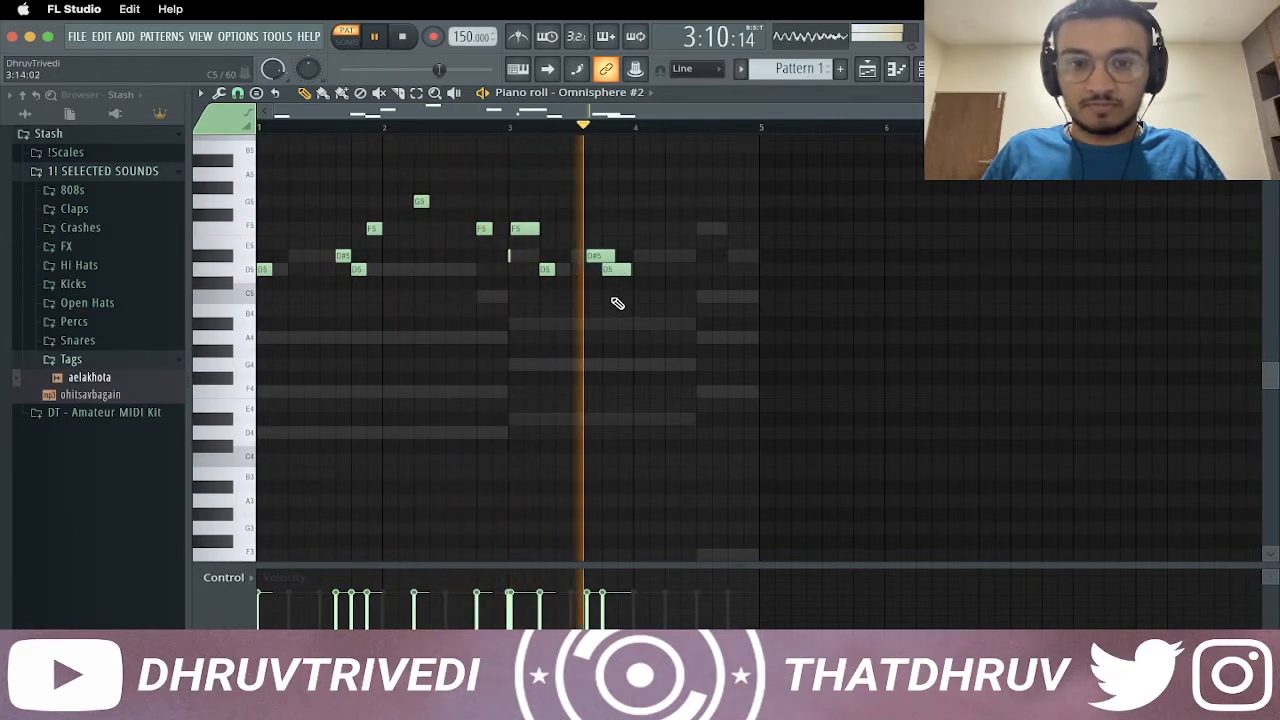
{"action": "key", "text": "space"}
{"action": "key", "text": "space"}
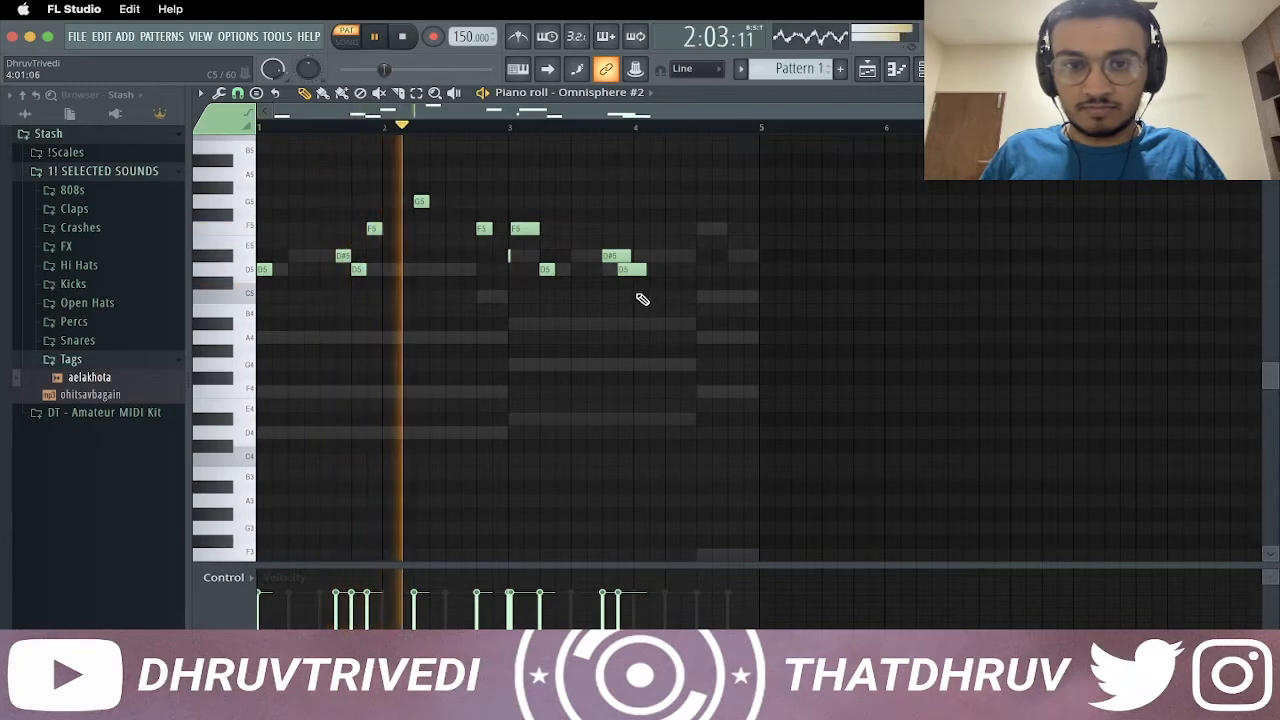
{"action": "key", "text": "space"}
{"action": "key", "text": "space"}
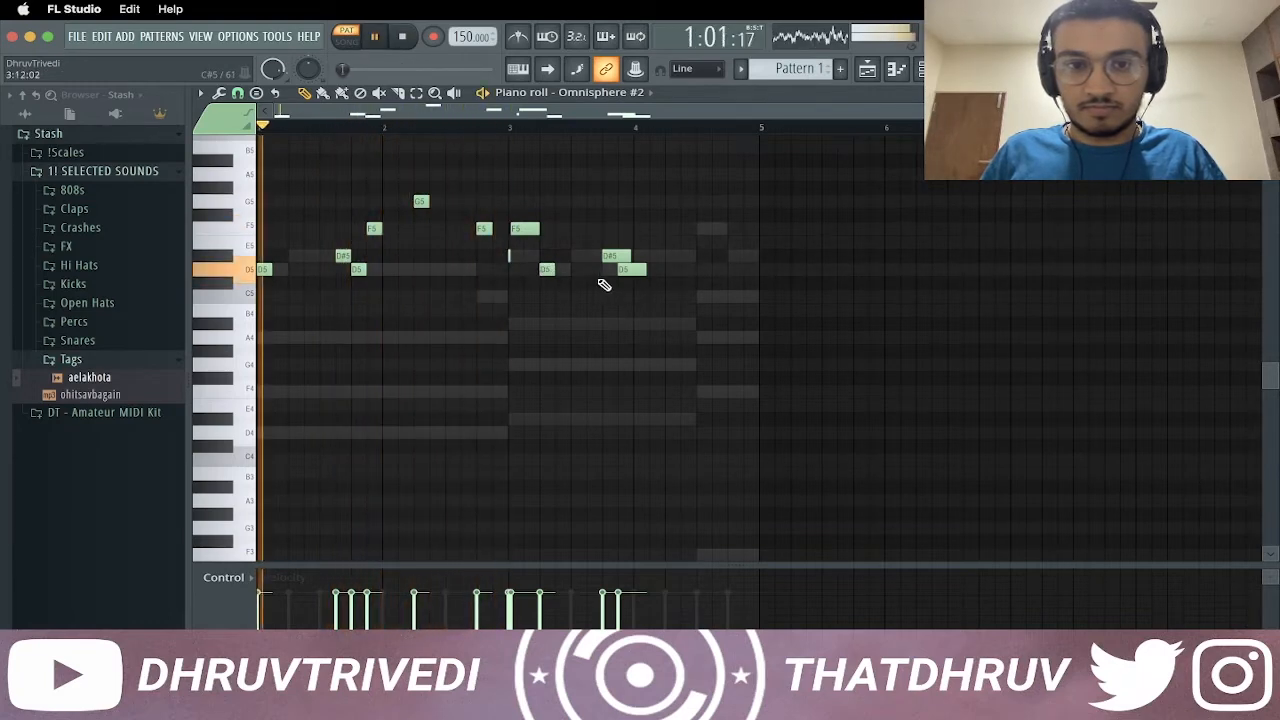
{"action": "right_click", "coordinate": [624, 269]}
{"action": "right_click", "coordinate": [616, 257]}
{"action": "left_click", "coordinate": [609, 257]}
{"action": "left_click", "coordinate": [627, 270]}
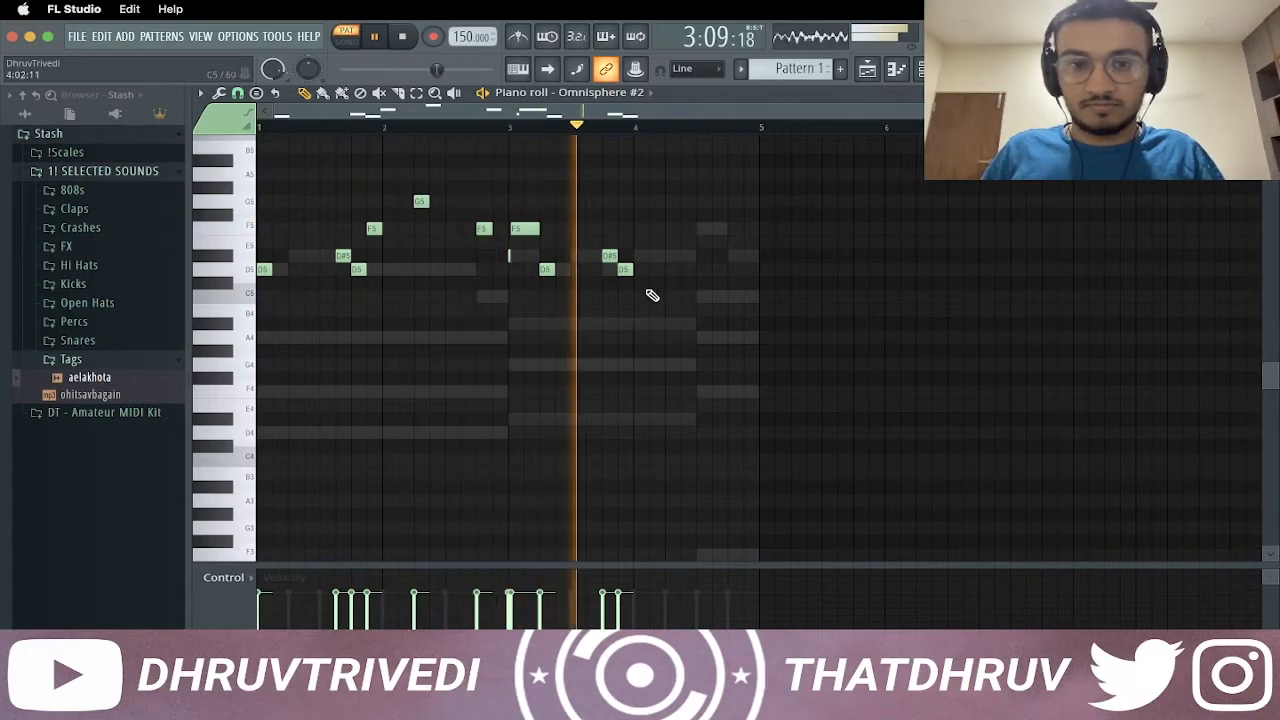
Add a half-beat F5 on beat 2 of bar 4, an F5 grace note leading into G5, and a closing F5
{"action": "key", "text": "space"}
{"action": "left_click_drag", "start_coordinate": [673, 257], "coordinate": [673, 229]}
{"action": "key", "text": "space"}
{"action": "key", "text": "space"}
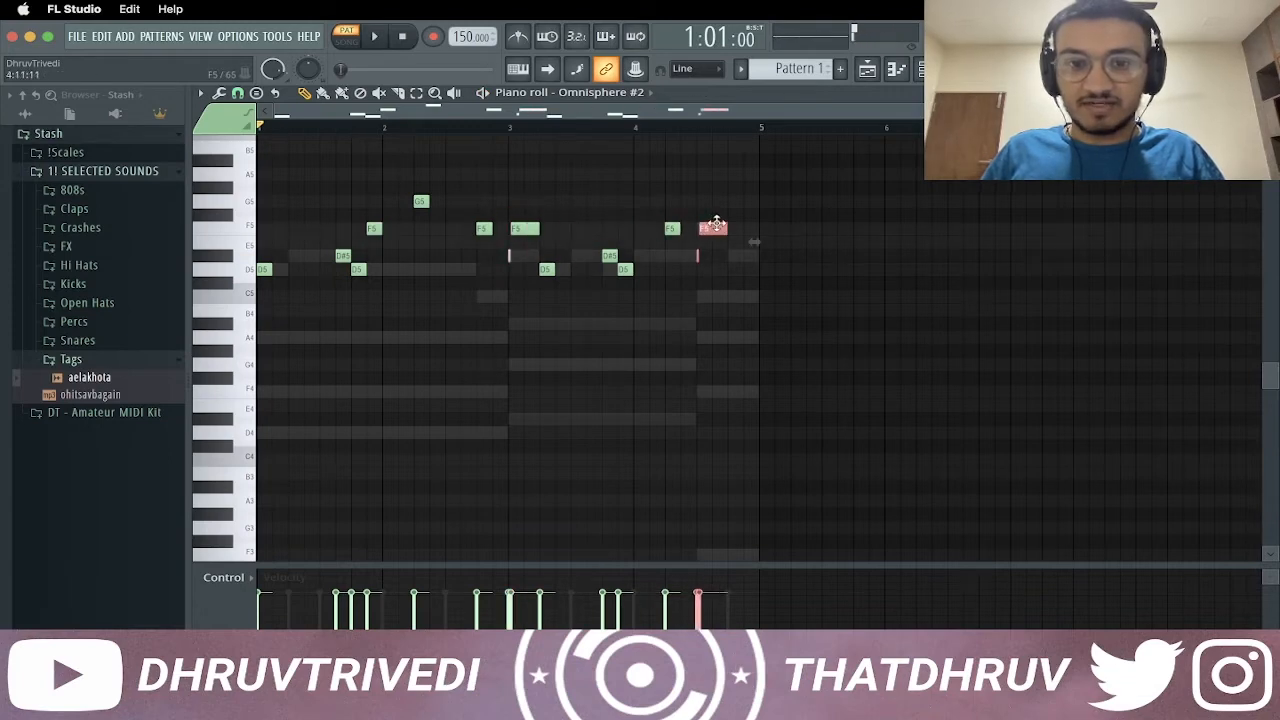
{"action": "left_click_drag", "start_coordinate": [734, 203], "coordinate": [738, 195]}
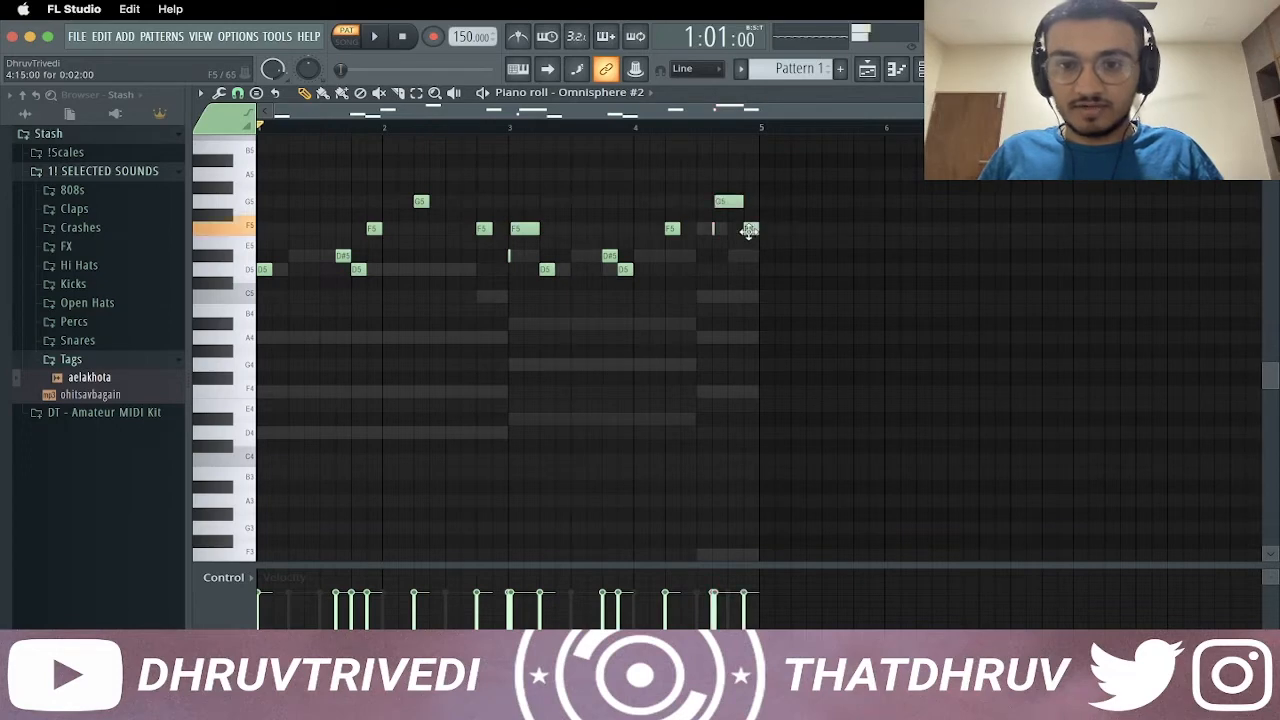
Play back the full counter-melody and extend its notes to legato
{"action": "key", "text": "space"}
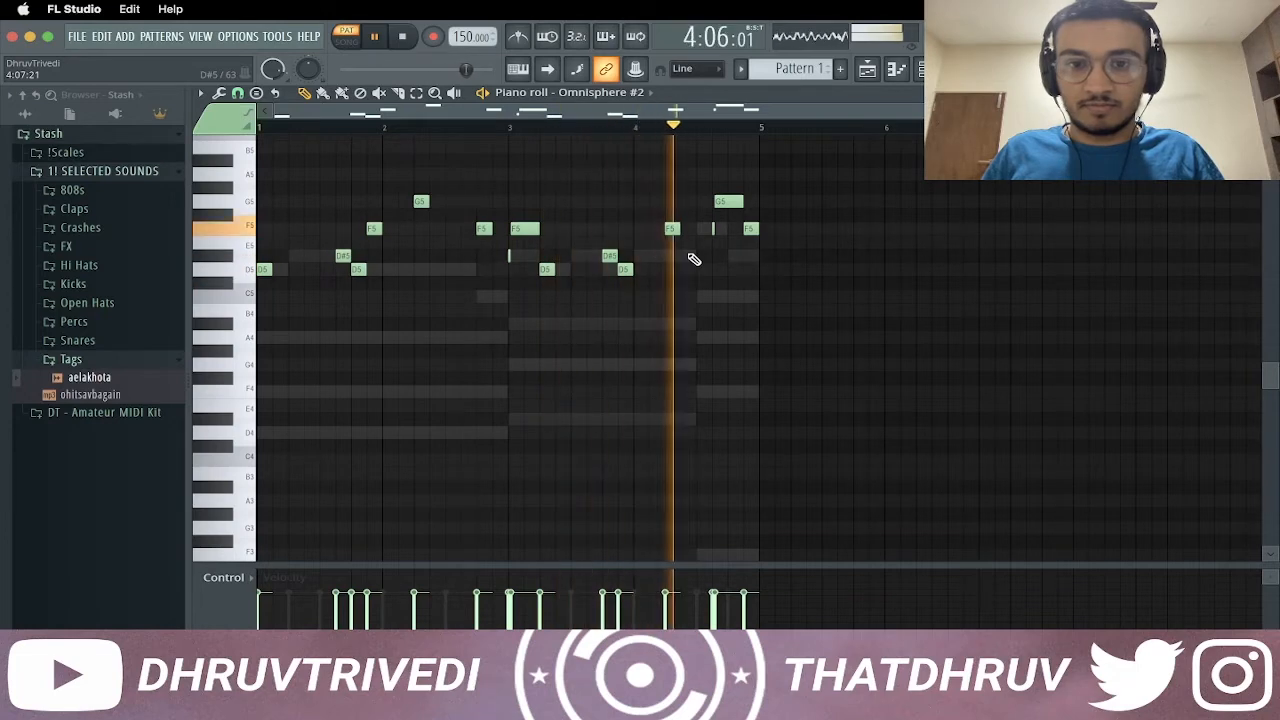
{"action": "key", "text": "space"}
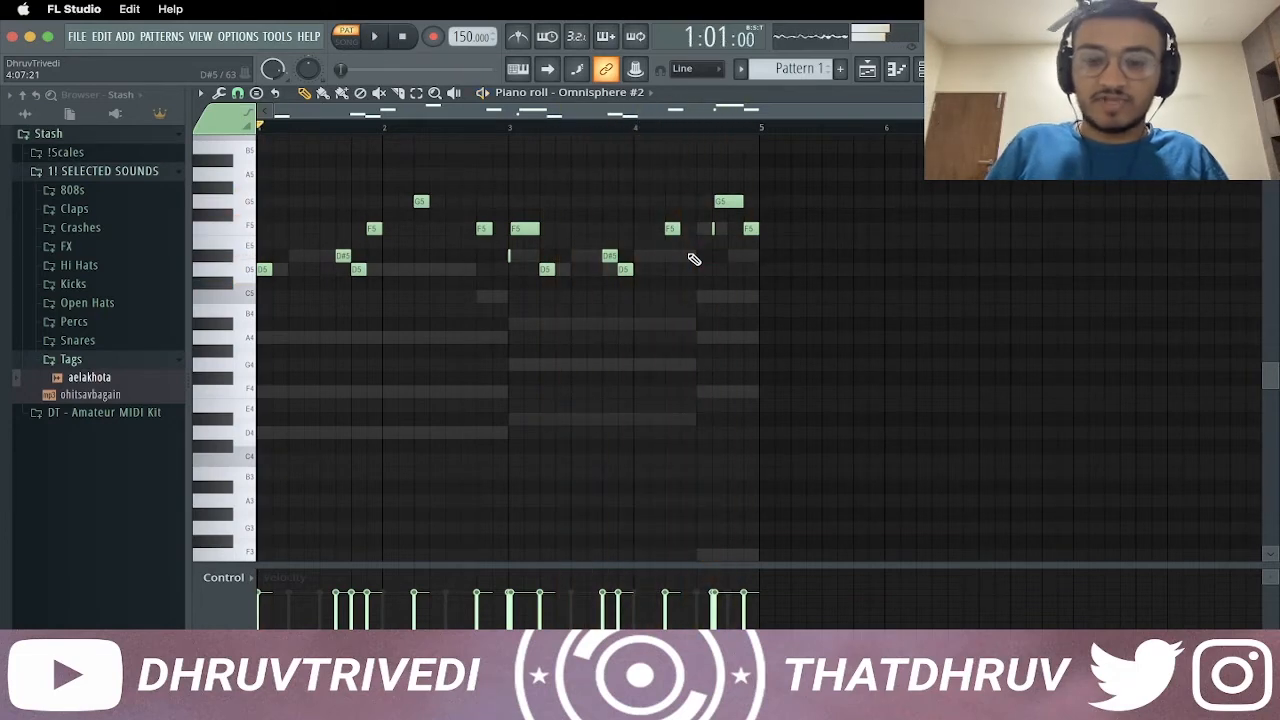
{"action": "key", "text": "ctrl+l"}
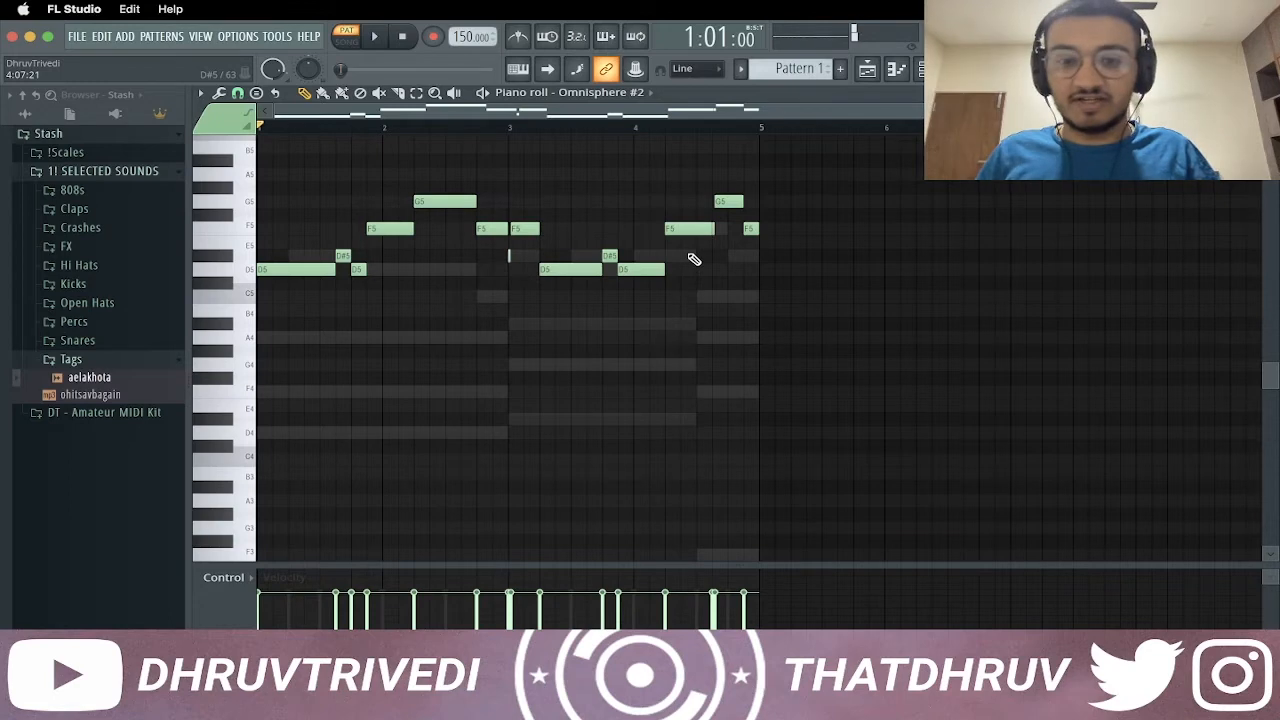
Duplicate the first Omnisphere's four-bar chord pattern into bars 5–8 and vary bar 8's top notes with F5 and G5
{"action": "key", "text": "F7"}
{"action": "right_click", "coordinate": [446, 192]}
{"action": "left_click", "coordinate": [495, 194]}
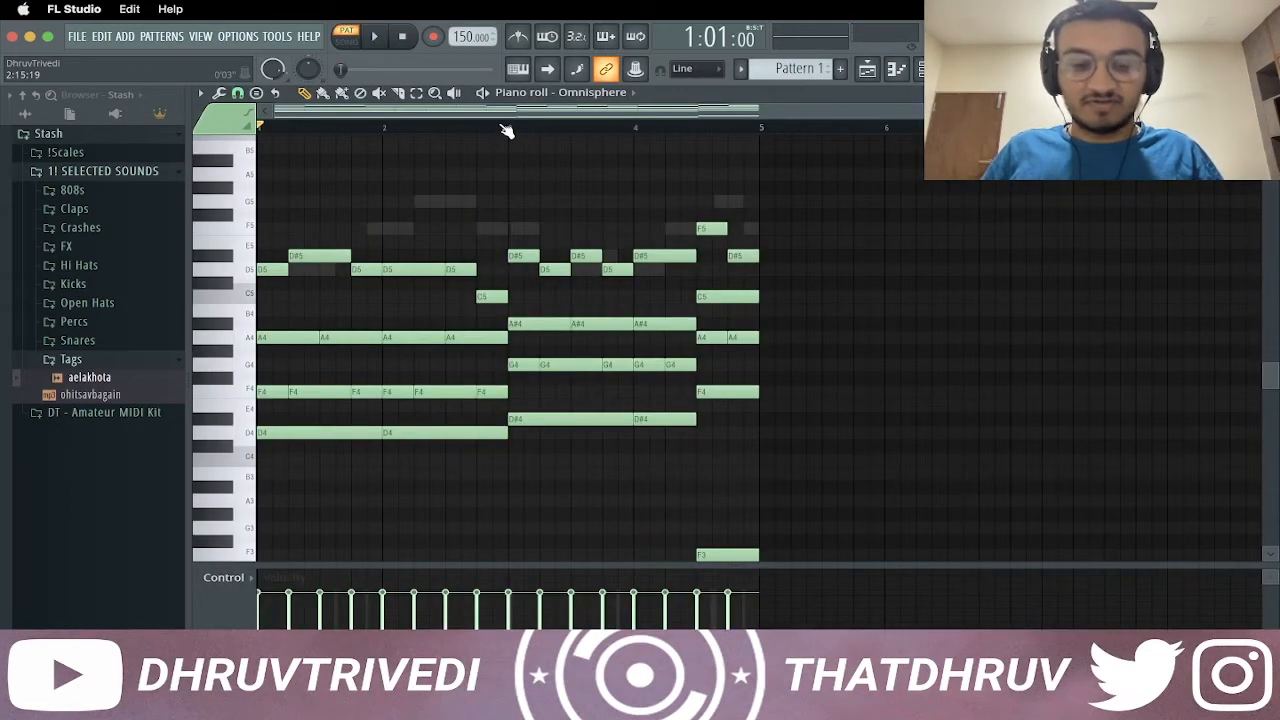
{"action": "key", "text": "ctrl+b"}
{"action": "scroll", "coordinate": [506, 130], "scroll_direction": "down", "scroll_amount": 3}
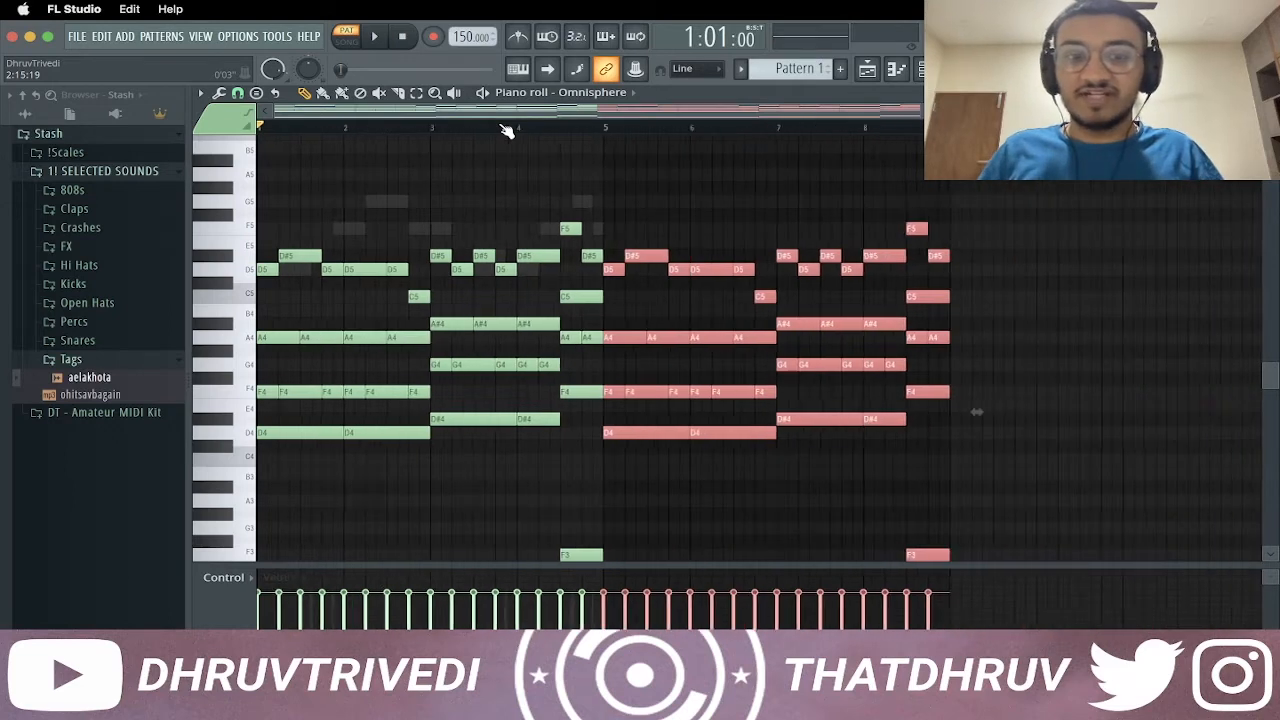
{"action": "key", "text": "ctrl+d"}
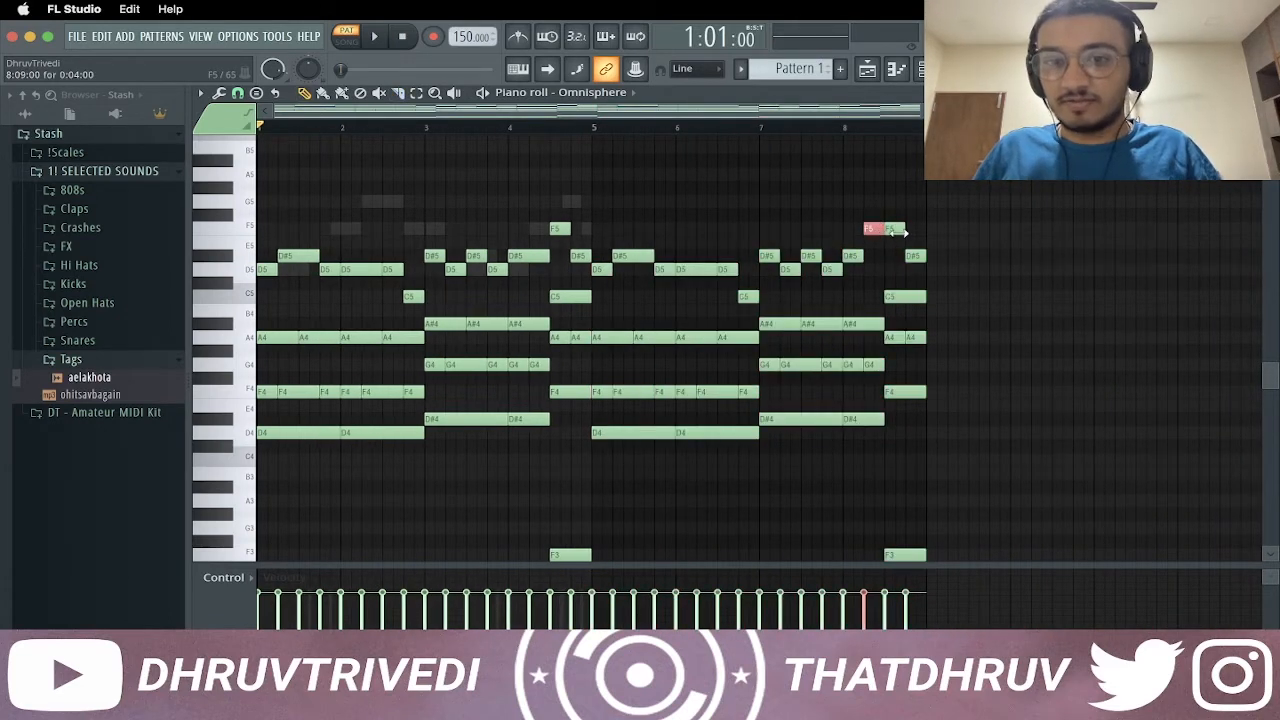
Duplicate the Omnisphere #2 counter-melody into bars 5–8 and vary the copy with swapped D5 and D#5 notes in bar 7 and a longer final G5
{"action": "key", "text": "F7"}
{"action": "right_click", "coordinate": [457, 172]}
{"action": "left_click", "coordinate": [491, 170]}
{"action": "key", "text": "ctrl+b"}
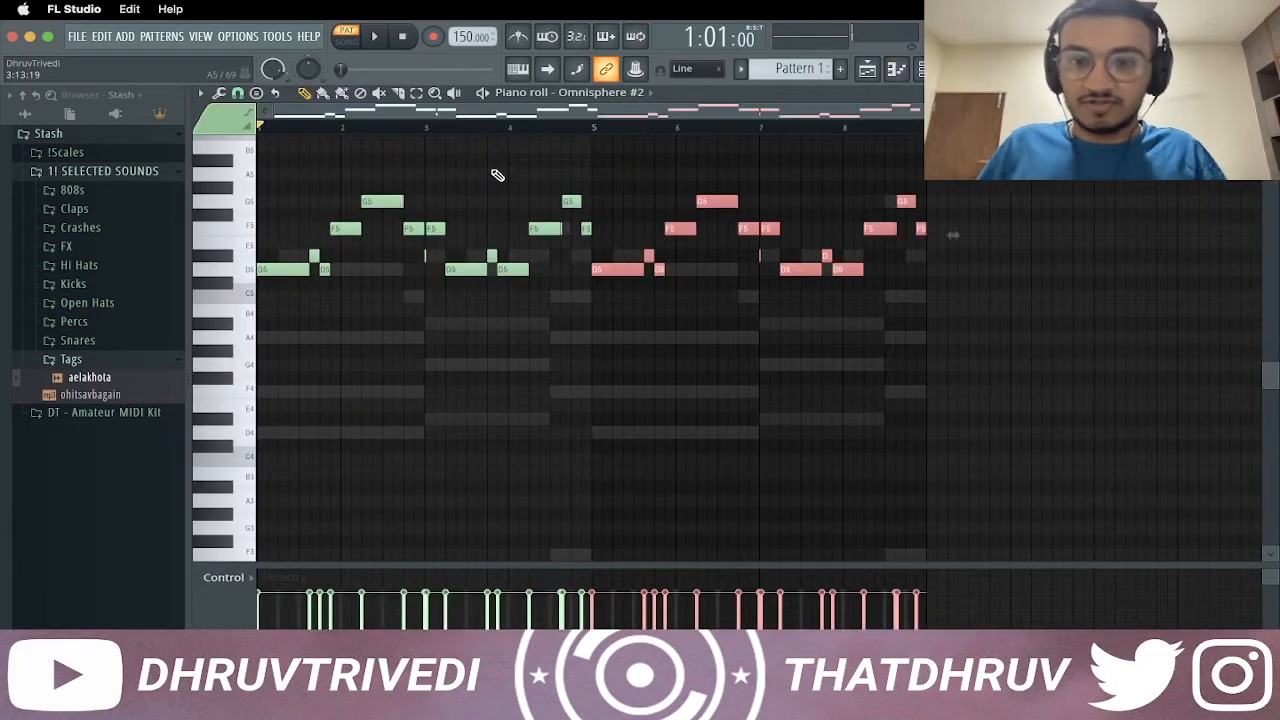
{"action": "key", "text": "ctrl+d"}
{"action": "left_click_drag", "start_coordinate": [801, 272], "coordinate": [846, 257]}
{"action": "left_click", "coordinate": [826, 270]}
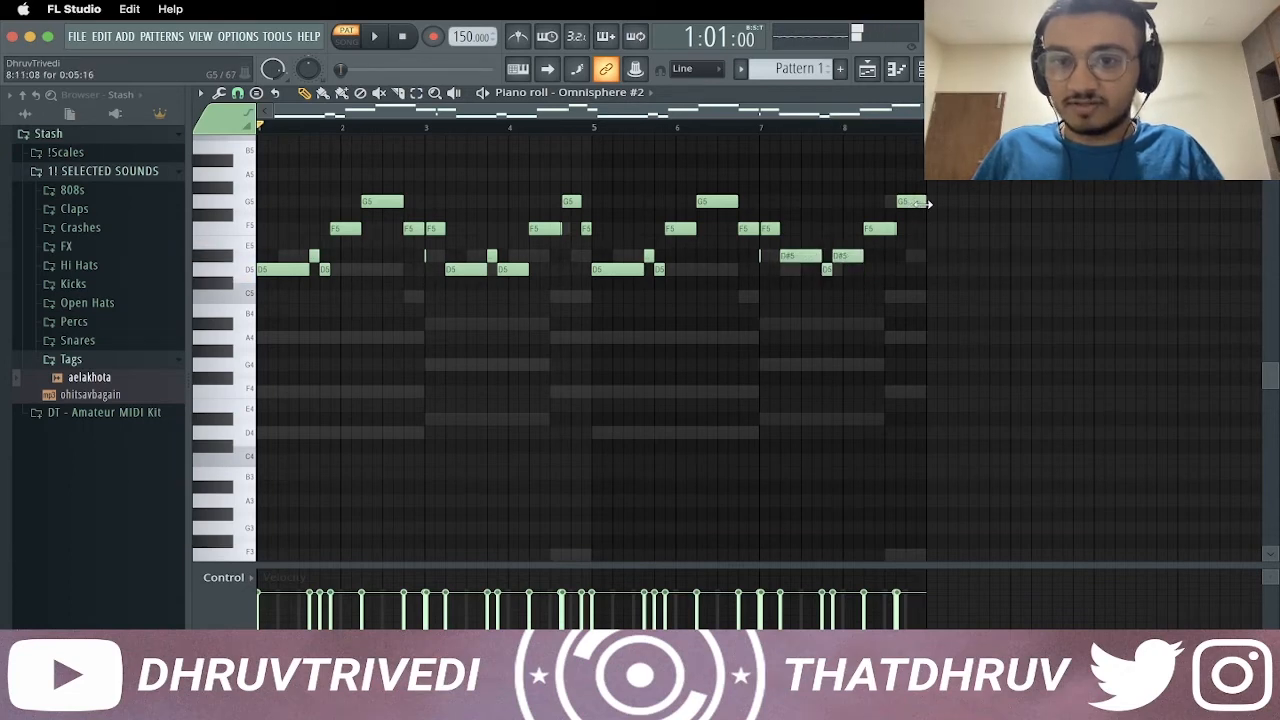
Add the nm - audi 808 sample from the 808s folder as a new channel
{"action": "key", "text": "F7"}
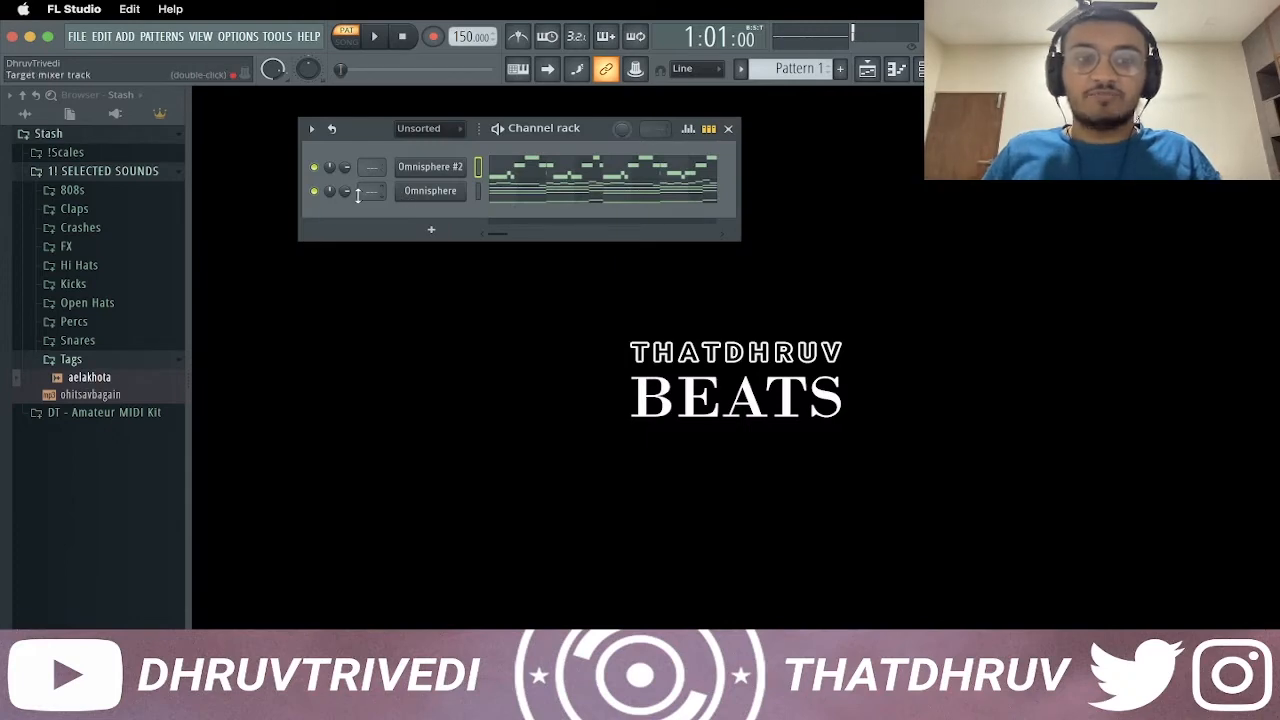
{"action": "left_click", "coordinate": [111, 191]}
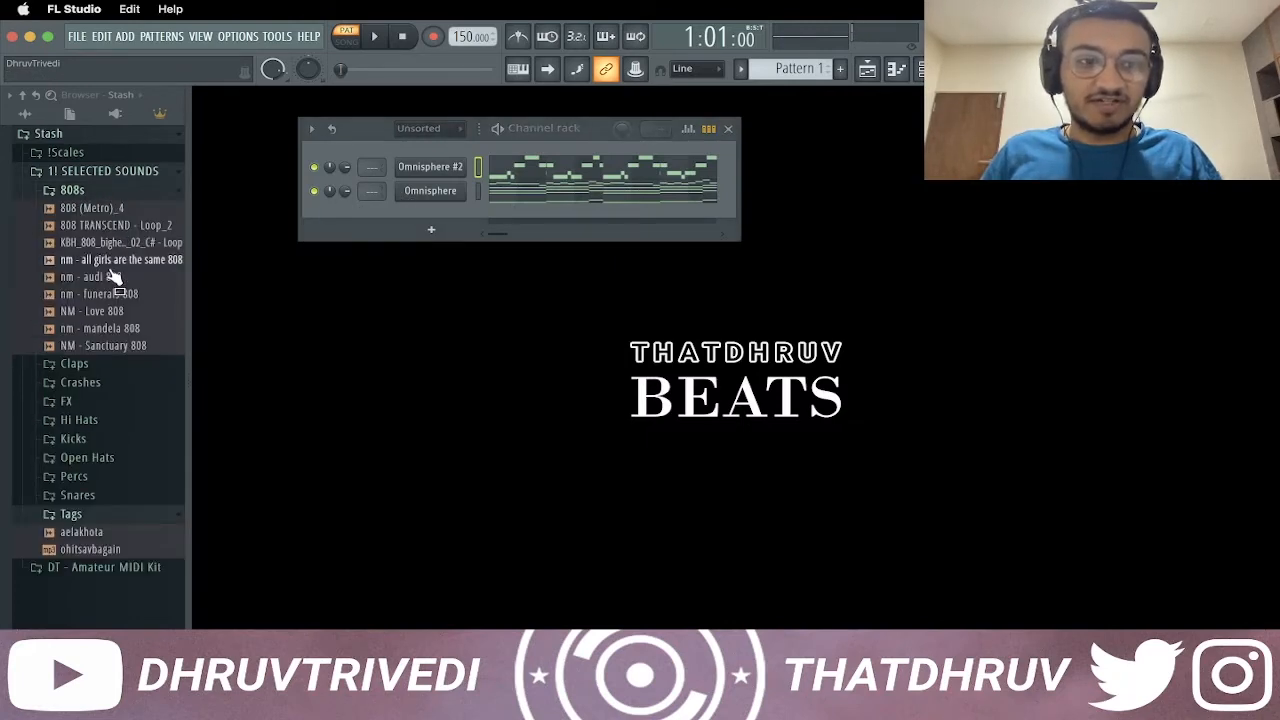
{"action": "left_click_drag", "start_coordinate": [115, 285], "coordinate": [440, 215]}
Copy the first Omnisphere's D3, D#3 and F3 bass notes into nm - audi 808 and transpose them up two octaves
{"action": "right_click", "coordinate": [451, 187]}
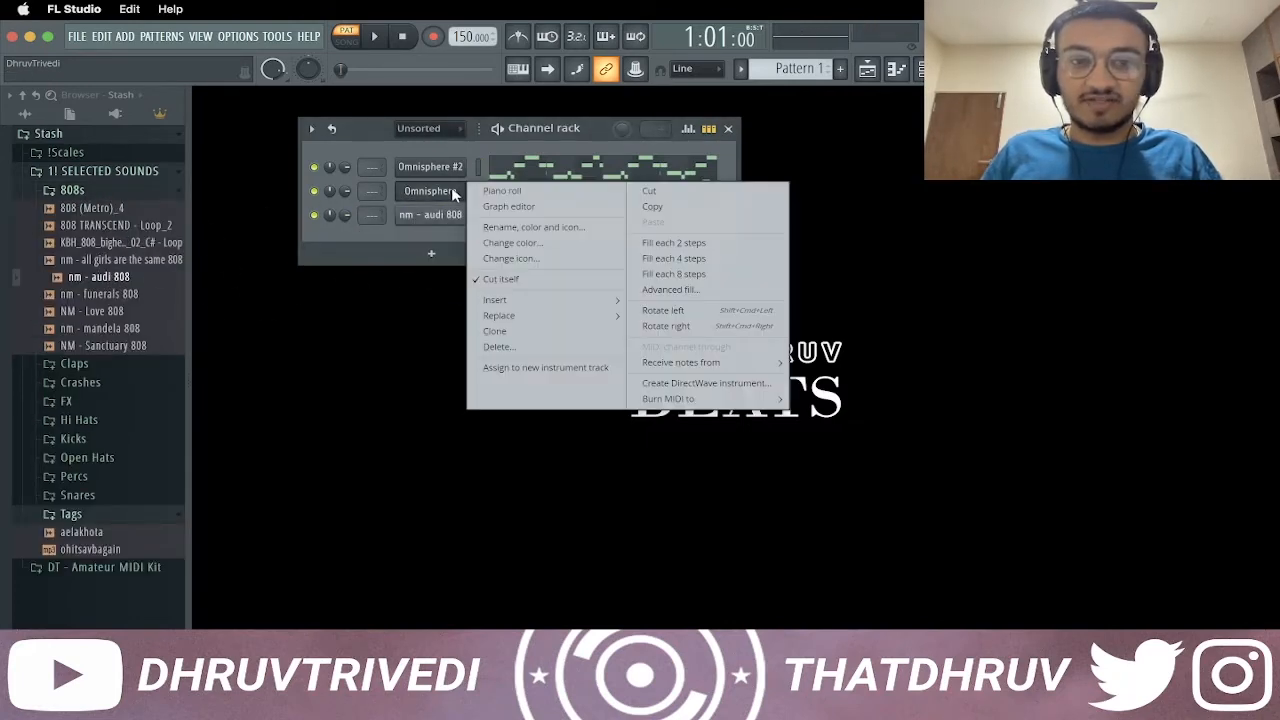
{"action": "left_click", "coordinate": [490, 190]}
{"action": "scroll", "coordinate": [363, 340], "scroll_direction": "down", "scroll_amount": 8}
{"action": "key", "text": "super+a"}
{"action": "left_click", "coordinate": [630, 98]}
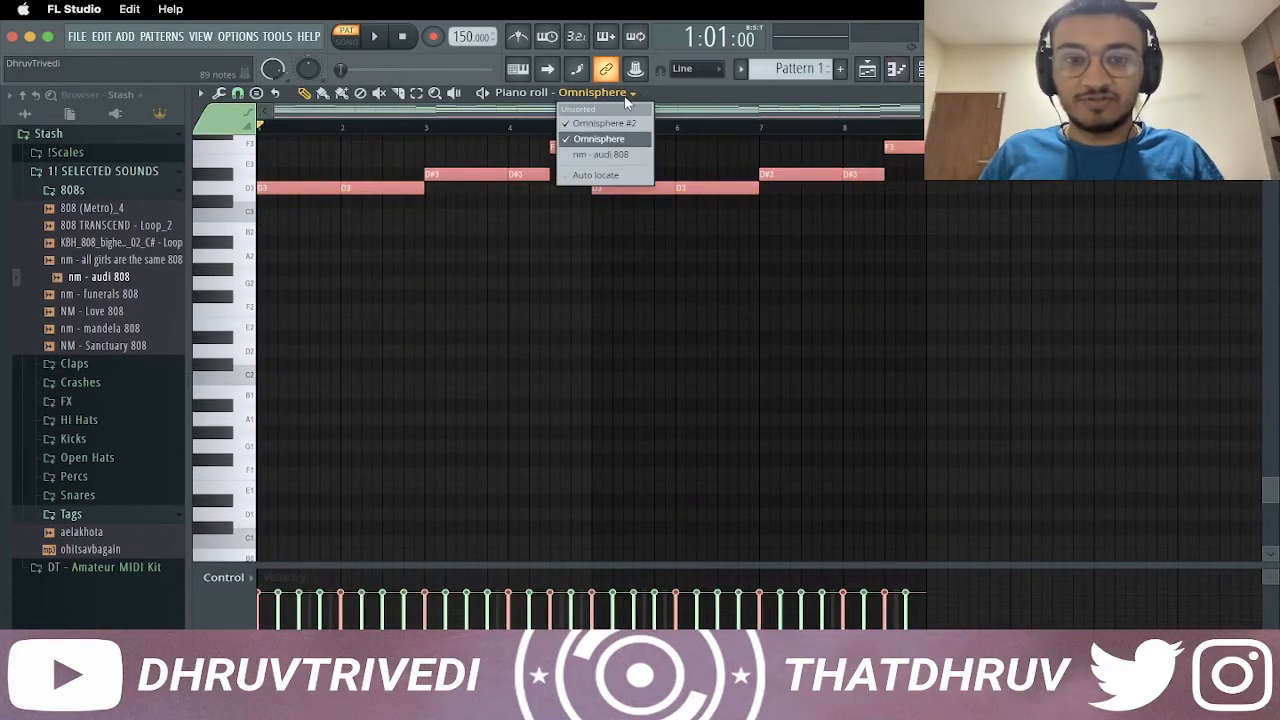
{"action": "left_click", "coordinate": [620, 148]}
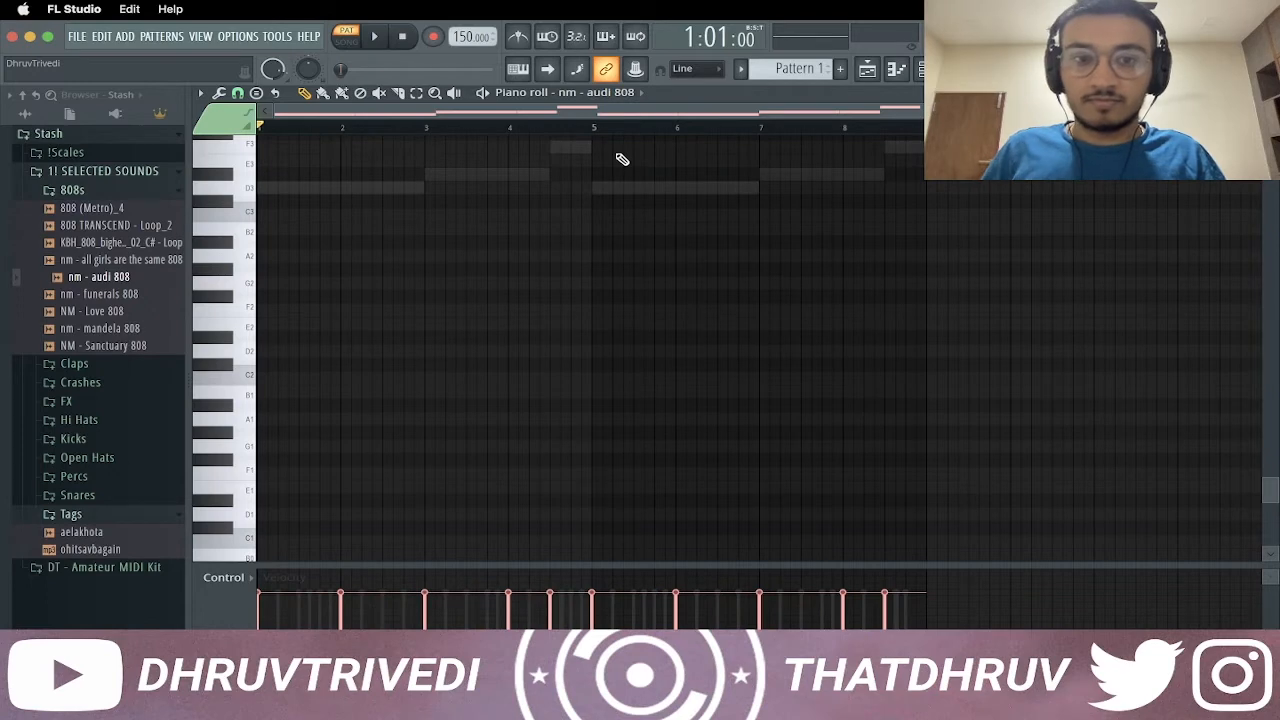
{"action": "scroll", "coordinate": [578, 236], "scroll_direction": "up", "scroll_amount": 10}
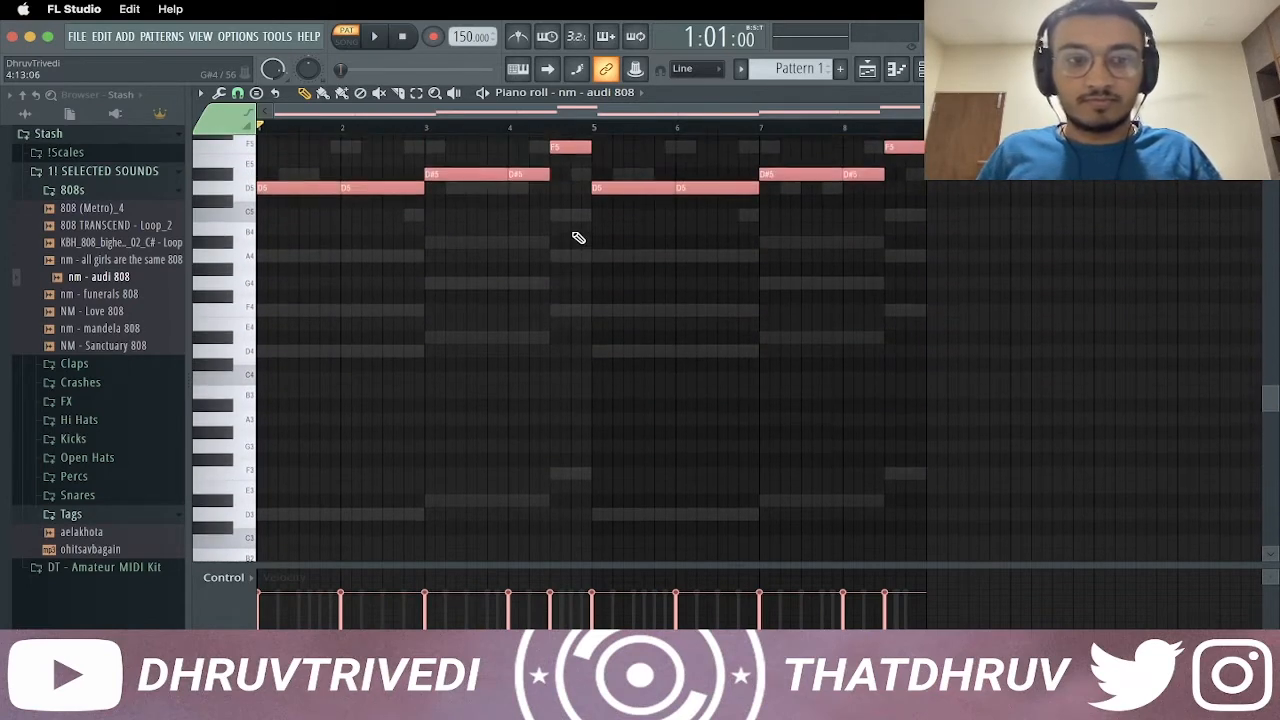
{"action": "left_click", "coordinate": [578, 237]}
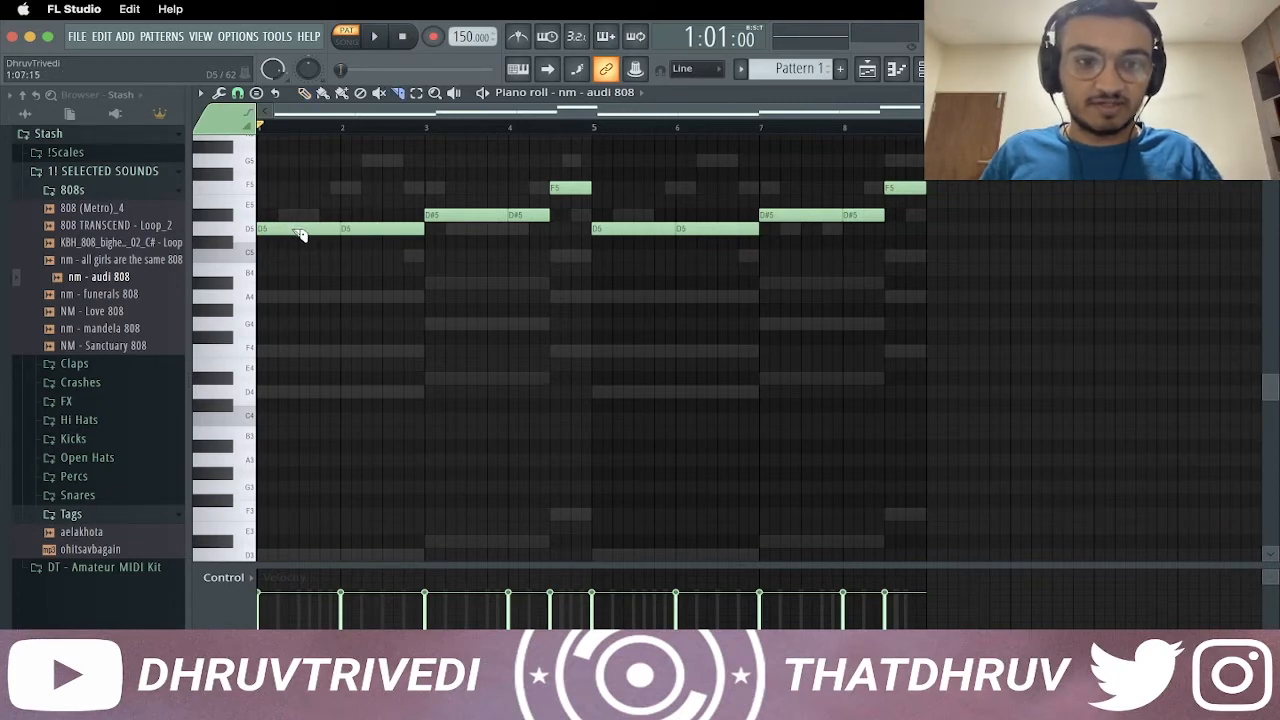
Slice the 808's D5 in bar 1 halfway through beat 2 and move the next D5 to beat 2 of bar 2
{"action": "key", "text": "space"}
{"action": "left_click_drag", "start_coordinate": [364, 236], "coordinate": [383, 232]}
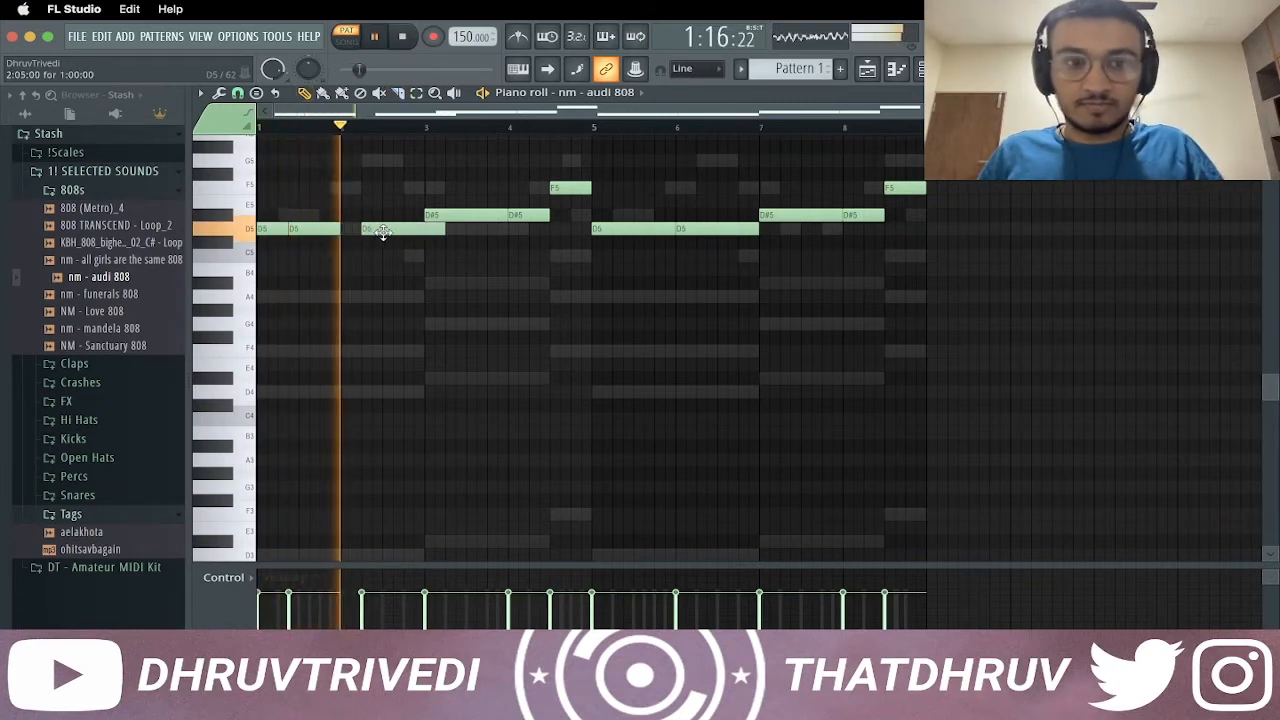
Slice the 808's D#5 in bar 3 at beat 2 and again halfway through that beat
{"action": "key", "text": "c"}
{"action": "left_click", "coordinate": [438, 216]}
{"action": "key", "text": "ctrl+z"}
{"action": "left_click", "coordinate": [449, 216]}
{"action": "left_click", "coordinate": [458, 217]}
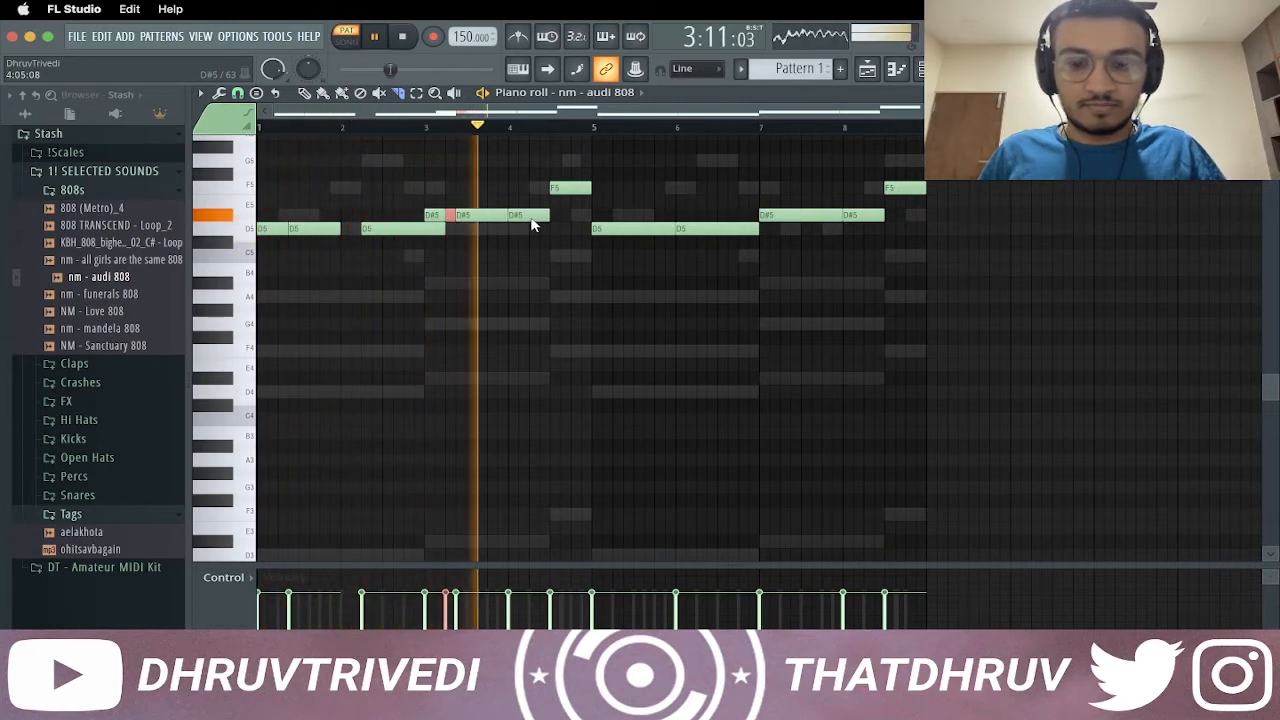
Move the 808's D#5 to beat 2 of bar 4 and its F5 to halfway through beat 3, checking with playback
{"action": "key", "text": "space"}
{"action": "left_click_drag", "start_coordinate": [531, 219], "coordinate": [583, 189]}
{"action": "key", "text": "space"}
{"action": "key", "text": "space"}
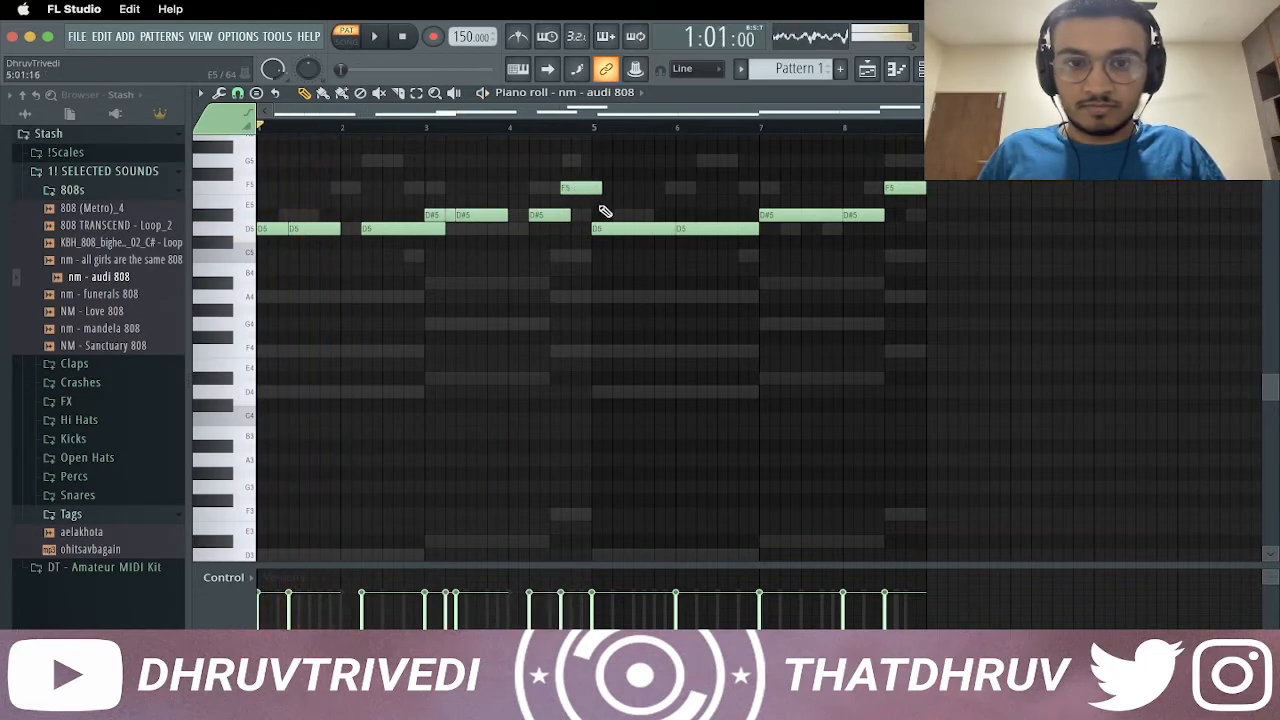
Replace the 808 notes in bars 5–8 with a duplicate of bars 1–4, made legato and trimmed at the start of bar 5
{"action": "right_click", "coordinate": [644, 230]}
{"action": "right_click", "coordinate": [740, 230]}
{"action": "right_click", "coordinate": [806, 217]}
{"action": "right_click", "coordinate": [896, 190]}
{"action": "right_click", "coordinate": [868, 220]}
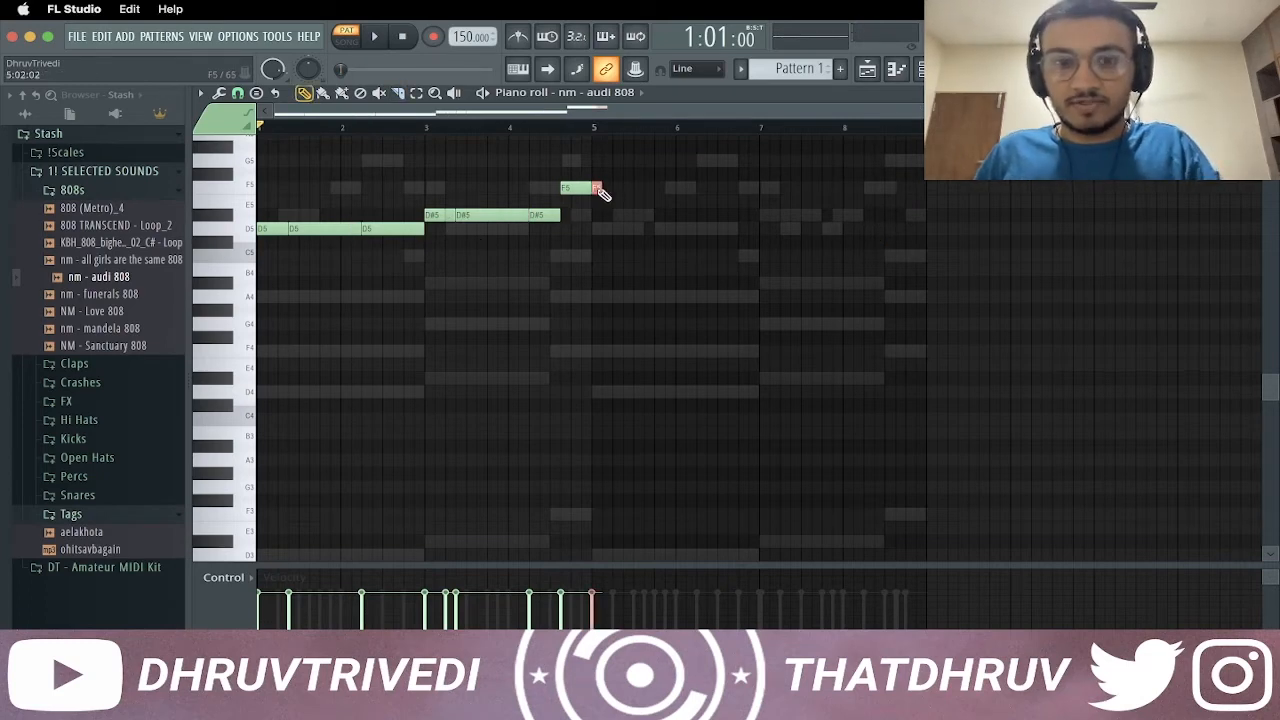
{"action": "key", "text": "ctrl+z"}
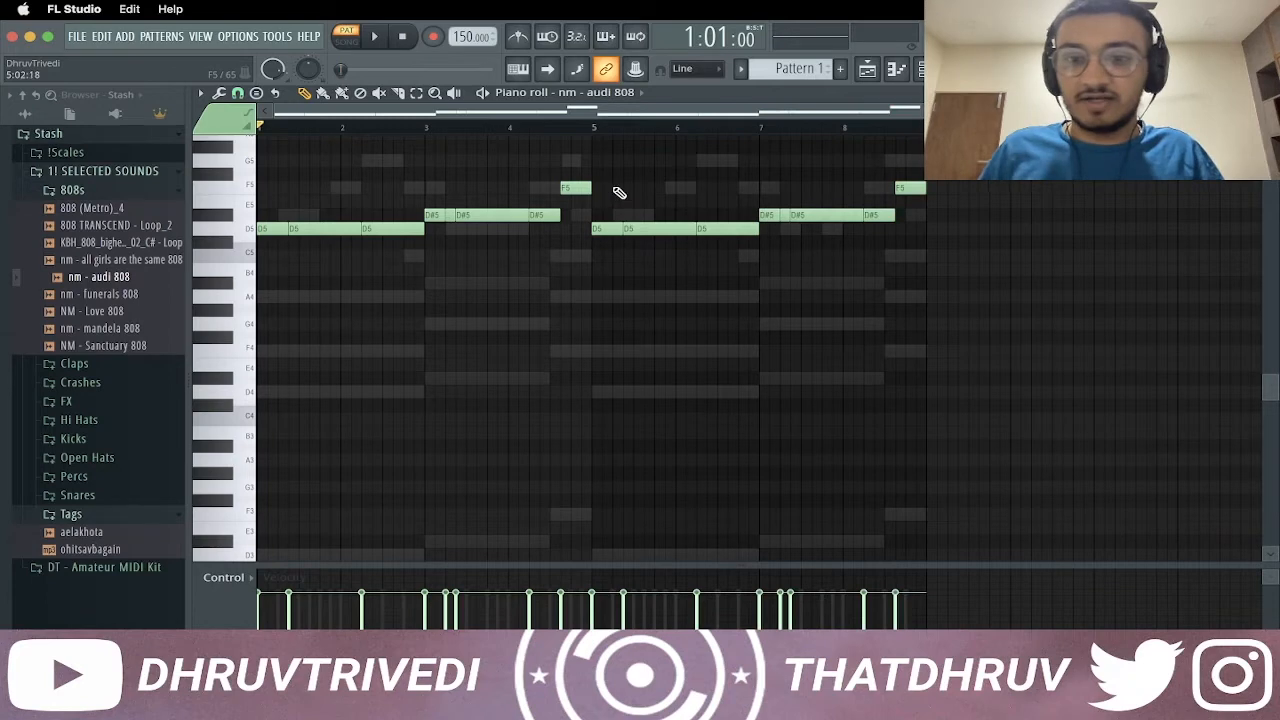
Rework the 808's bar 8 ending to F5, G5 and a short D#5, and raise all 808 note velocities to maximum
{"action": "left_click_drag", "start_coordinate": [890, 212], "coordinate": [910, 160]}
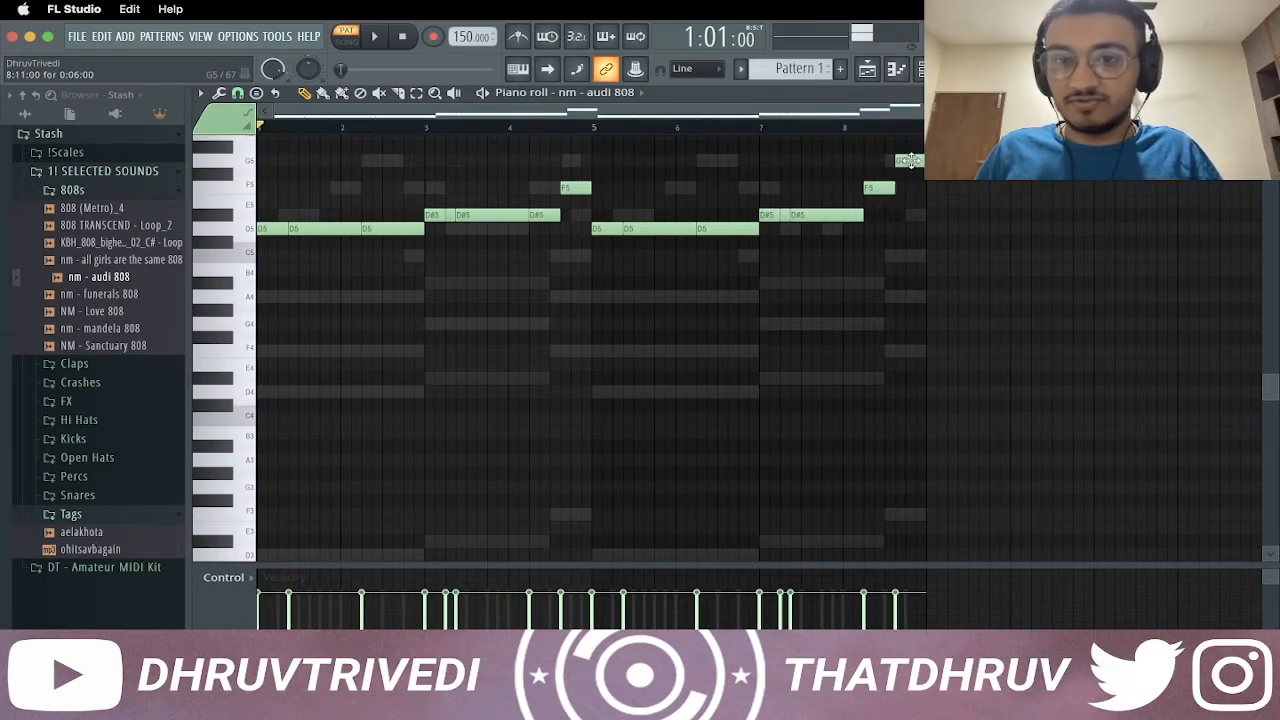
{"action": "left_click", "coordinate": [919, 213]}
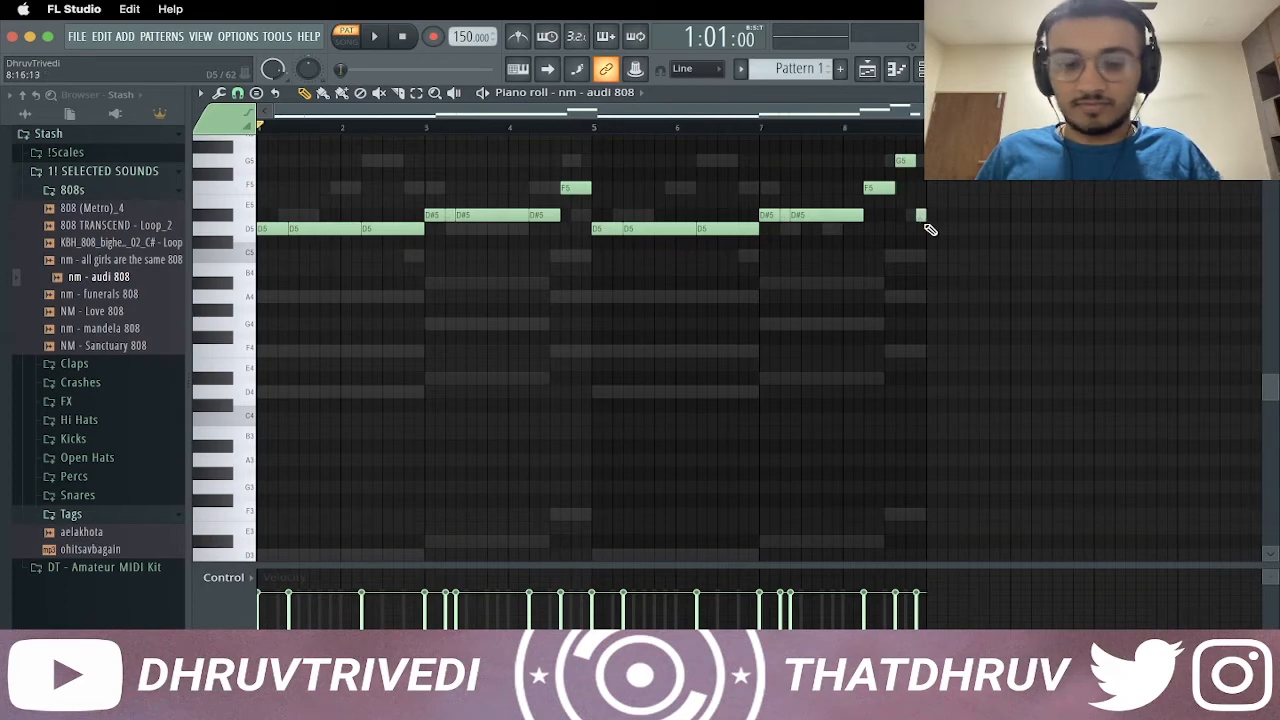
{"action": "key", "text": "super+a"}
{"action": "scroll", "coordinate": [801, 291], "scroll_direction": "up", "scroll_amount": 5}
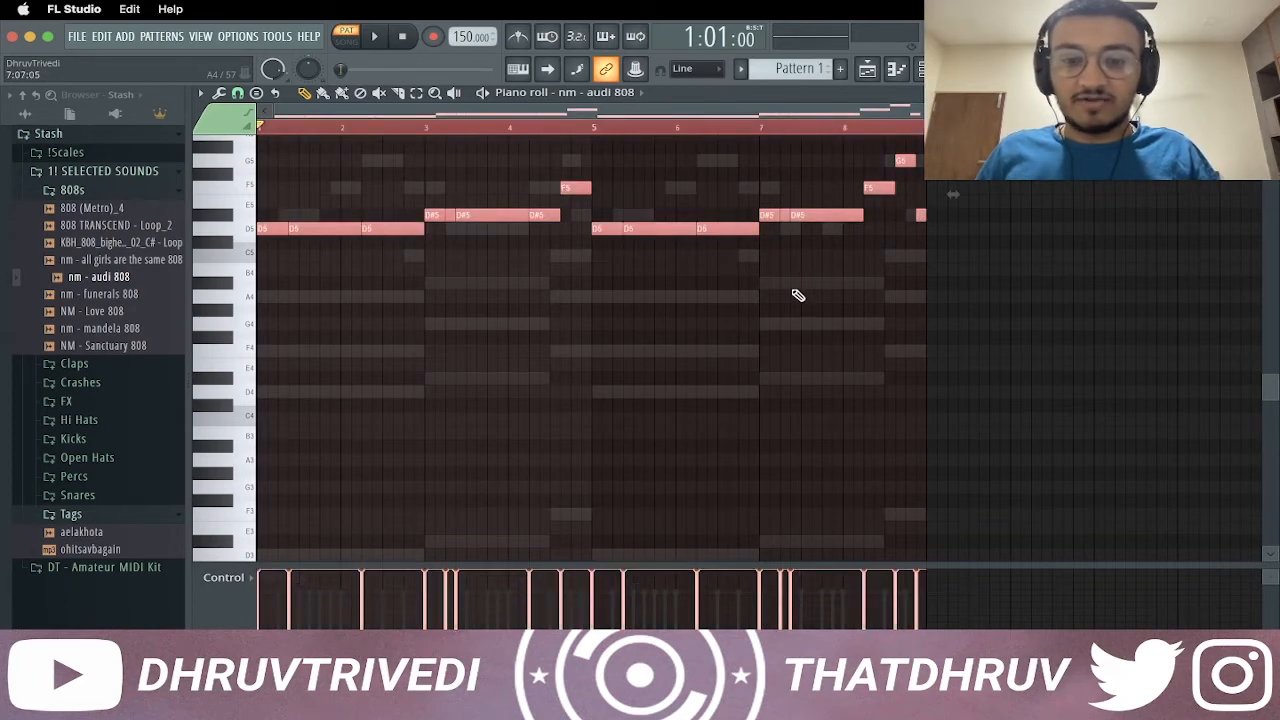
Deselect the 808 notes and add a Fruity Limiter to the first effect slot of the mixer's Master track
{"action": "key", "text": "super+d"}
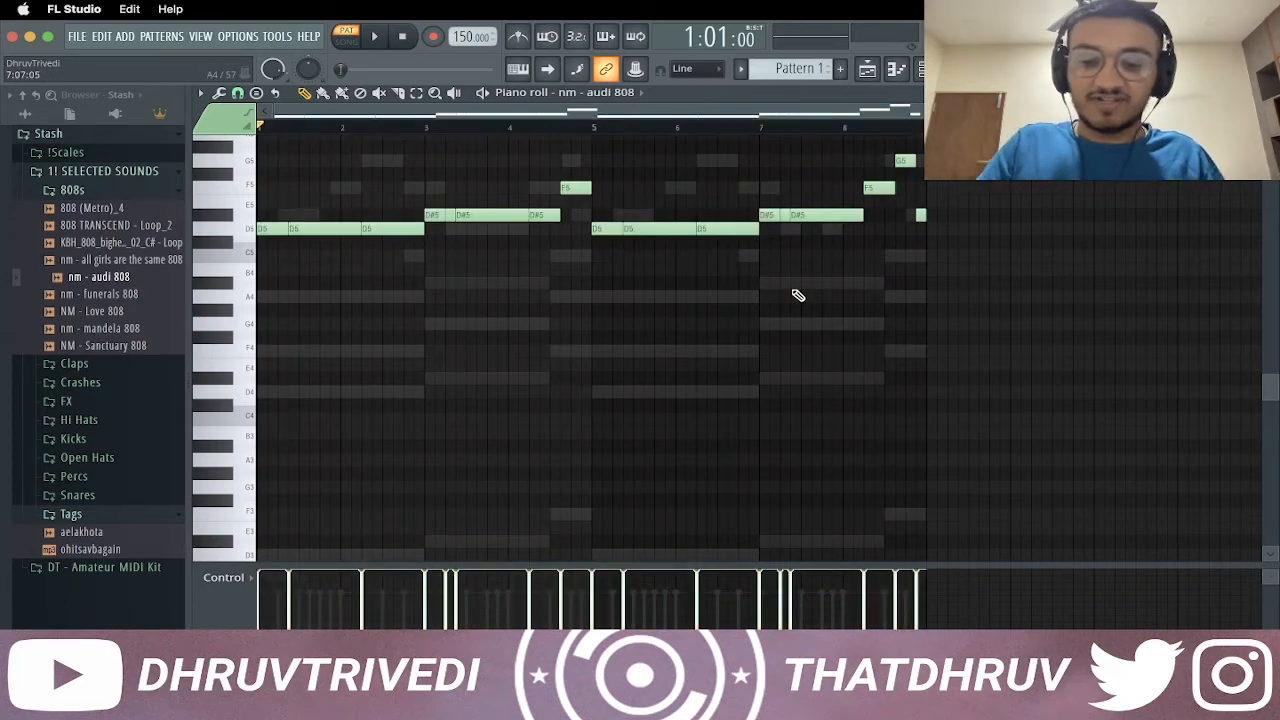
{"action": "key", "text": "F9"}
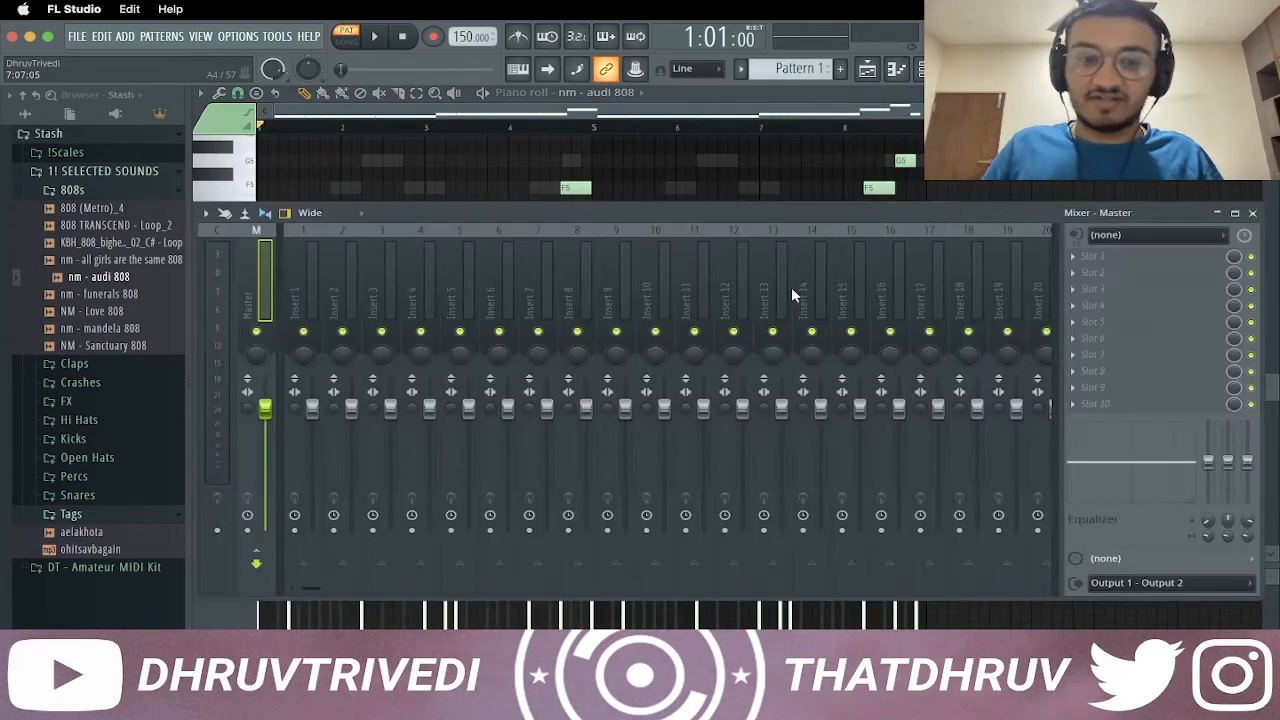
{"action": "left_click", "coordinate": [1120, 263]}
{"action": "left_click", "coordinate": [801, 405]}
{"action": "key", "text": "Escape"}
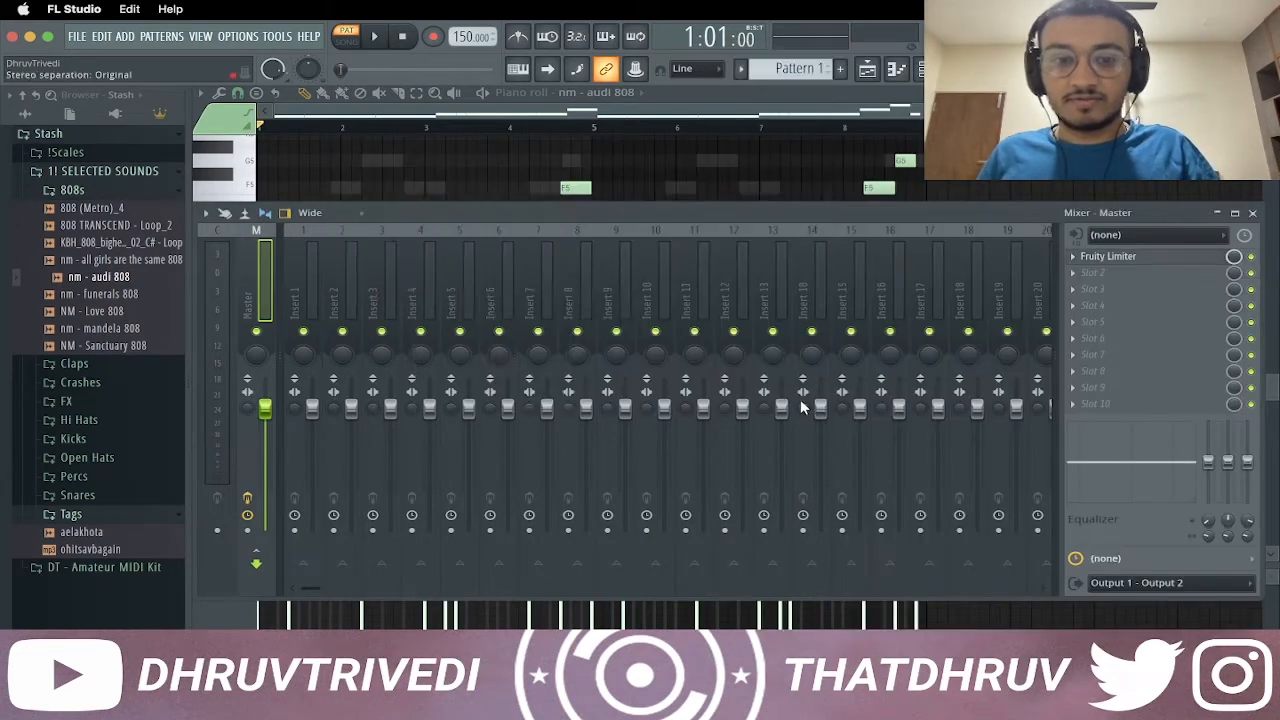
{"action": "key", "text": "F9"}
With the pattern playing, load the nm - berry kick sample as a new channel above the 808
{"action": "key", "text": "F7"}
{"action": "key", "text": "space"}
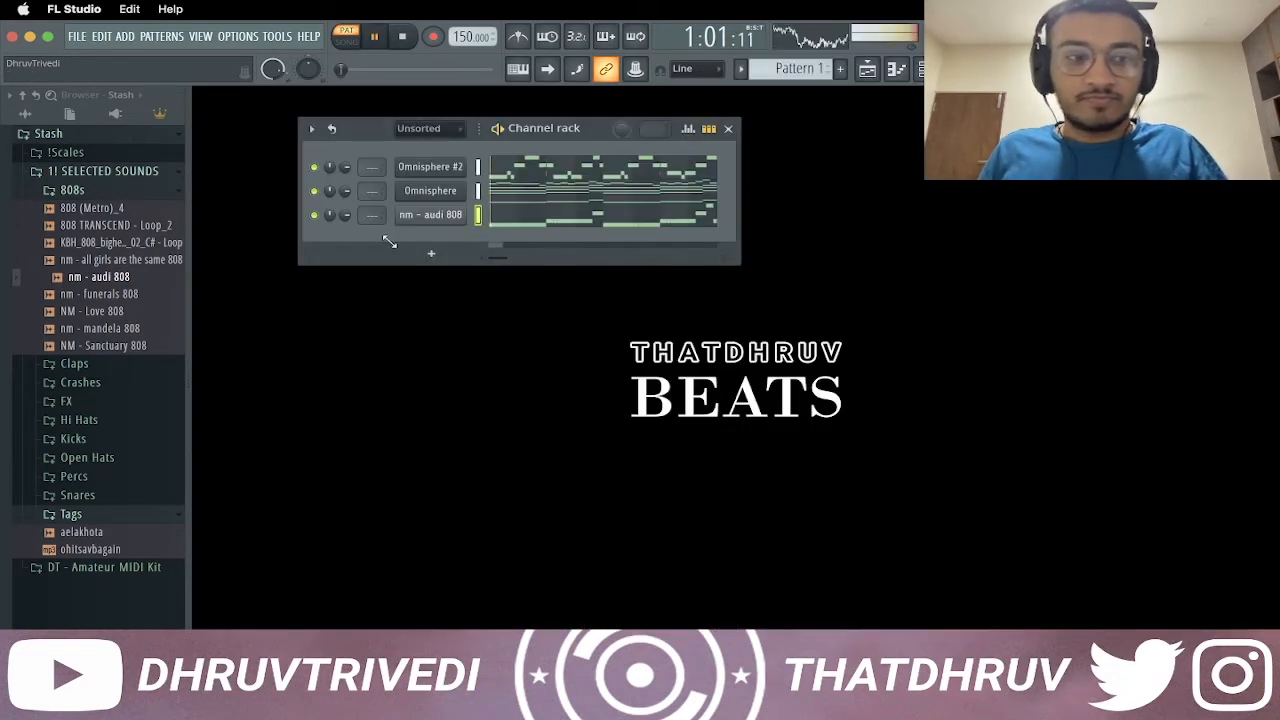
{"action": "left_click", "coordinate": [132, 192]}
{"action": "left_click", "coordinate": [100, 284]}
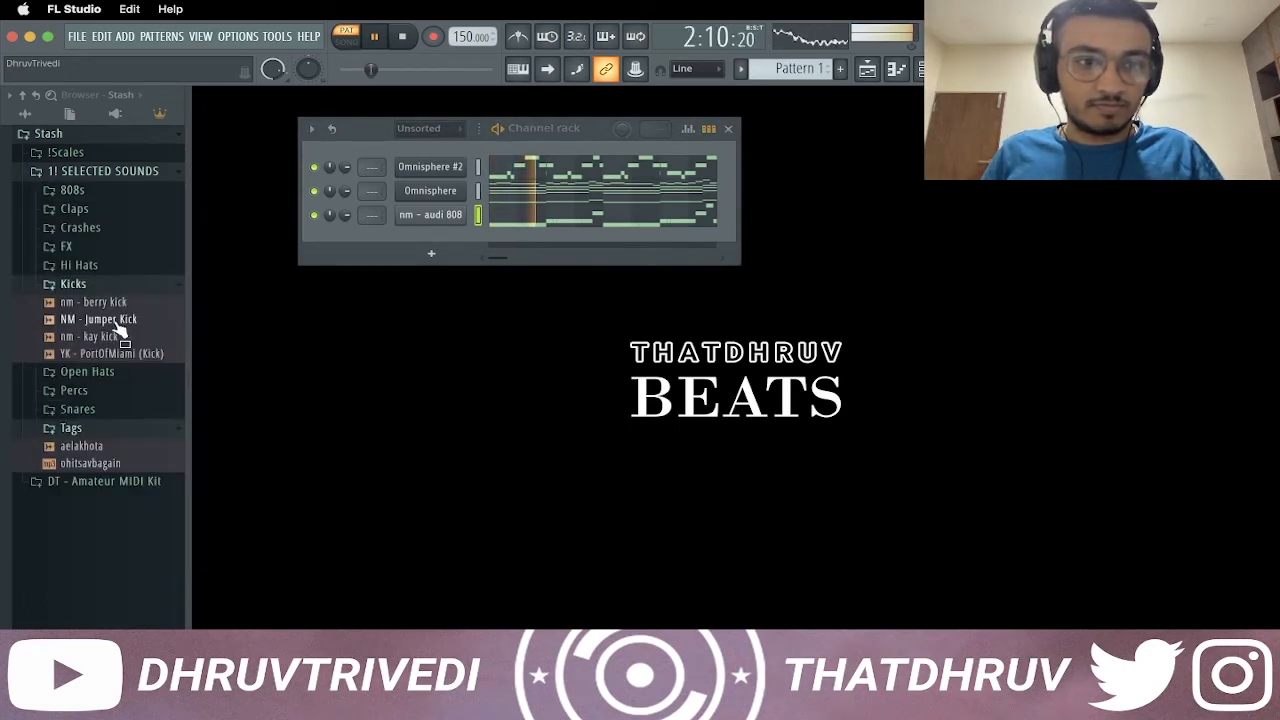
{"action": "left_click_drag", "start_coordinate": [122, 302], "coordinate": [438, 214]}
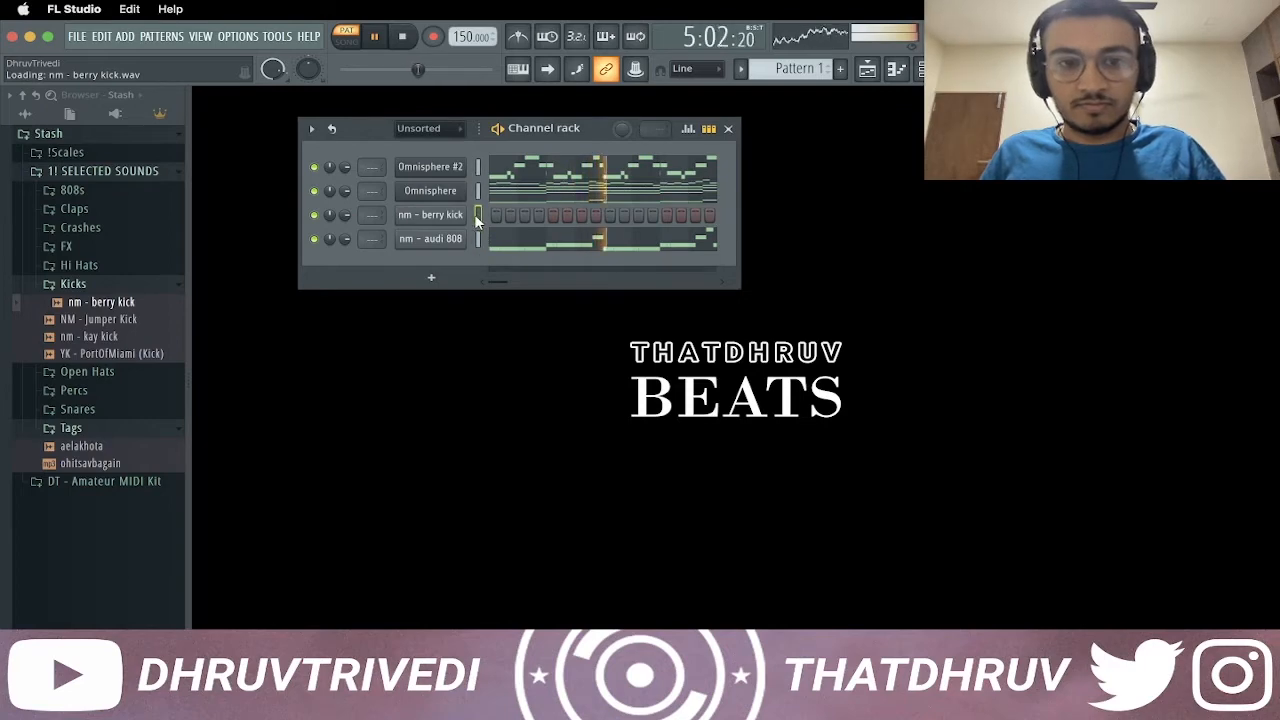
Give the berry kick the 808's rhythm as short notes, all on C5
{"action": "key", "text": "space"}
{"action": "right_click", "coordinate": [460, 214]}
{"action": "left_click", "coordinate": [487, 227]}
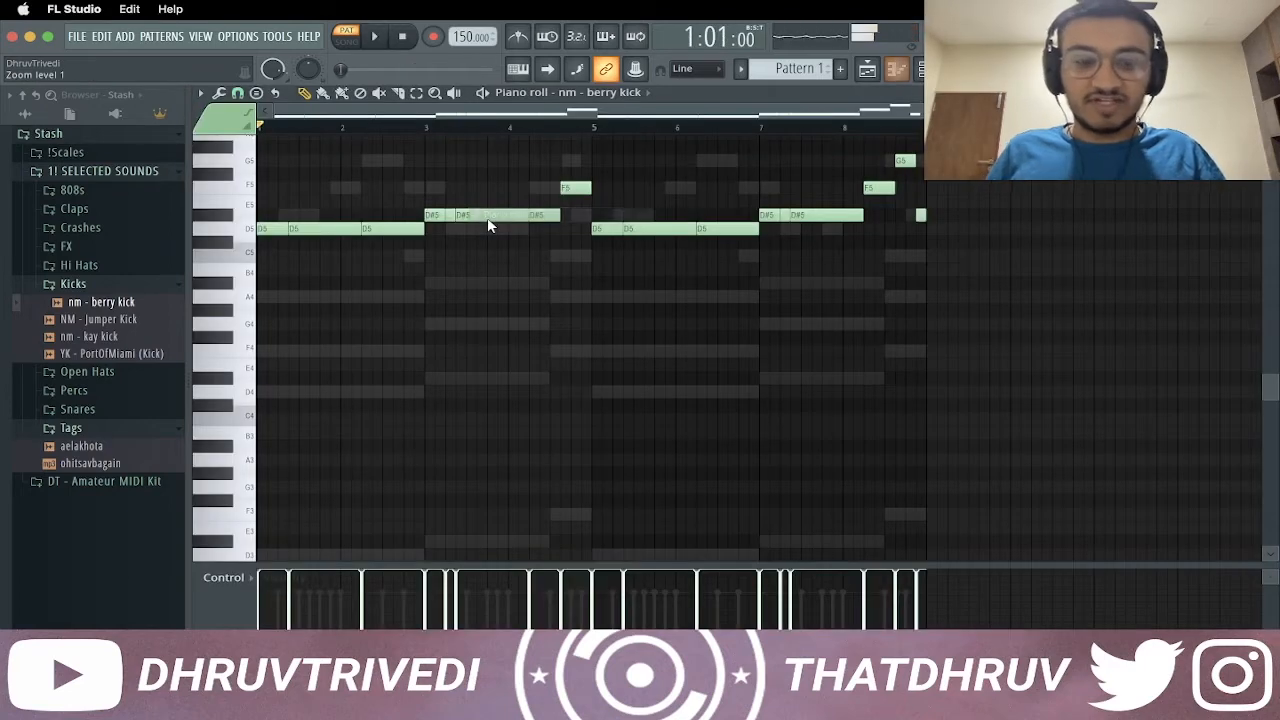
{"action": "key", "text": "shift+d"}
{"action": "key", "text": "alt+k"}
{"action": "key", "text": "Return"}
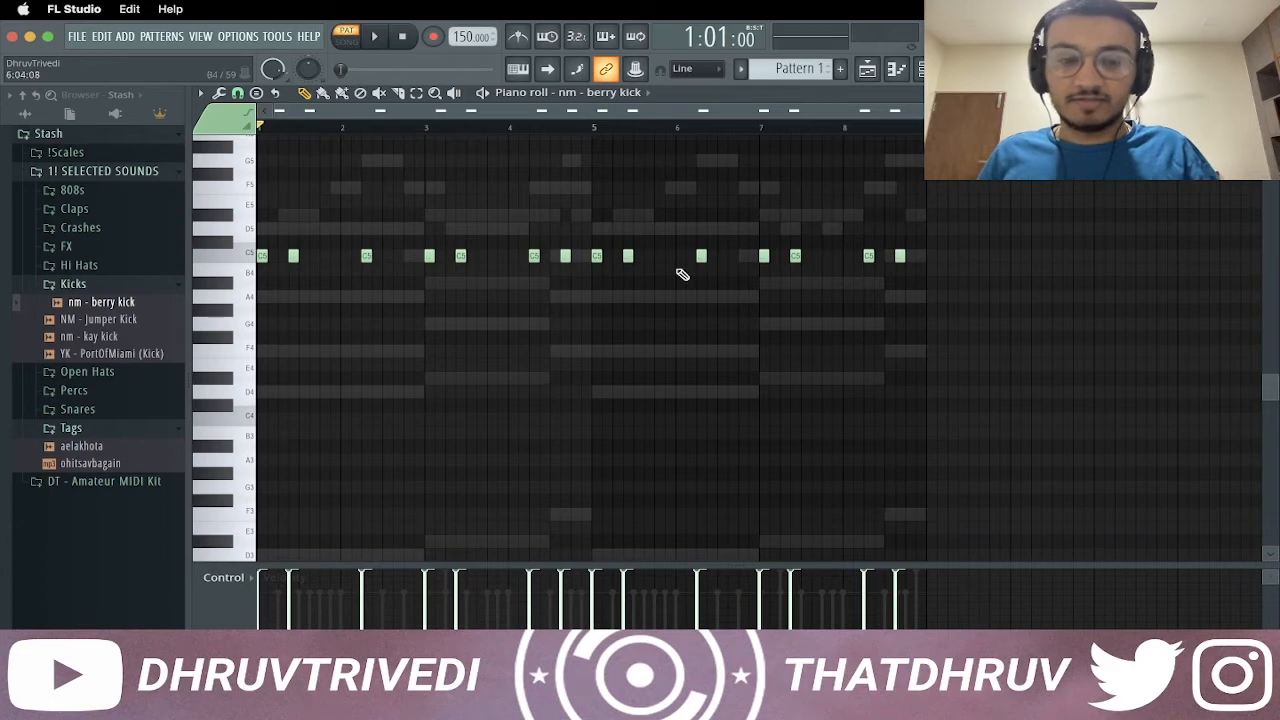
{"action": "key", "text": "Escape"}
Add the snare sample 07_We_Ball_(Ft_Young_Thug)_1 as a new channel below the 808
{"action": "left_click", "coordinate": [148, 284]}
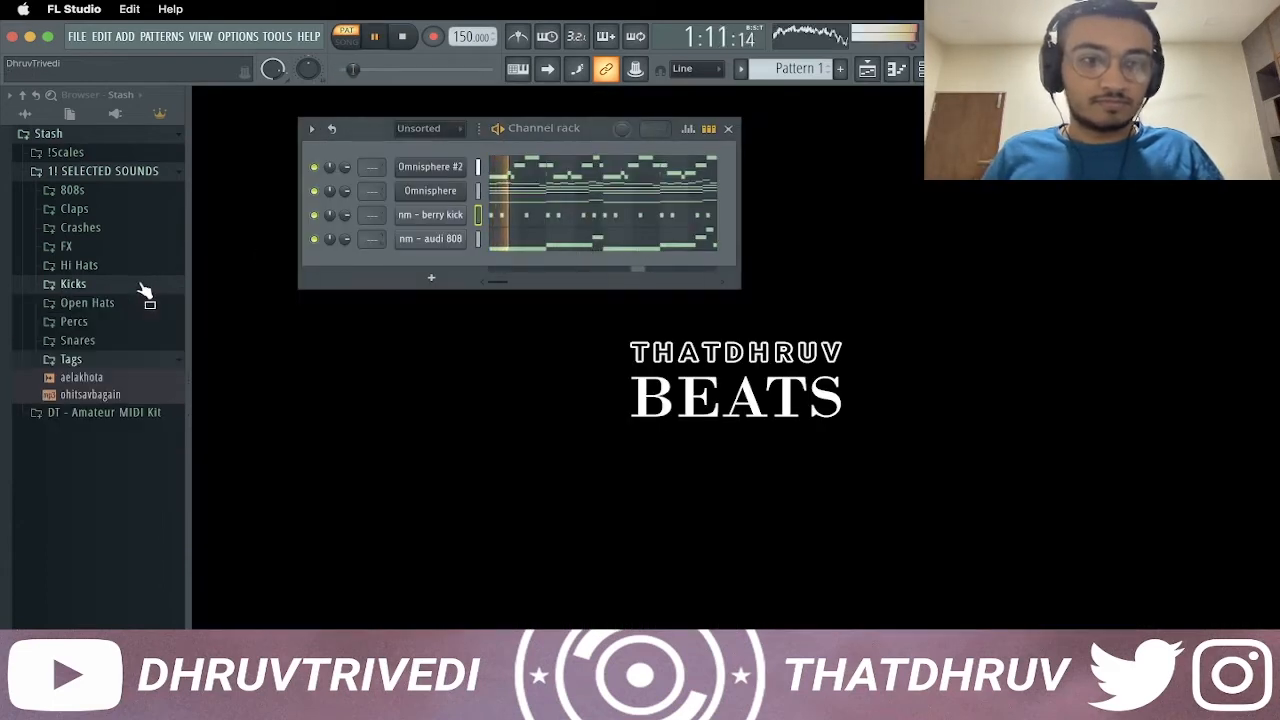
{"action": "left_click", "coordinate": [97, 343]}
{"action": "left_click_drag", "start_coordinate": [121, 444], "coordinate": [450, 265]}
{"action": "left_click", "coordinate": [140, 344]}
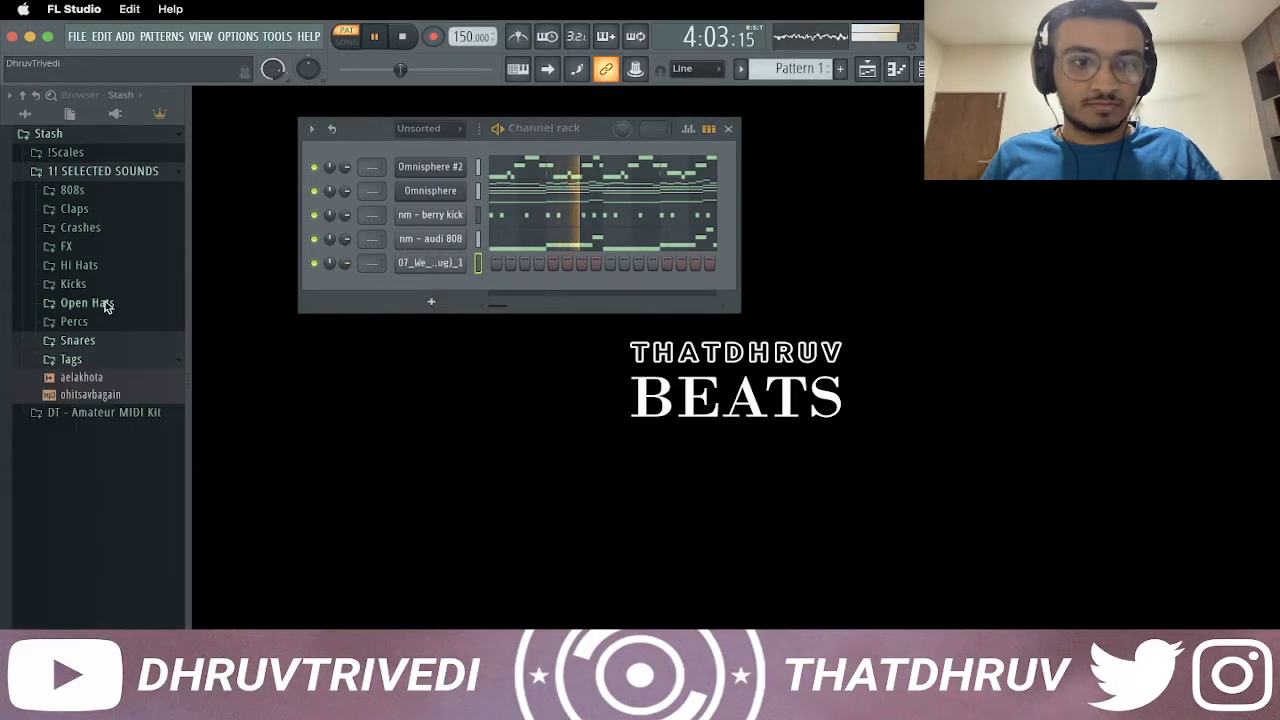
Add the YK - Metro HH (Hats)_2 hi-hat and the SG - Open Hat sample as new channels below the snare
{"action": "left_click", "coordinate": [93, 262]}
{"action": "left_click_drag", "start_coordinate": [145, 507], "coordinate": [410, 283]}
{"action": "left_click", "coordinate": [144, 265]}
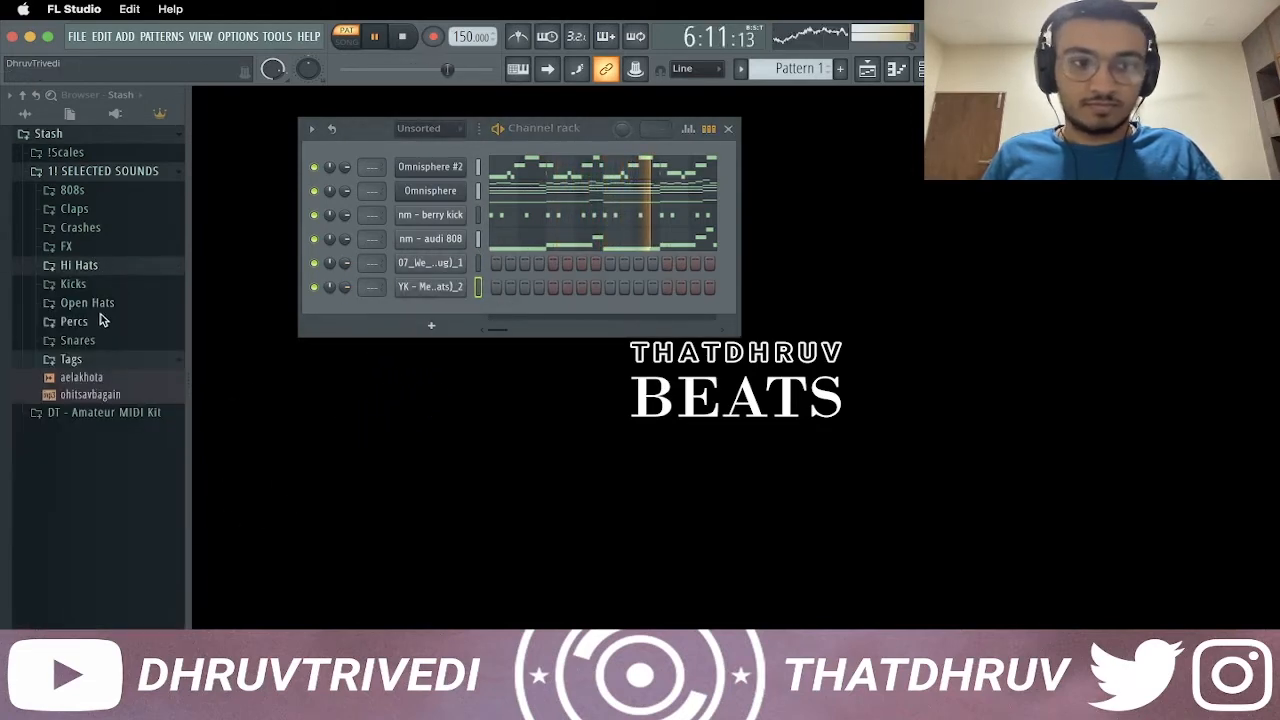
{"action": "left_click", "coordinate": [100, 303]}
{"action": "left_click_drag", "start_coordinate": [117, 388], "coordinate": [429, 314]}
{"action": "left_click", "coordinate": [166, 307]}
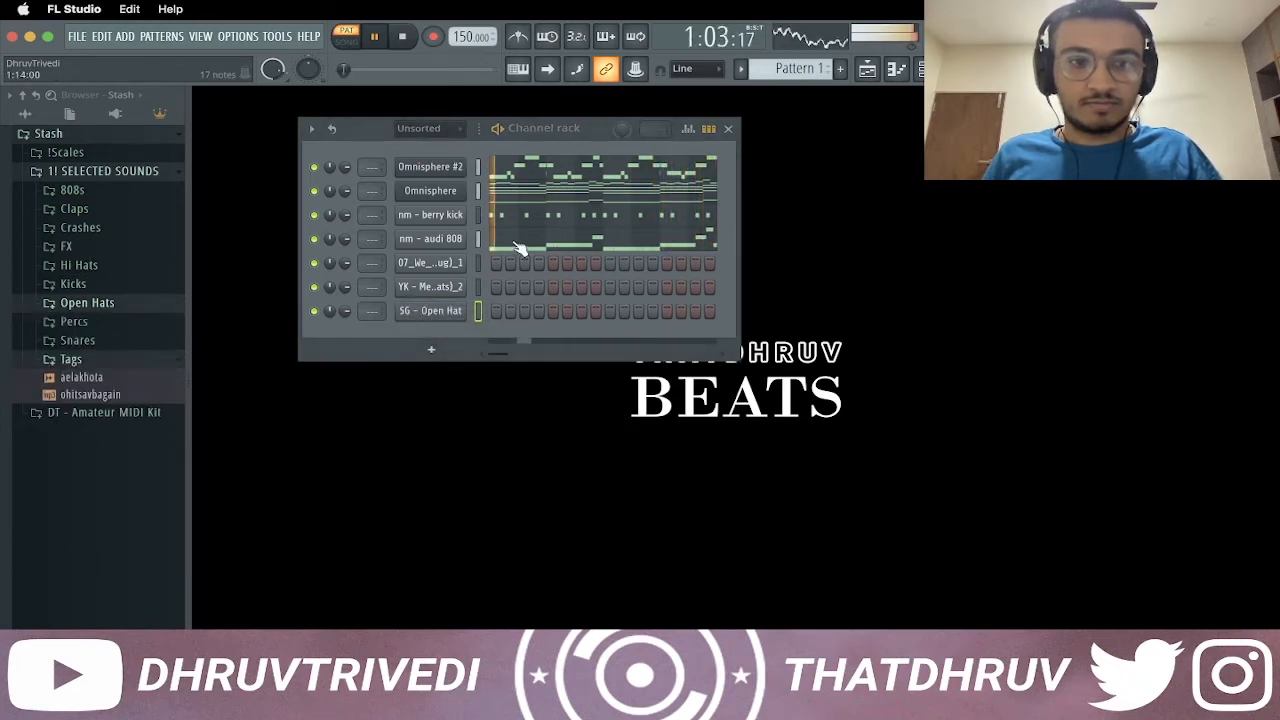
Loop the three new drum channels with the snare on step 9, hi-hats every 2 steps and the open hat on step 5
{"action": "left_click_drag", "start_coordinate": [477, 262], "coordinate": [479, 312]}
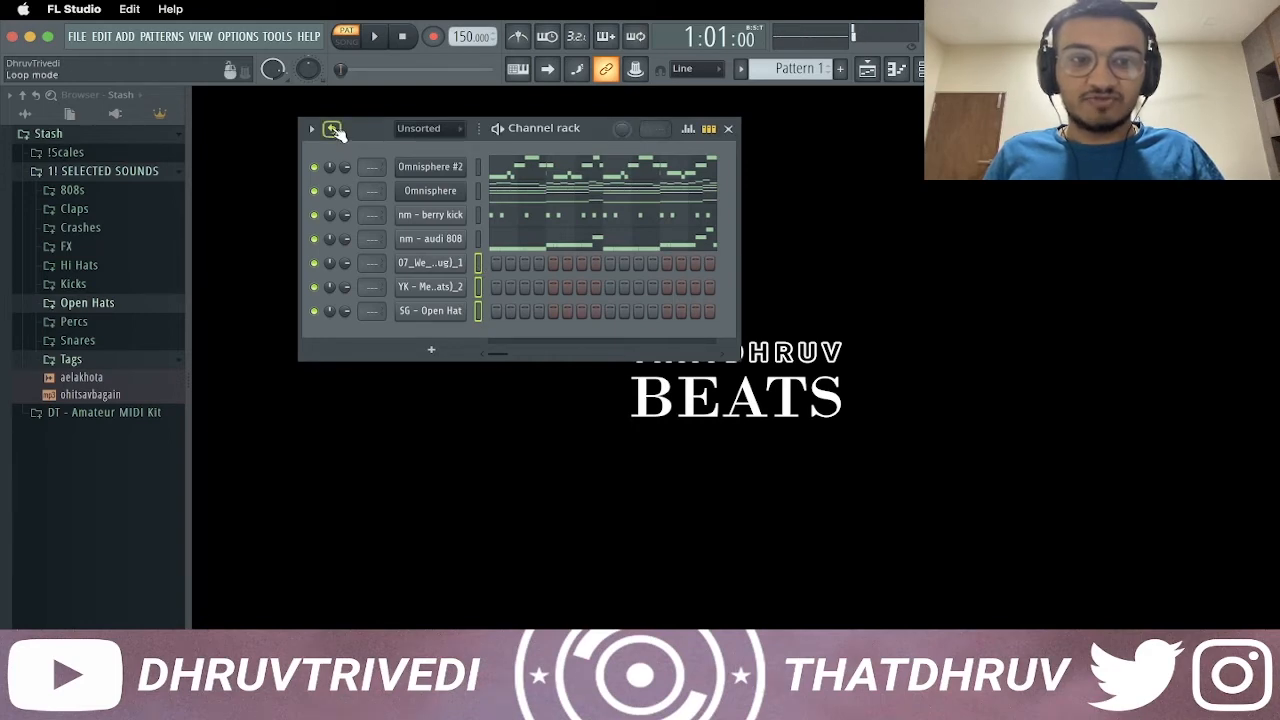
{"action": "left_click", "coordinate": [609, 262]}
{"action": "right_click", "coordinate": [464, 283]}
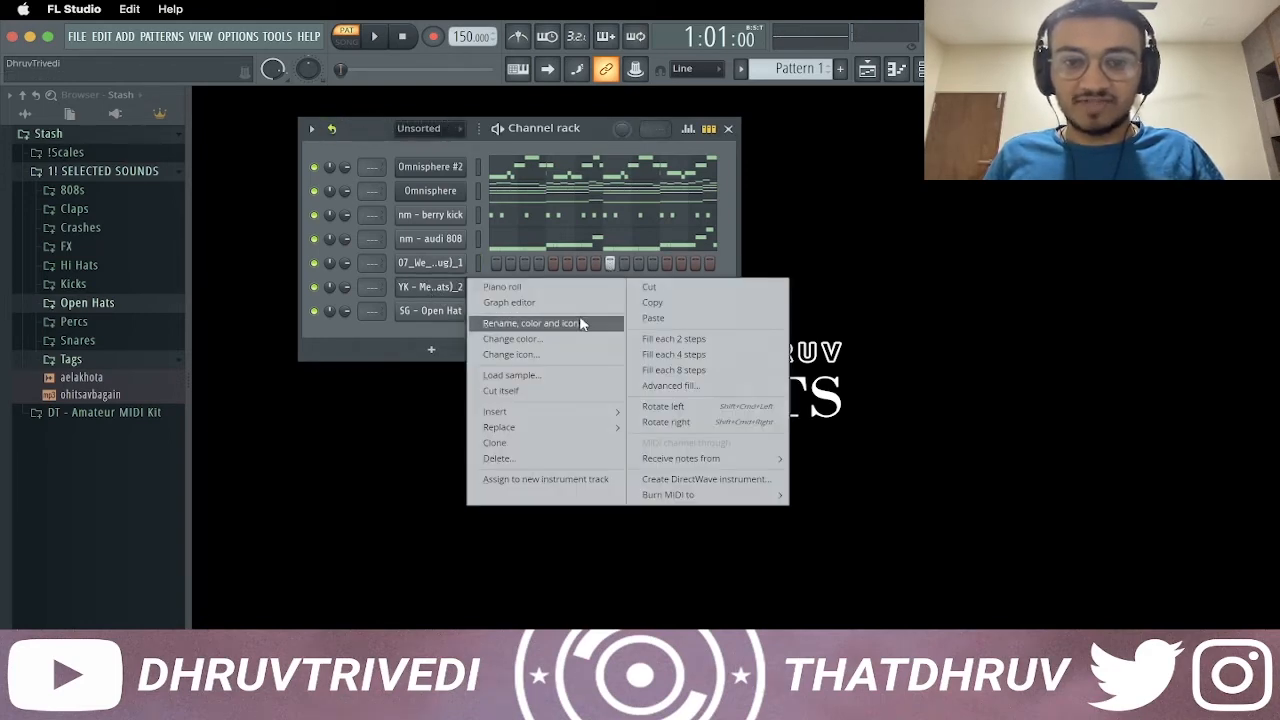
{"action": "left_click", "coordinate": [665, 338]}
{"action": "left_click", "coordinate": [552, 311]}
{"action": "key", "text": "space"}
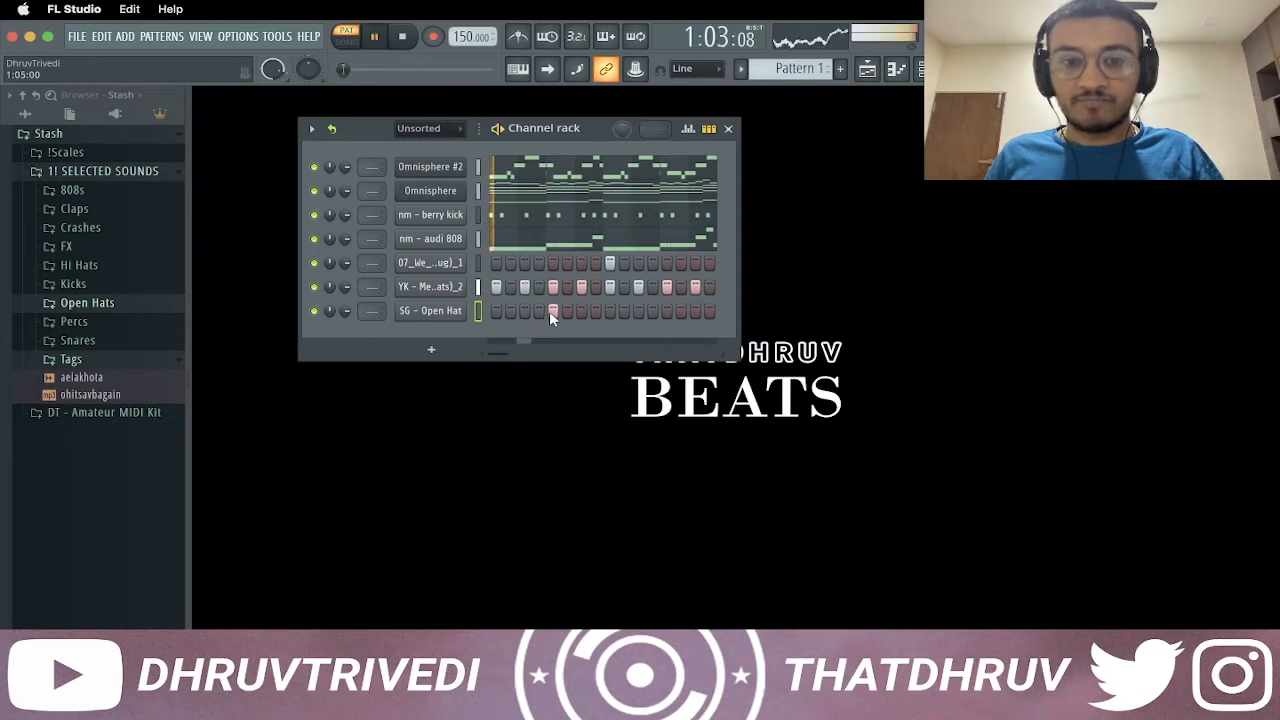
Convert the looped snare, hi-hat and open hat steps into piano roll notes across all eight bars
{"action": "key", "text": "space"}
{"action": "left_click", "coordinate": [480, 262]}
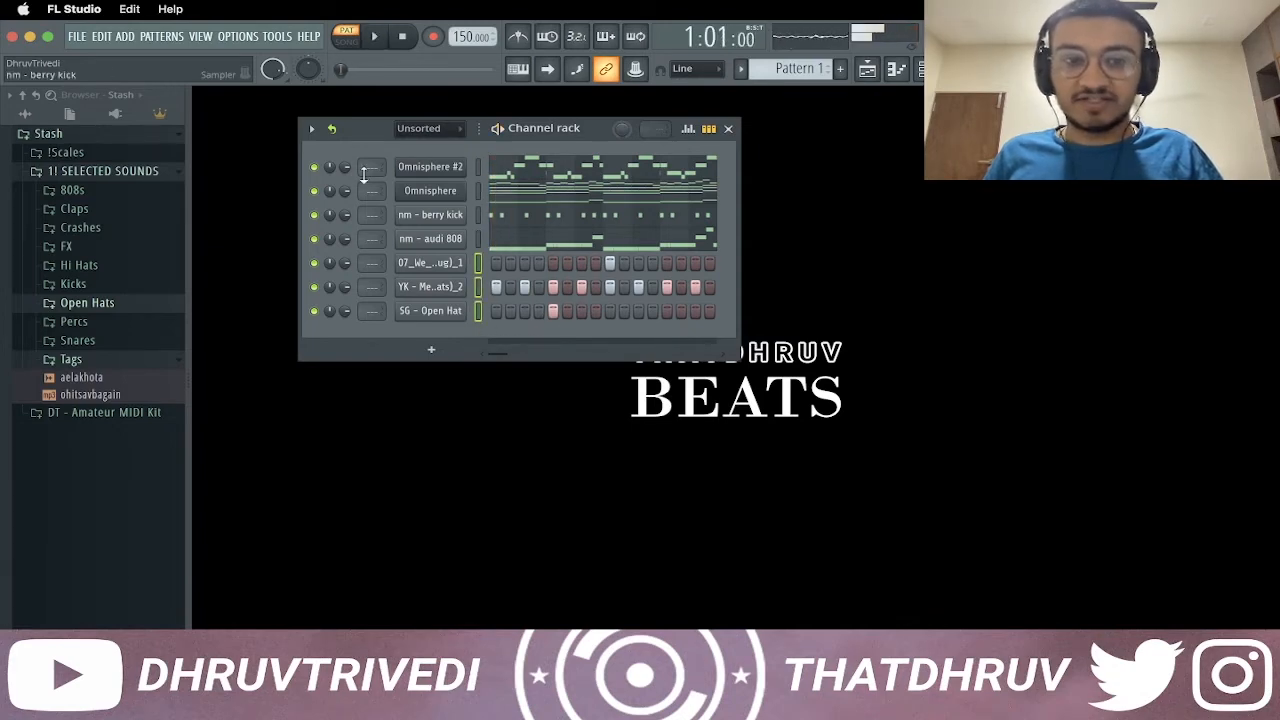
{"action": "left_click", "coordinate": [331, 128]}
{"action": "left_click", "coordinate": [408, 200]}
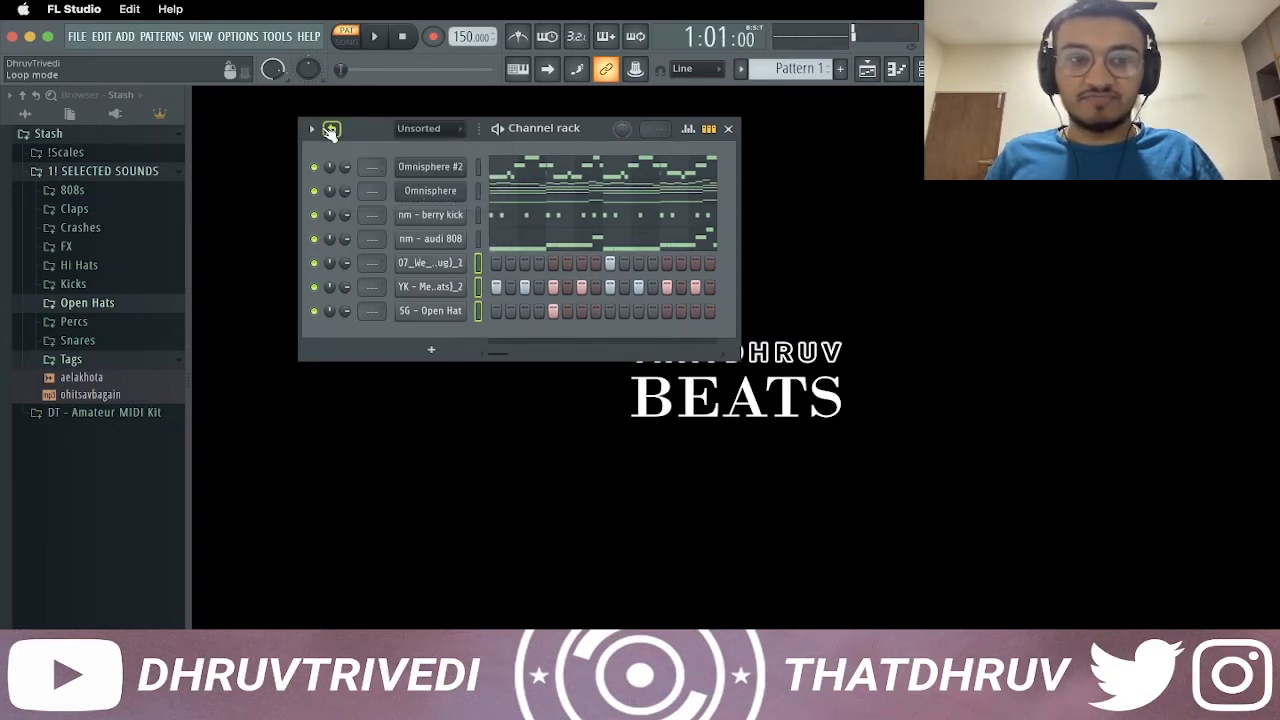
{"action": "right_click", "coordinate": [477, 253]}
{"action": "left_click", "coordinate": [506, 261]}
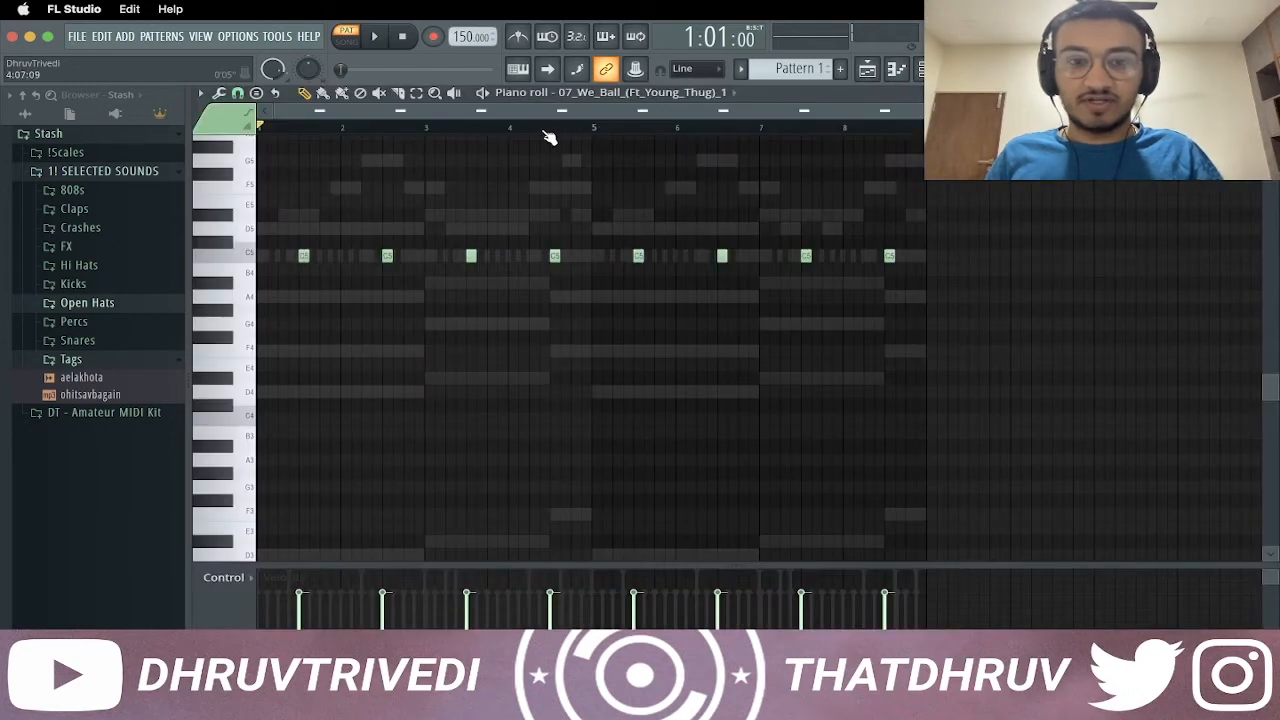
Add A4 notes to the Metro hi-hat in bar 1 at steps 1, 3, 11, 13 and 15, checking with playback
{"action": "scroll", "coordinate": [645, 100], "scroll_direction": "down", "scroll_amount": 1}
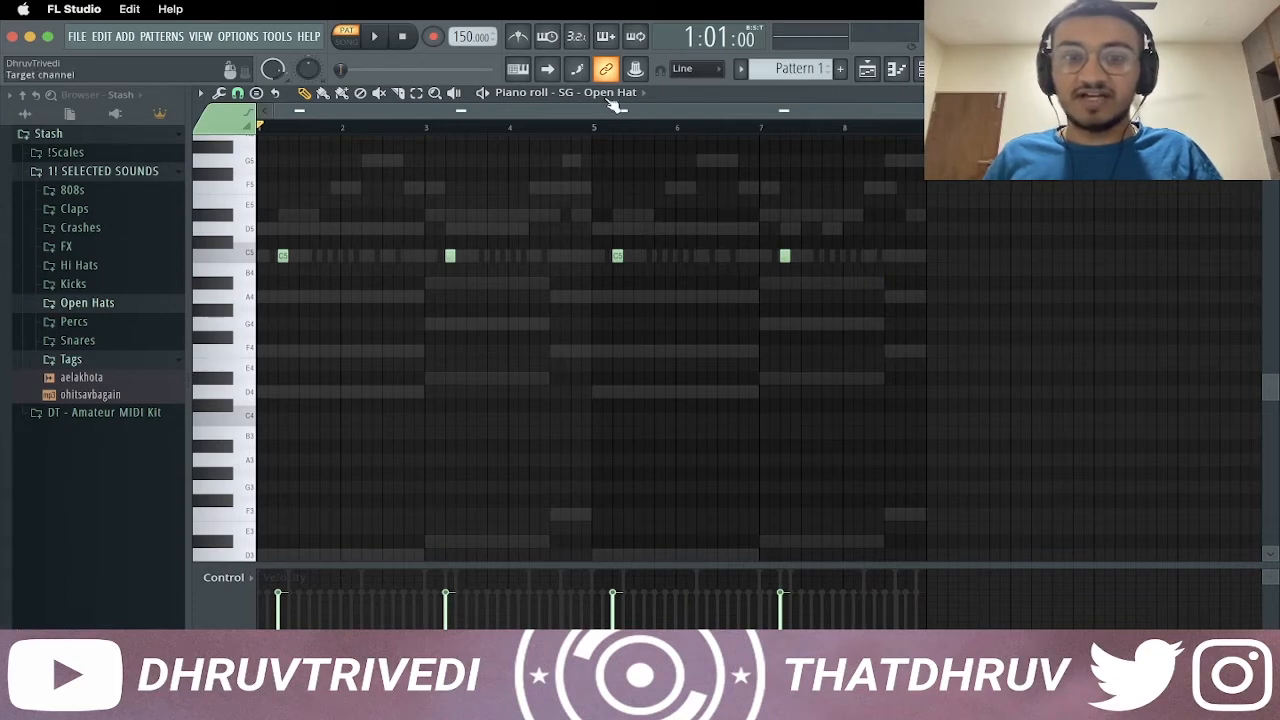
{"action": "scroll", "coordinate": [612, 100], "scroll_direction": "down", "scroll_amount": 1}
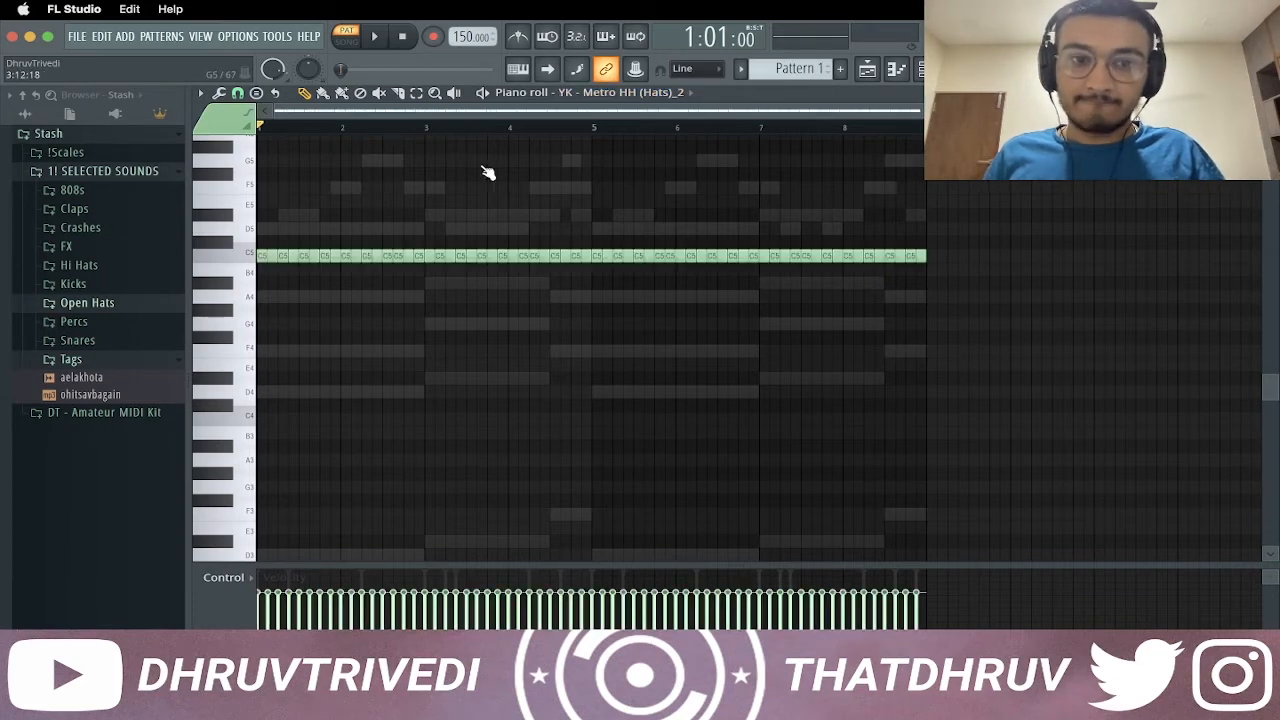
{"action": "key", "text": "space"}
{"action": "key", "text": "space"}
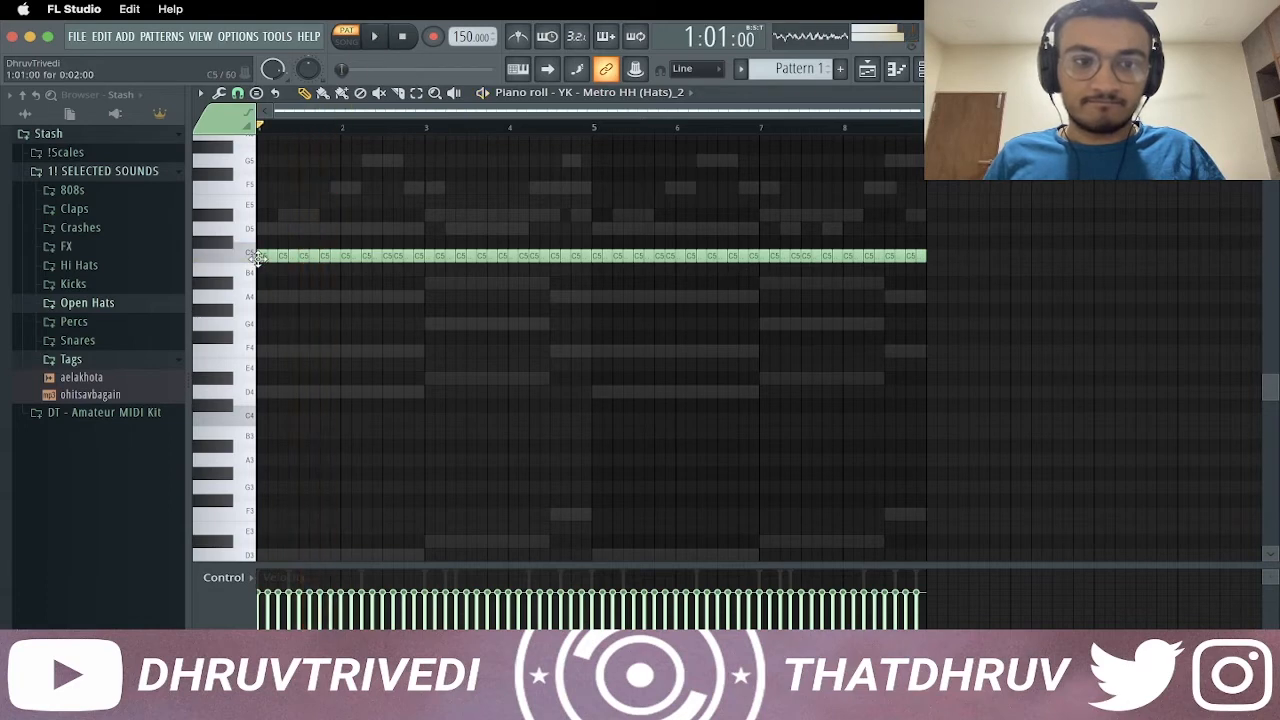
{"action": "left_click", "coordinate": [262, 297]}
{"action": "left_click", "coordinate": [272, 297]}
{"action": "key", "text": "space"}
{"action": "left_click", "coordinate": [325, 297]}
{"action": "left_click", "coordinate": [336, 299]}
{"action": "key", "text": "space"}
{"action": "left_click", "coordinate": [315, 299]}
{"action": "key", "text": "space"}
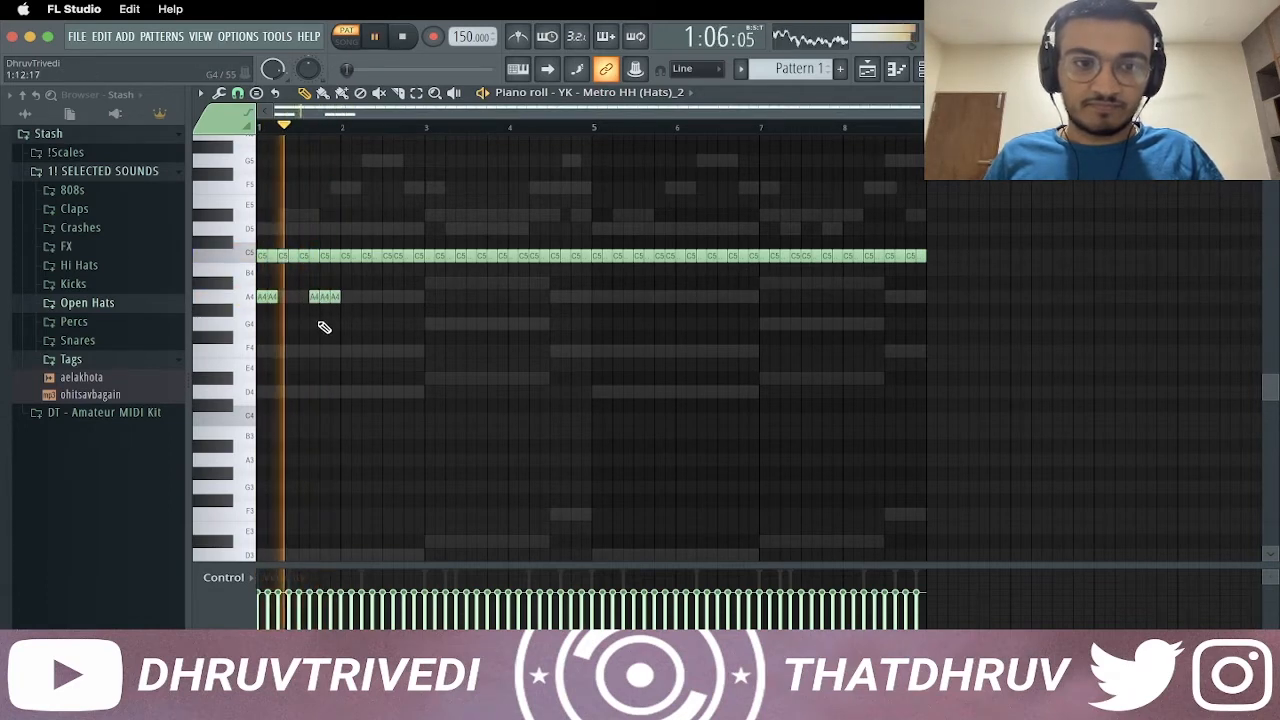
Chop the C5 hi-hat notes at steps 5 and 7 of bar 1 into a fast roll and play it back
{"action": "key", "text": "space"}
{"action": "left_click", "coordinate": [286, 258]}
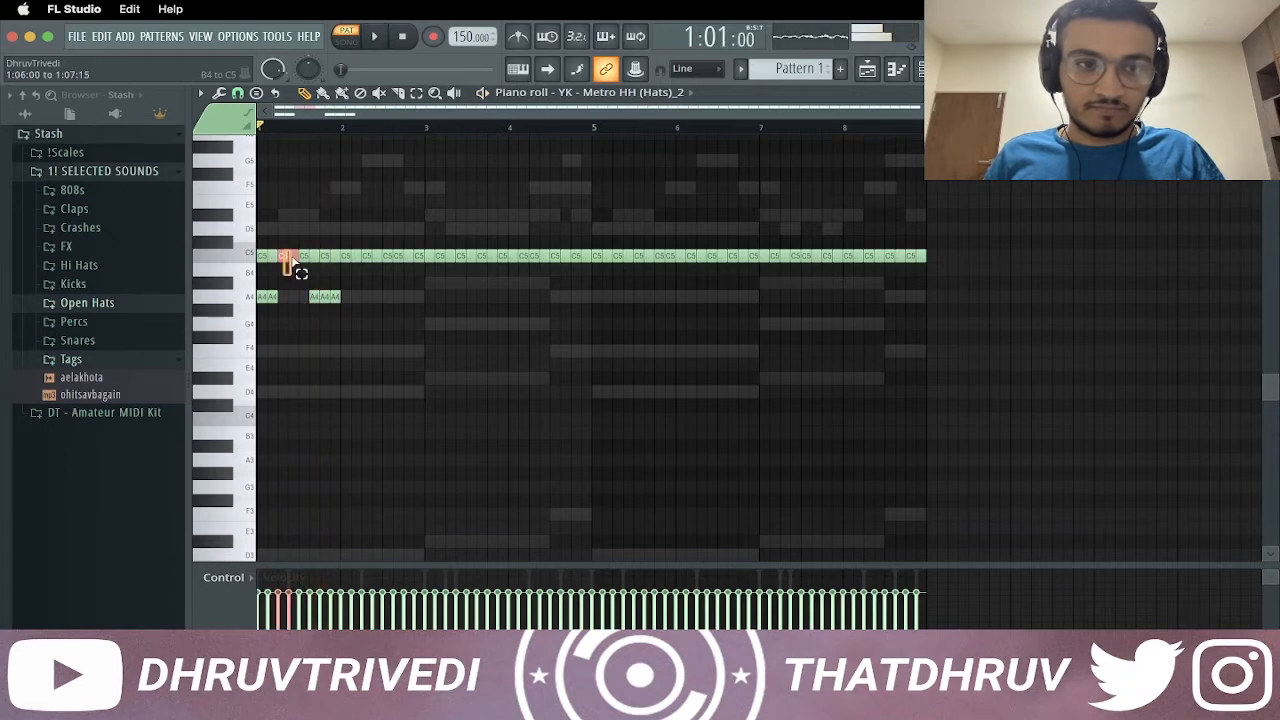
{"action": "key", "text": "alt+u"}
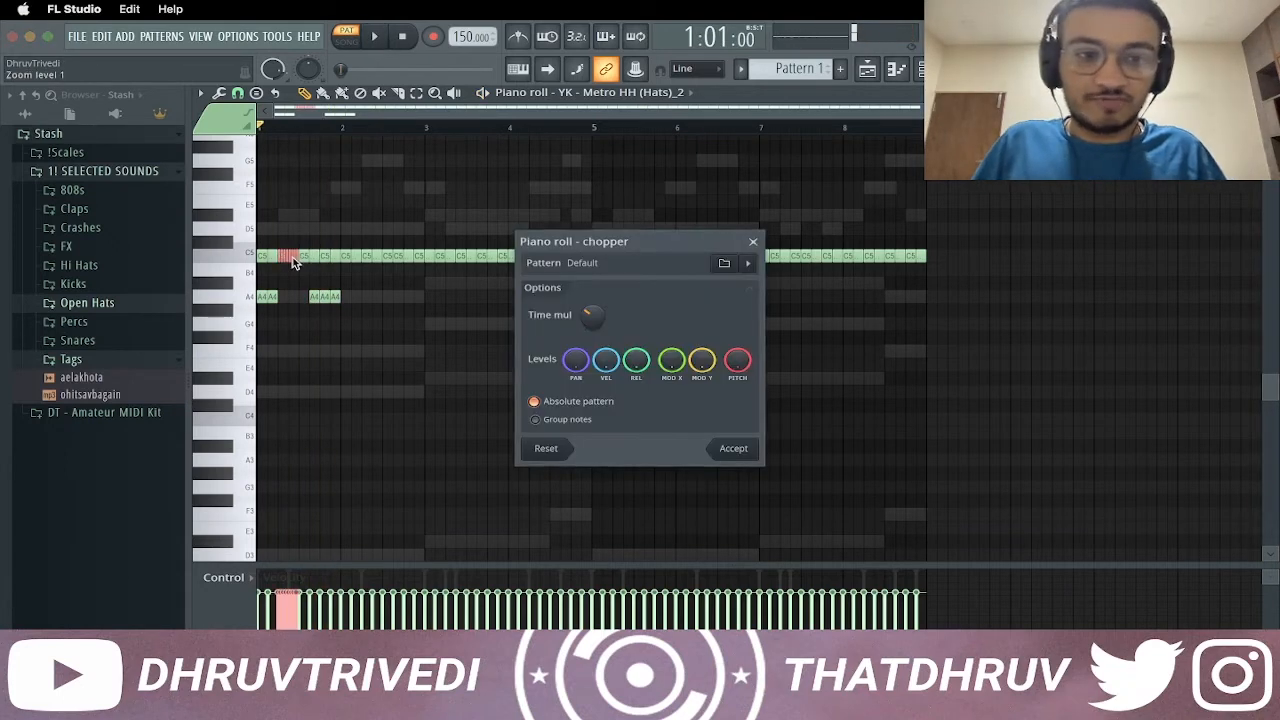
{"action": "key", "text": "Escape"}
{"action": "key", "text": "space"}
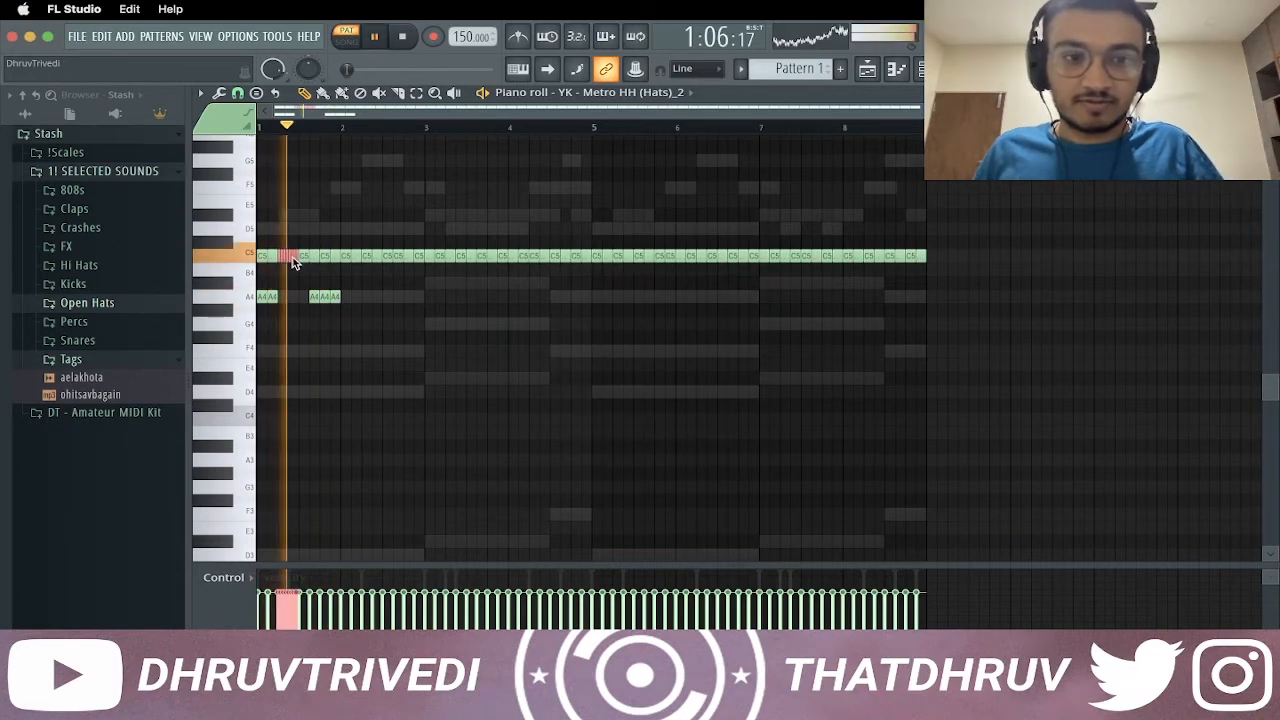
{"action": "key", "text": "space"}
Add hi-hats in bar 2 on A4 at step 5, G4 at step 11 and F4 at step 15, chopping the first two into rolls
{"action": "left_click", "coordinate": [368, 298]}
{"action": "key", "text": "space"}
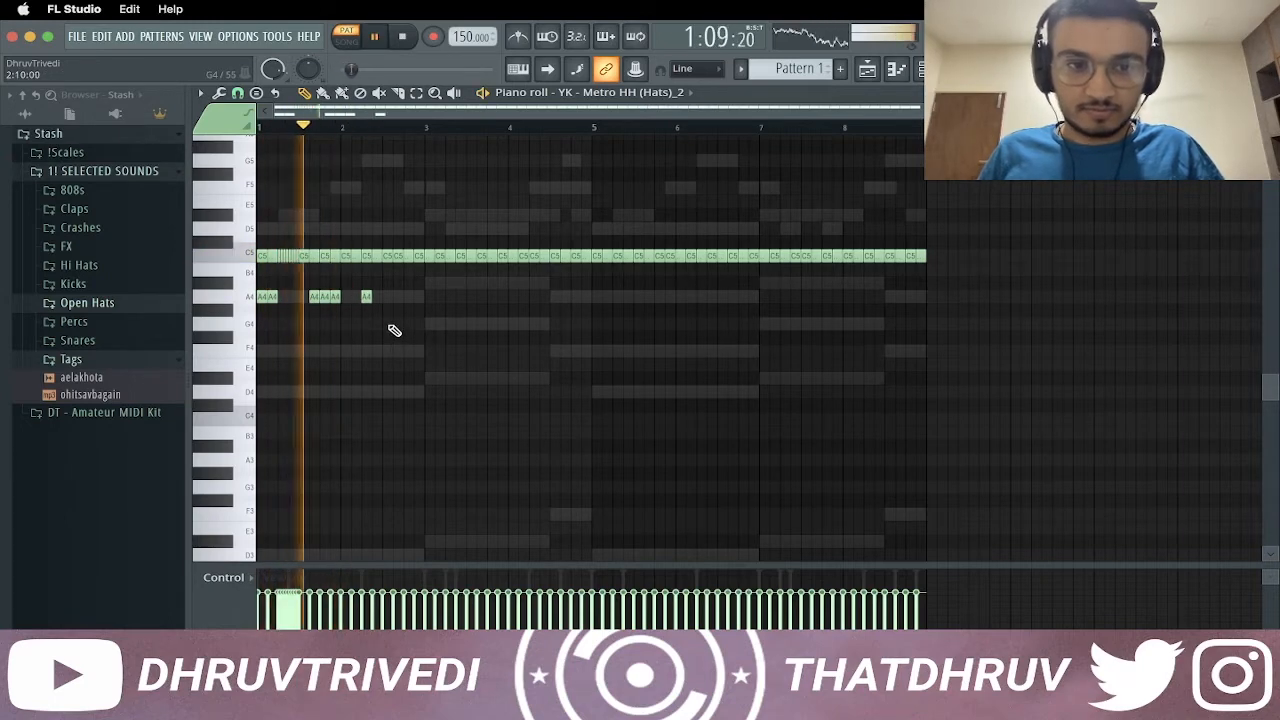
{"action": "left_click", "coordinate": [398, 327]}
{"action": "left_click", "coordinate": [417, 351]}
{"action": "key", "text": "space"}
{"action": "left_click_drag", "start_coordinate": [407, 332], "coordinate": [369, 303]}
{"action": "key", "text": "space"}
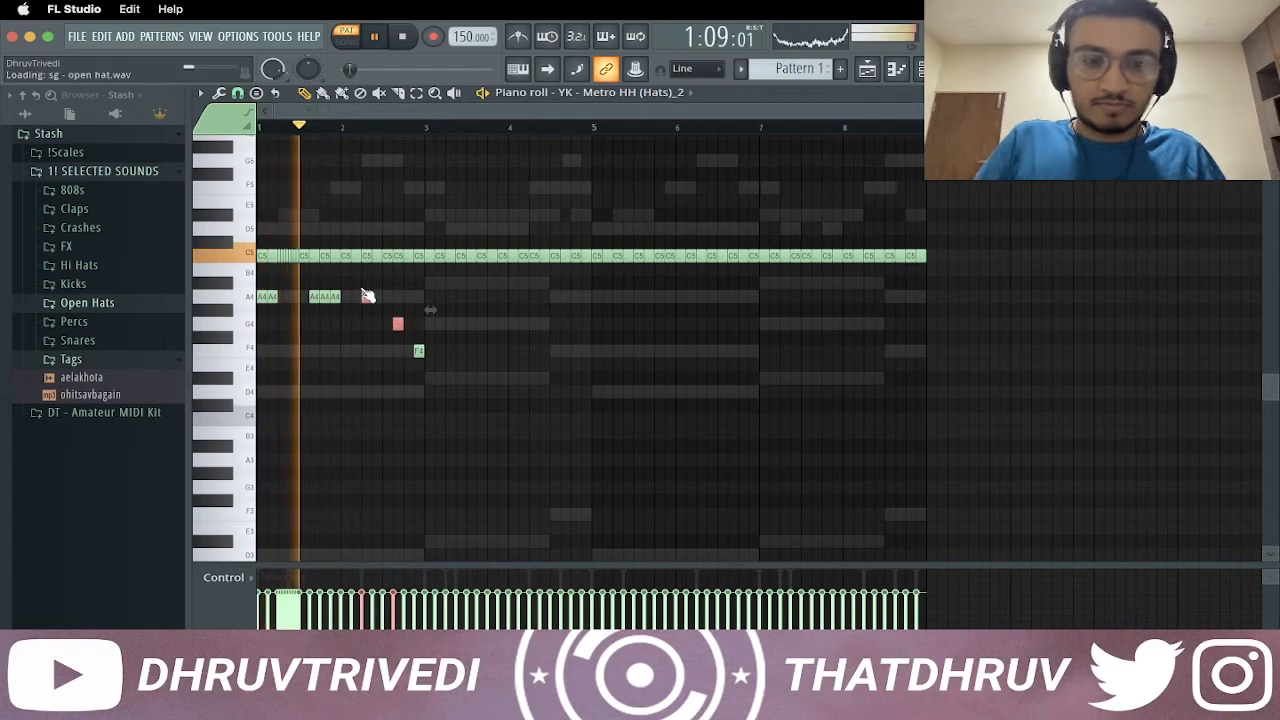
{"action": "key", "text": "space"}
Add G4 hi-hat notes in bar 3 at steps 1, 5, 13 and 15, checking with playback
{"action": "left_click", "coordinate": [430, 328]}
{"action": "left_click_drag", "start_coordinate": [434, 324], "coordinate": [446, 324]}
{"action": "key", "text": "space"}
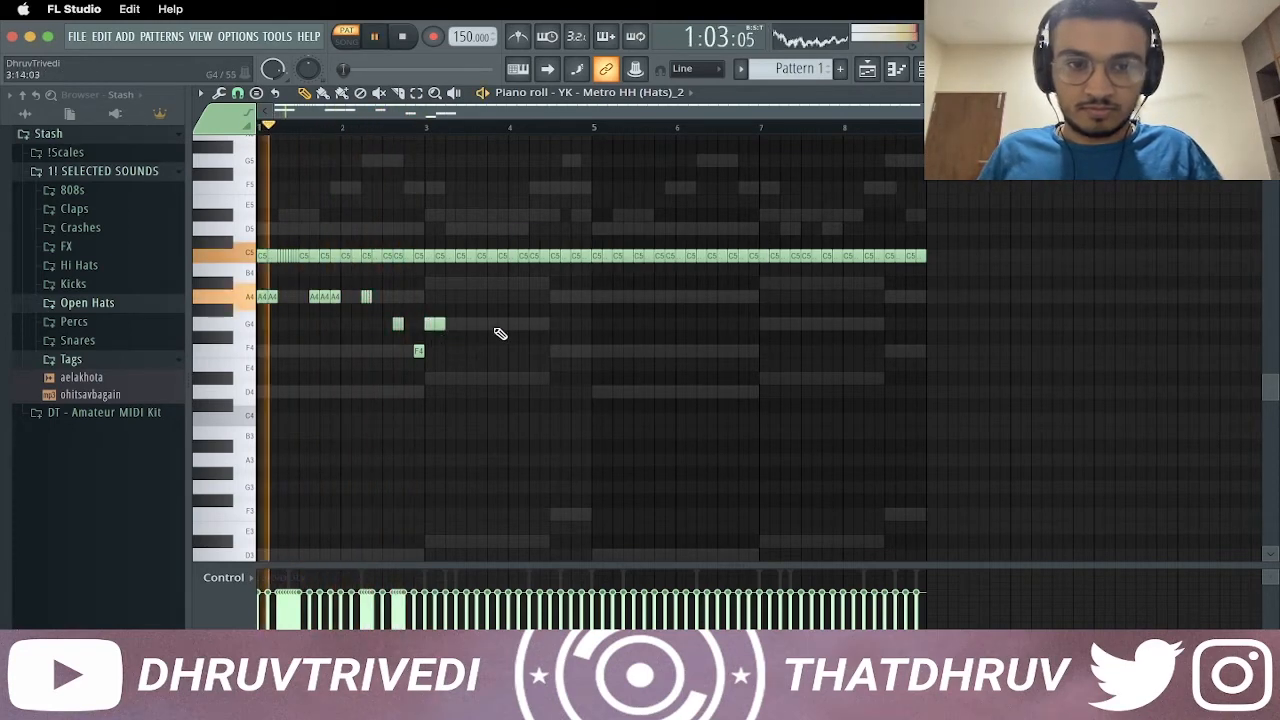
{"action": "left_click", "coordinate": [497, 325]}
{"action": "right_click", "coordinate": [440, 326]}
{"action": "left_click", "coordinate": [449, 324]}
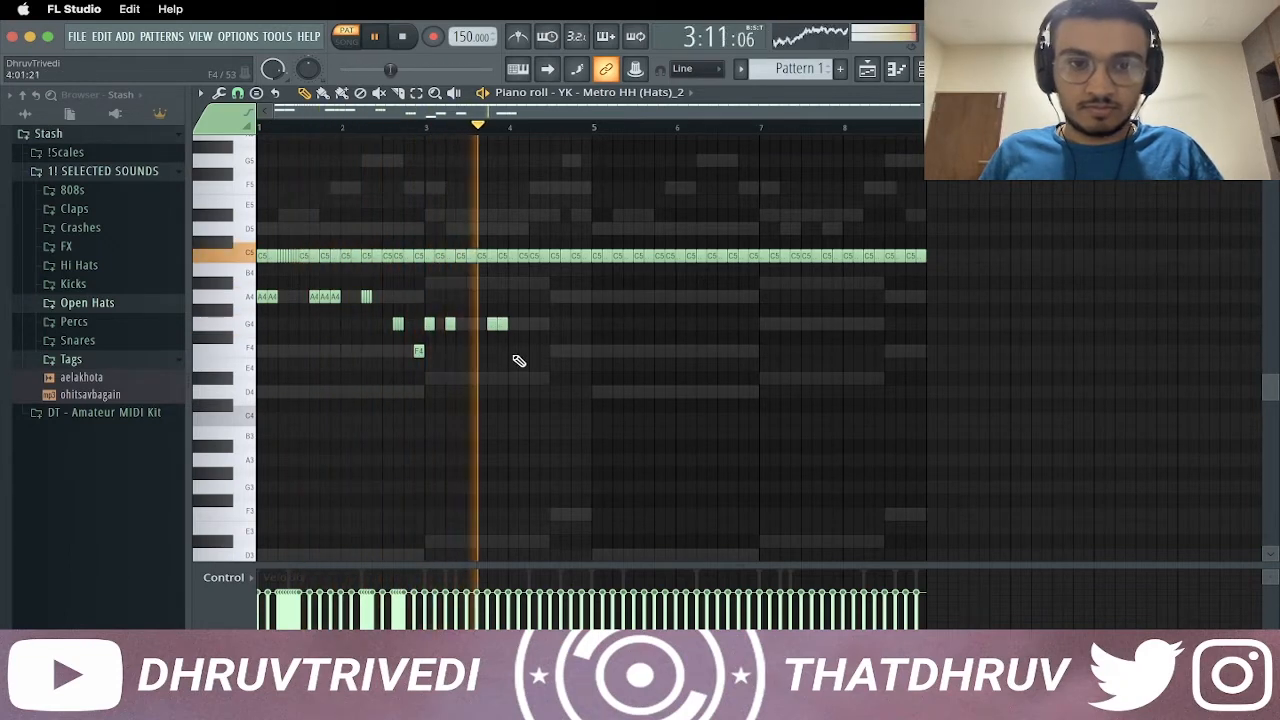
{"action": "key", "text": "space"}
{"action": "key", "text": "space"}
Add hi-hats in bar 4 on G4 at step 5, A4 at step 11 and A#4 at step 15, chopping the first two into rolls
{"action": "left_click", "coordinate": [554, 297]}
{"action": "left_click_drag", "start_coordinate": [553, 301], "coordinate": [540, 329]}
{"action": "left_click", "coordinate": [587, 285]}
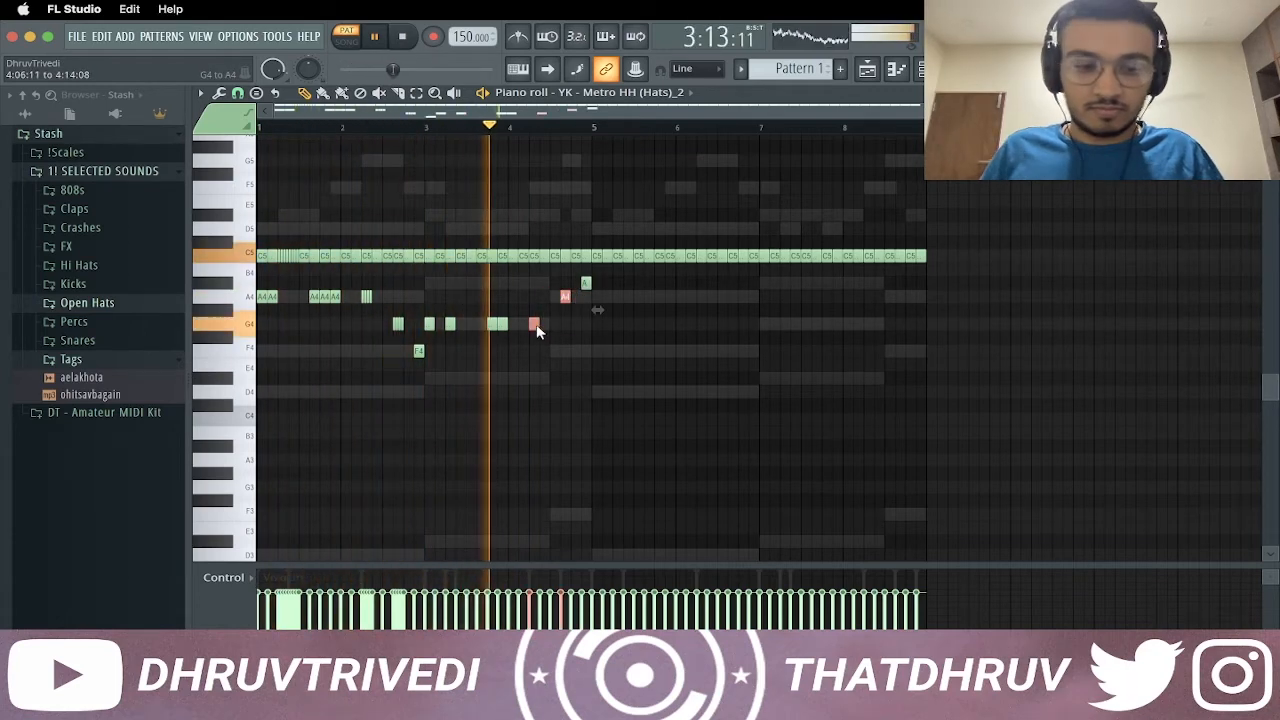
{"action": "key", "text": "space"}
Replace the hi-hat notes in bars 5–8 with a duplicate of bars 1–4
{"action": "mouse_move", "coordinate": [597, 258]}
{"action": "left_mouse_down"}
{"action": "mouse_move", "coordinate": [909, 257]}
{"action": "mouse_move", "coordinate": [903, 271]}
{"action": "mouse_move", "coordinate": [683, 267]}
{"action": "left_mouse_up"}
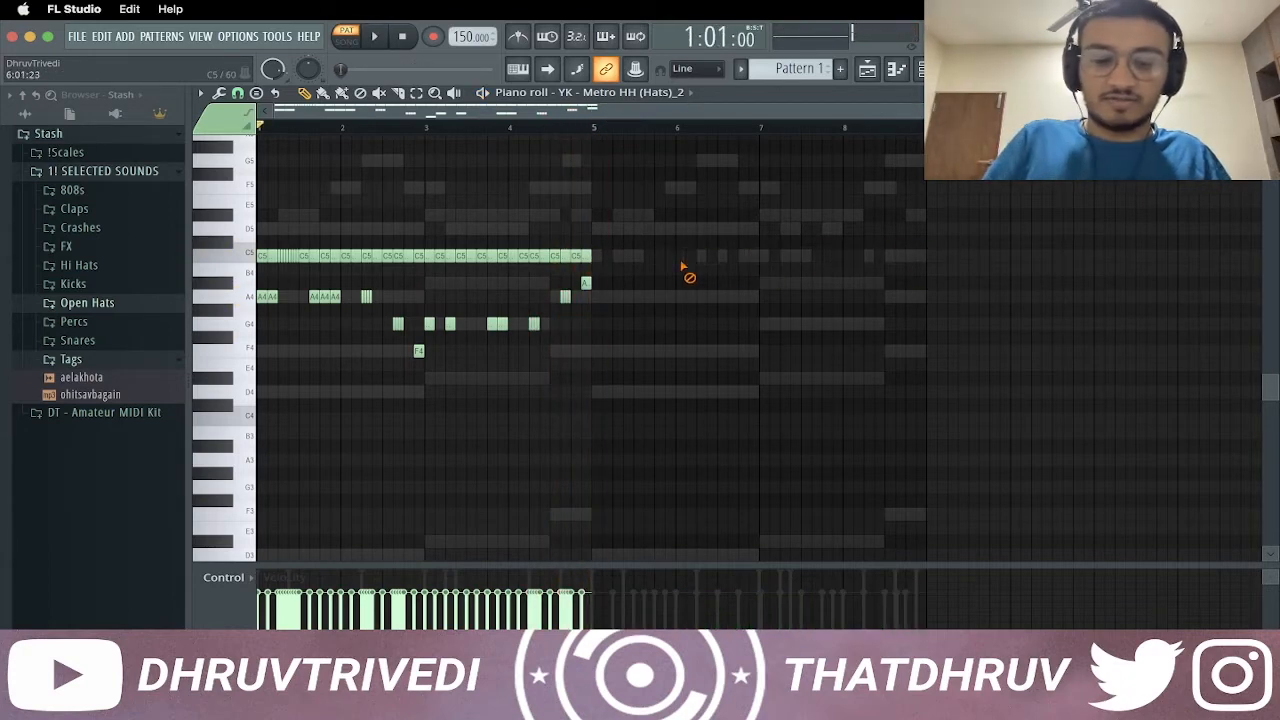
{"action": "key", "text": "super+b"}
{"action": "key", "text": "F7"}
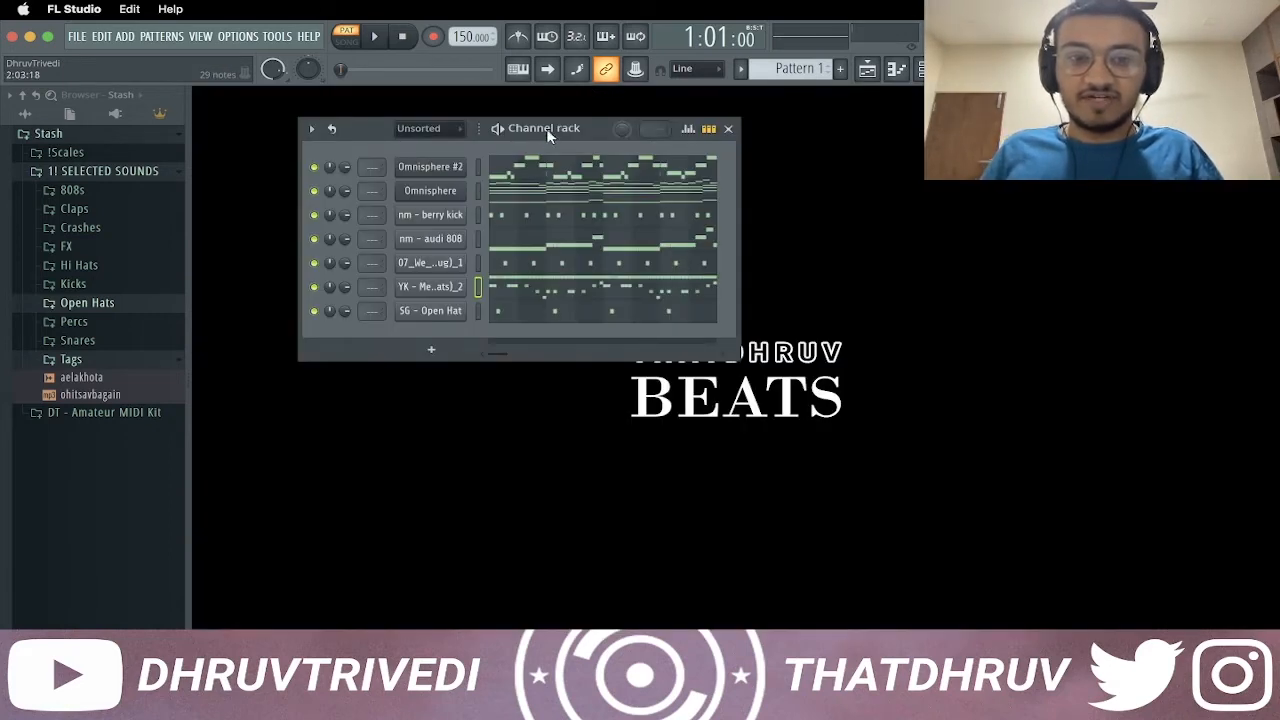
Layer the whole Omnisphere #2 melody with a copy of itself one octave higher
{"action": "right_click", "coordinate": [458, 167]}
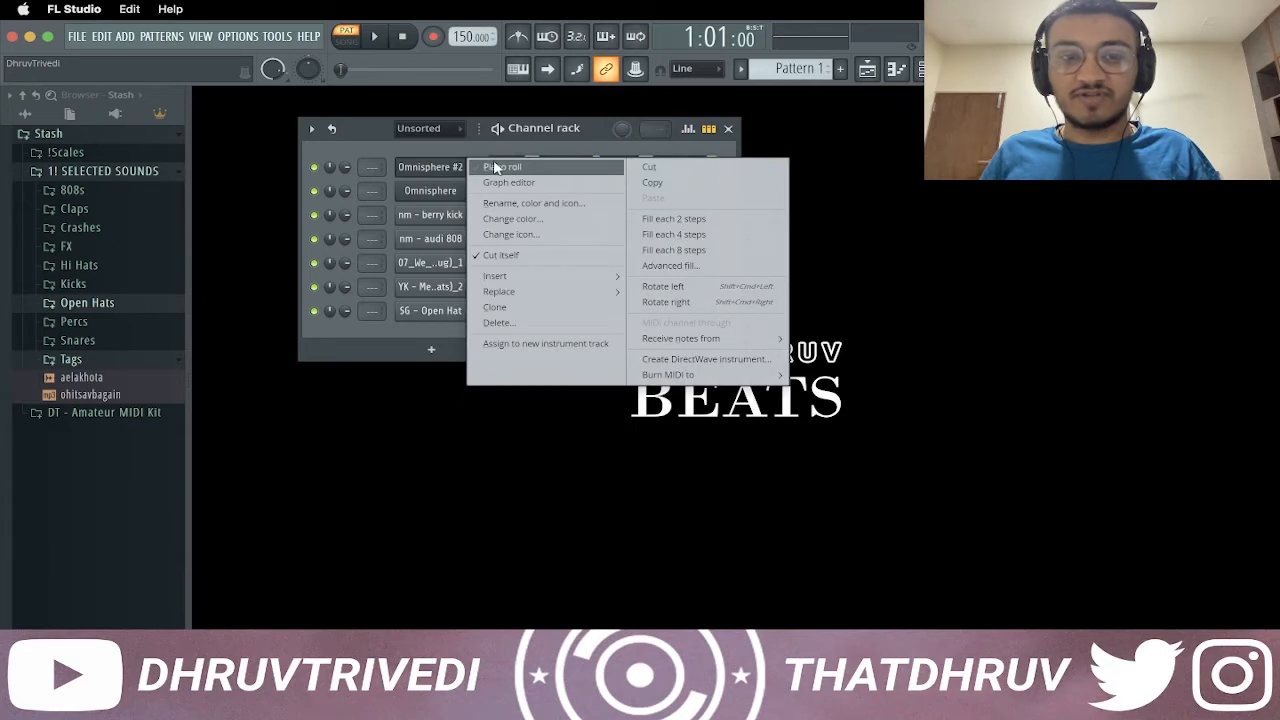
{"action": "left_click", "coordinate": [490, 167]}
{"action": "scroll", "coordinate": [359, 295], "scroll_direction": "up", "scroll_amount": 3}
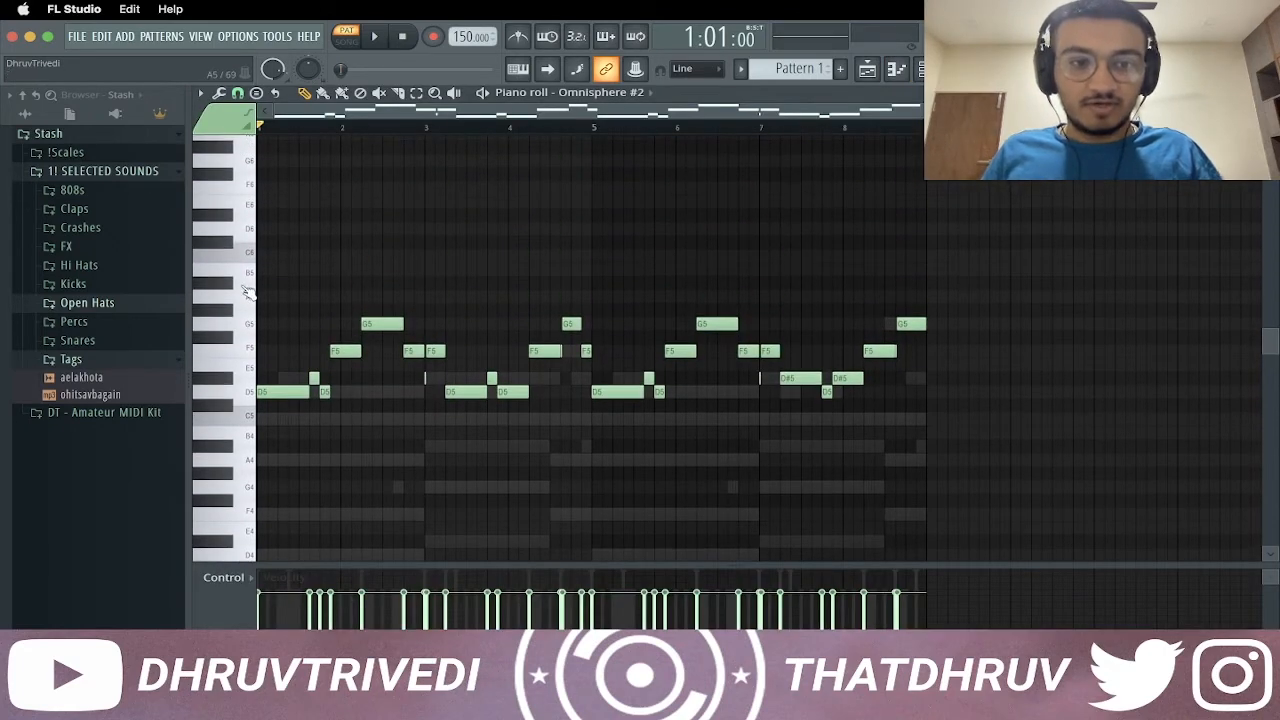
{"action": "key", "text": "super+a"}
{"action": "key", "text": "super+c"}
{"action": "key", "text": "super+v"}
{"action": "key", "text": "super+Up"}
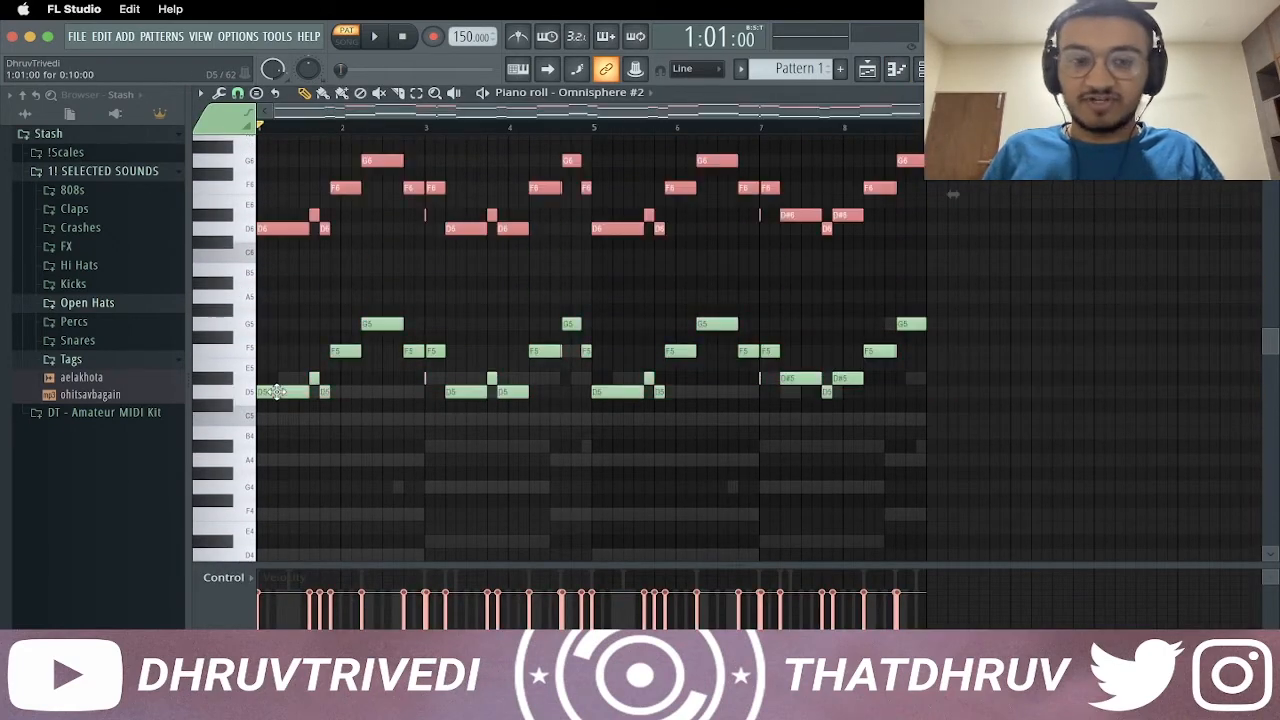
Lower the velocity of the lower-octave notes in the Omnisphere #2 melody and play back the layered result
{"action": "left_click_drag", "start_coordinate": [222, 309], "coordinate": [240, 392]}
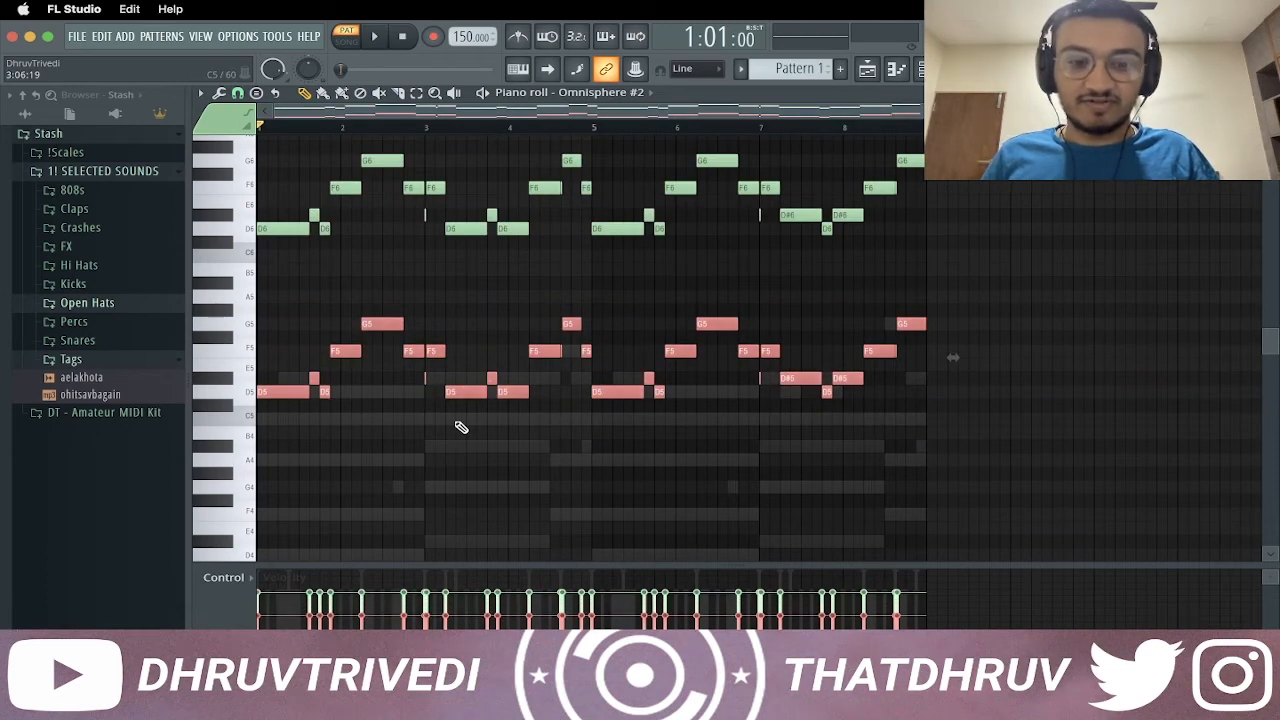
{"action": "key", "text": "super+d"}
{"action": "key", "text": "space"}
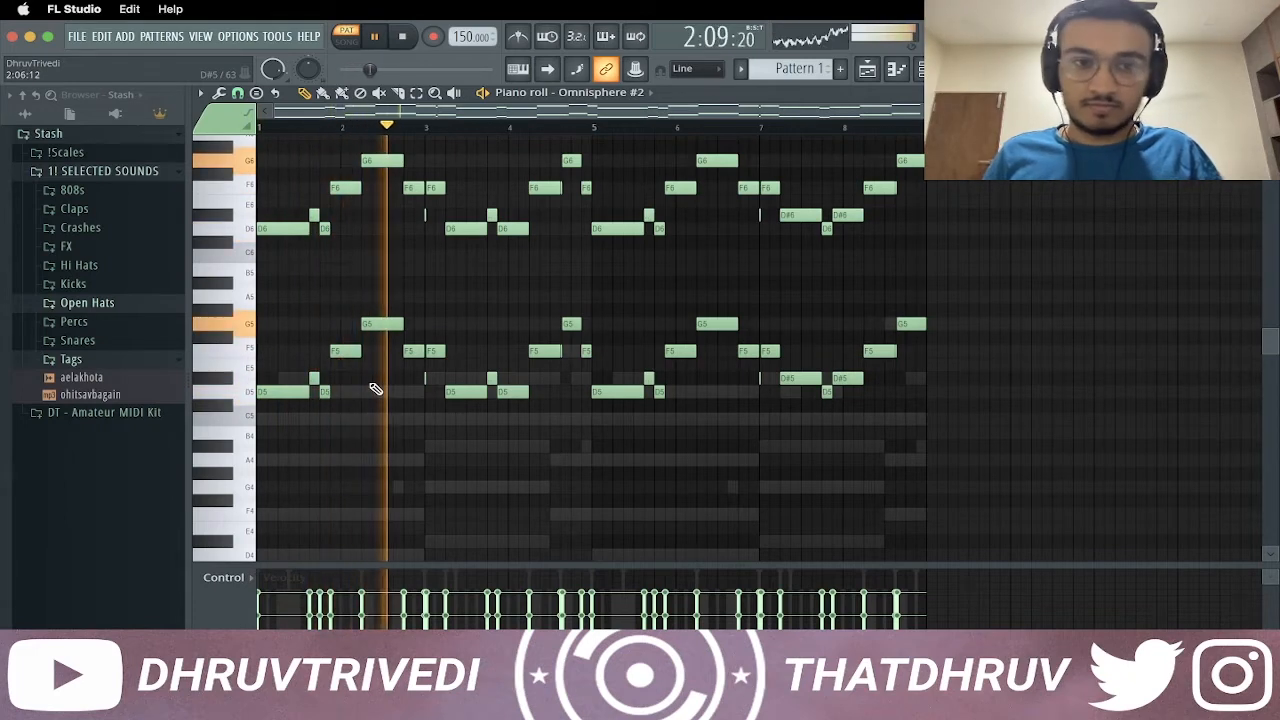
{"action": "key", "text": "space"}
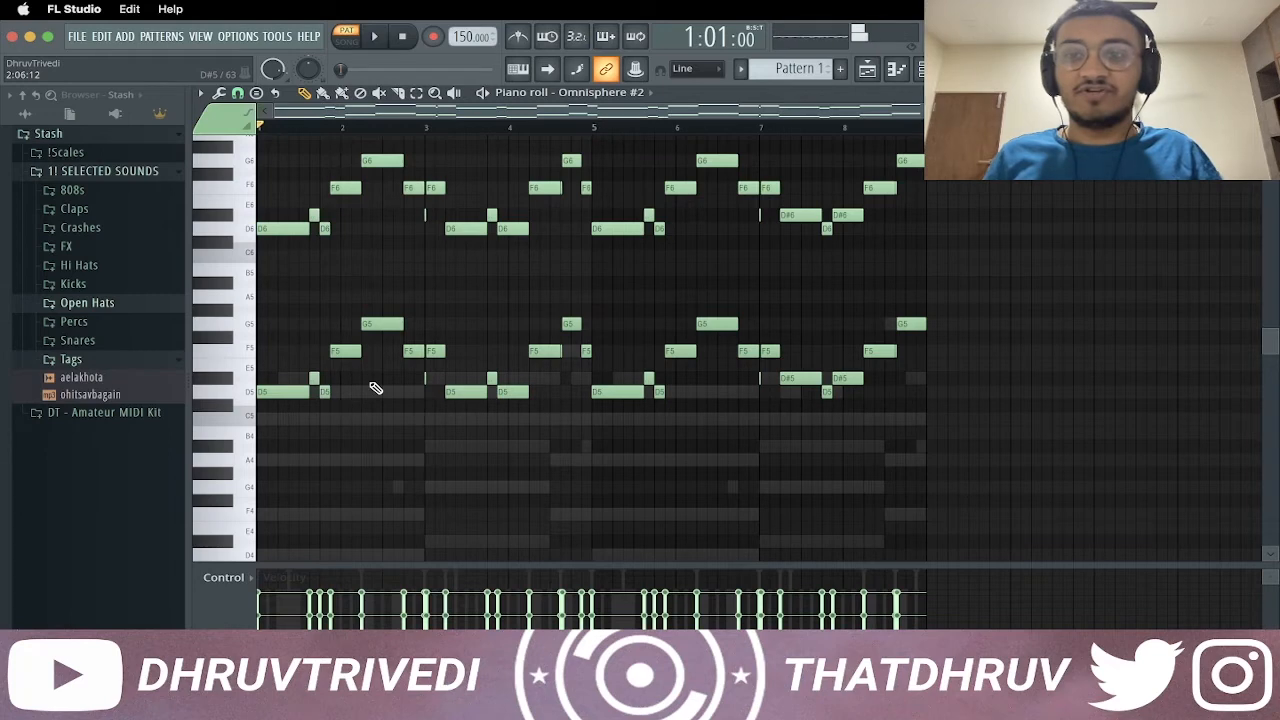
Route all seven channels to mixer tracks 1 to 7 and pull their faders down to 0%
{"action": "left_click", "coordinate": [368, 380]}
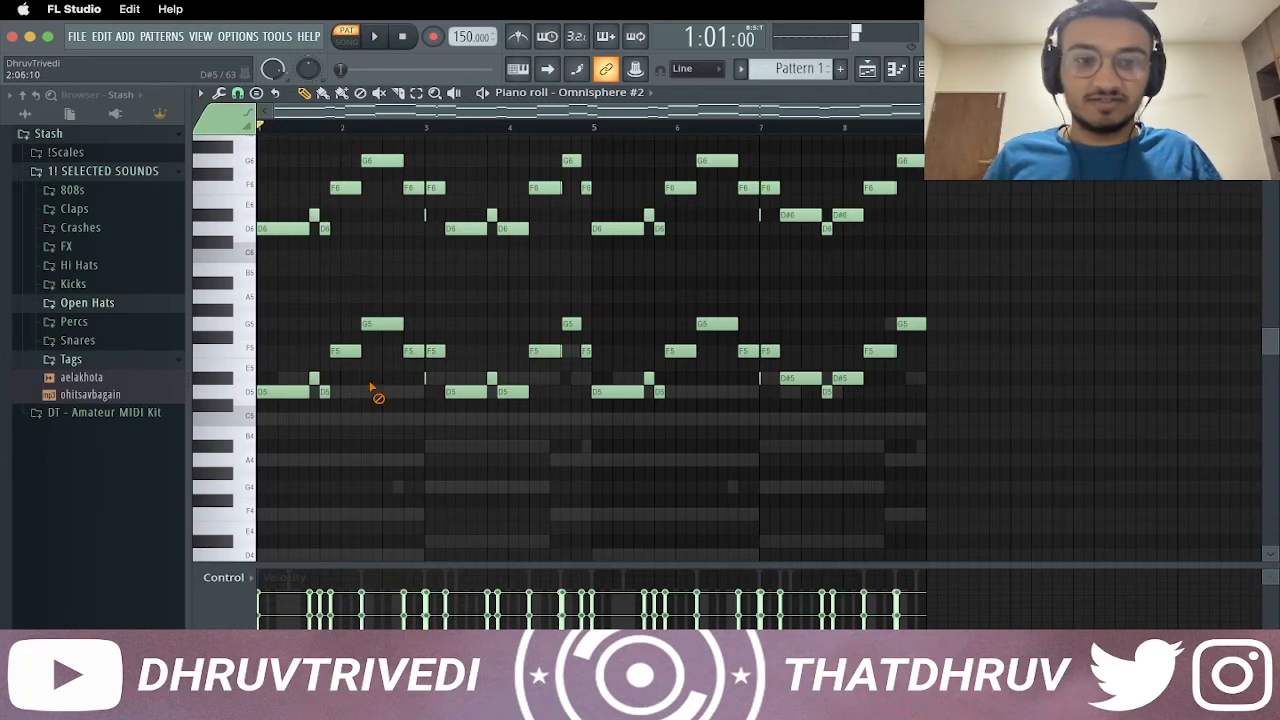
{"action": "key", "text": "F7"}
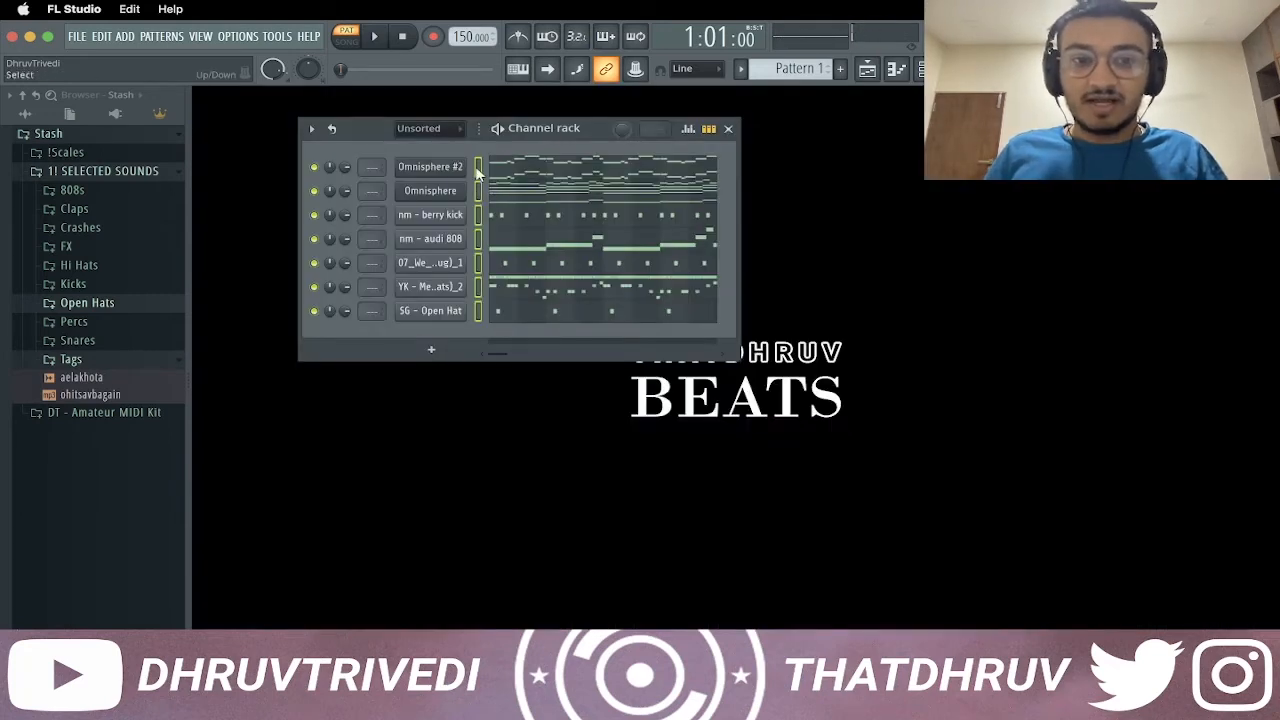
{"action": "key", "text": "F9"}
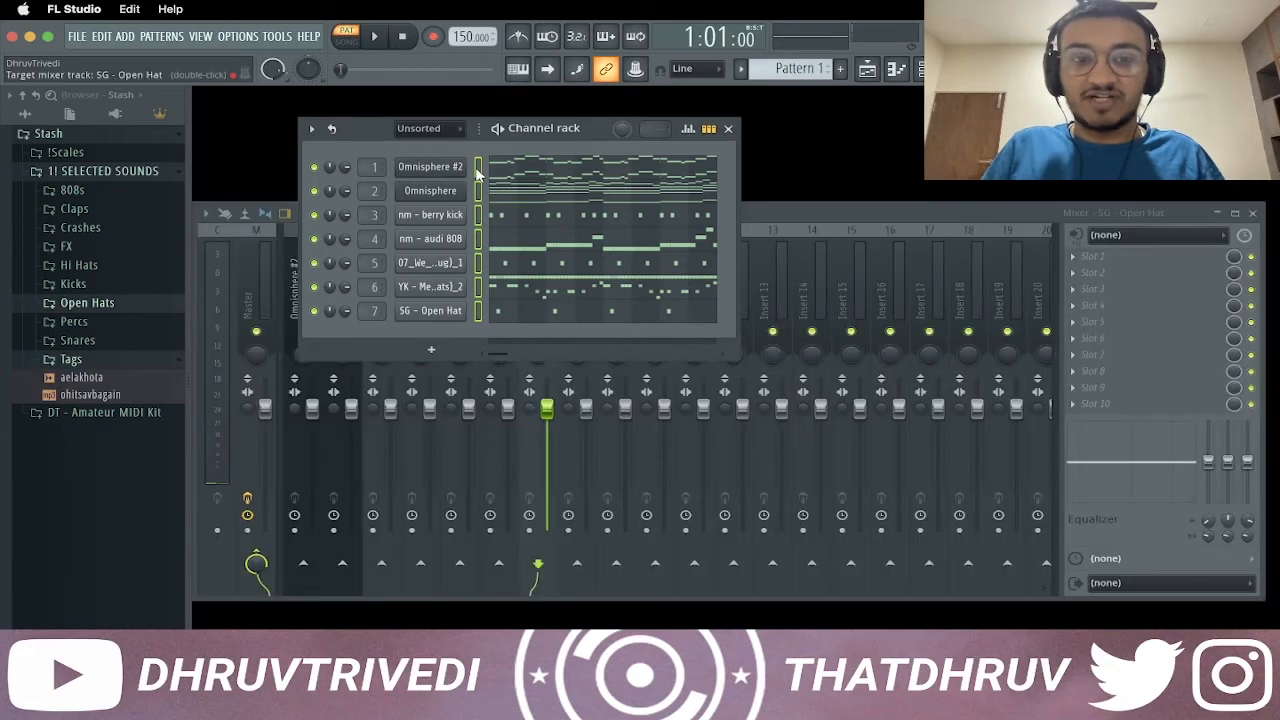
{"action": "left_click", "coordinate": [845, 211]}
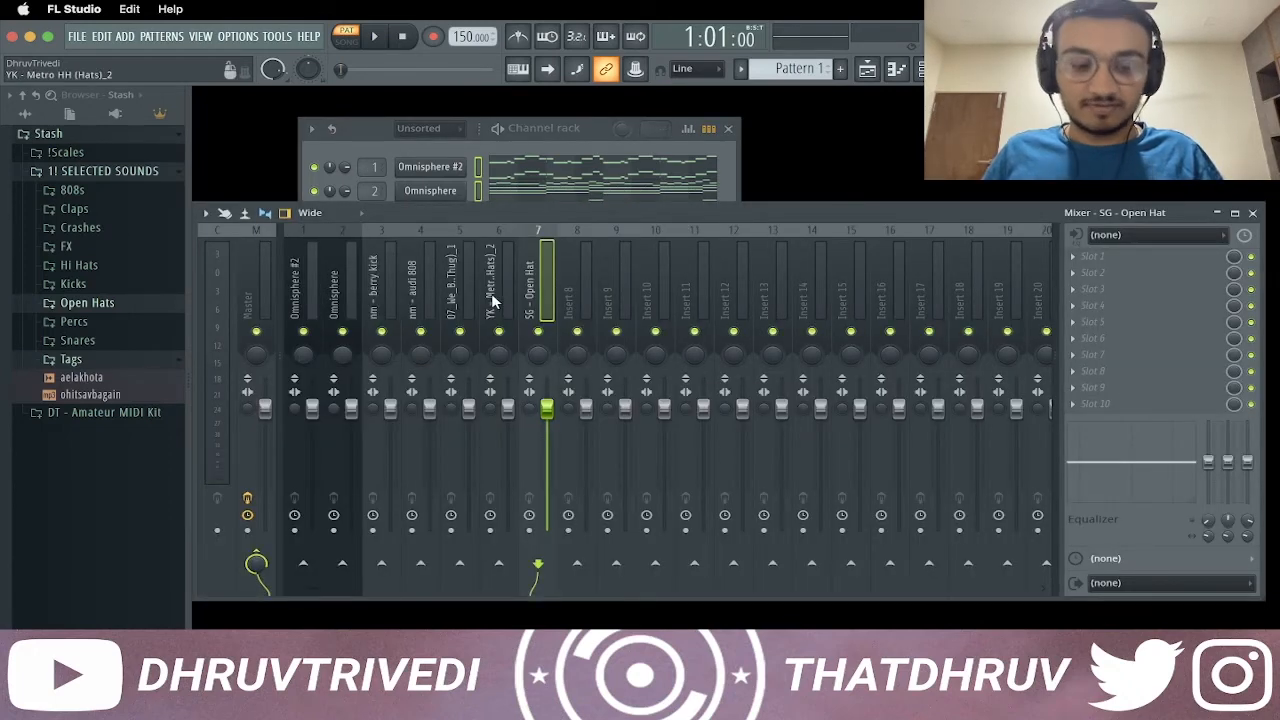
{"action": "left_click_drag", "start_coordinate": [491, 303], "coordinate": [240, 298]}
{"action": "left_click_drag", "start_coordinate": [351, 411], "coordinate": [351, 530]}
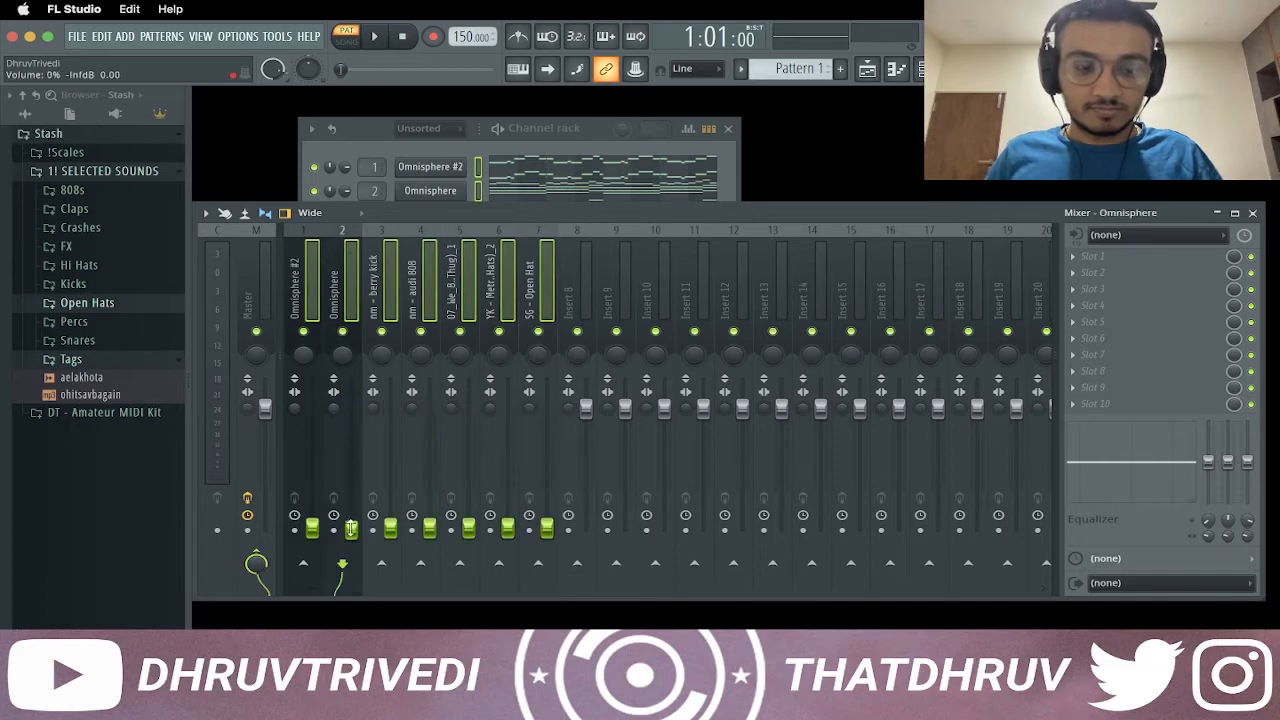
During playback, solo and raise the Omnisphere track to about 35% and the Omnisphere #2 track to about 39%
{"action": "left_click", "coordinate": [342, 332]}
{"action": "left_click", "coordinate": [345, 290]}
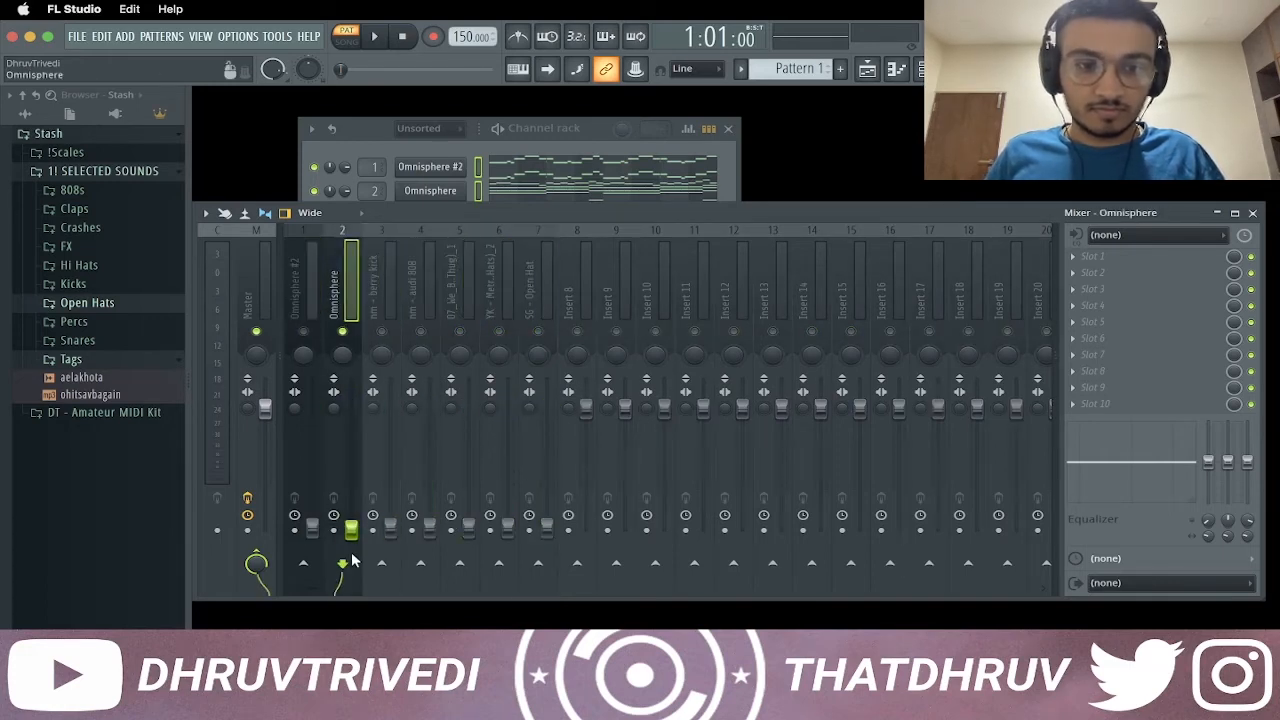
{"action": "key", "text": "space"}
{"action": "left_click_drag", "start_coordinate": [351, 528], "coordinate": [351, 490]}
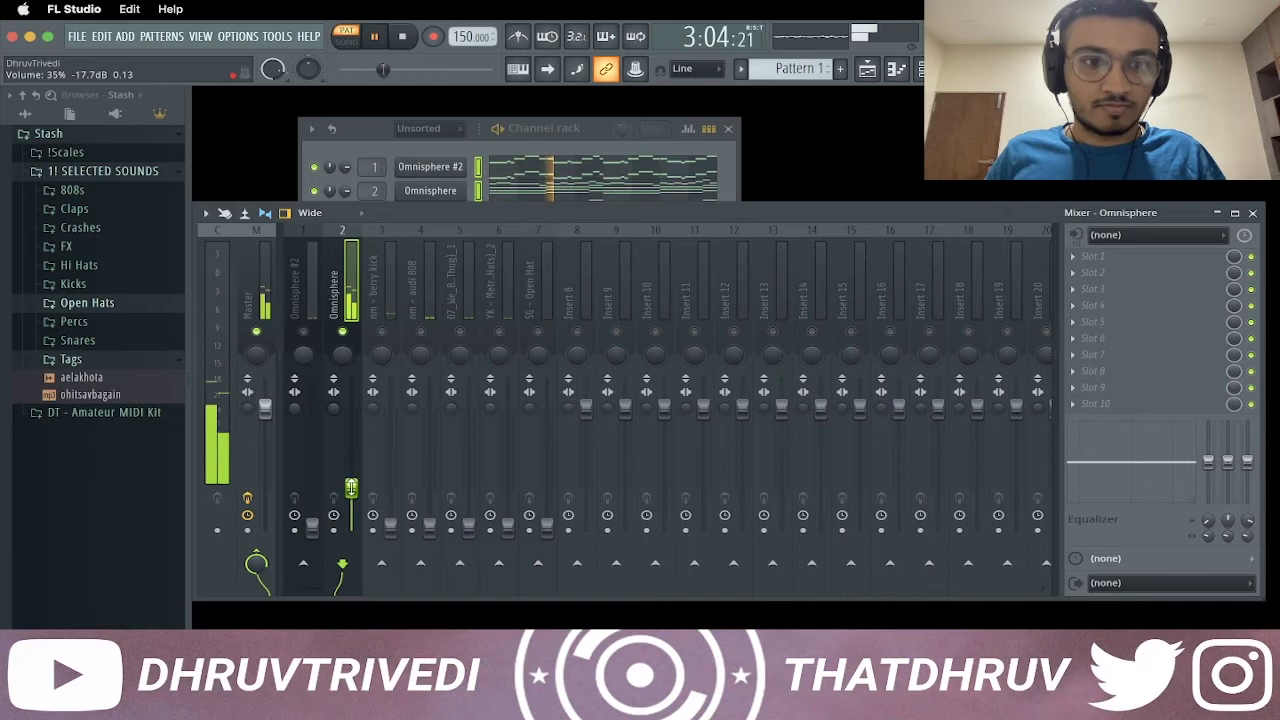
{"action": "left_click", "coordinate": [305, 333]}
{"action": "left_click_drag", "start_coordinate": [312, 528], "coordinate": [312, 478]}
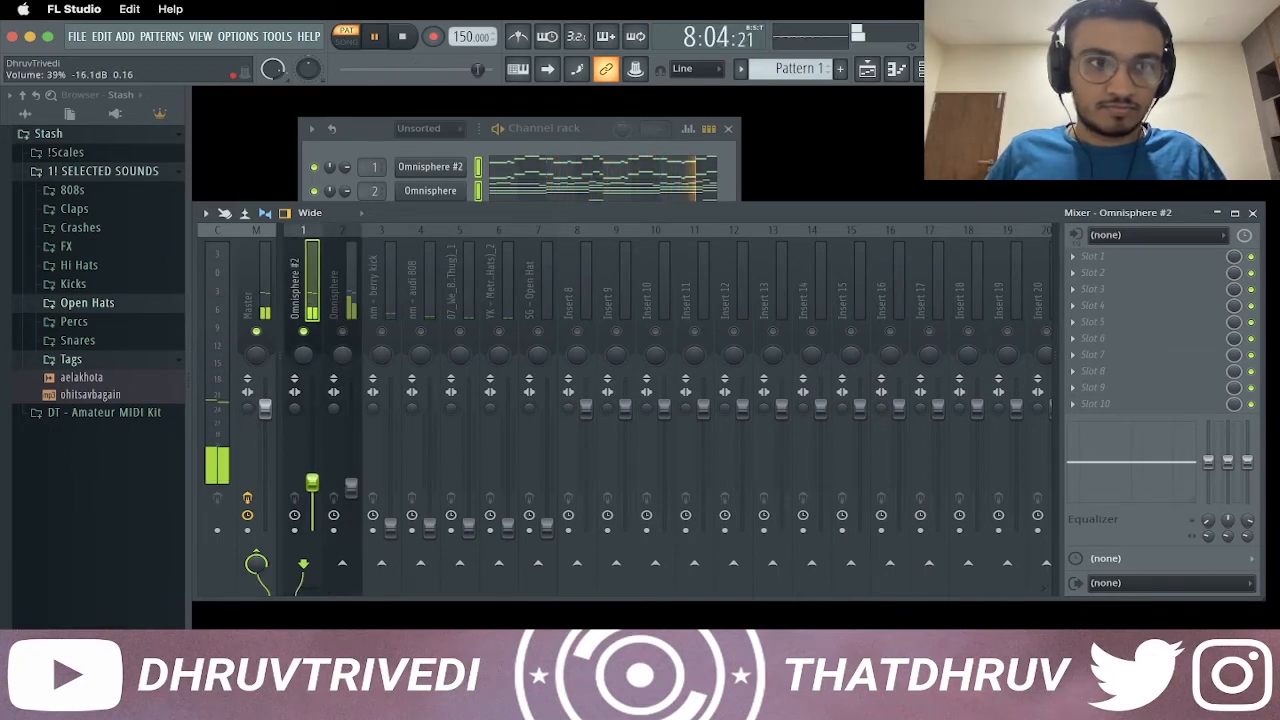
Solo the berry kick and audi 808 tracks in turn and raise each fader to just above the melody levels
{"action": "left_click", "coordinate": [390, 490]}
{"action": "left_click_drag", "start_coordinate": [390, 490], "coordinate": [390, 467]}
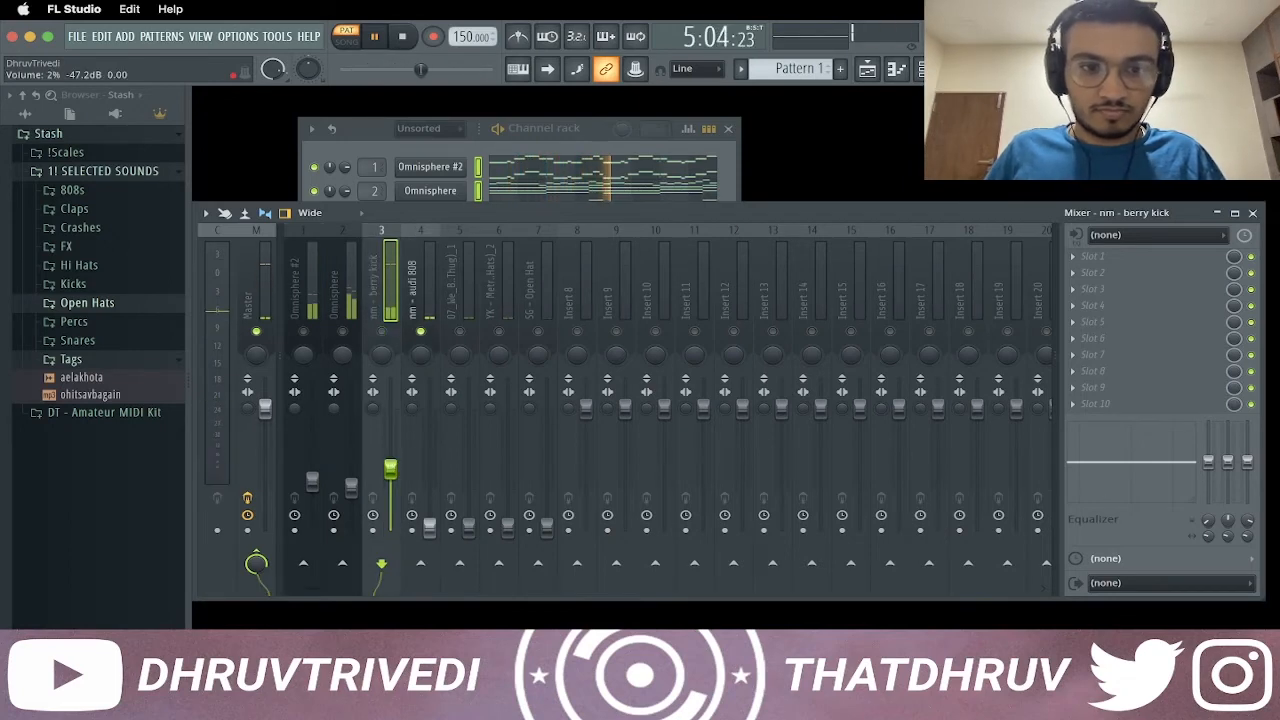
{"action": "left_click_drag", "start_coordinate": [429, 525], "coordinate": [429, 462]}
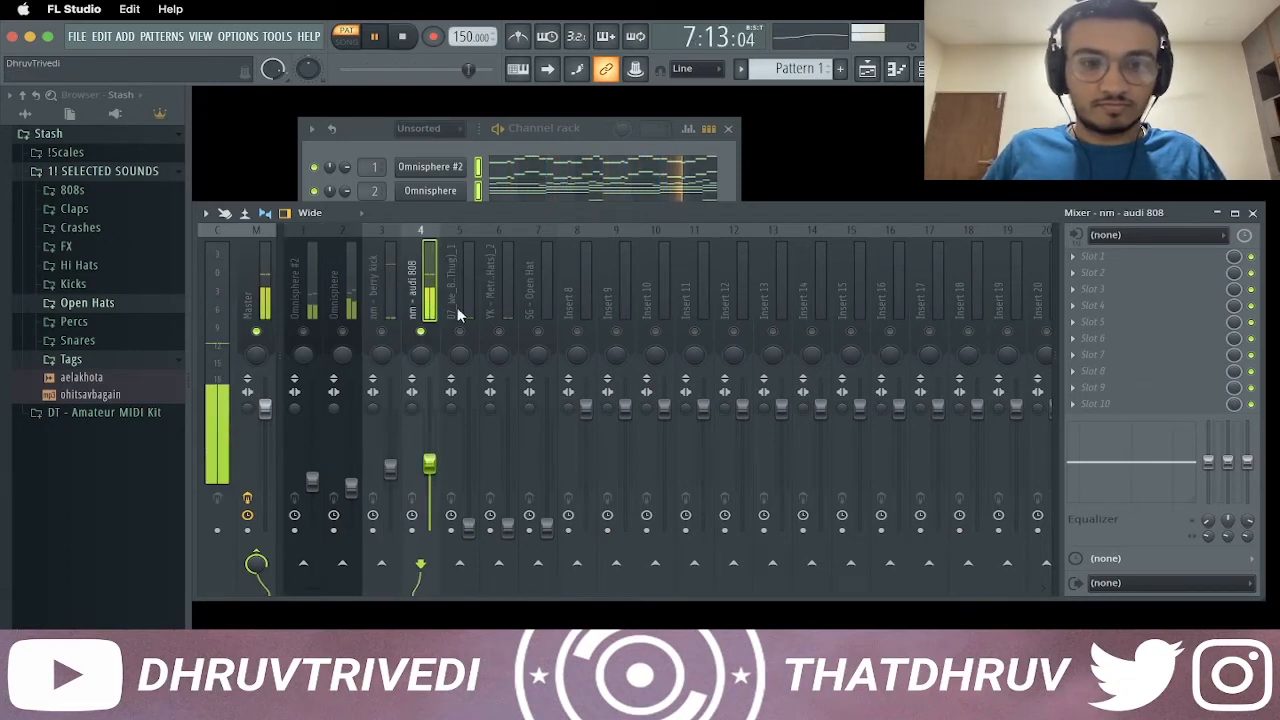
Raise the snare track, the hi-hat track to about 60% and the open hat track lower, then unmute all tracks
{"action": "left_click_drag", "start_coordinate": [468, 525], "coordinate": [468, 458]}
{"action": "left_click_drag", "start_coordinate": [507, 525], "coordinate": [507, 460]}
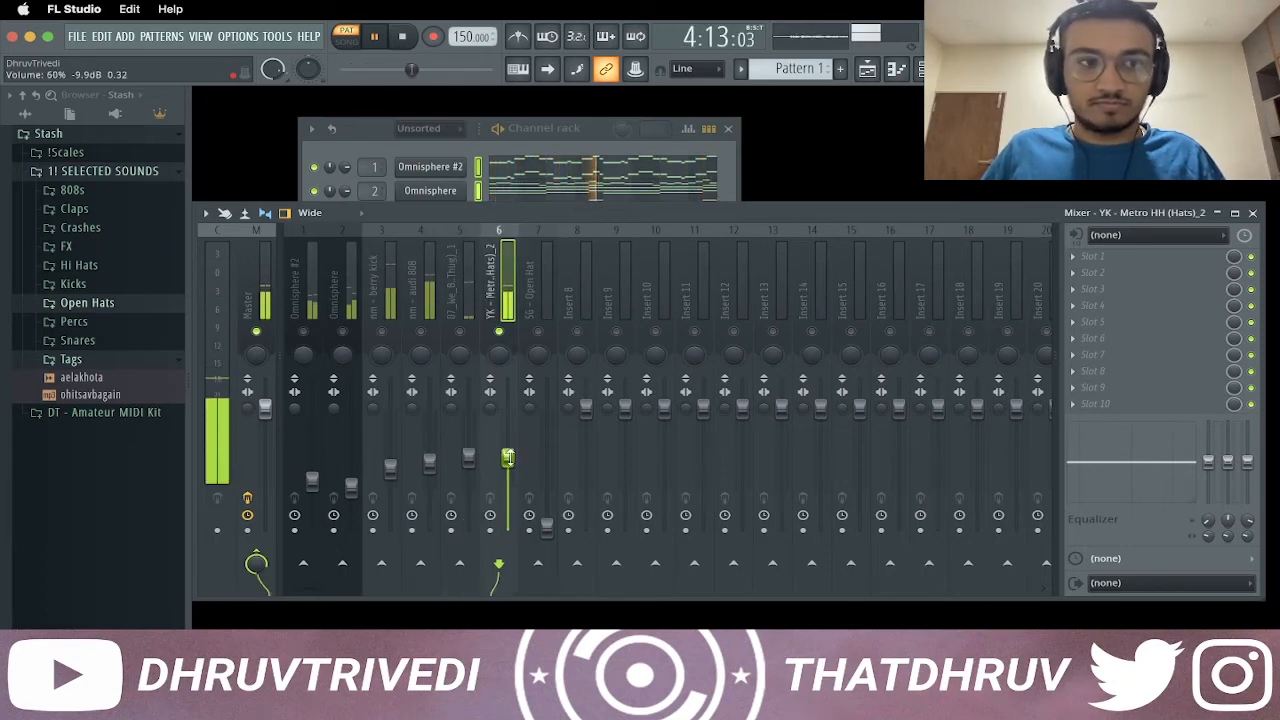
{"action": "left_click_drag", "start_coordinate": [546, 525], "coordinate": [546, 483]}
{"action": "key", "text": "space"}
{"action": "right_click", "coordinate": [256, 335]}
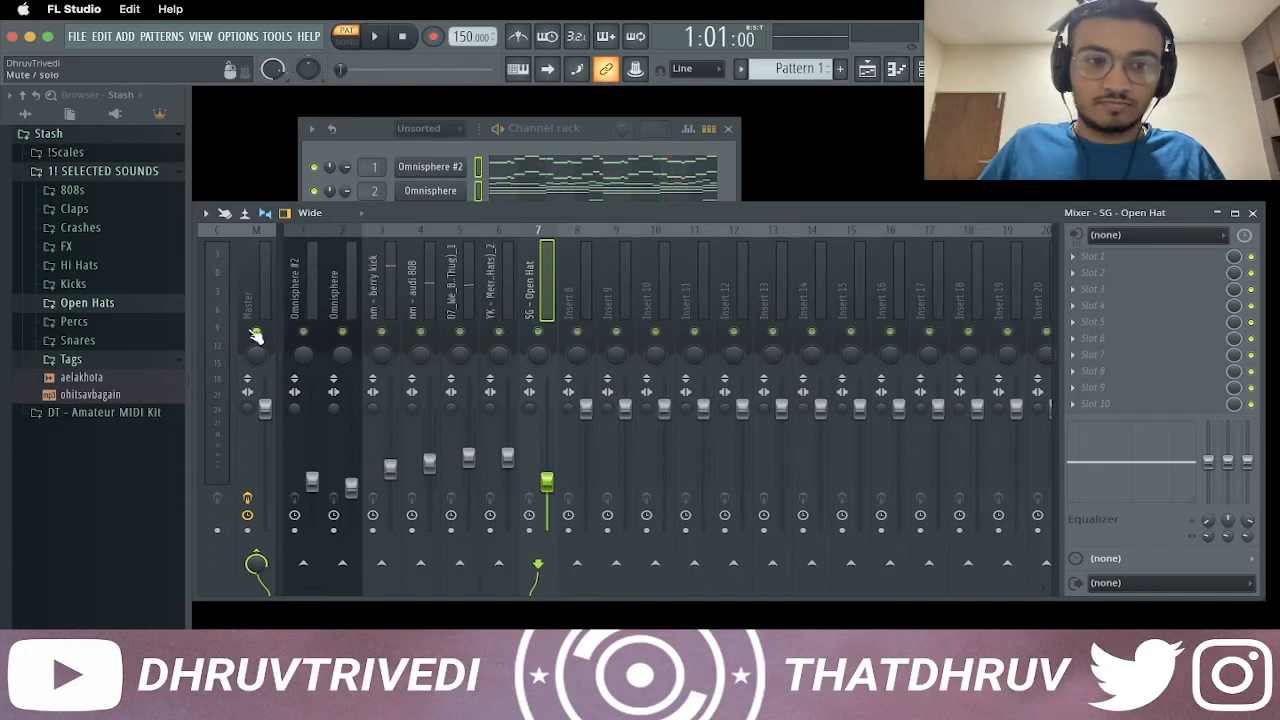
Set the gain of the Fruity Limiter on the Master track to 2.5 dB
{"action": "left_click", "coordinate": [259, 296]}
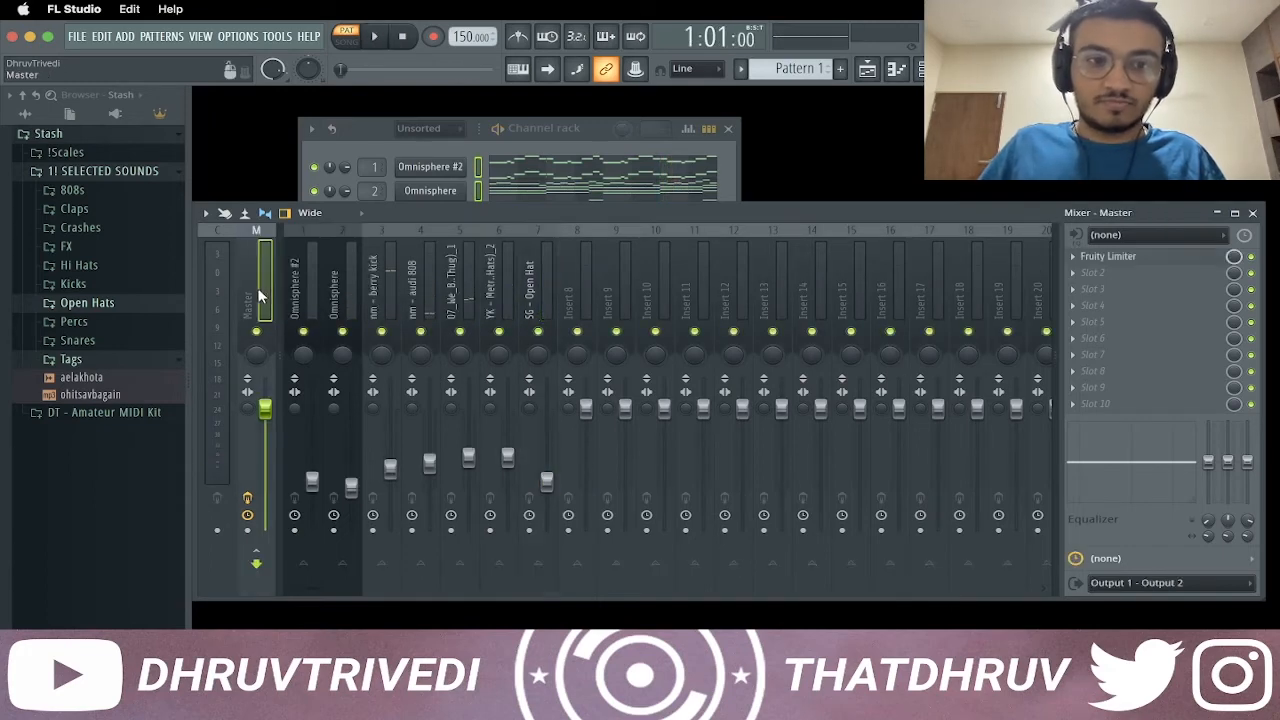
{"action": "left_click", "coordinate": [1110, 258]}
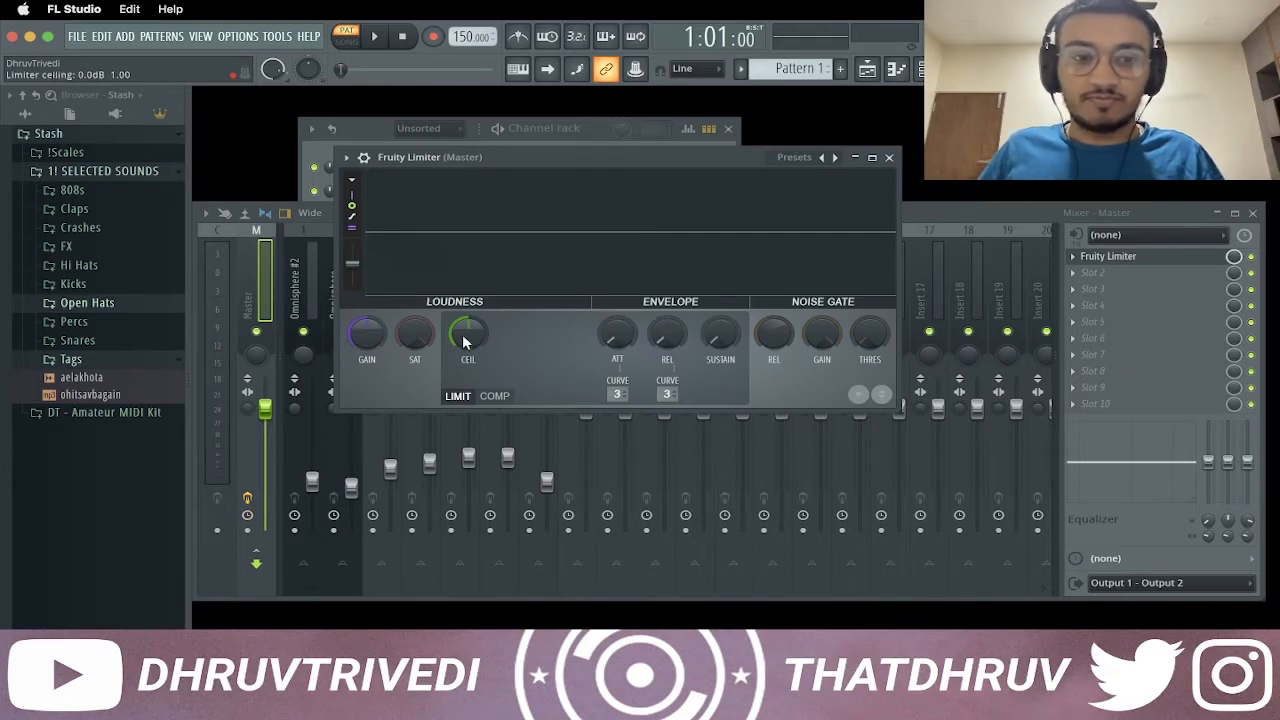
{"action": "left_click_drag", "start_coordinate": [367, 336], "coordinate": [372, 342]}
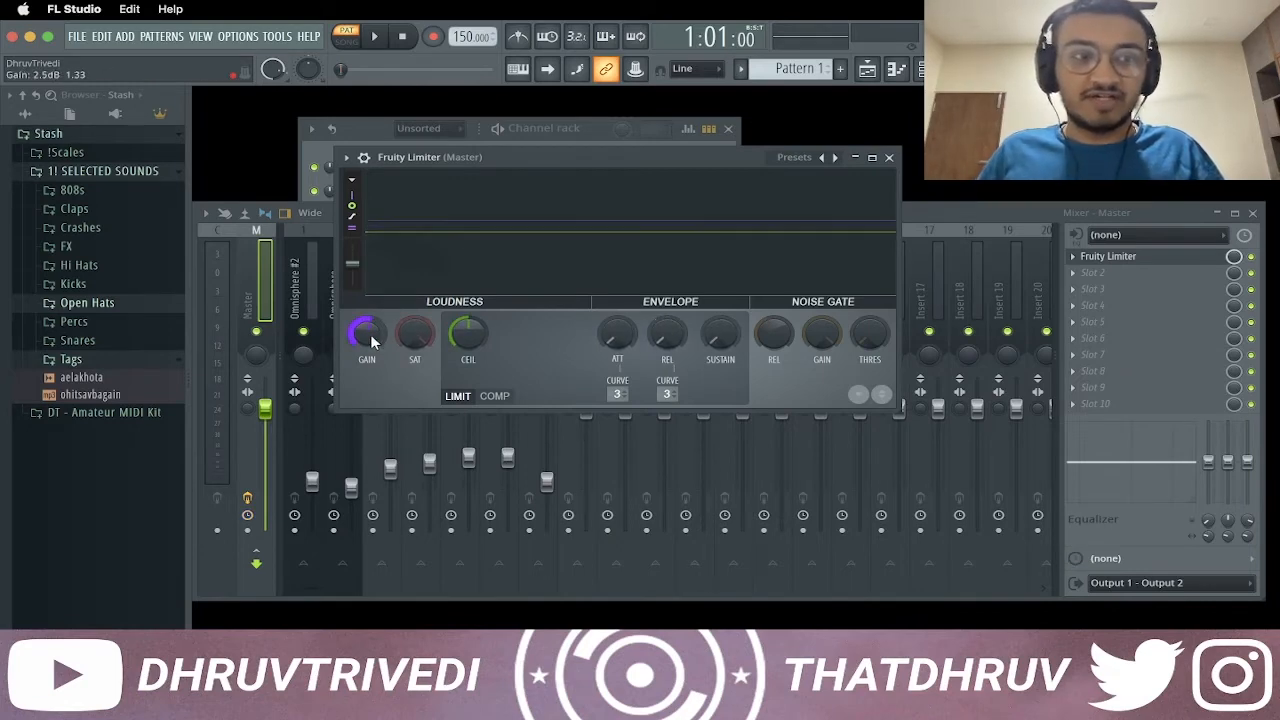
{"action": "key", "text": "Escape"}
Add Ozone 9 Elements to the Master's second effect slot and load the Modern Hip Hop genre-specific mastering preset
{"action": "left_click", "coordinate": [1131, 276]}
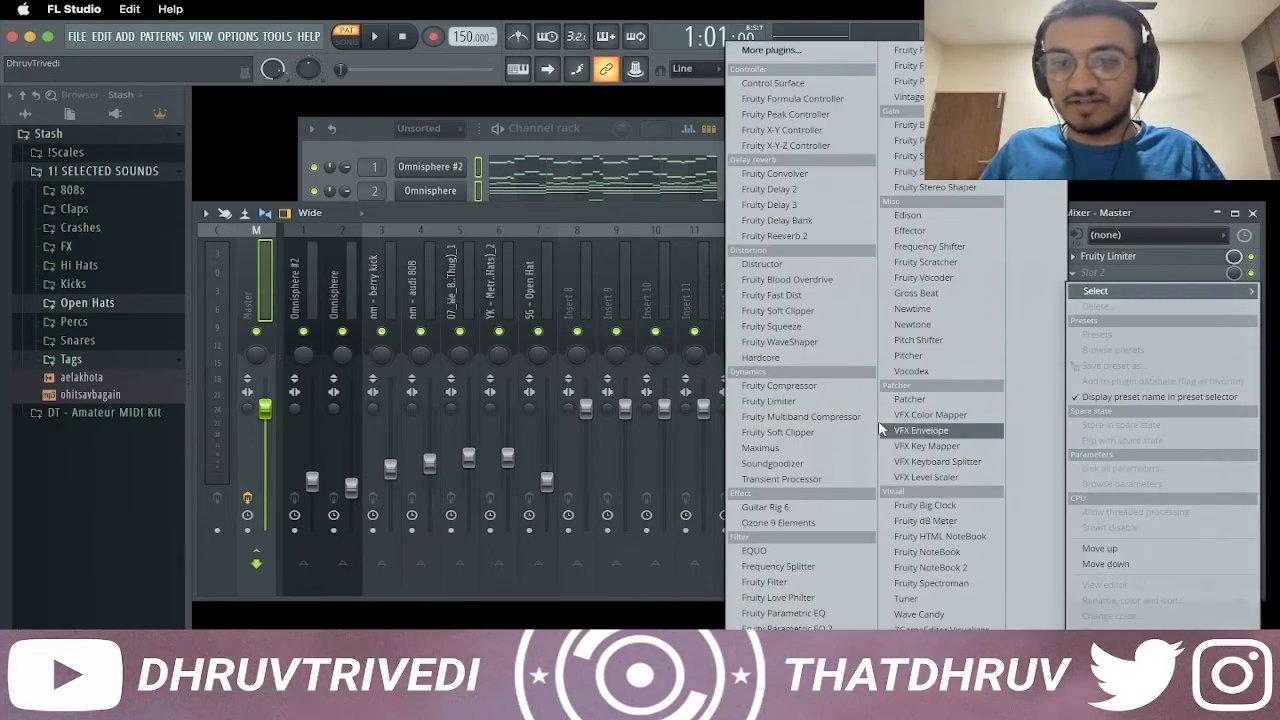
{"action": "left_click", "coordinate": [795, 521]}
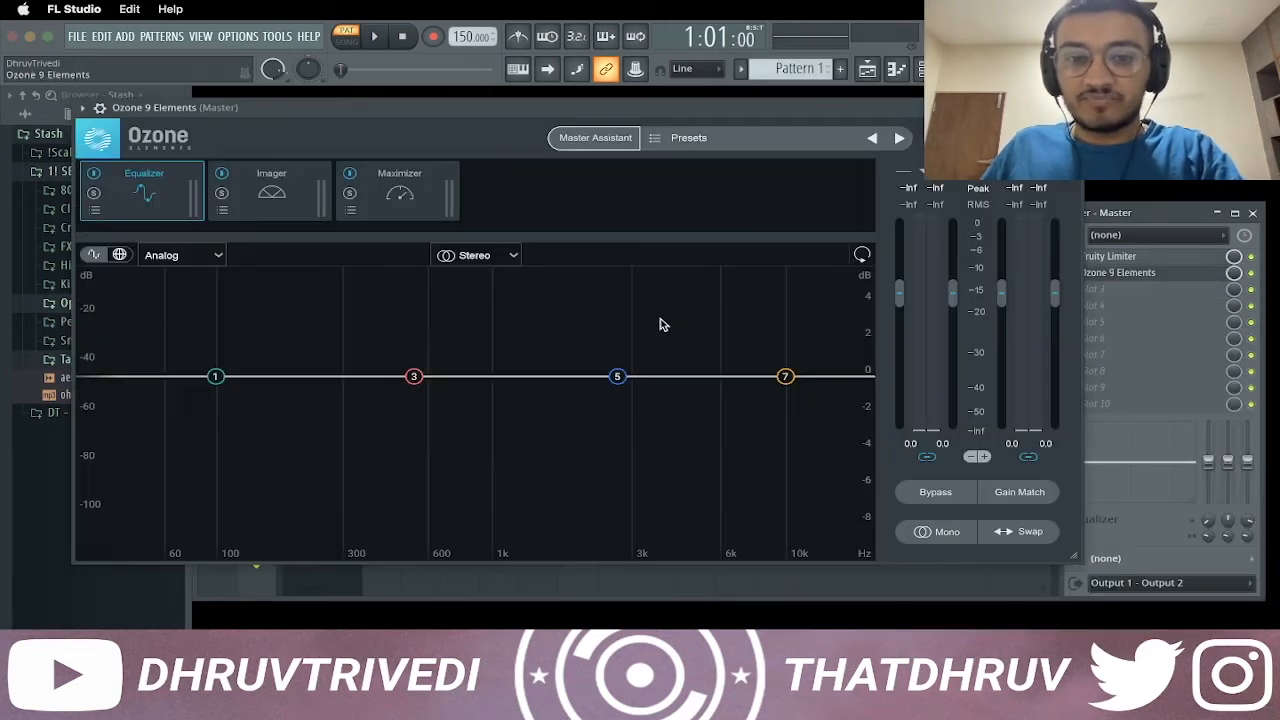
{"action": "left_click", "coordinate": [651, 142]}
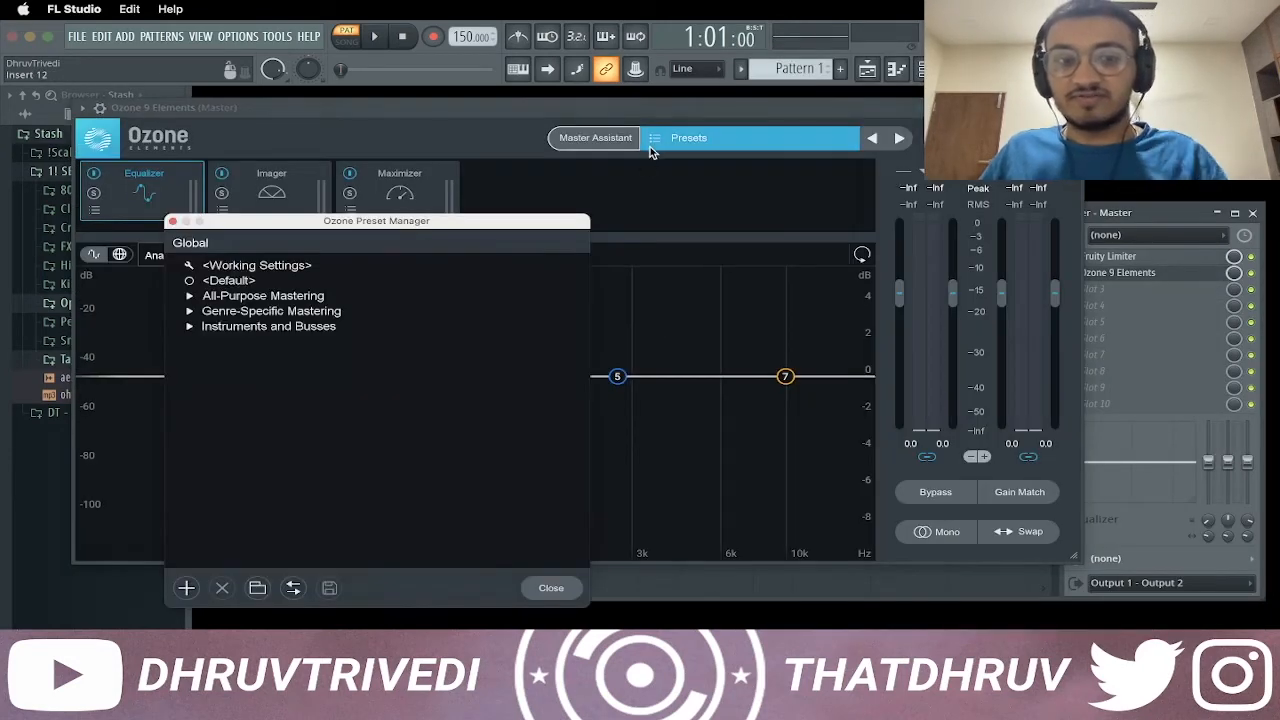
{"action": "left_click", "coordinate": [190, 311]}
{"action": "left_click", "coordinate": [245, 417]}
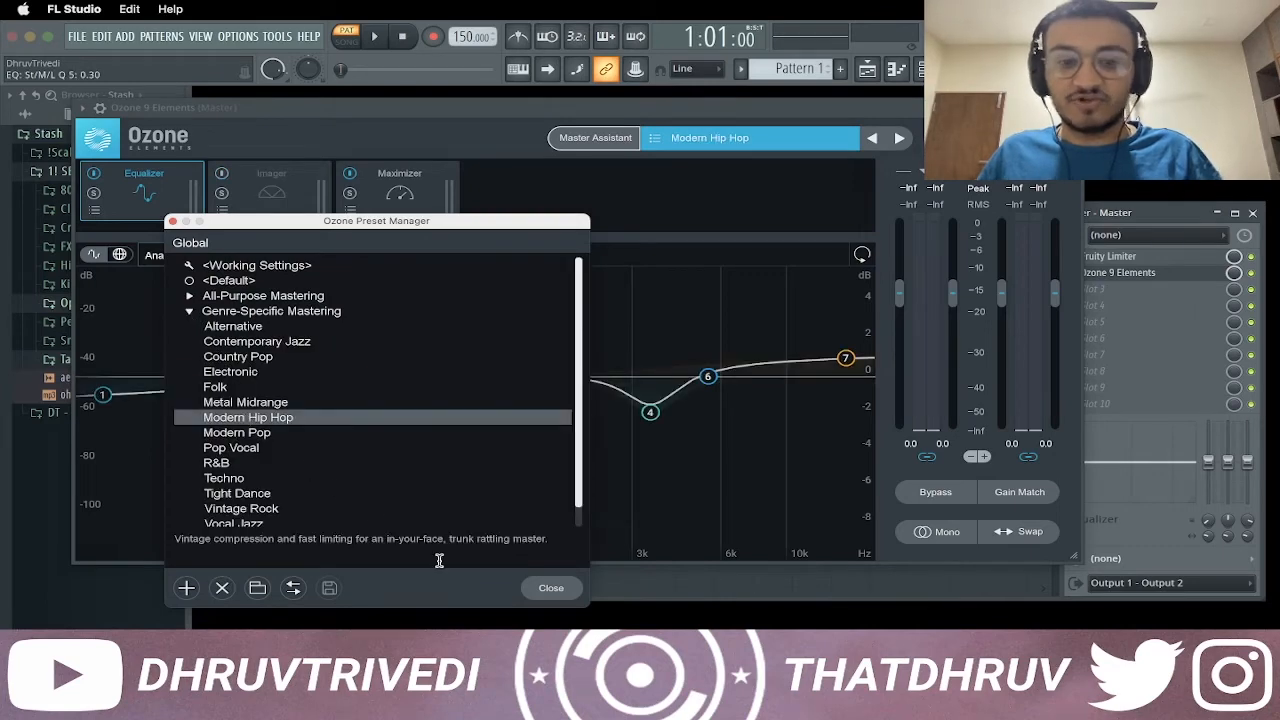
{"action": "left_click", "coordinate": [551, 588]}
{"action": "key", "text": "Escape"}
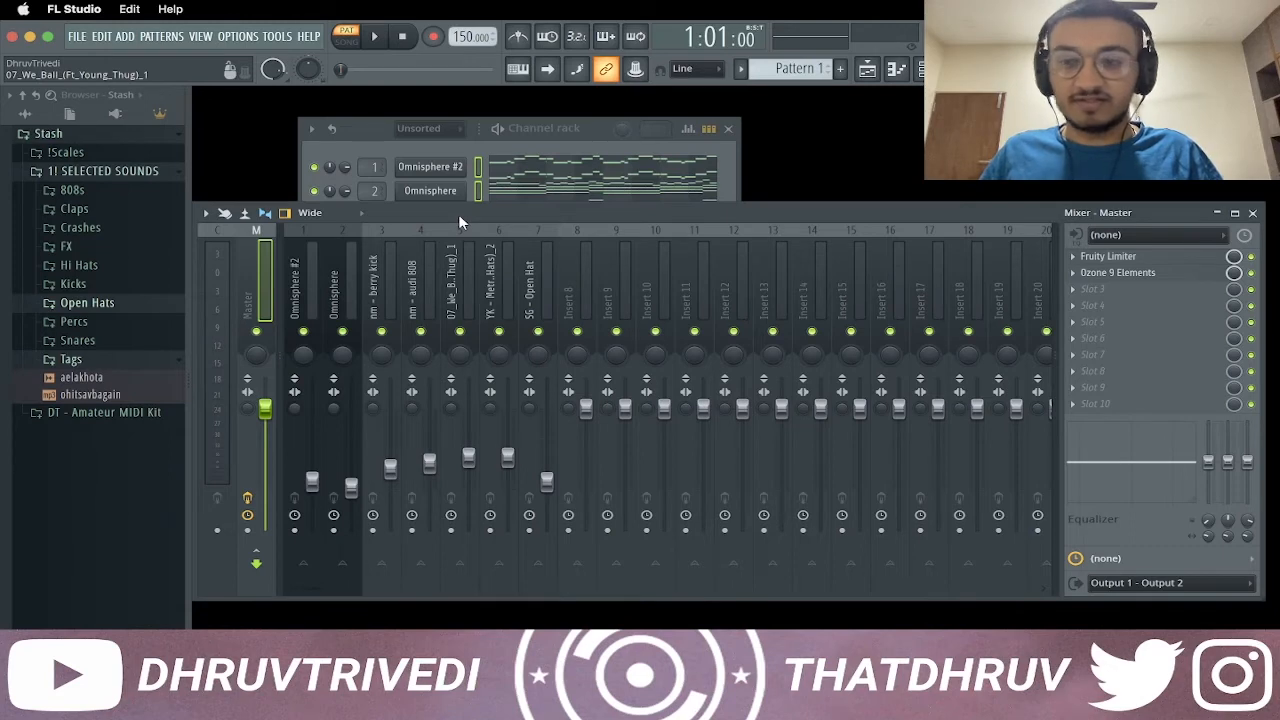
Play the mastered beat and split Pattern 1 by channel
{"action": "key", "text": "space"}
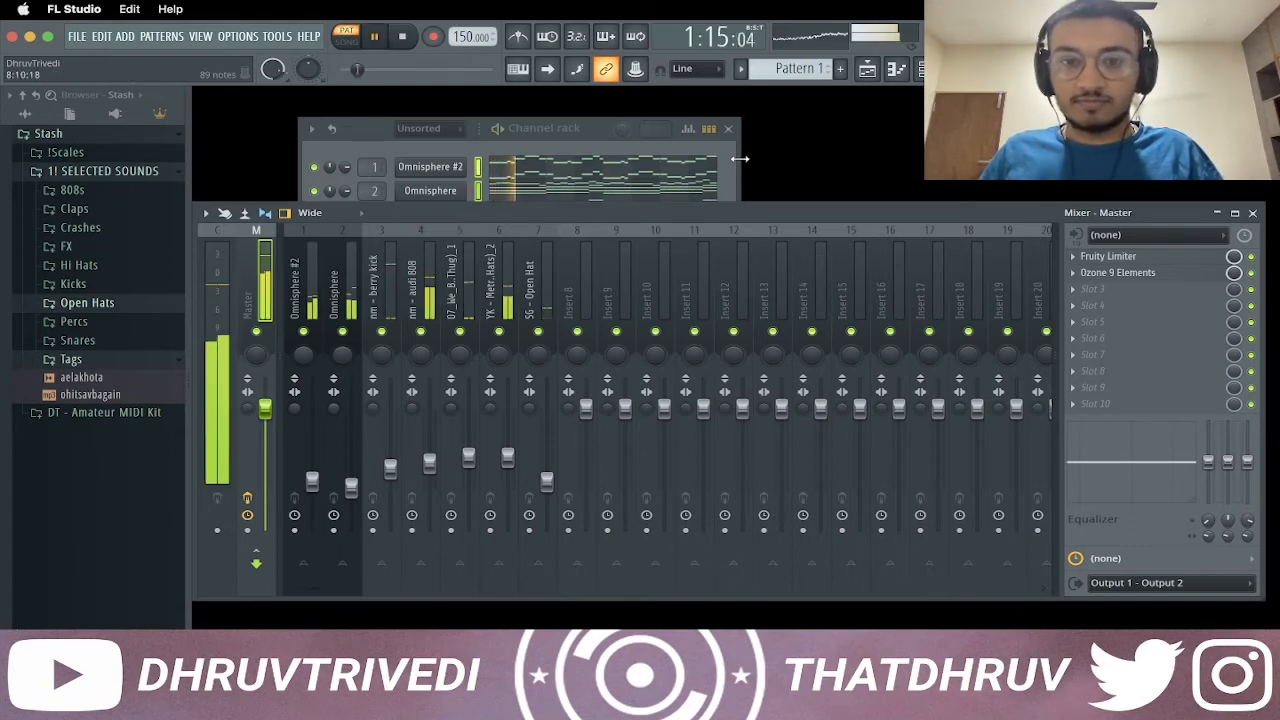
{"action": "left_click", "coordinate": [740, 68]}
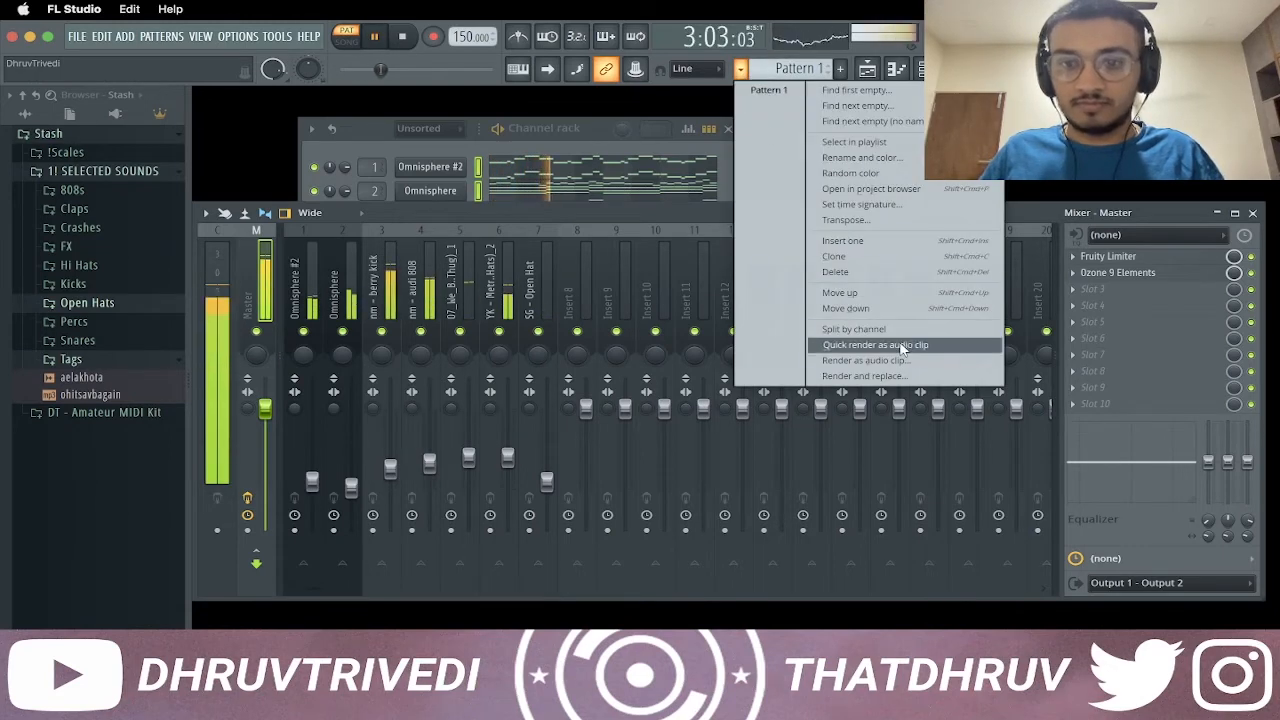
{"action": "left_click", "coordinate": [903, 345]}
{"action": "key", "text": "space"}
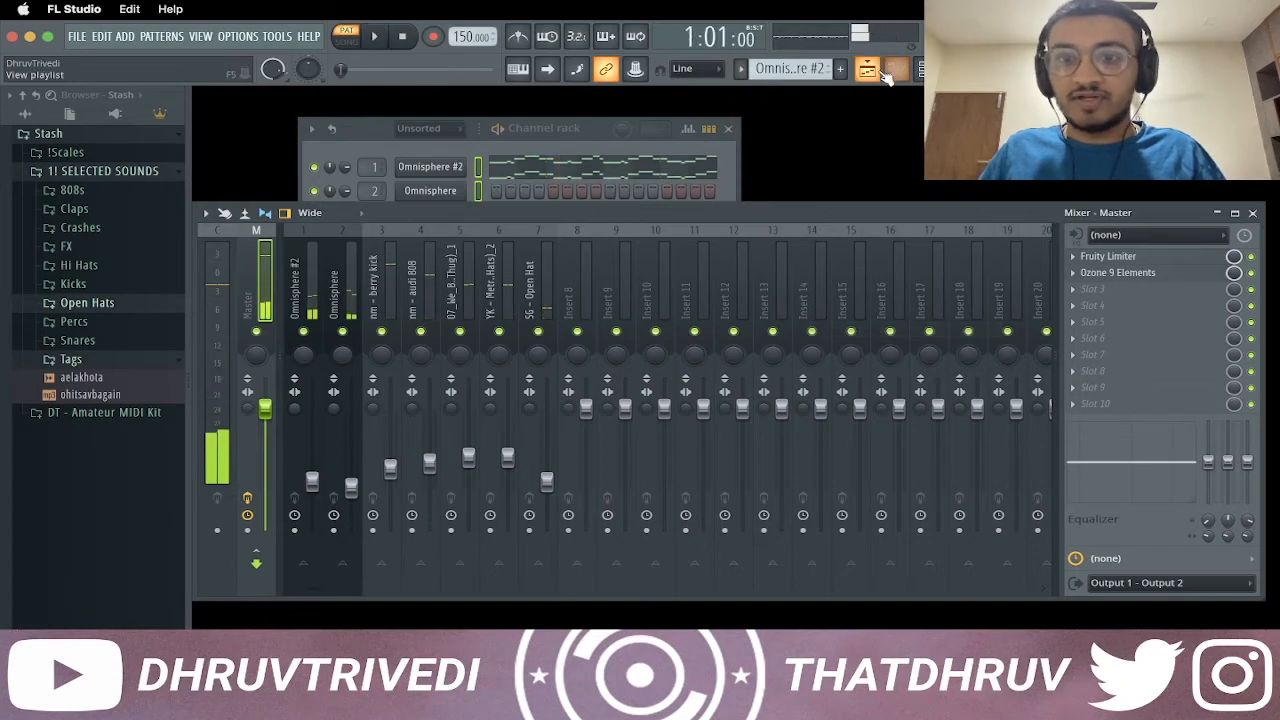
Place all seven patterns in the playlist on Tracks 1–7 from bar 1, extending the Open Hat clip to eight bars
{"action": "left_click", "coordinate": [884, 73]}
{"action": "left_click", "coordinate": [283, 298]}
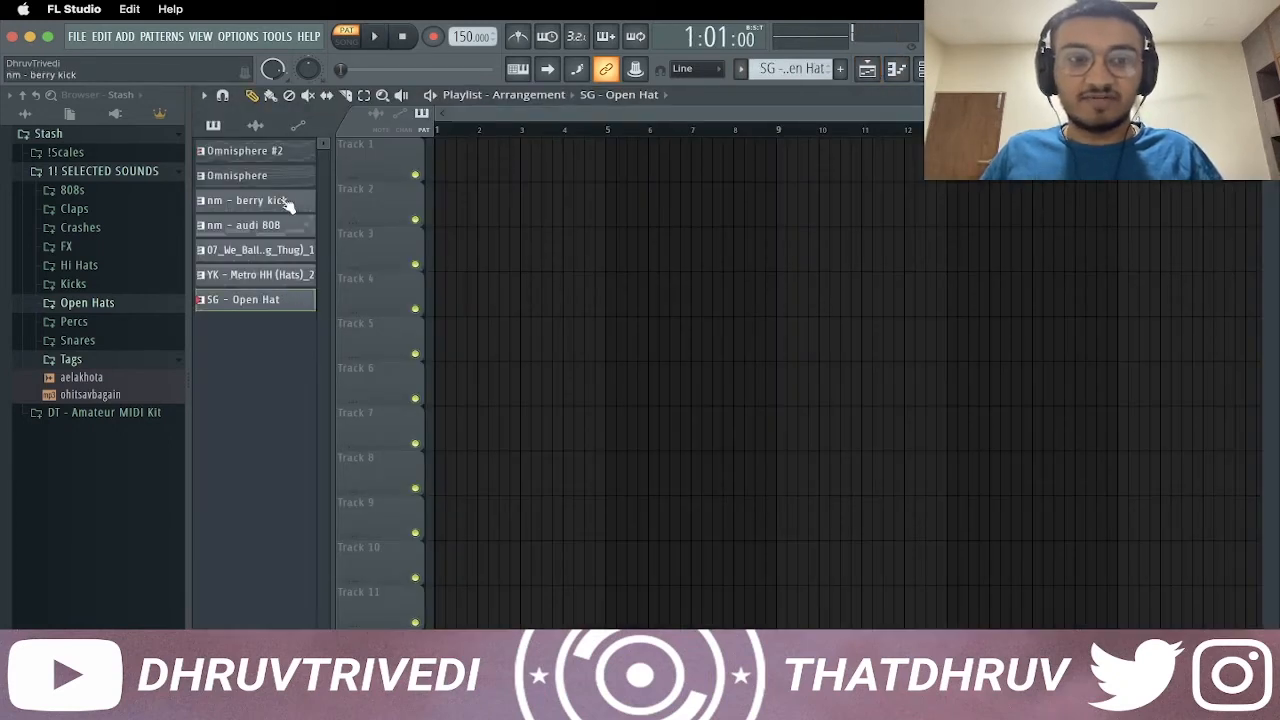
{"action": "left_click", "coordinate": [288, 158], "text": "shift"}
{"action": "left_click_drag", "start_coordinate": [288, 158], "coordinate": [440, 167]}
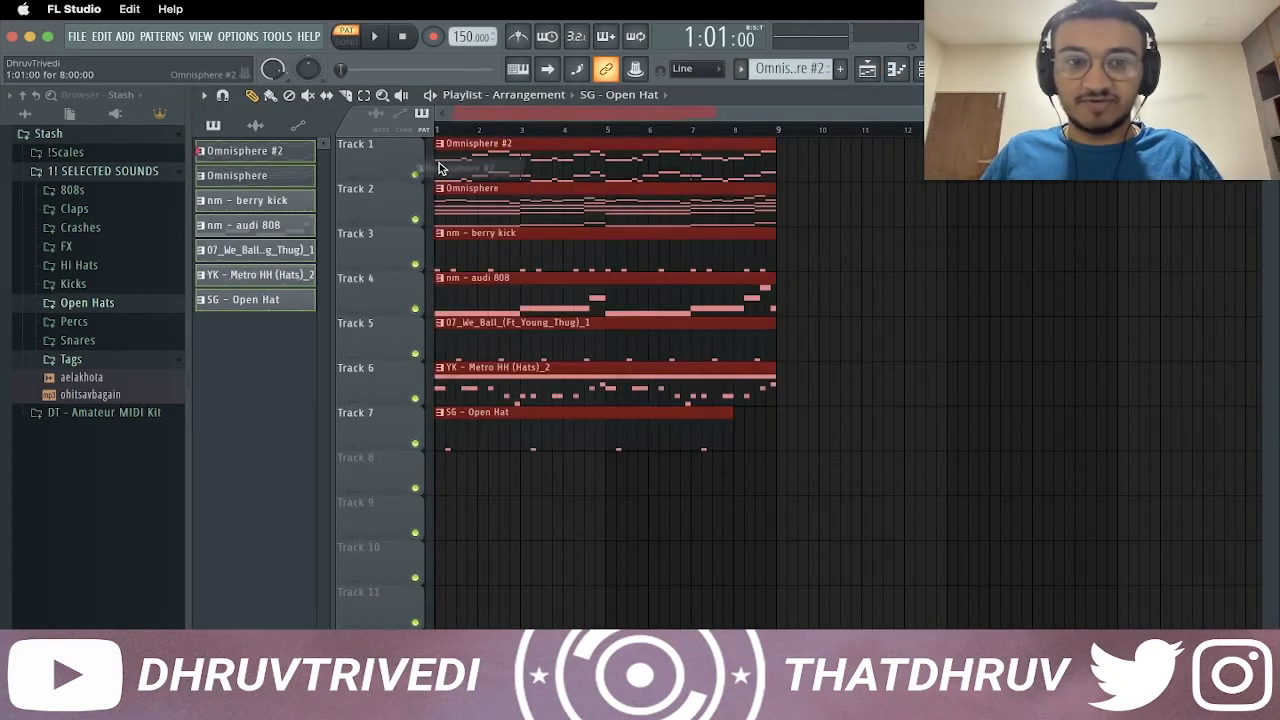
{"action": "key", "text": "super+d"}
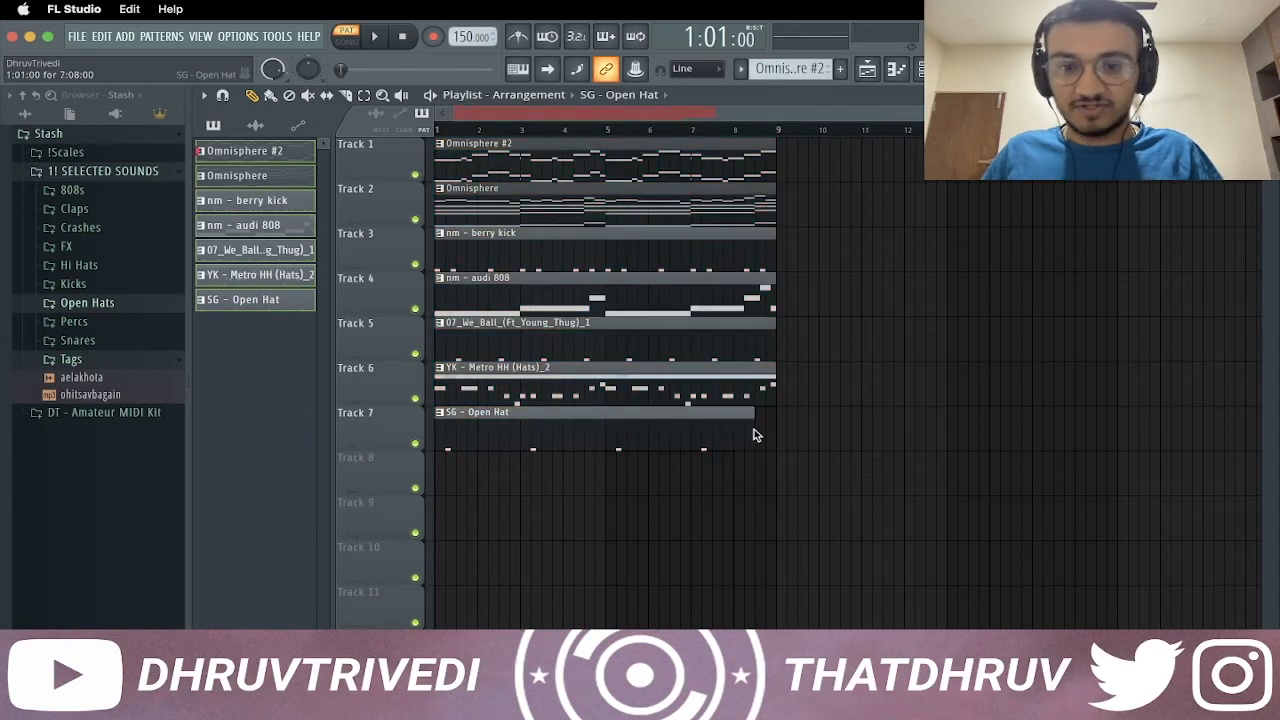
Duplicate the whole eight-bar block five times so the arrangement runs up to bar 49
{"action": "key", "text": "super+a"}
{"action": "key", "text": "super+b"}
{"action": "key", "text": "super+b"}
{"action": "key", "text": "super+b"}
{"action": "key", "text": "super+b"}
{"action": "key", "text": "super+b"}
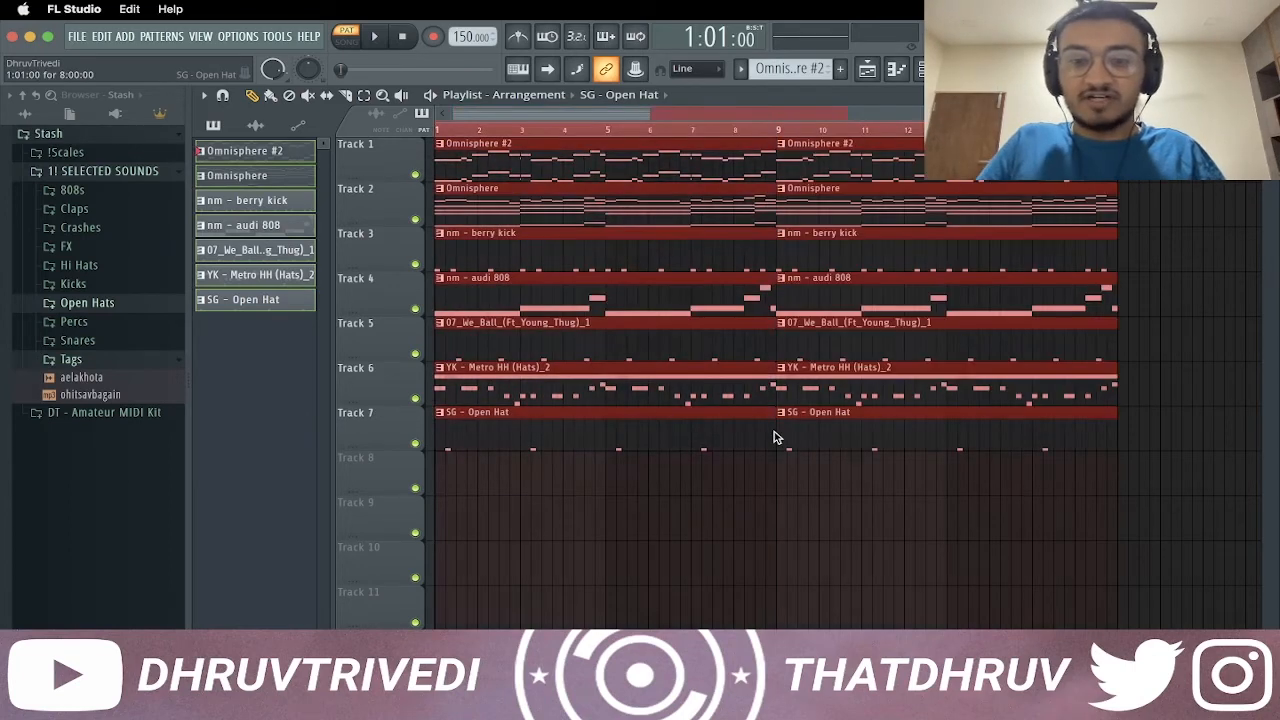
{"action": "key", "text": "super+d"}
Delete every clip except Omnisphere from the first eight bars of the arrangement
{"action": "scroll", "coordinate": [862, 134], "scroll_direction": "down", "scroll_amount": 5}
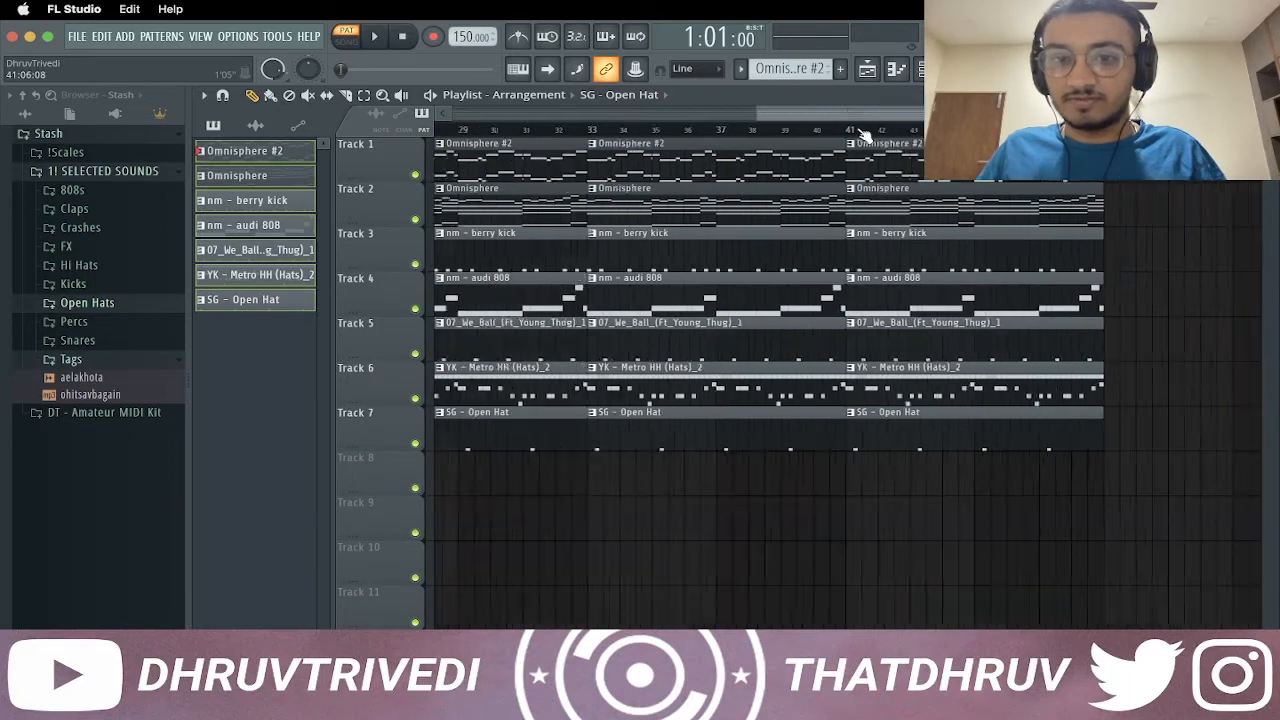
{"action": "right_click", "coordinate": [519, 174]}
{"action": "right_click", "coordinate": [517, 248]}
{"action": "right_click", "coordinate": [513, 366]}
{"action": "right_click", "coordinate": [485, 412]}
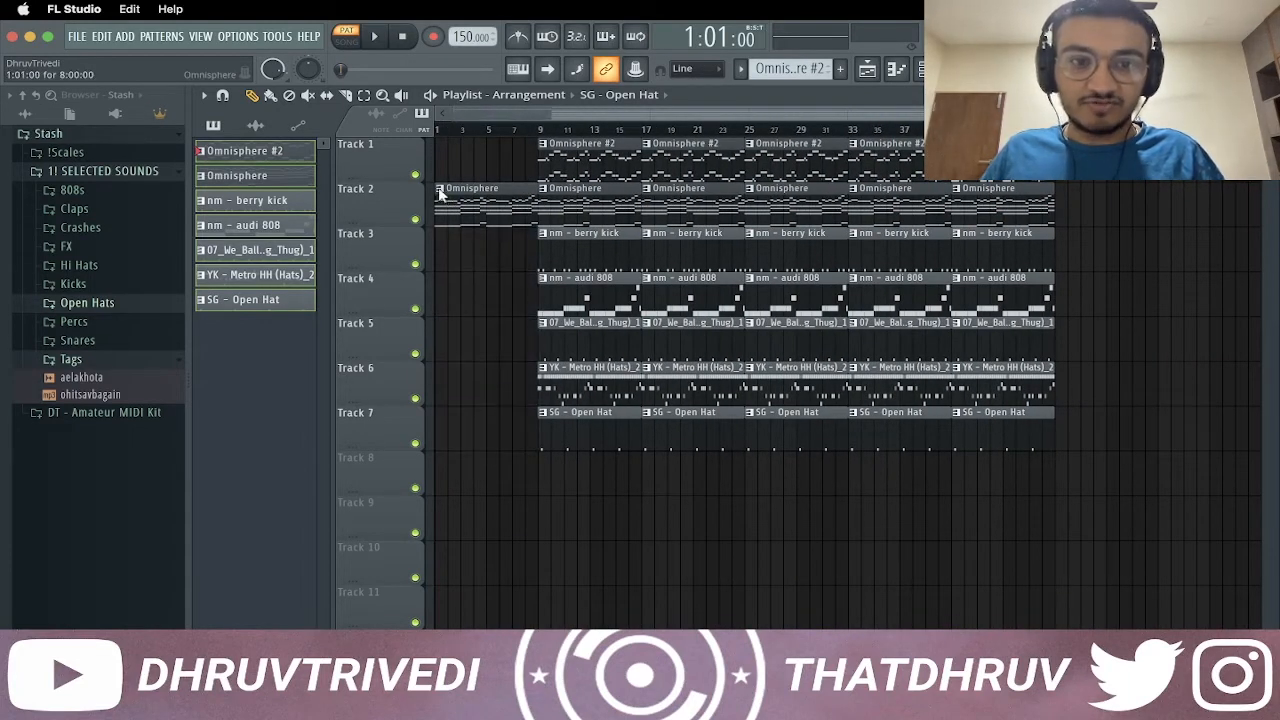
Make the Omnisphere clip in the first eight bars a unique pattern and open it in the piano roll
{"action": "left_click", "coordinate": [440, 195]}
{"action": "left_click", "coordinate": [490, 296]}
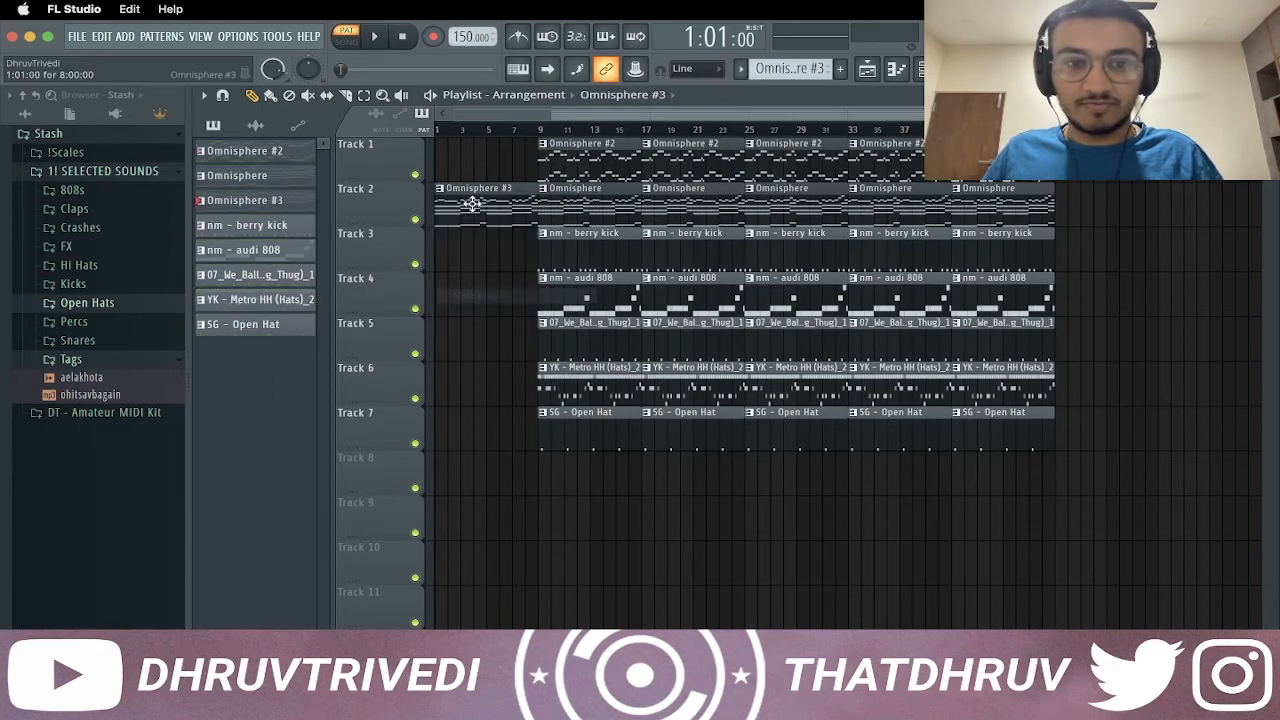
{"action": "double_click", "coordinate": [472, 204]}
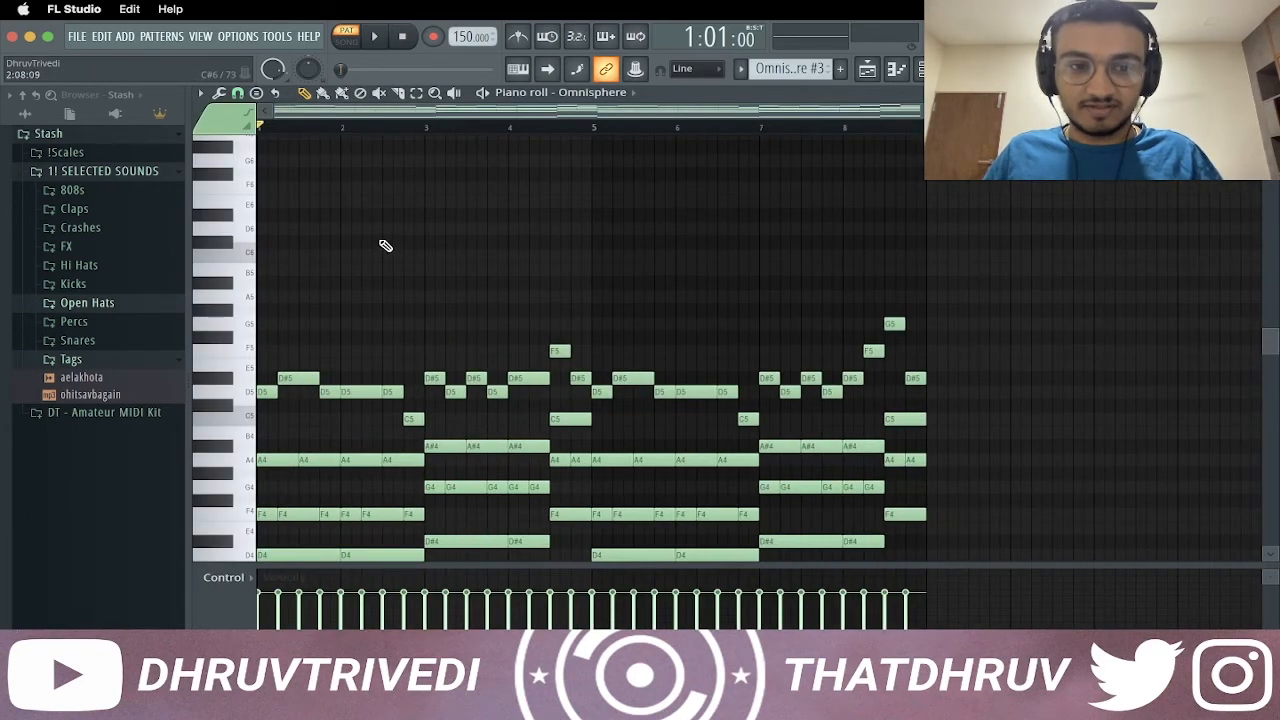
{"action": "scroll", "coordinate": [385, 246], "scroll_direction": "down", "scroll_amount": 5}
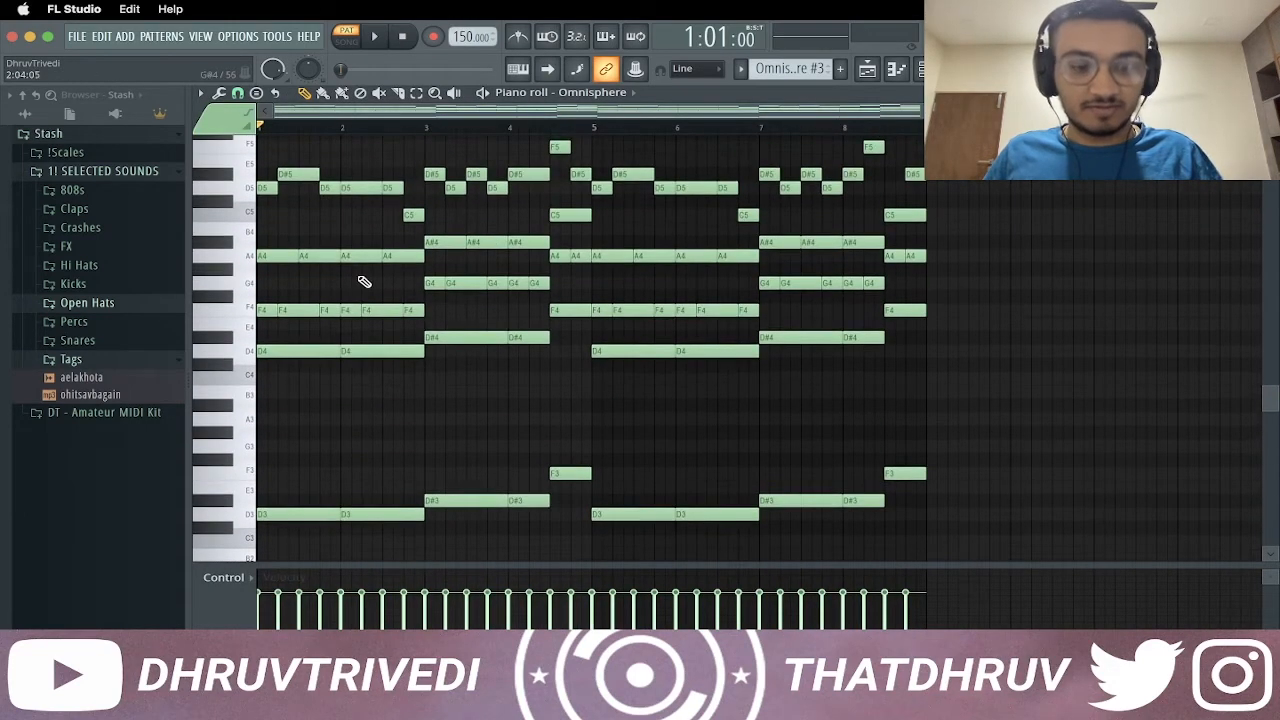
Delete the repeated F4, A4, G4 and A#4 chord notes in the first four bars, keeping one per chord
{"action": "left_click_drag", "start_coordinate": [308, 306], "coordinate": [408, 318]}
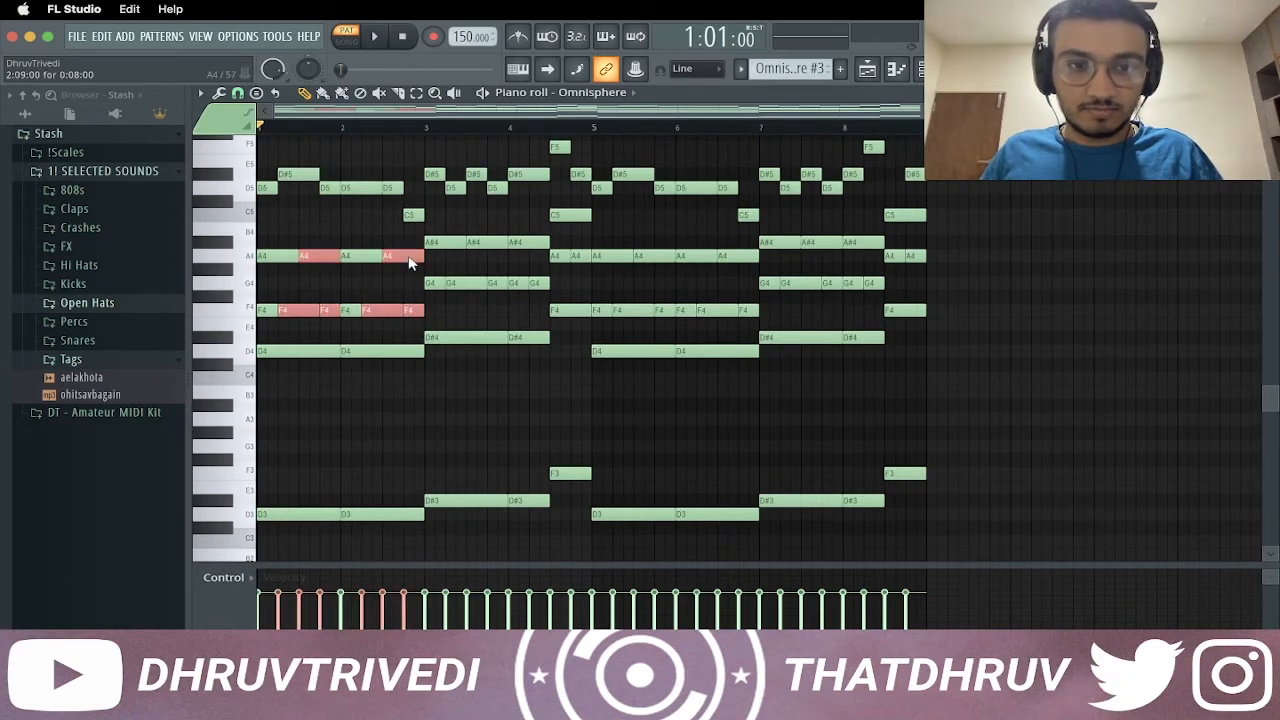
{"action": "left_click_drag", "start_coordinate": [488, 290], "coordinate": [496, 288]}
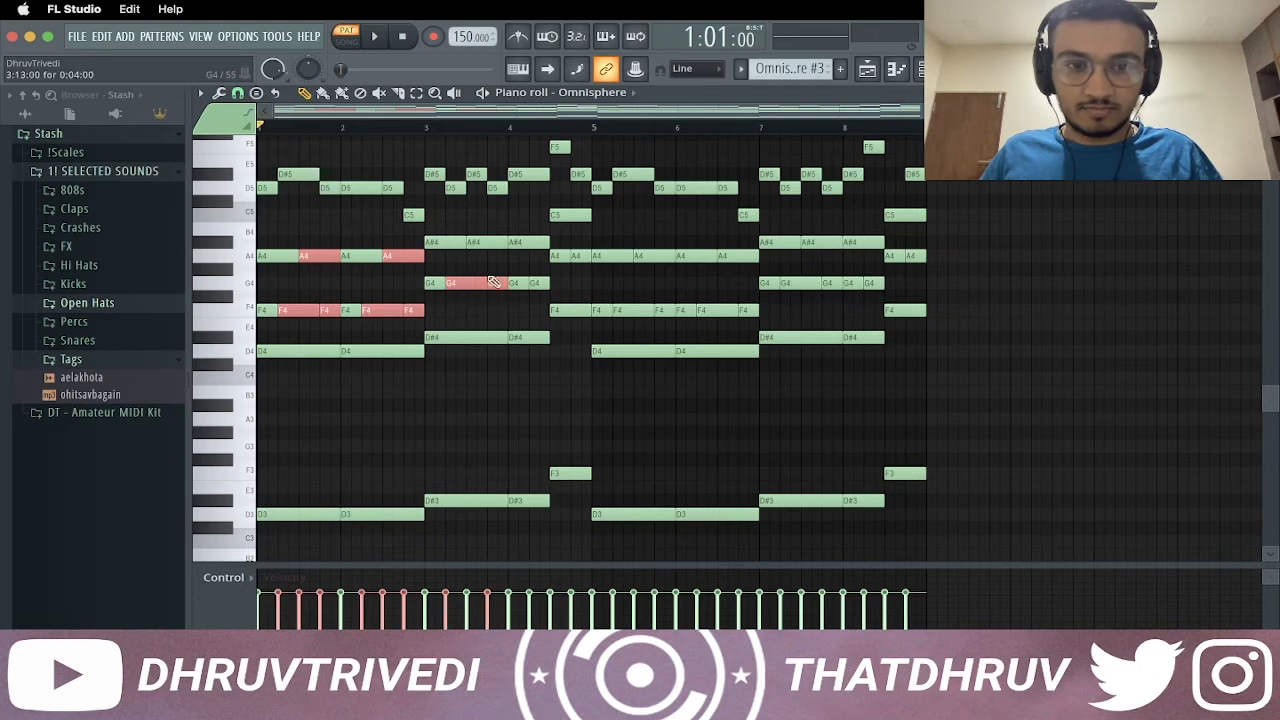
{"action": "left_click_drag", "start_coordinate": [468, 238], "coordinate": [488, 243]}
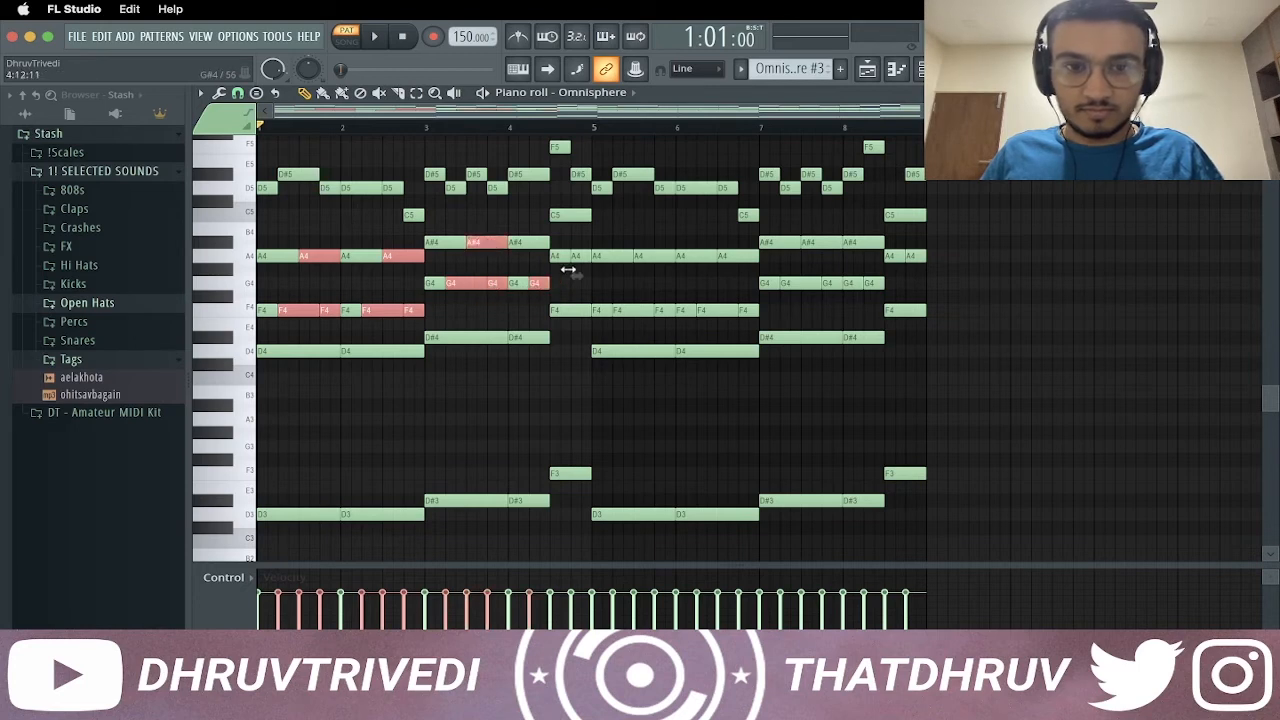
{"action": "key", "text": "Delete"}
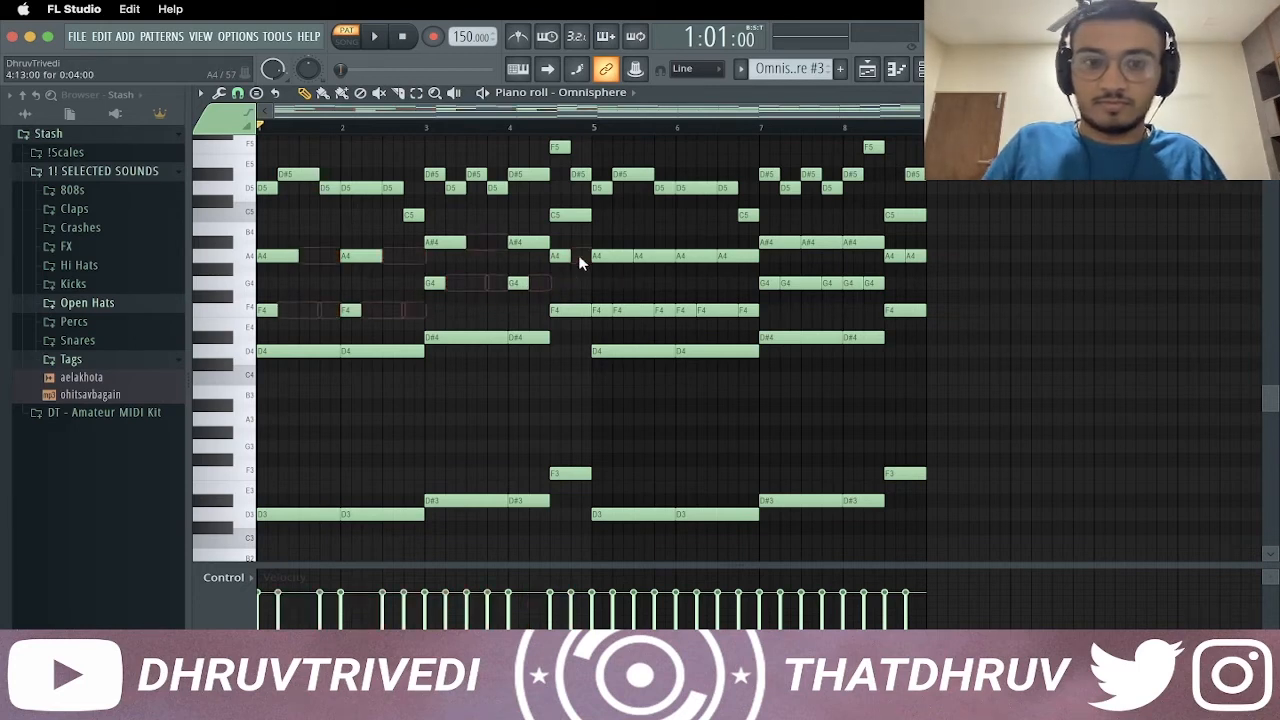
Lengthen the remaining F4, G4, A4 and A#4 notes in bars 1–4 so they sustain across the gaps as held chords
{"action": "left_click_drag", "start_coordinate": [266, 307], "coordinate": [362, 330]}
{"action": "left_click_drag", "start_coordinate": [426, 279], "coordinate": [519, 285]}
{"action": "left_click_drag", "start_coordinate": [279, 243], "coordinate": [377, 277]}
{"action": "left_click", "coordinate": [445, 243], "text": "shift"}
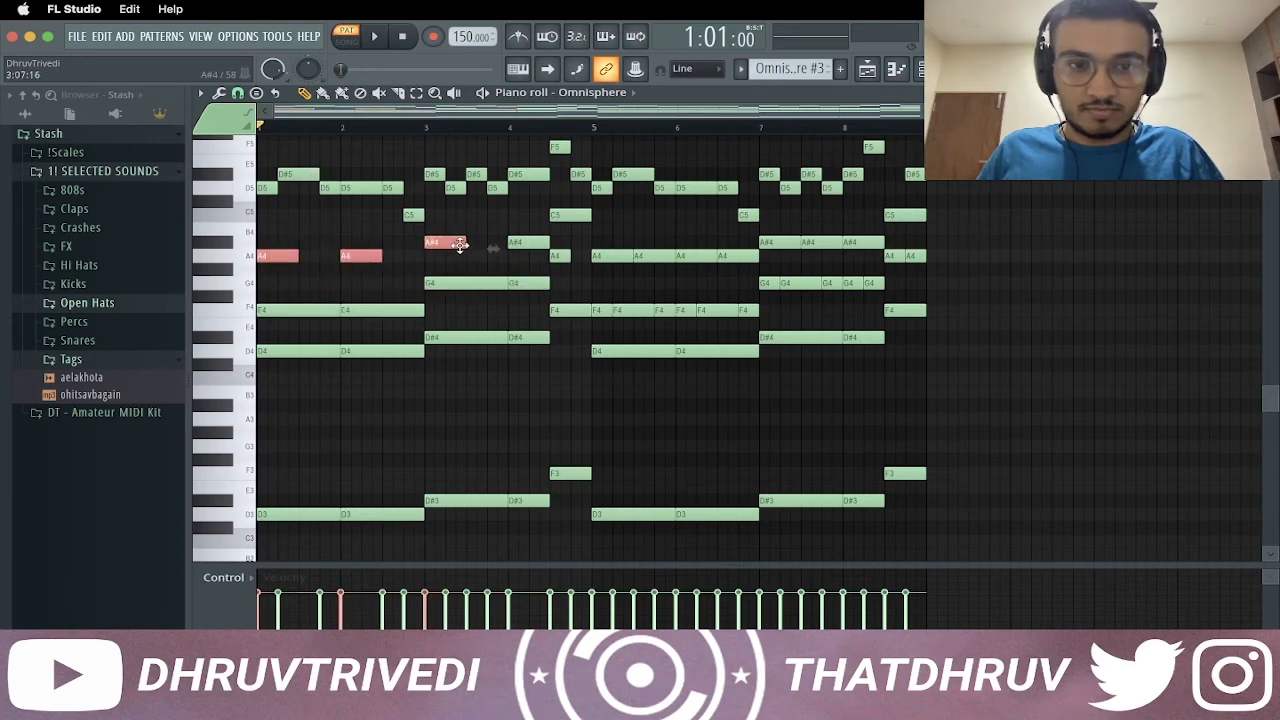
{"action": "left_click_drag", "start_coordinate": [462, 245], "coordinate": [499, 249]}
{"action": "key", "text": "super+d"}
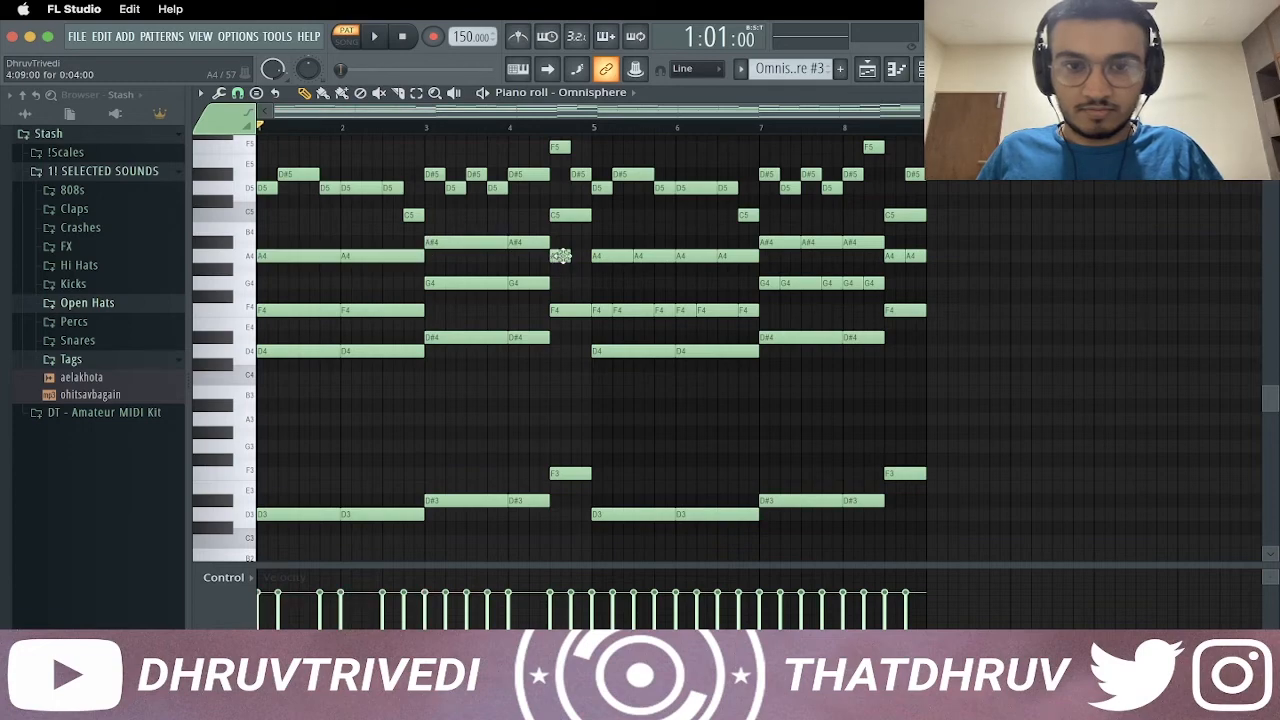
Replace bars 5–8 of the Omnisphere pattern with the same held chords, keeping the original top melody with its G5 ending
{"action": "scroll", "coordinate": [630, 276], "scroll_direction": "up", "scroll_amount": 4}
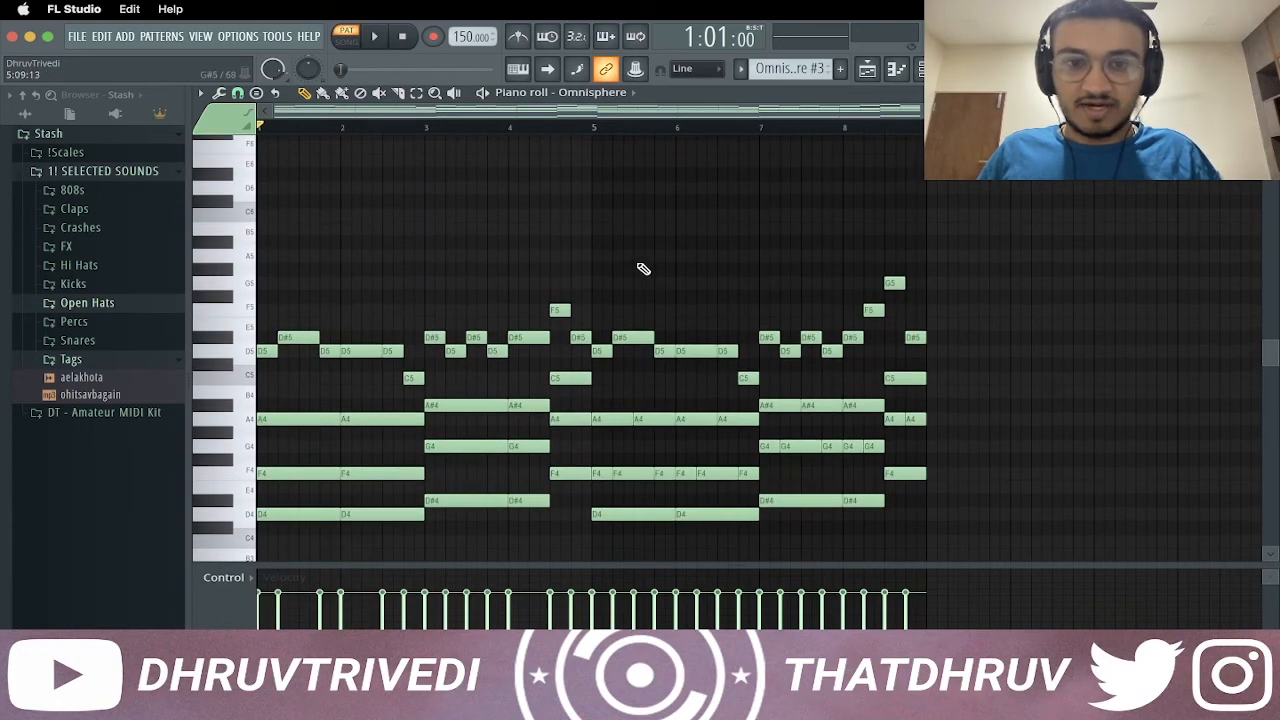
{"action": "left_click_drag", "start_coordinate": [607, 236], "coordinate": [959, 565]}
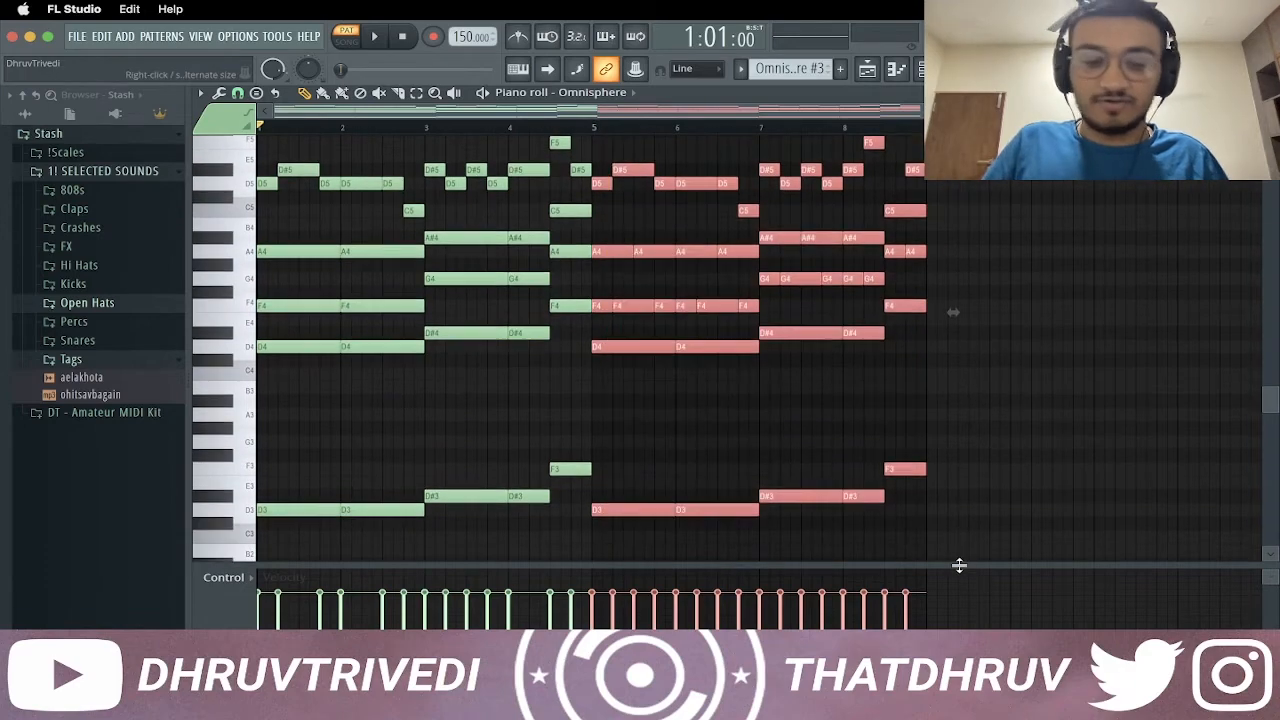
{"action": "key", "text": "Delete"}
{"action": "key", "text": "super+b"}
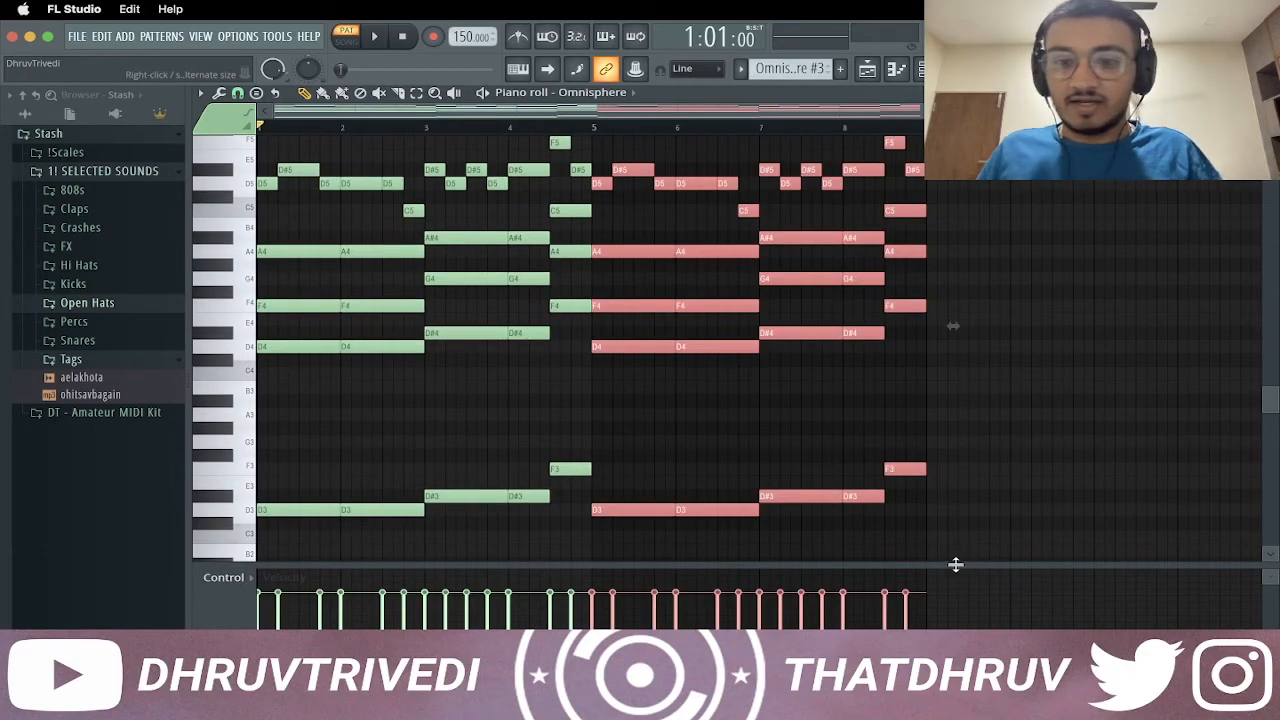
{"action": "scroll", "coordinate": [930, 380], "scroll_direction": "up", "scroll_amount": 4}
{"action": "key", "text": "super+d"}
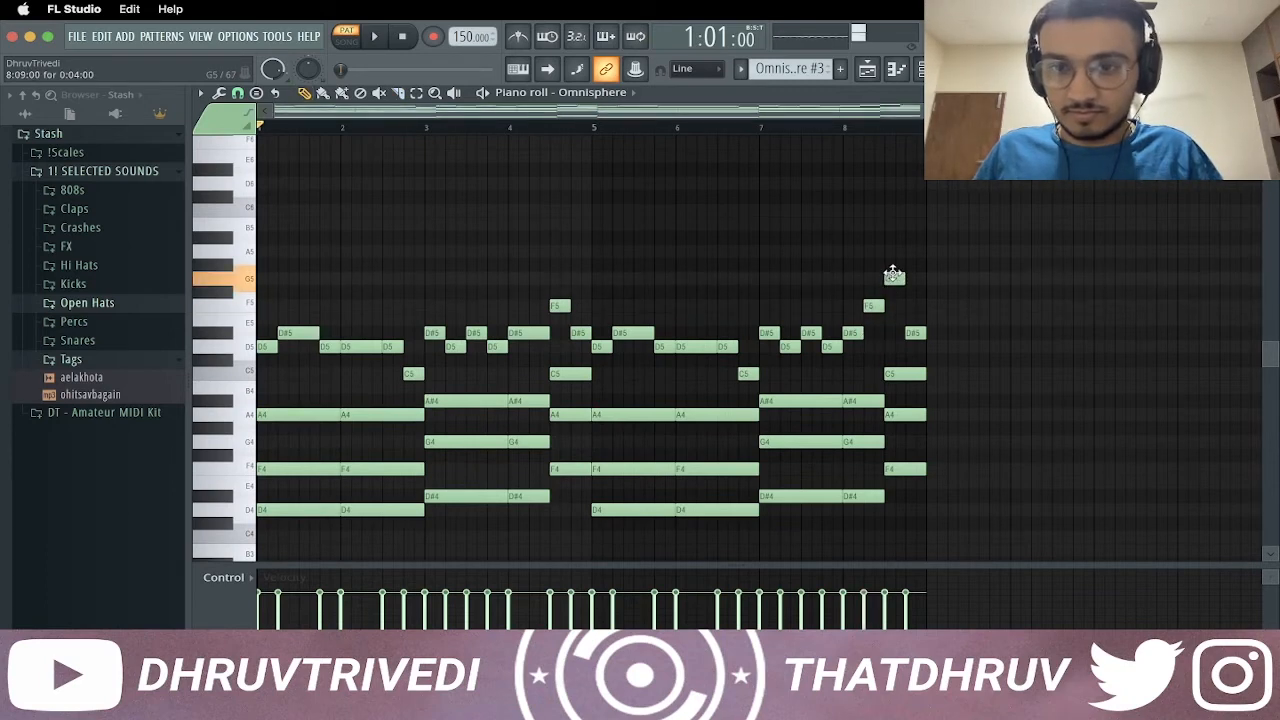
Return to the playlist and delete the Omnisphere #2, kick, 808, clap and Open Hat clips from the block starting at bar 9
{"action": "key", "text": "F7"}
{"action": "left_click", "coordinate": [728, 128]}
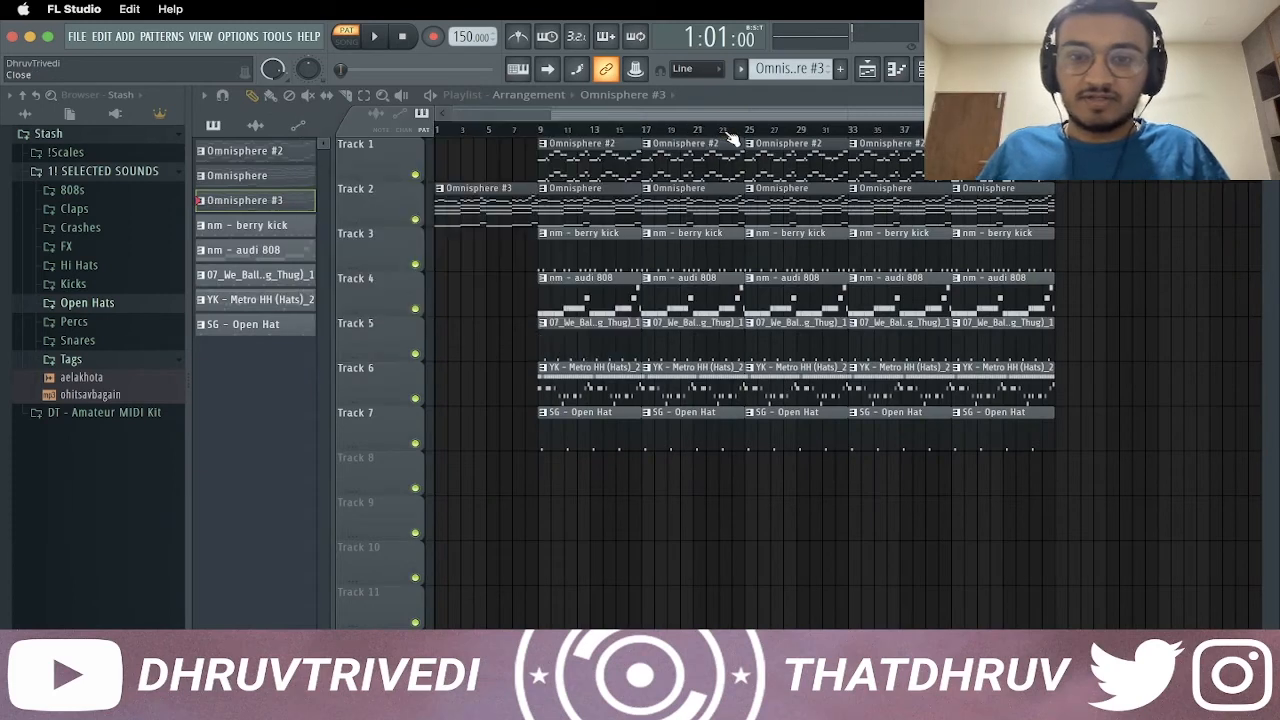
{"action": "right_click", "coordinate": [607, 160]}
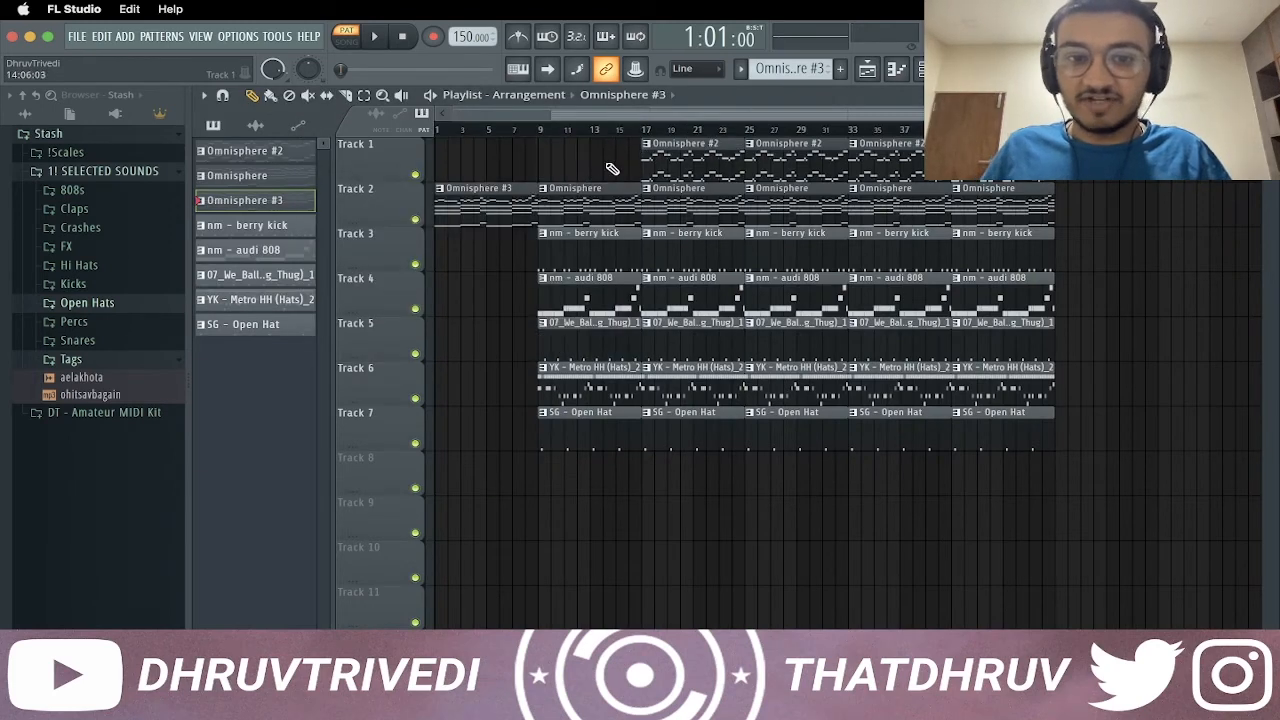
{"action": "right_click", "coordinate": [606, 234]}
{"action": "right_click", "coordinate": [600, 305]}
{"action": "right_click", "coordinate": [596, 349]}
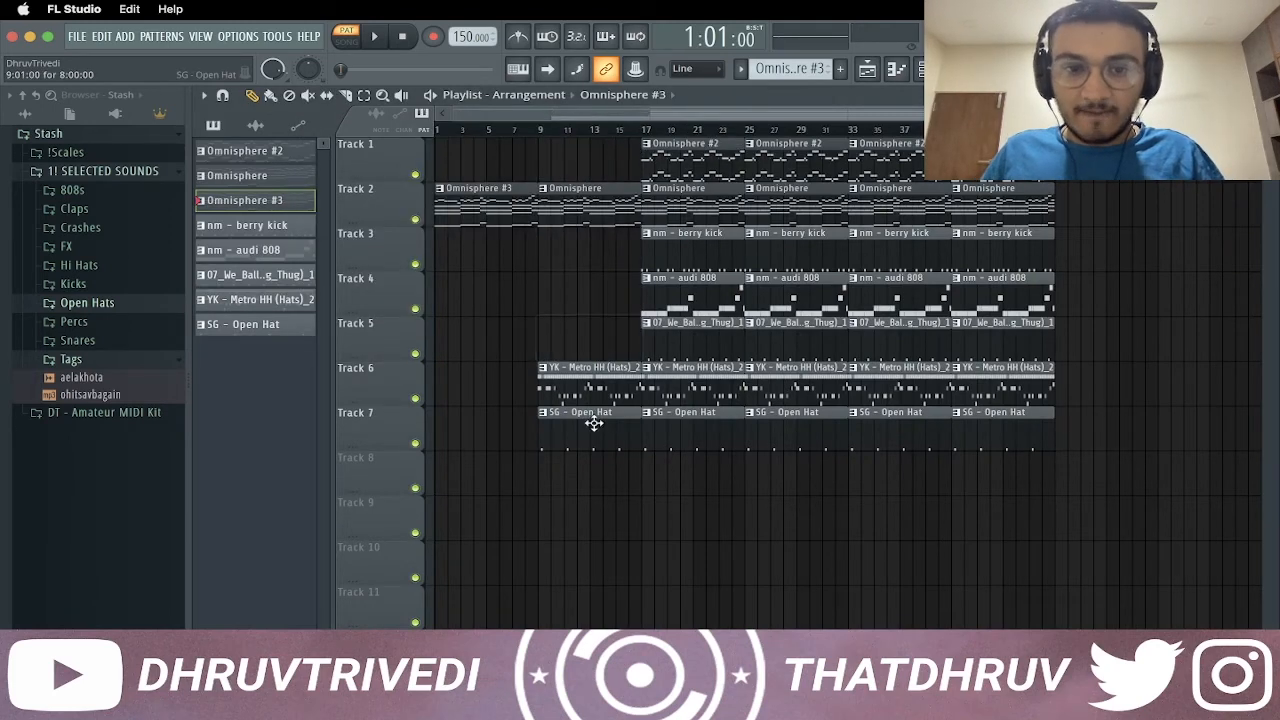
{"action": "right_click", "coordinate": [595, 430]}
Make the hi-hat clip at bar 9 unique and delete its steady C5 notes across all eight bars, keeping the fast C5 rolls
{"action": "right_click", "coordinate": [542, 378]}
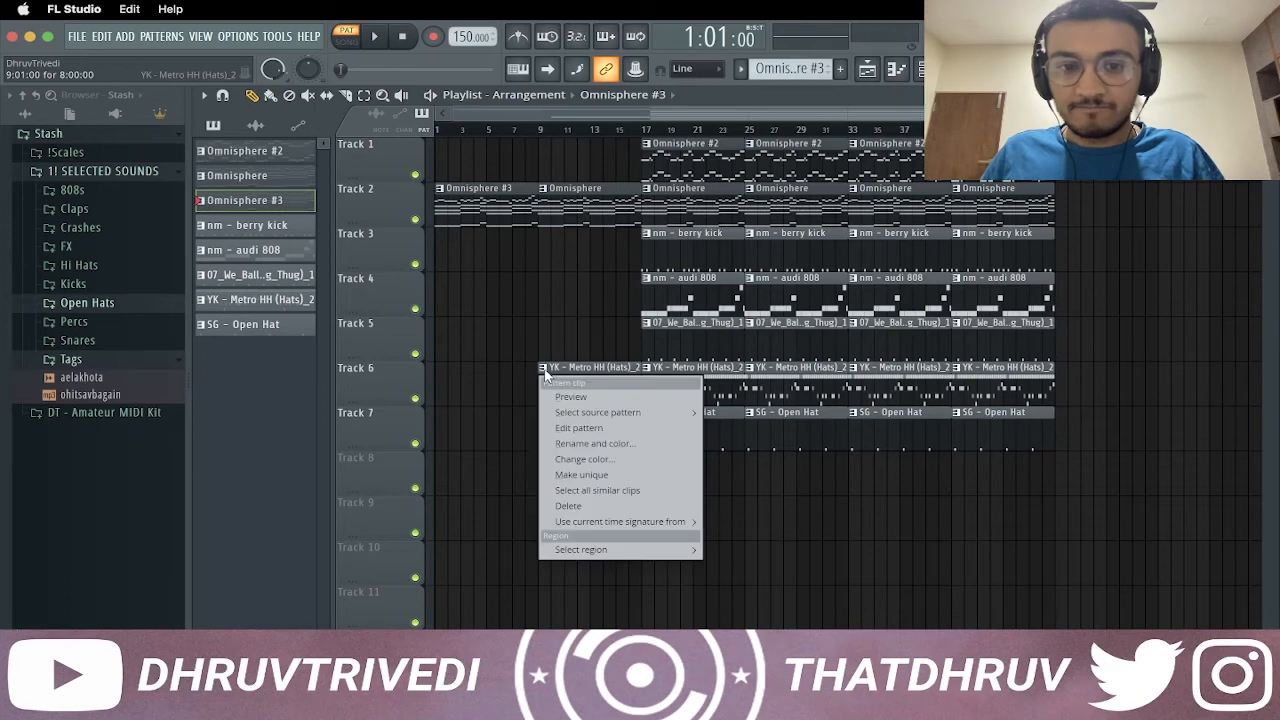
{"action": "left_click", "coordinate": [608, 474]}
{"action": "double_click", "coordinate": [593, 391]}
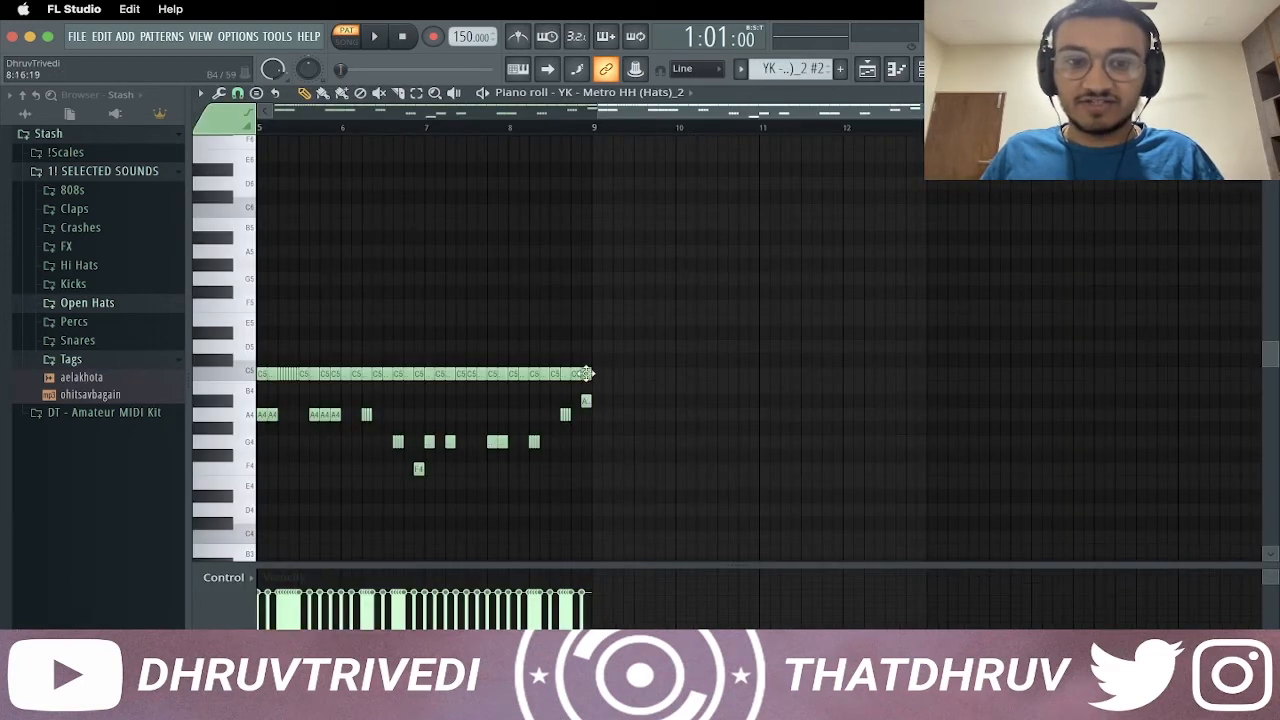
{"action": "key", "text": "ctrl+b"}
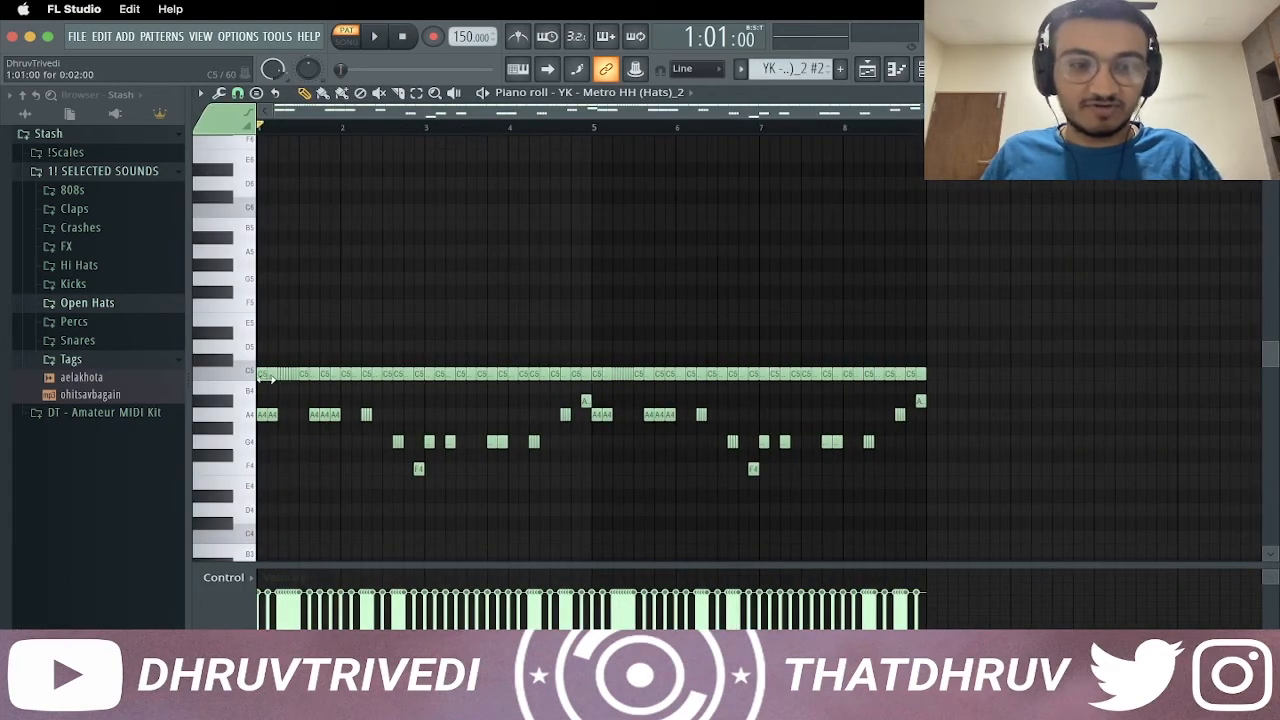
{"action": "left_click", "coordinate": [268, 378]}
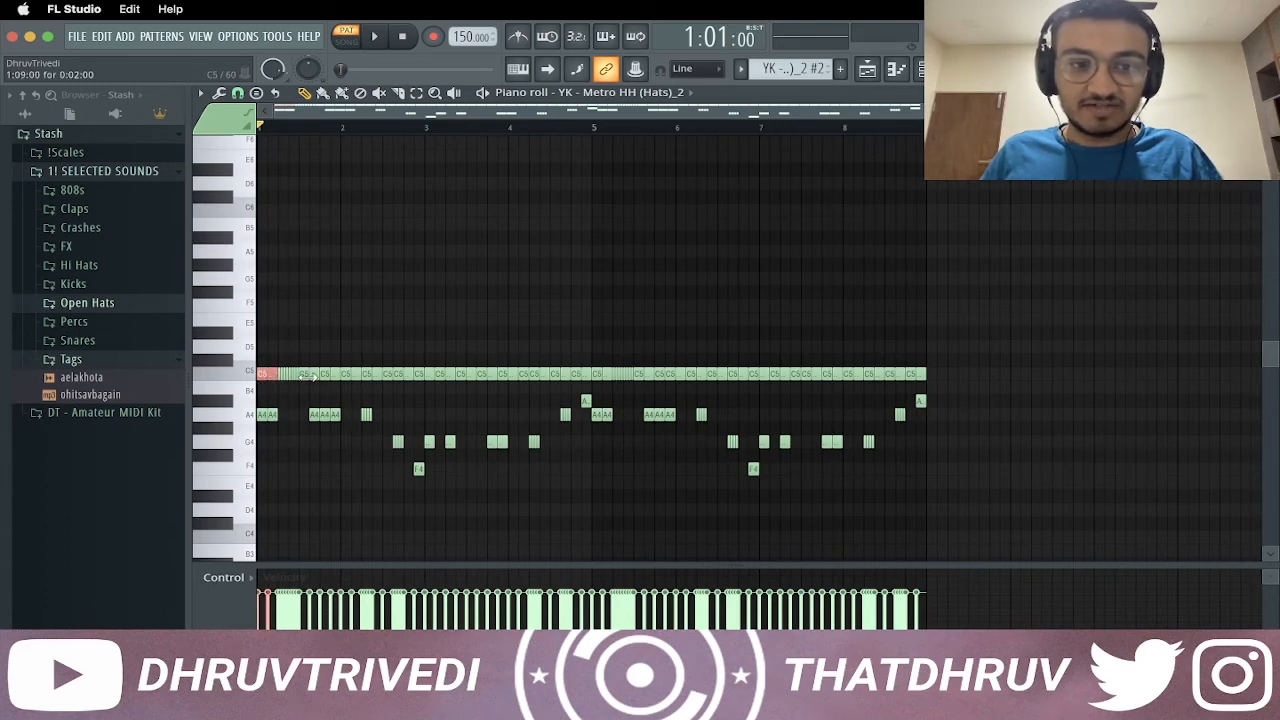
{"action": "left_click_drag", "start_coordinate": [308, 377], "coordinate": [934, 386]}
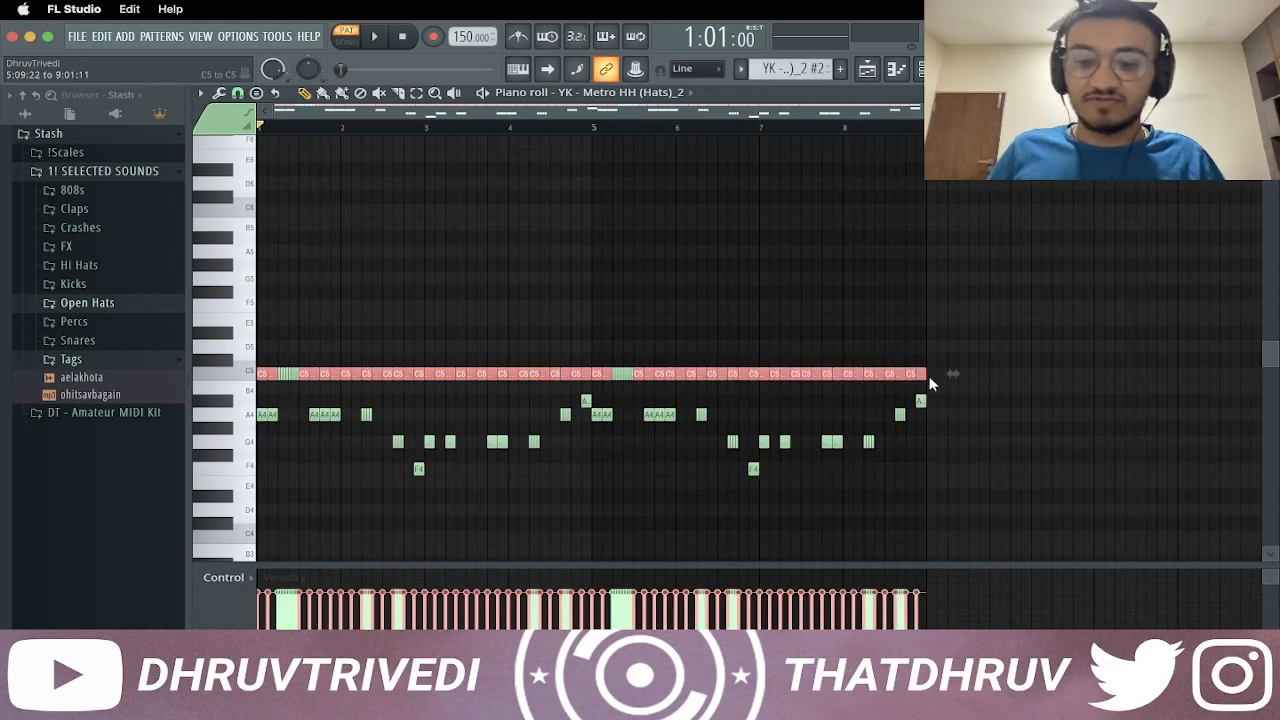
{"action": "key", "text": "Delete"}
{"action": "key", "text": "F5"}
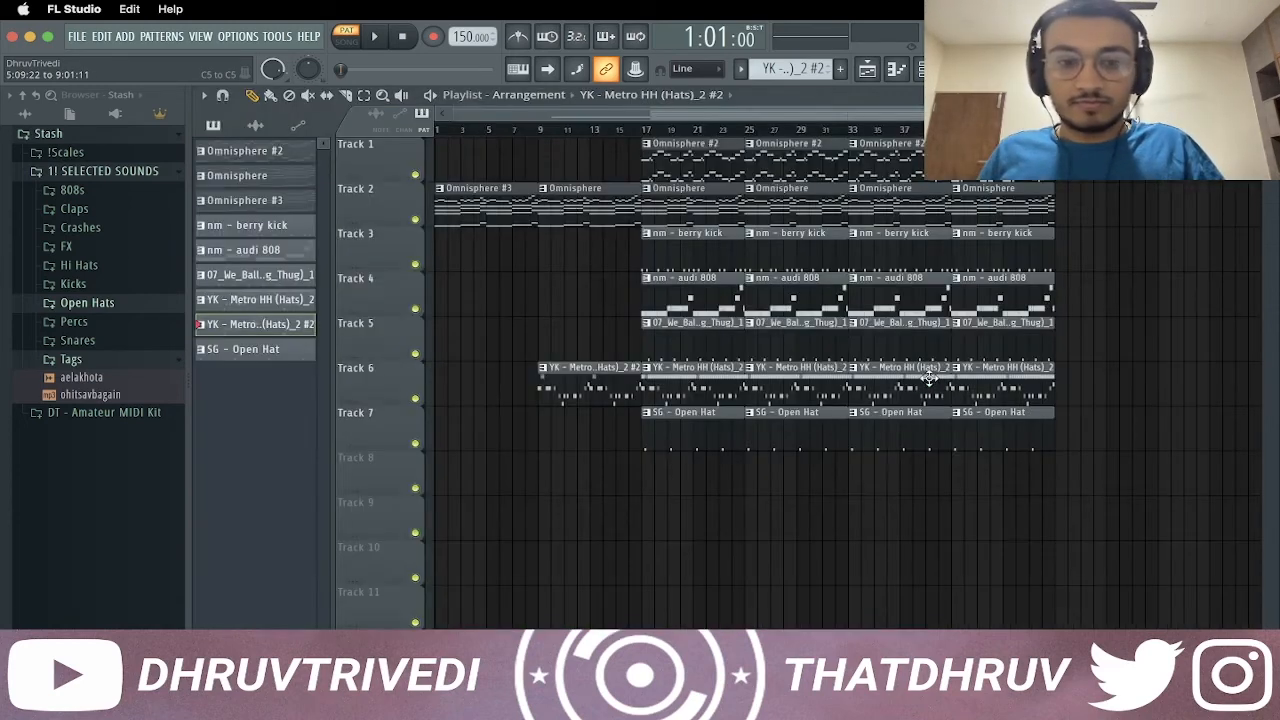
Delete the berry kick, Omnisphere #2 and Open Hat clips at bar 17, plus the Omnisphere #2 clip at bar 33
{"action": "right_click", "coordinate": [700, 250]}
{"action": "right_click", "coordinate": [700, 158]}
{"action": "right_click", "coordinate": [714, 437]}
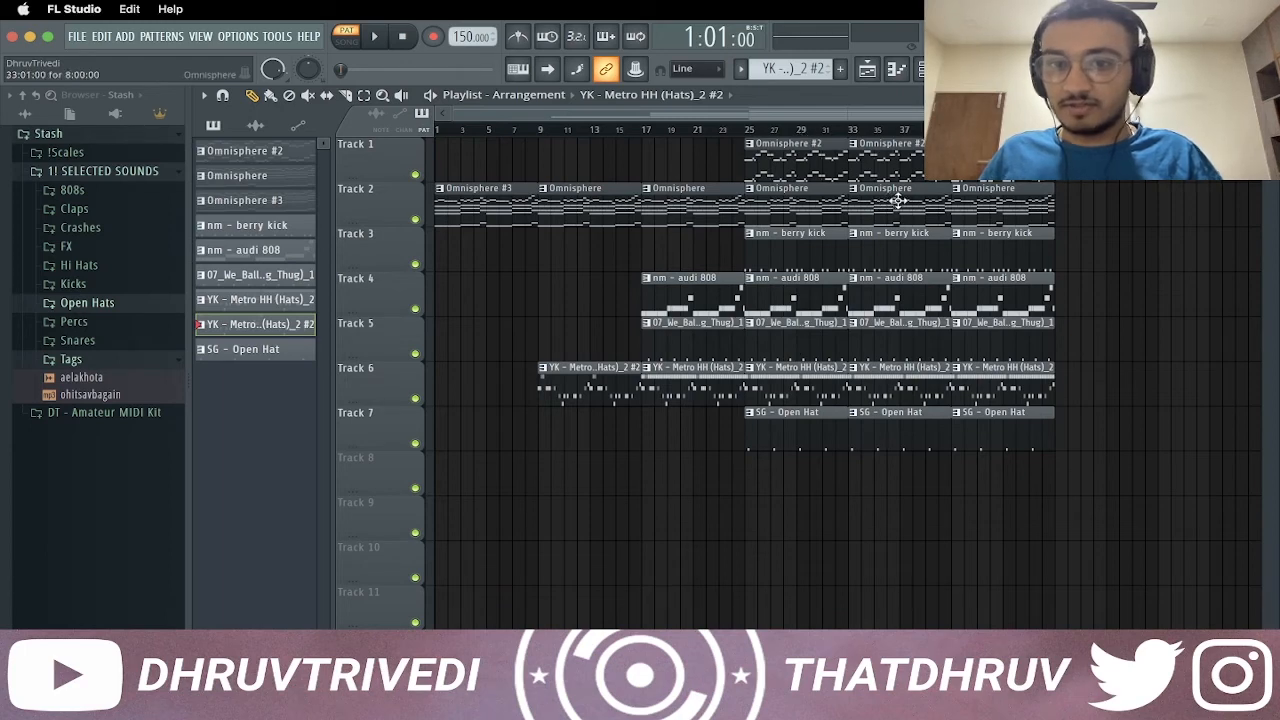
{"action": "right_click", "coordinate": [893, 158]}
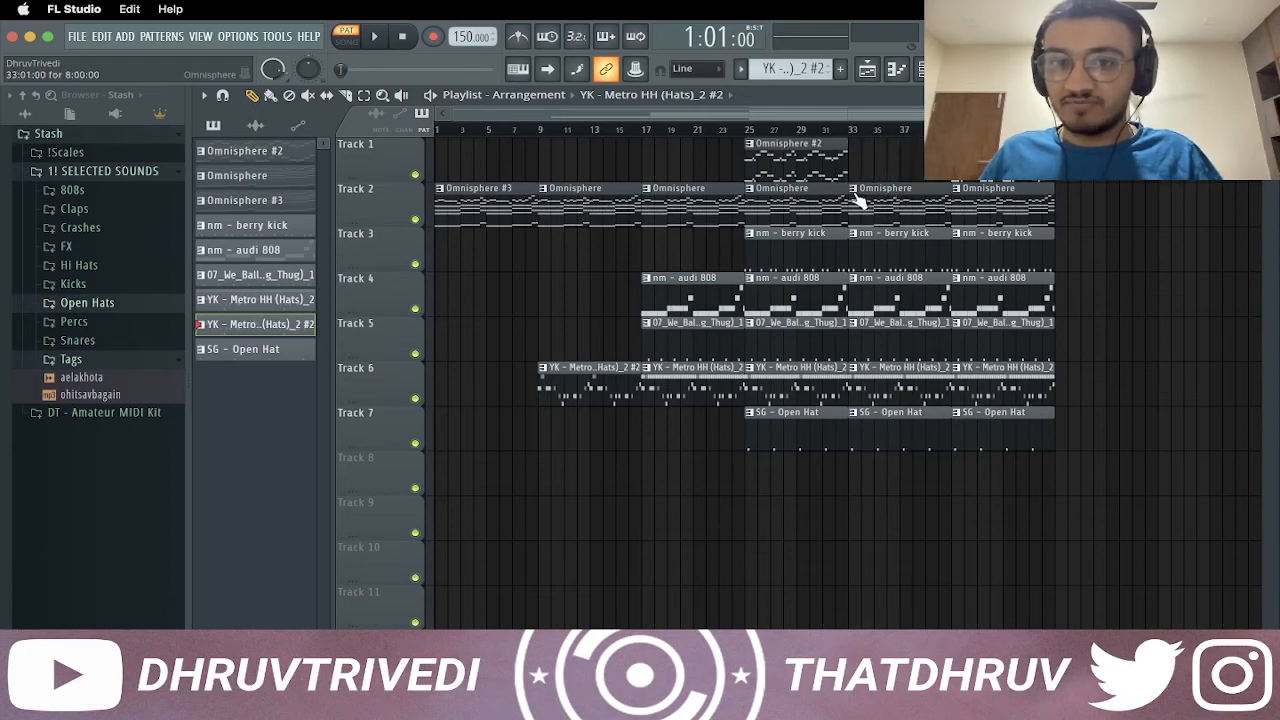
Make the Omnisphere clip at bar 33 a unique pattern and transpose all its notes up one octave
{"action": "left_click", "coordinate": [853, 190]}
{"action": "left_click", "coordinate": [906, 296]}
{"action": "double_click", "coordinate": [892, 206]}
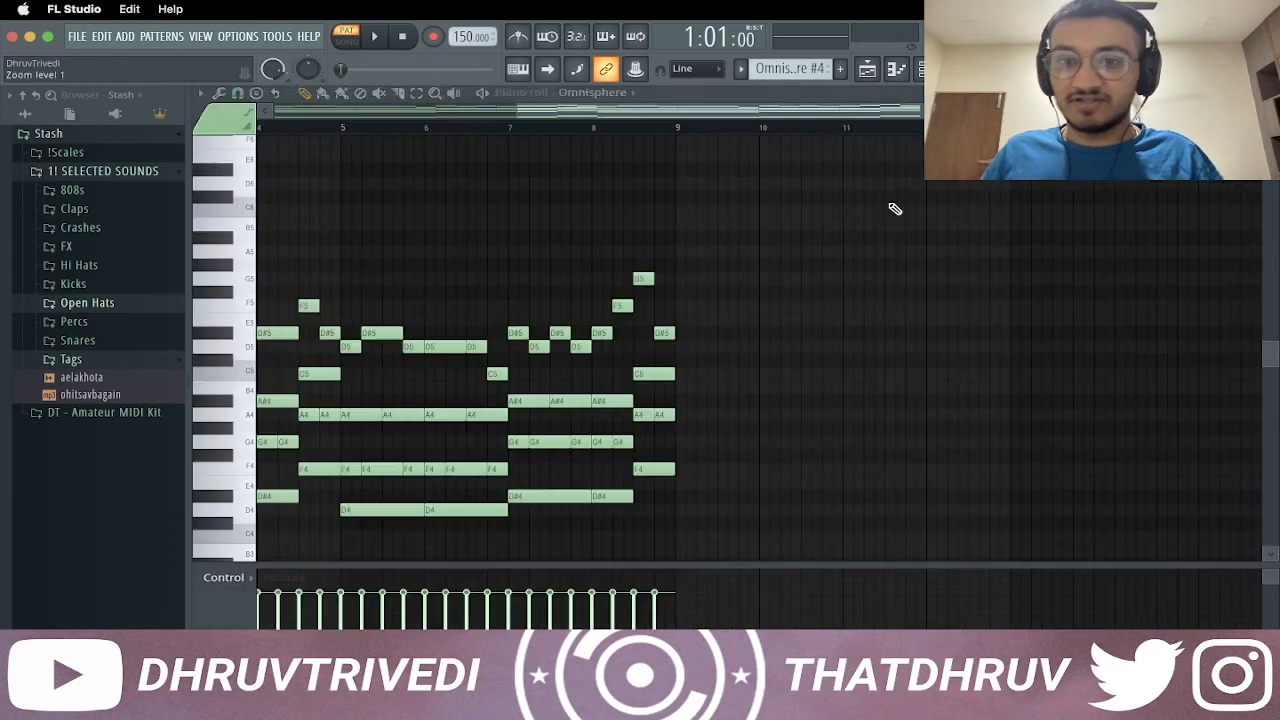
{"action": "key", "text": "ctrl+Up"}
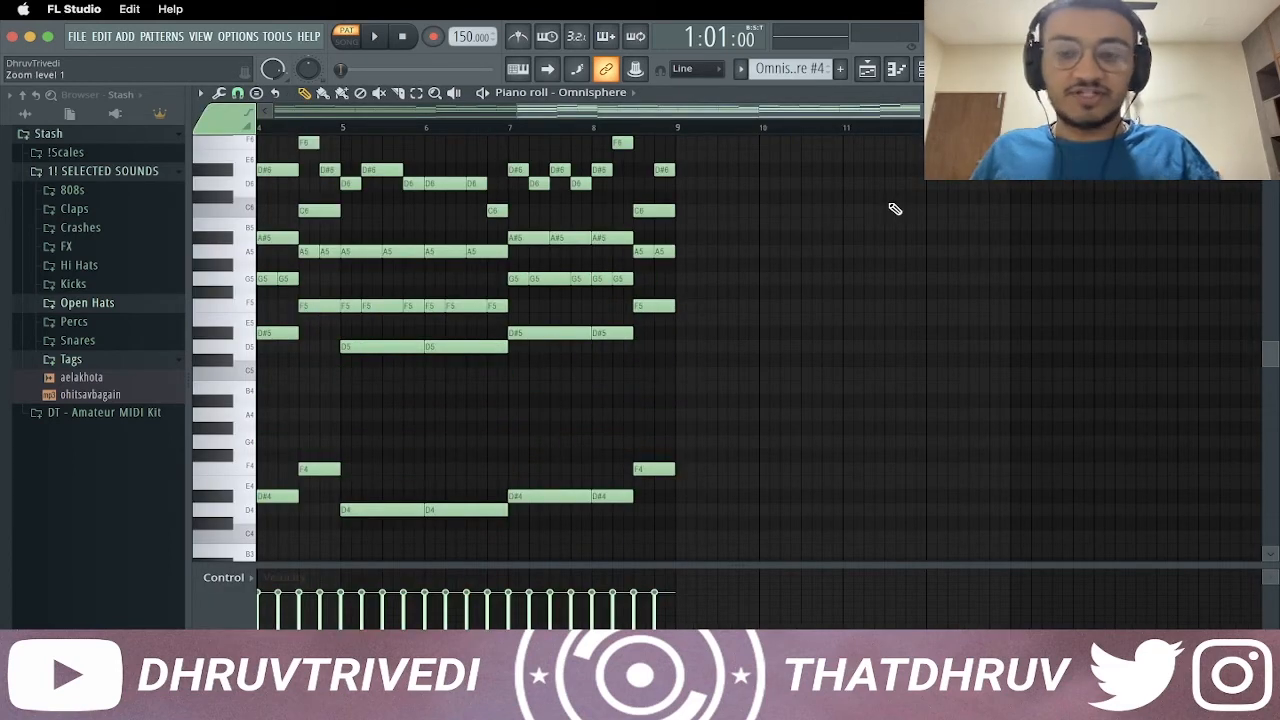
{"action": "key", "text": "Escape"}
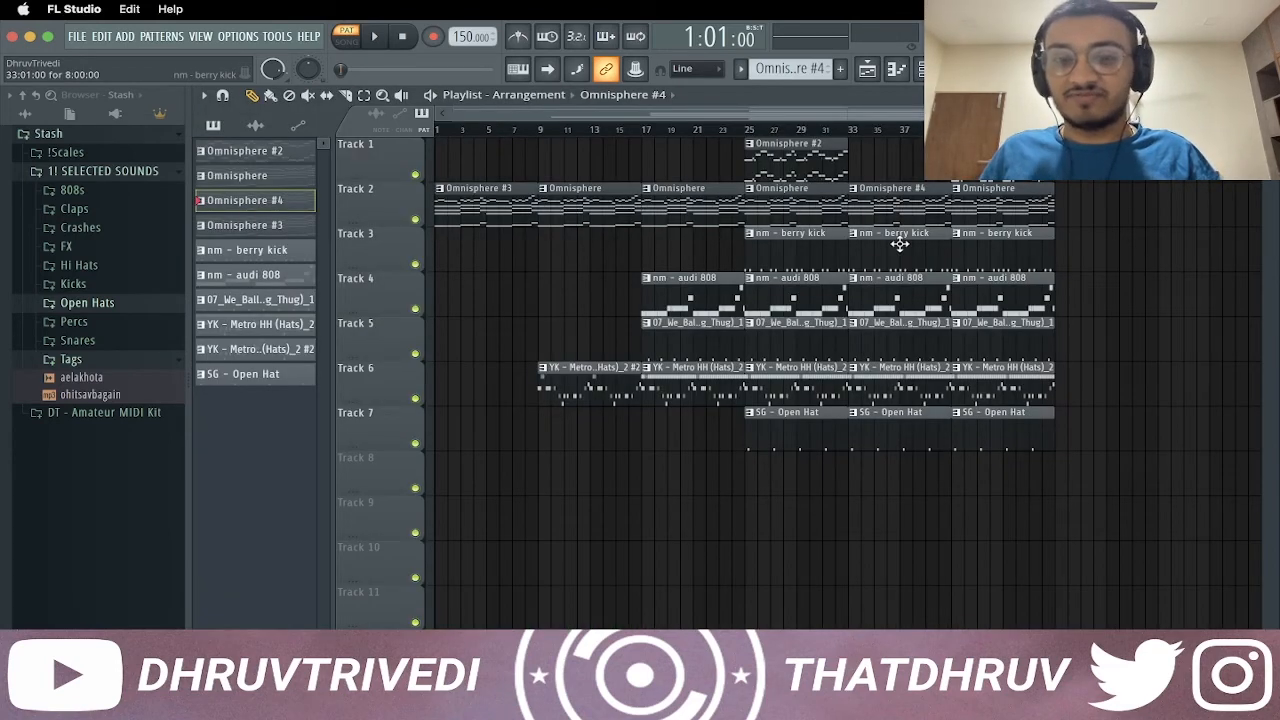
Delete the berry kick and Open Hat clips from the block starting at bar 33
{"action": "right_click", "coordinate": [900, 243]}
{"action": "right_click", "coordinate": [920, 444]}
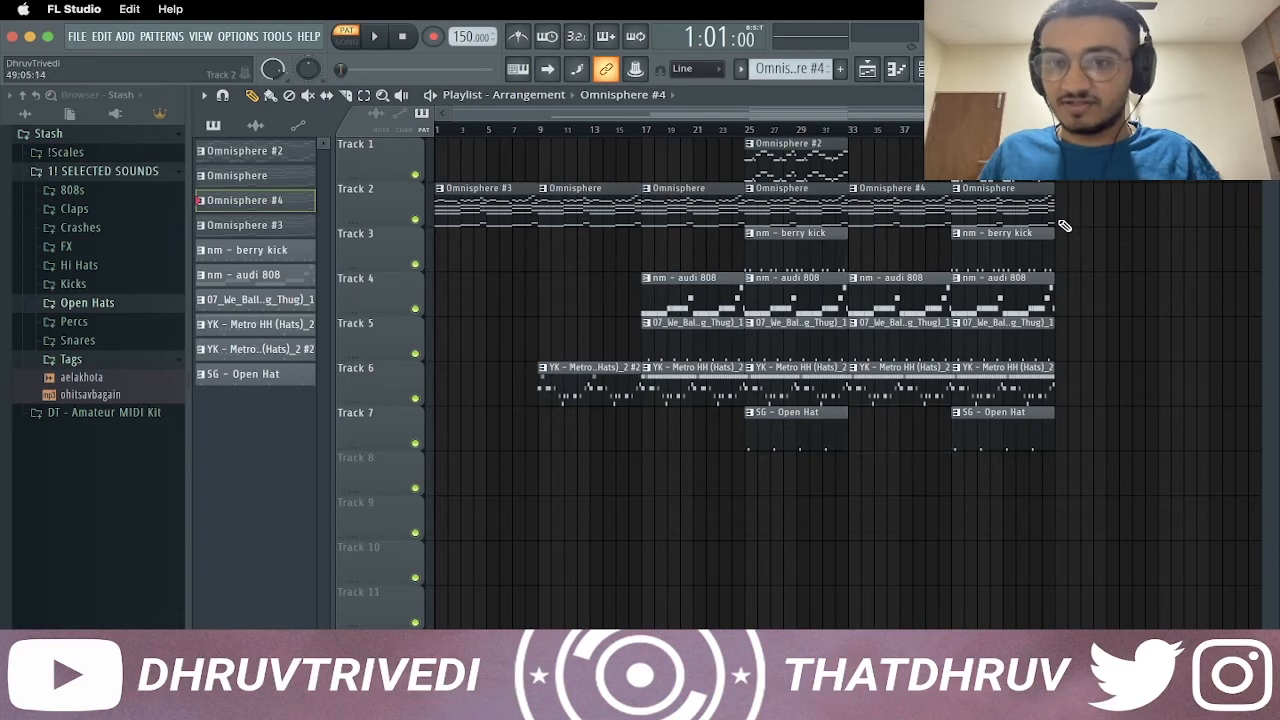
Replace the Omnisphere clip at bar 41 with a copy of Omnisphere #4 and add an original Omnisphere clip at bar 49
{"action": "right_click", "coordinate": [982, 214]}
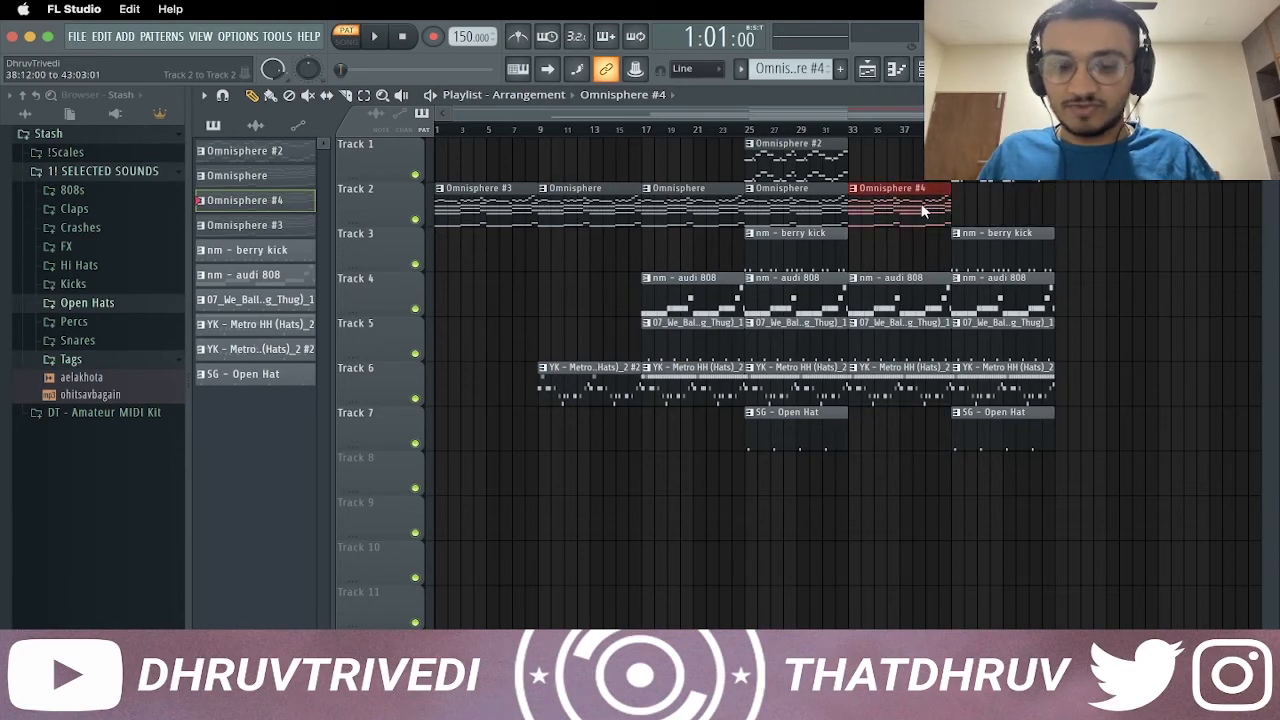
{"action": "left_click_drag", "start_coordinate": [922, 210], "coordinate": [1016, 214]}
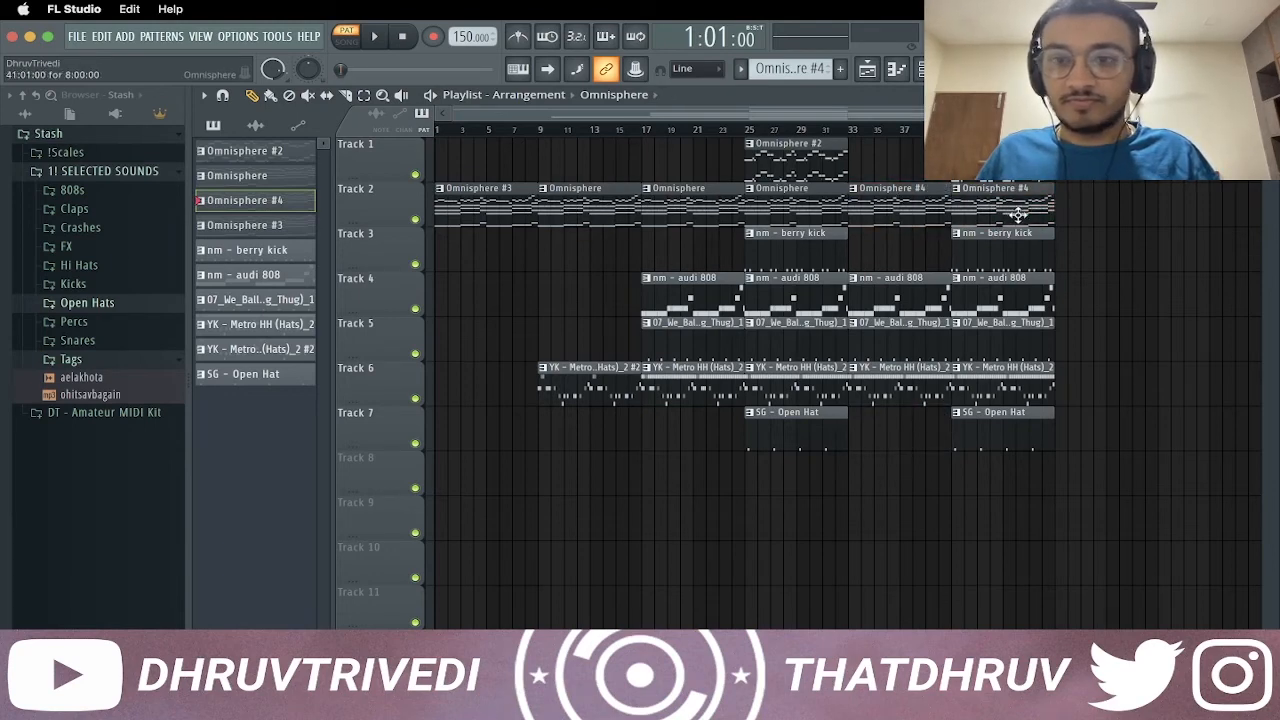
{"action": "left_click", "coordinate": [1117, 214]}
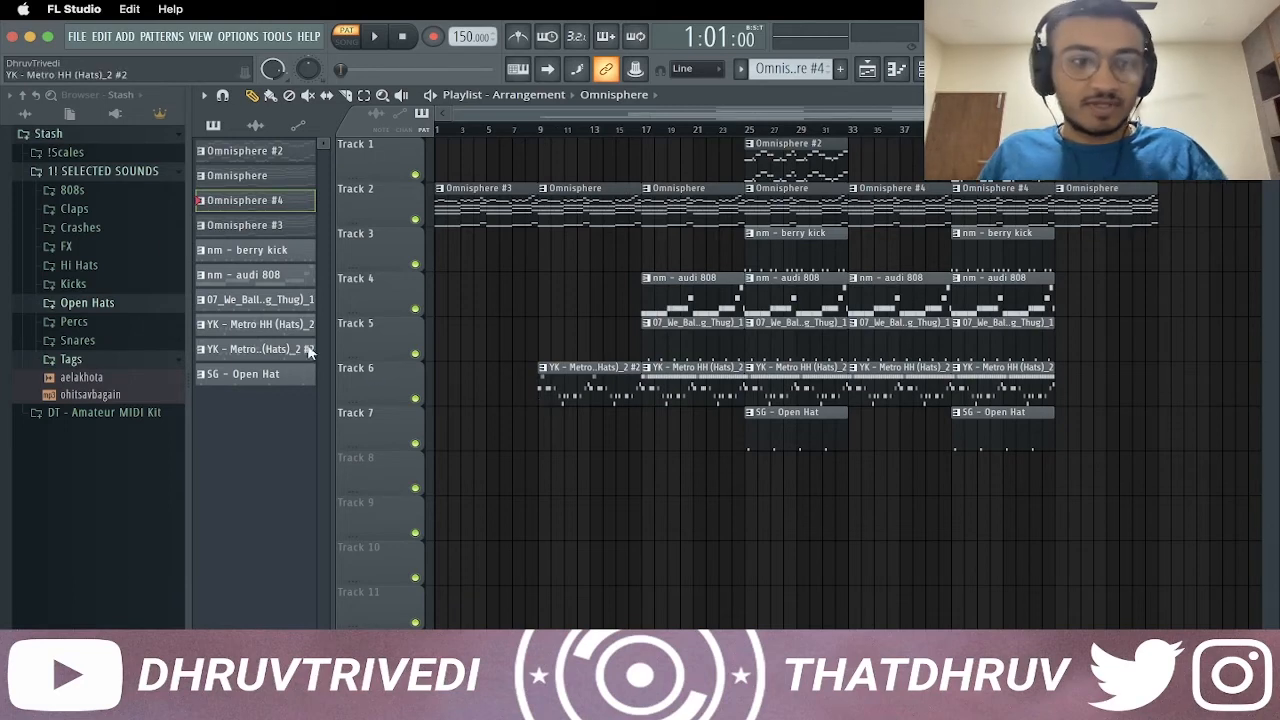
Add the DC - Error Impact sample from the FX folder to Track 10 at bar 32, accepting the estimated 150 BPM tempo
{"action": "left_click", "coordinate": [110, 248]}
{"action": "left_click_drag", "start_coordinate": [116, 321], "coordinate": [839, 548]}
{"action": "left_click", "coordinate": [839, 548]}
{"action": "left_click", "coordinate": [1012, 566]}
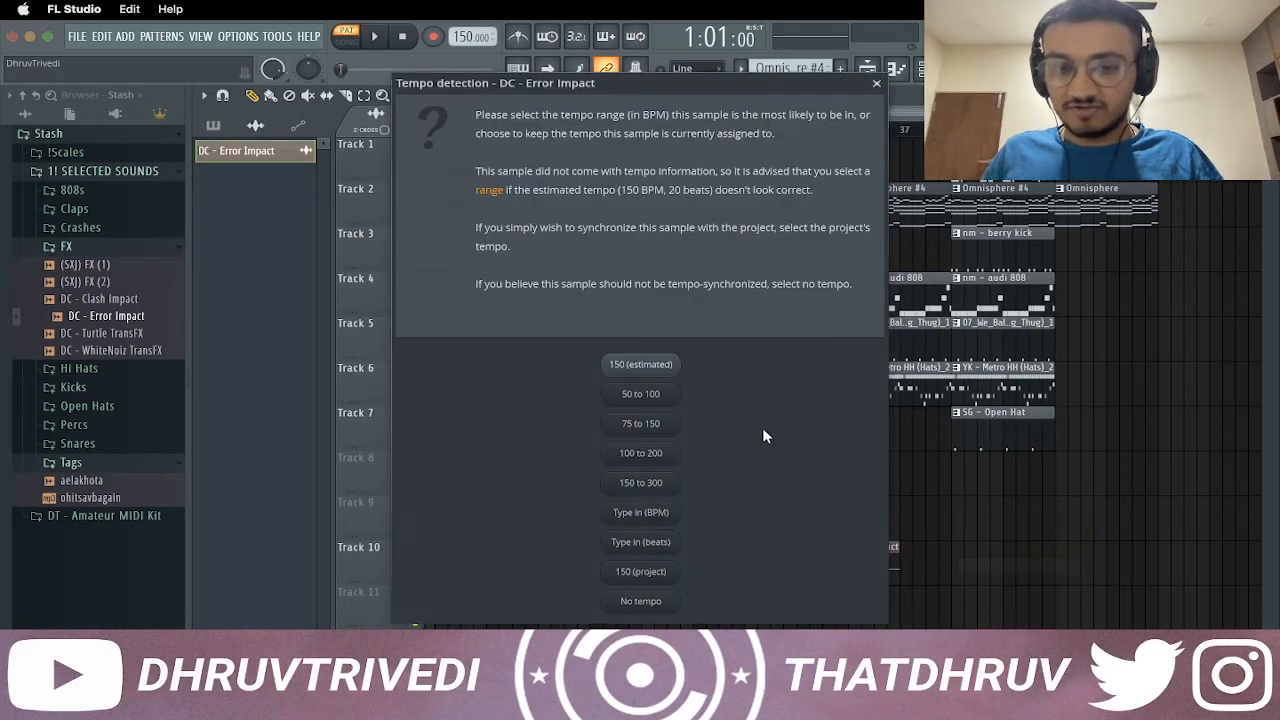
{"action": "left_click", "coordinate": [630, 366]}
Reverse the DC - Error Impact sample, route it to mixer insert 8 and lower its volume to 40% (-15.9 dB)
{"action": "double_click", "coordinate": [868, 562]}
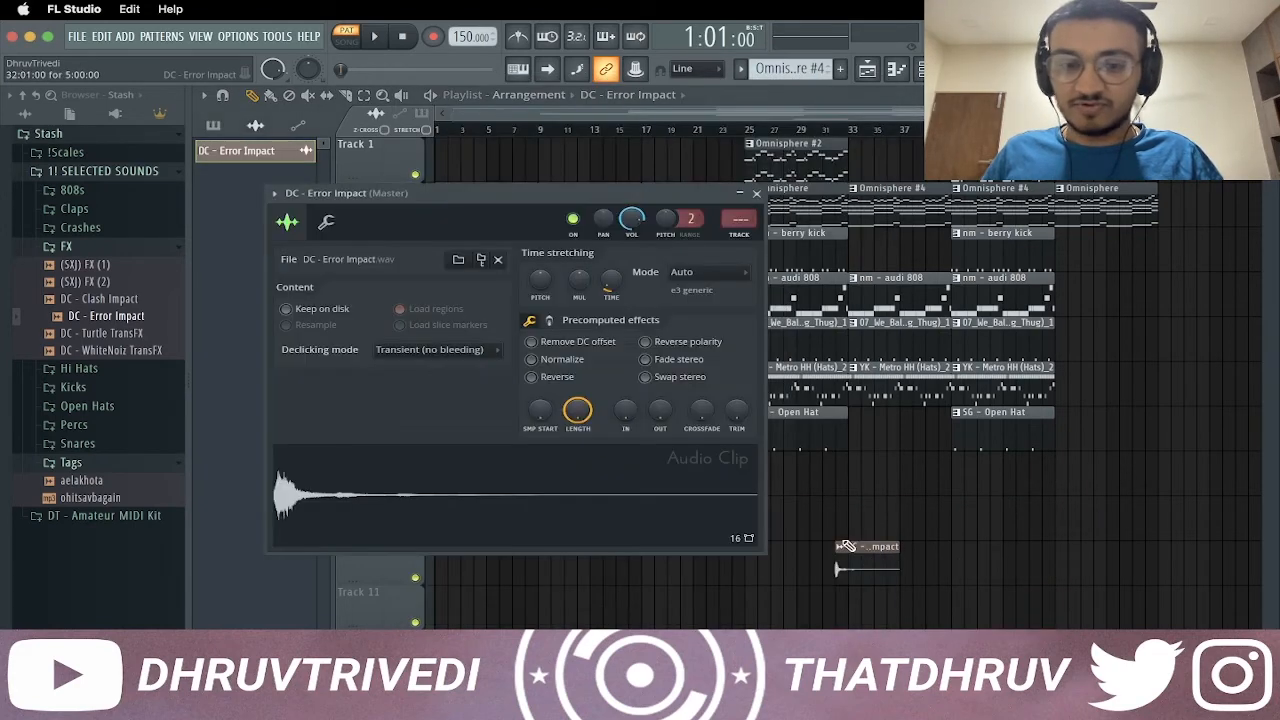
{"action": "left_click", "coordinate": [556, 377]}
{"action": "key", "text": "F9"}
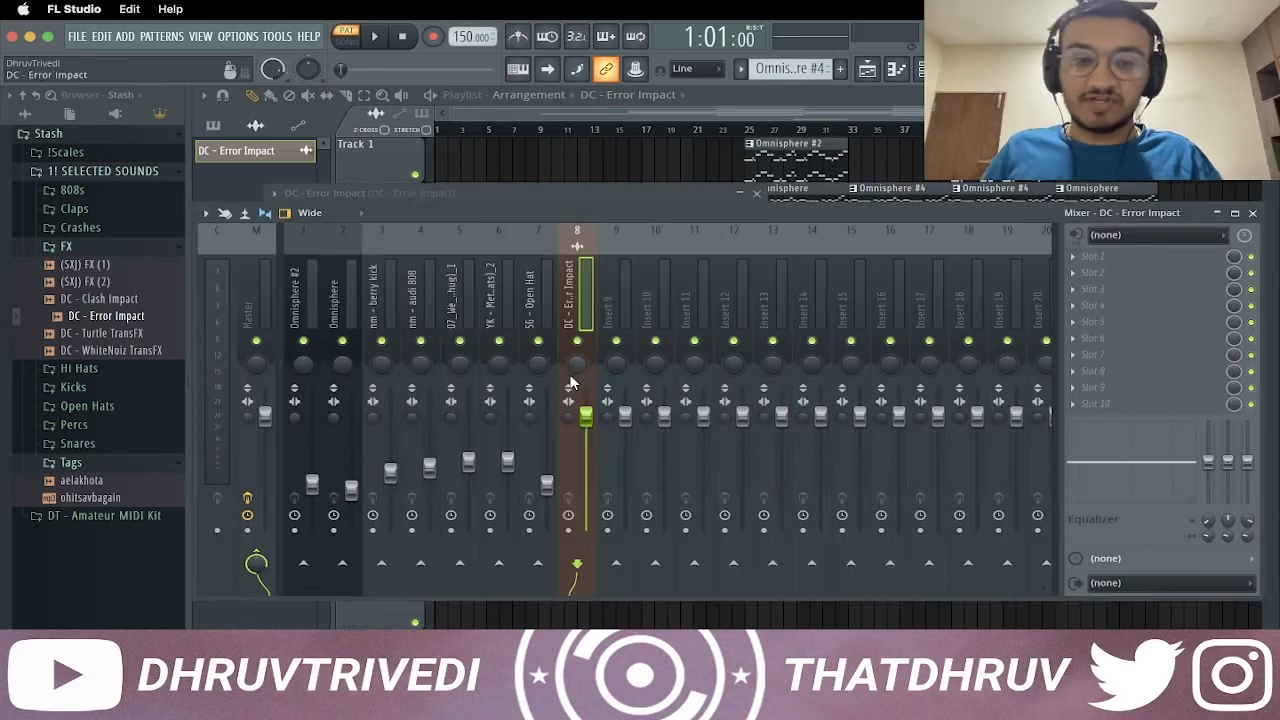
{"action": "left_click_drag", "start_coordinate": [586, 419], "coordinate": [586, 477]}
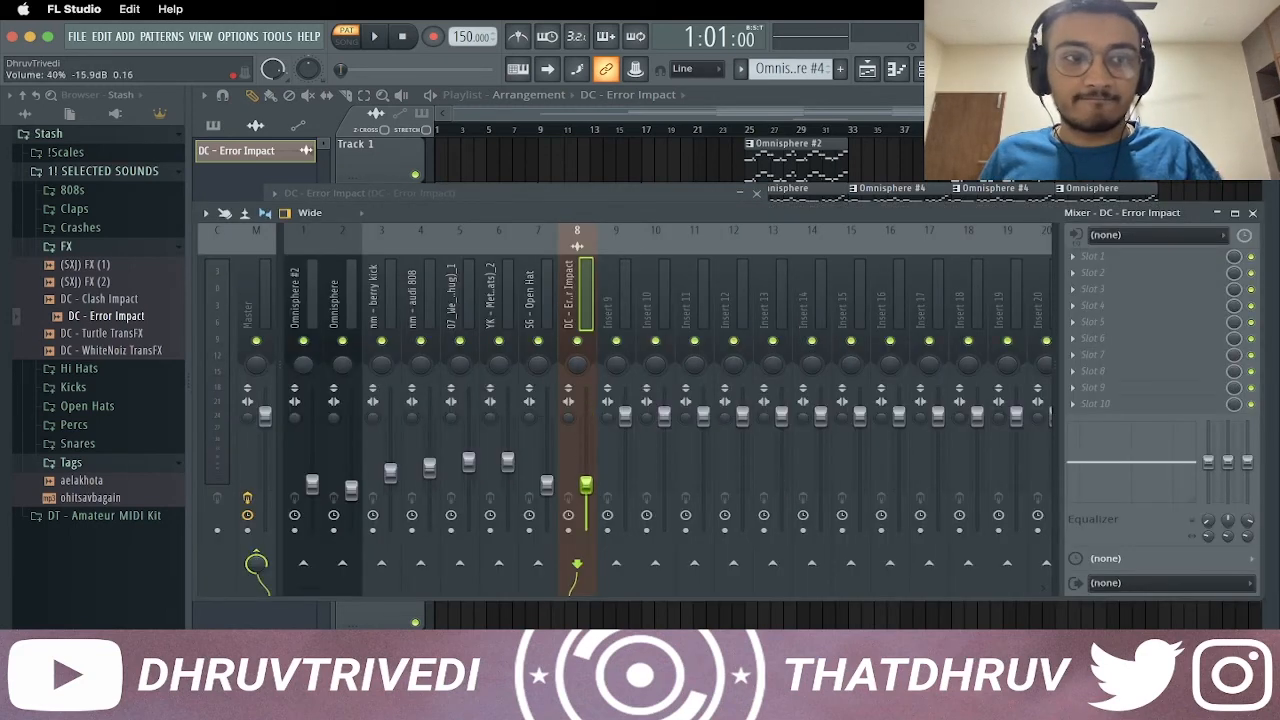
Move the reversed impact clip on Track 10 to bar 28 so it ends right at bar 33
{"action": "key", "text": "F5"}
{"action": "left_click_drag", "start_coordinate": [868, 562], "coordinate": [824, 560]}
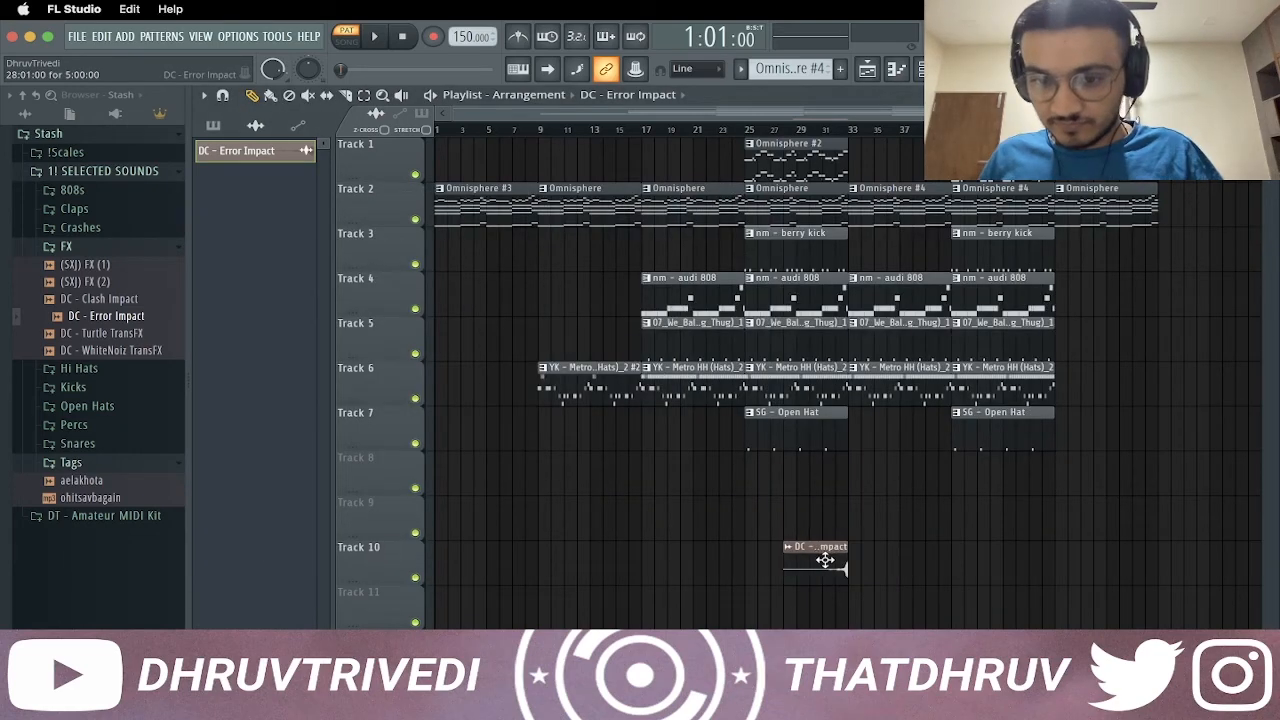
Add the aelakhota tag from the Tags folder to Track 11 at bar 7 and route it to mixer insert 9
{"action": "left_click_drag", "start_coordinate": [80, 488], "coordinate": [516, 602]}
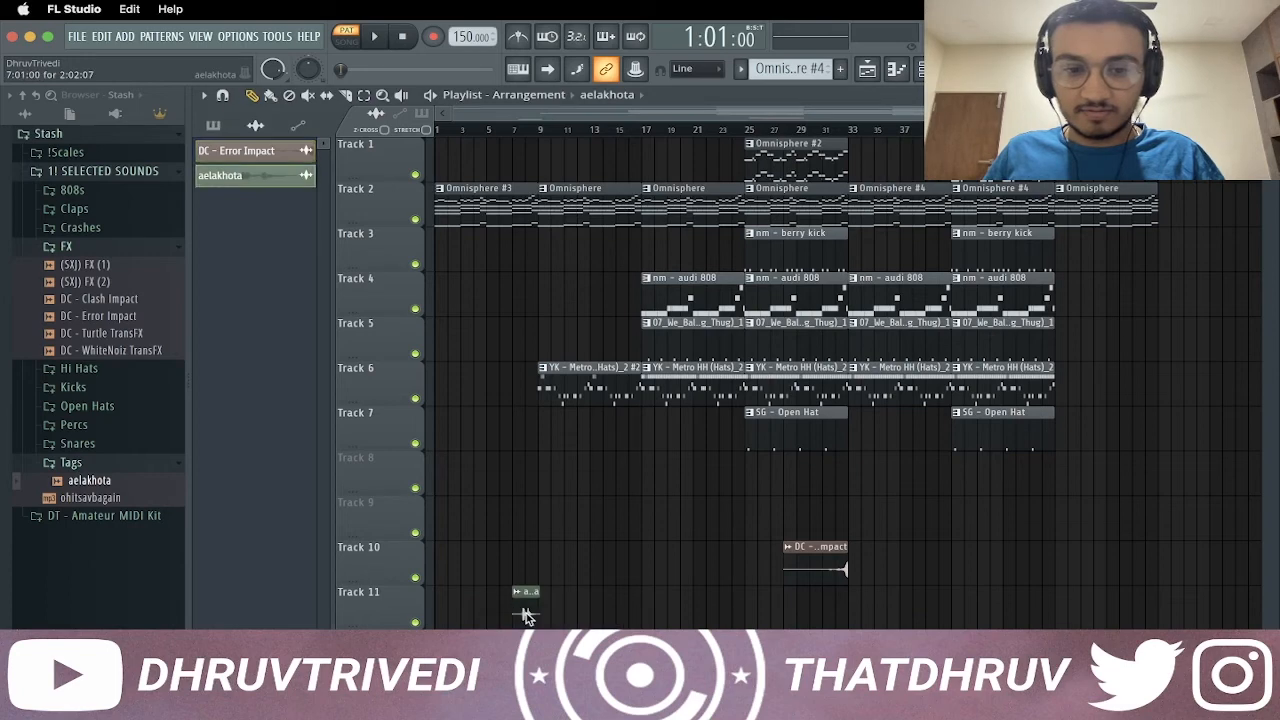
{"action": "double_click", "coordinate": [526, 616]}
{"action": "left_click", "coordinate": [590, 381]}
{"action": "key", "text": "F9"}
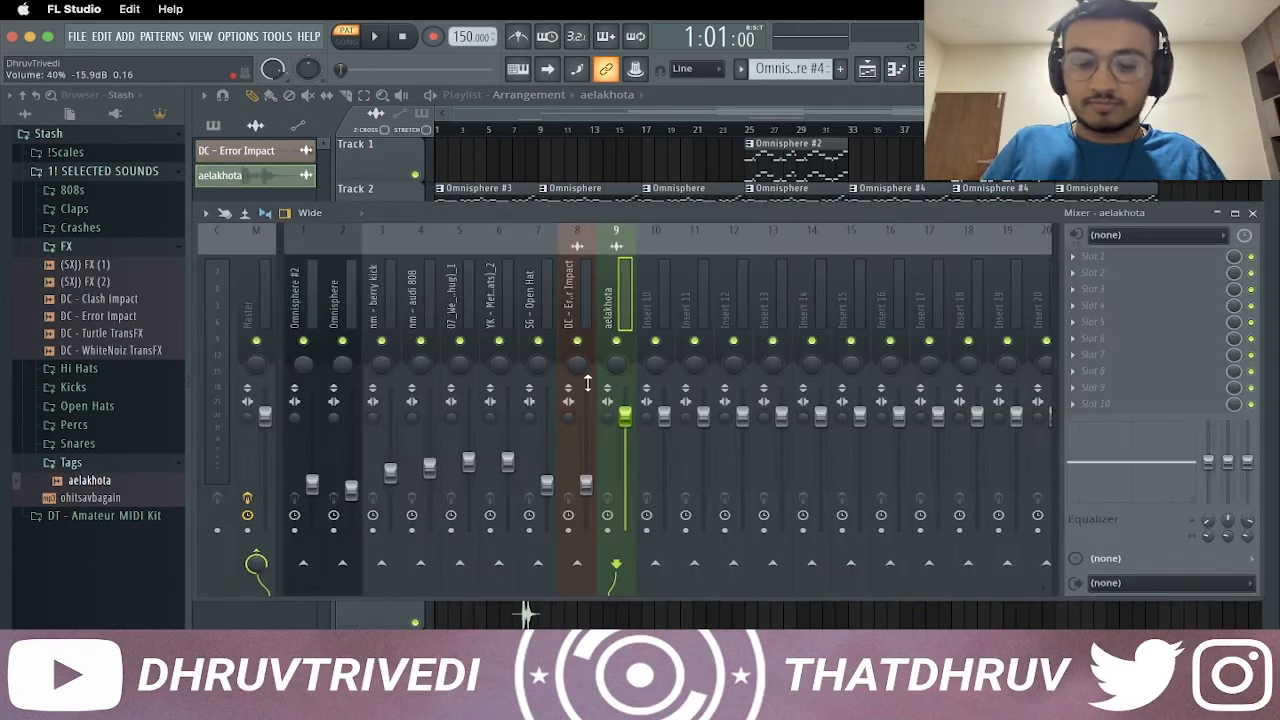
Lower the volume of the aelakhota tag's mixer insert to 70% (-7.2 dB)
{"action": "left_click_drag", "start_coordinate": [625, 415], "coordinate": [625, 443]}
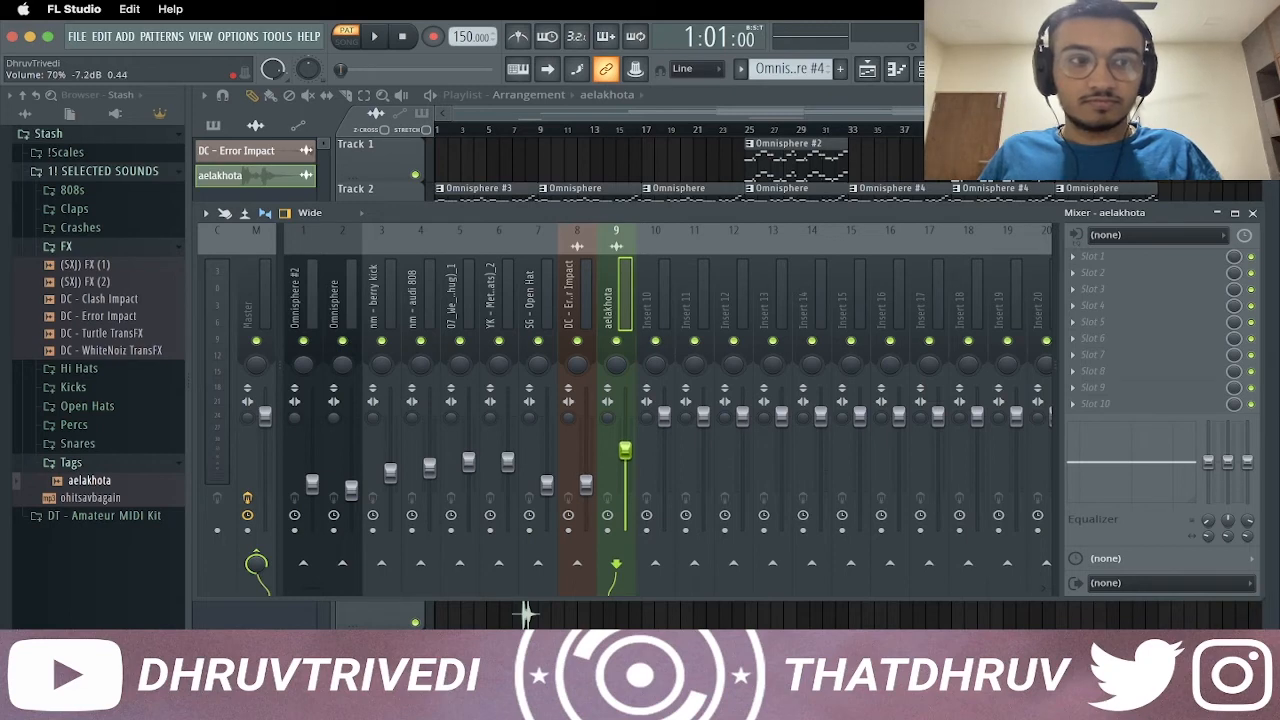
{"action": "key", "text": "Escape"}
{"action": "key", "text": "Escape"}
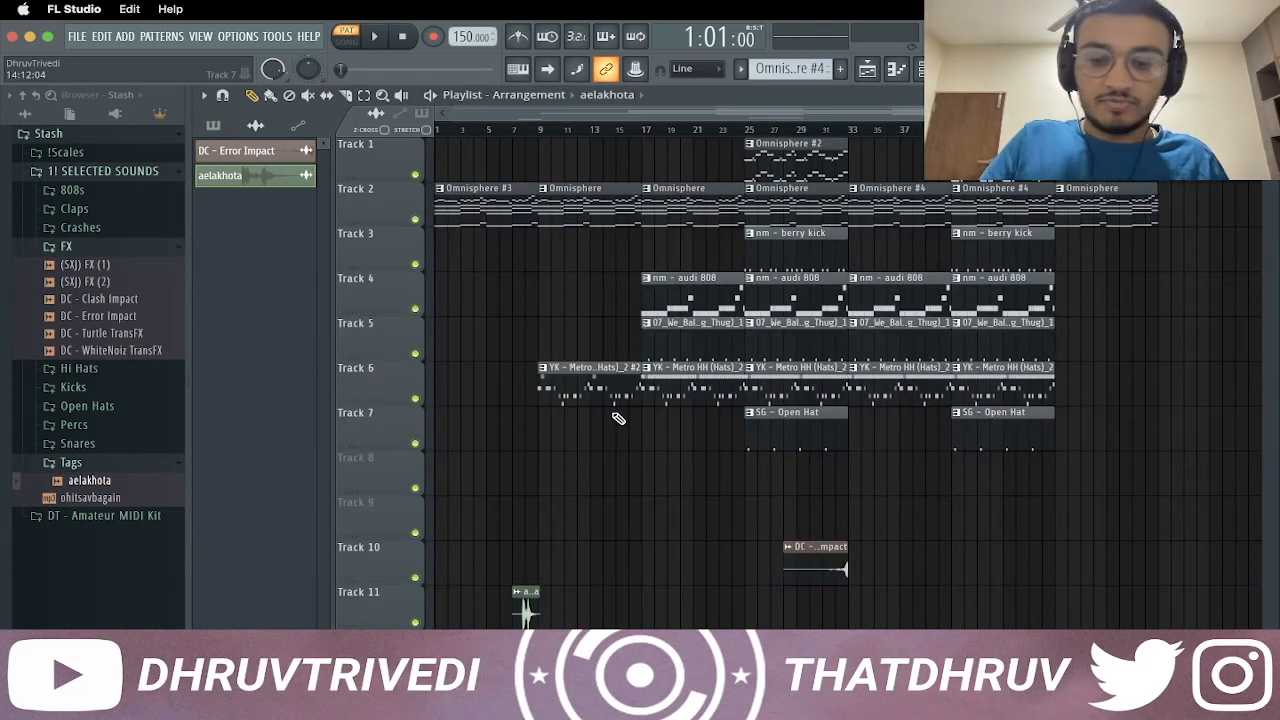
Load Gross Beat into slot 1 of the Omnisphere mixer insert and choose its Momentary preset
{"action": "key", "text": "F9"}
{"action": "left_click", "coordinate": [330, 286]}
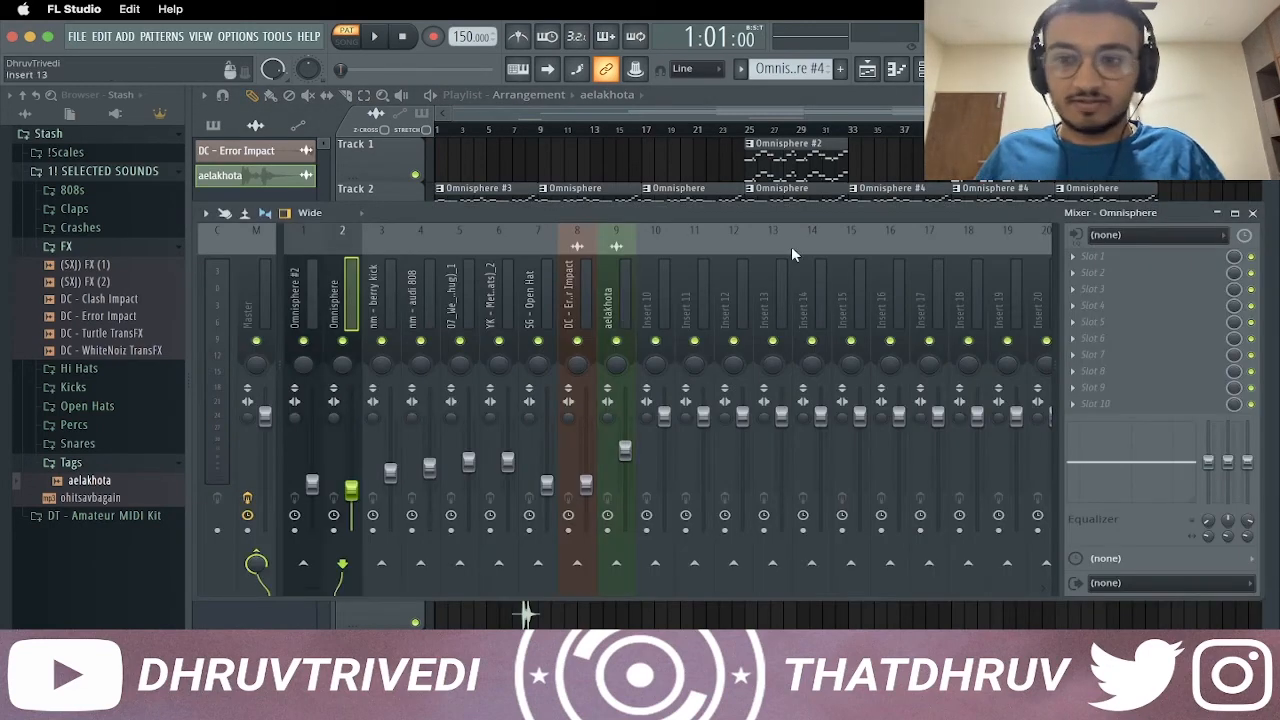
{"action": "left_click", "coordinate": [1110, 256]}
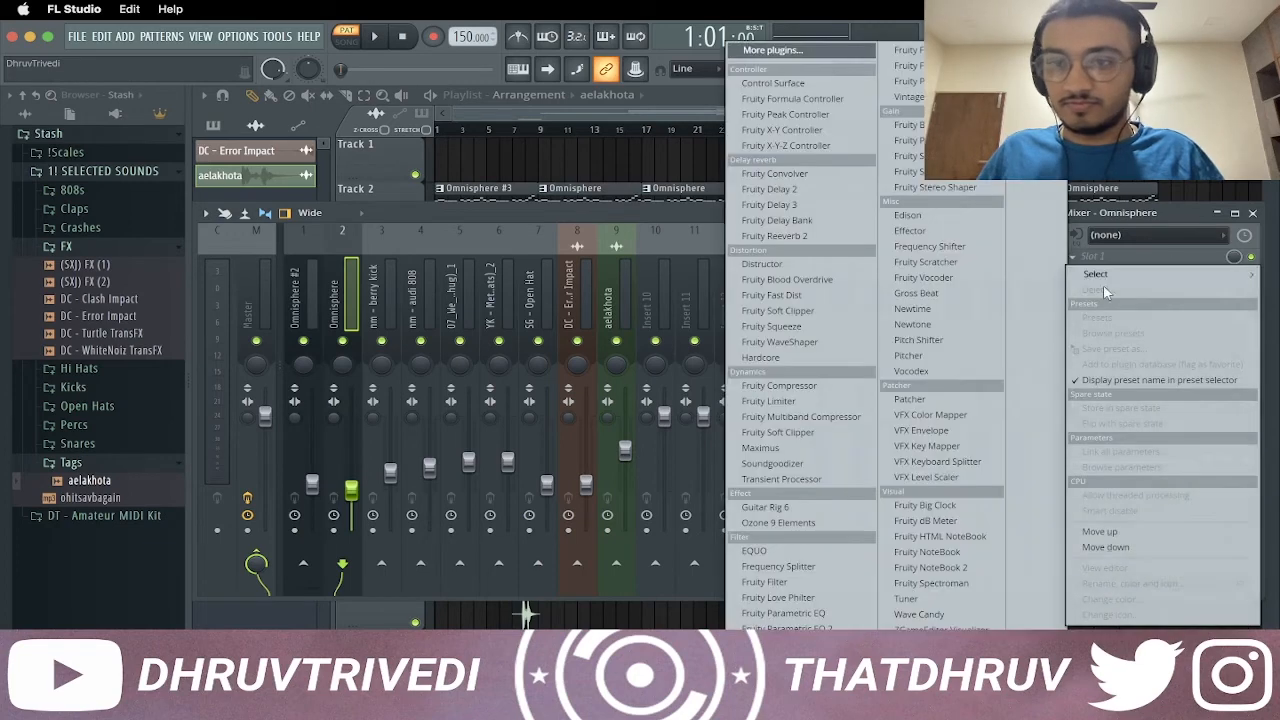
{"action": "left_click", "coordinate": [935, 299]}
{"action": "left_click", "coordinate": [972, 256]}
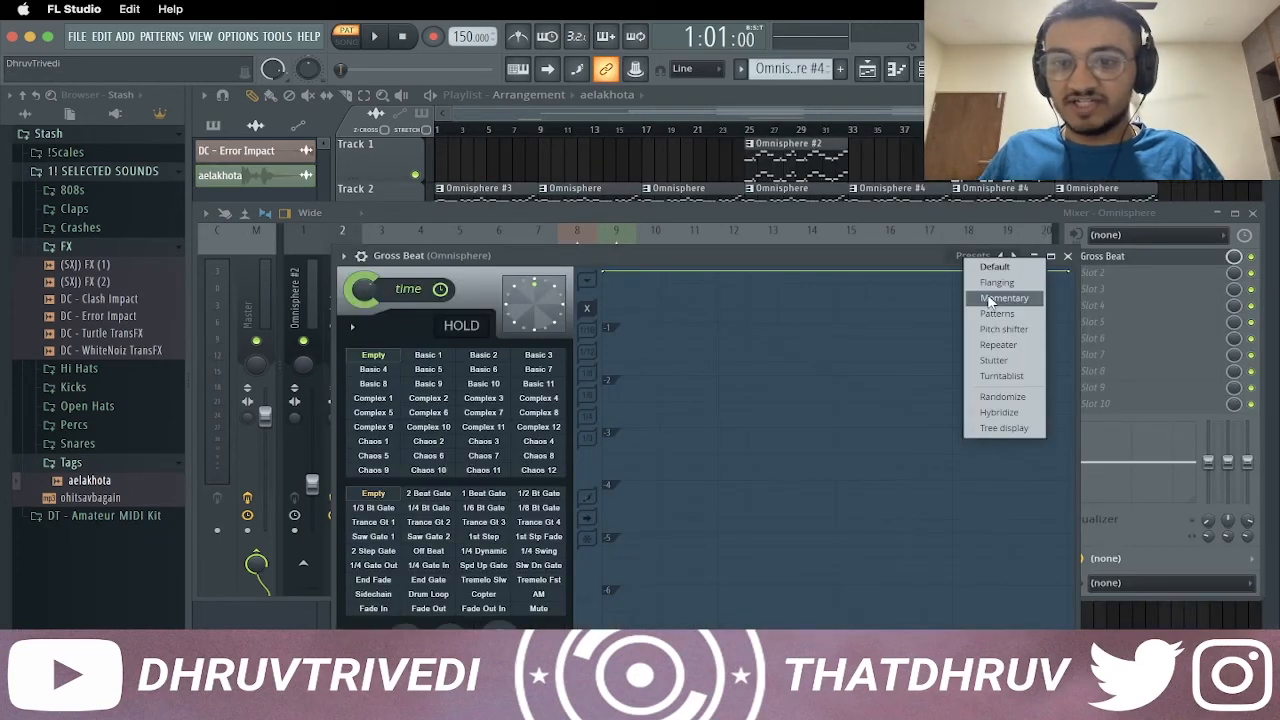
{"action": "left_click", "coordinate": [1003, 298]}
{"action": "left_click", "coordinate": [1067, 256]}
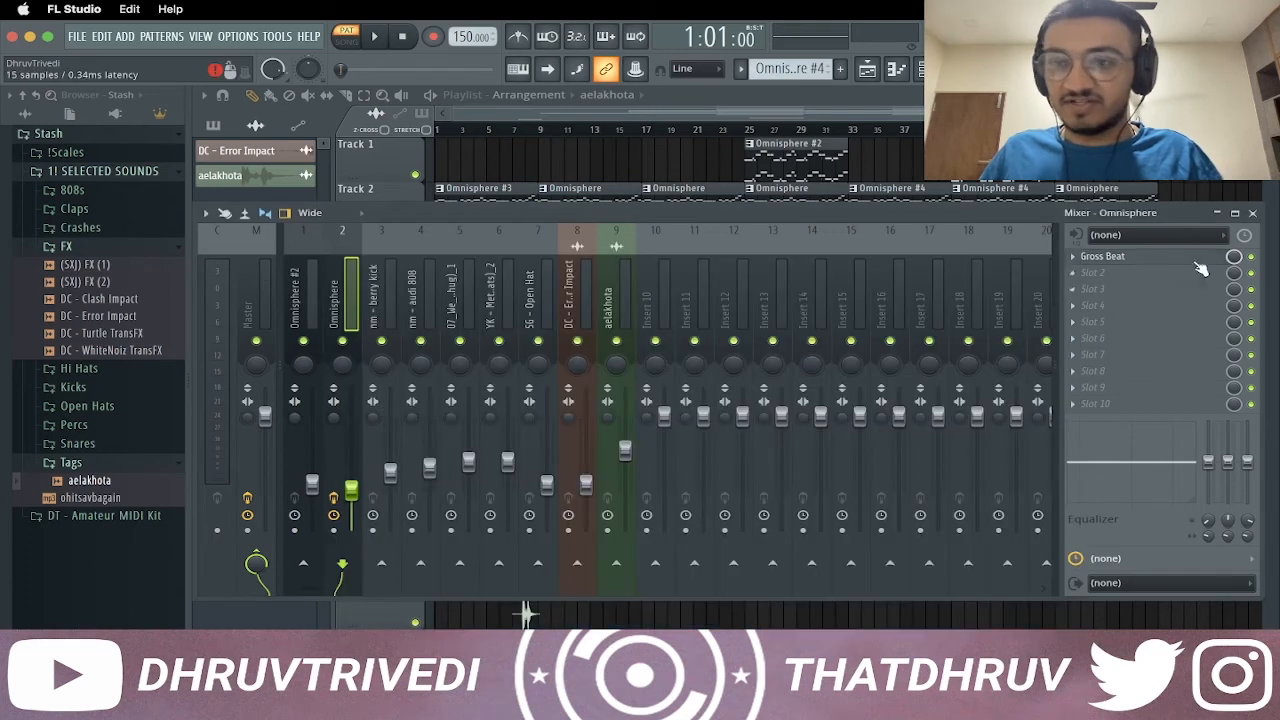
Automate the Gross Beat mix level on Track 8 so it is up from bar 33 to 49 and at zero elsewhere until bar 57
{"action": "right_click", "coordinate": [1234, 257]}
{"action": "left_click", "coordinate": [1206, 381]}
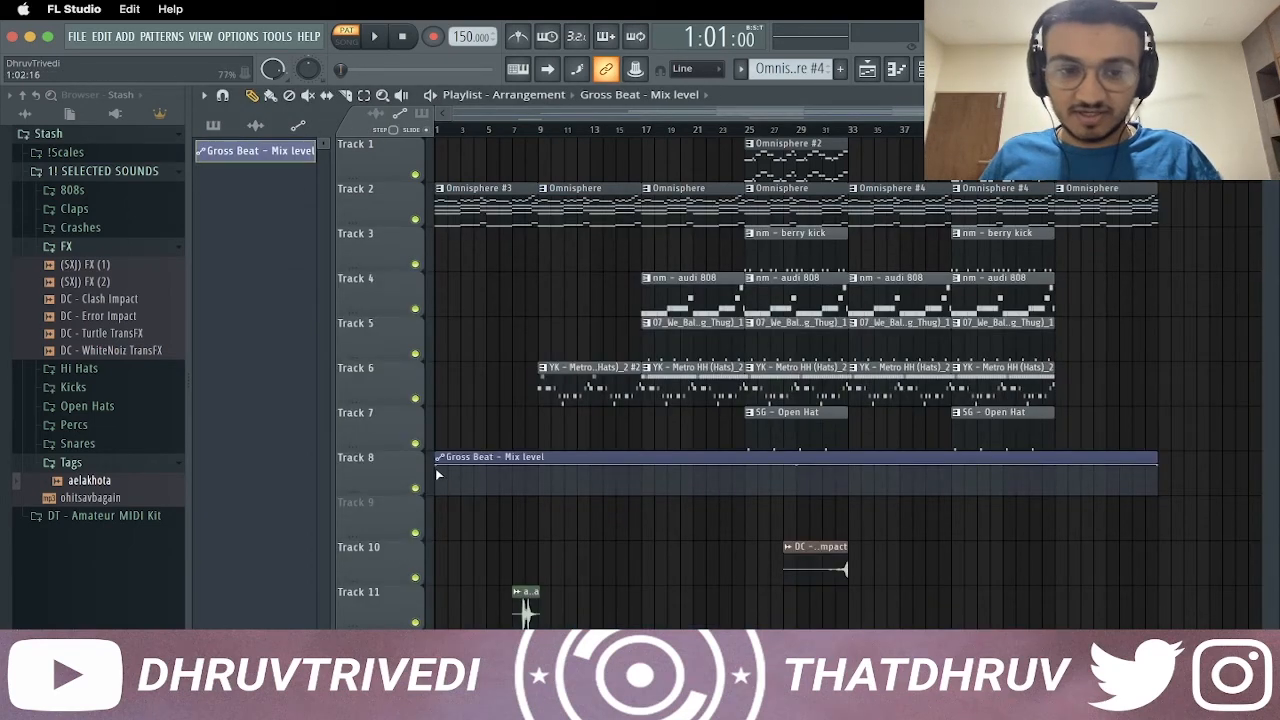
{"action": "right_click", "coordinate": [851, 492]}
{"action": "right_click", "coordinate": [846, 459]}
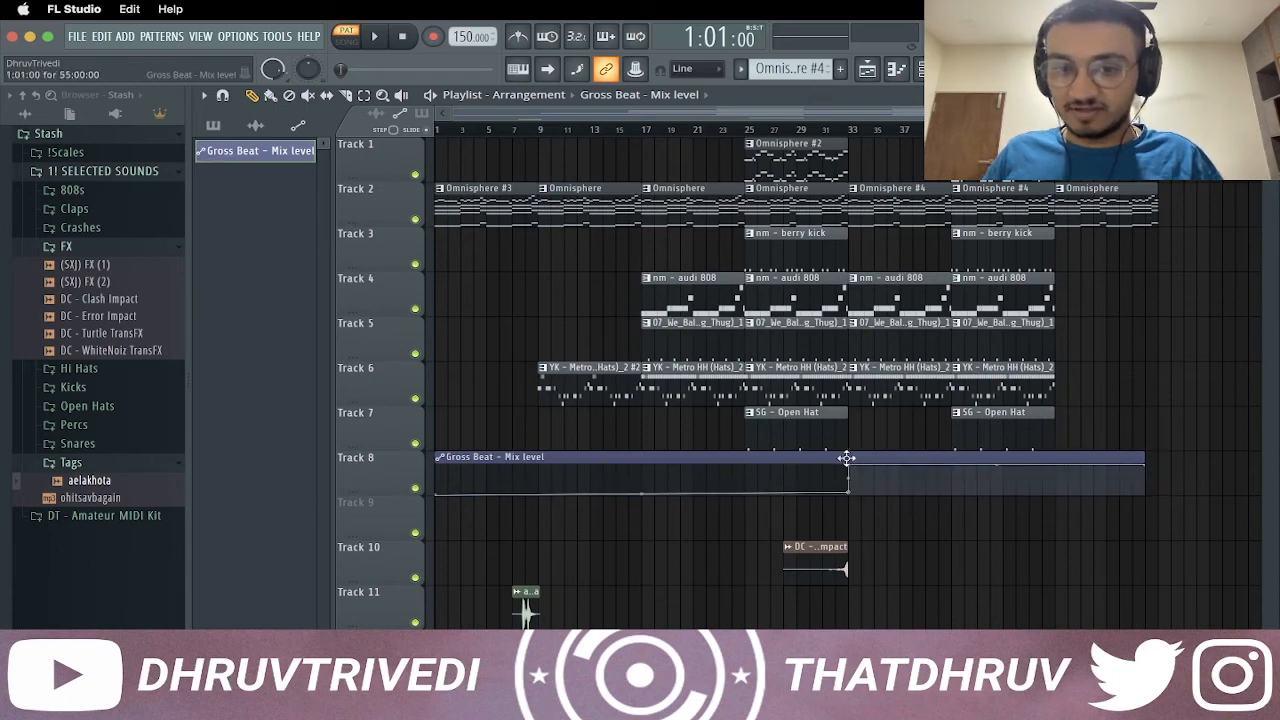
{"action": "right_click", "coordinate": [1056, 468]}
{"action": "right_click", "coordinate": [1070, 470]}
{"action": "mouse_move", "coordinate": [1071, 470]}
{"action": "left_mouse_down"}
{"action": "mouse_move", "coordinate": [1061, 511]}
{"action": "mouse_move", "coordinate": [1043, 461]}
{"action": "mouse_move", "coordinate": [1054, 466]}
{"action": "left_mouse_up"}
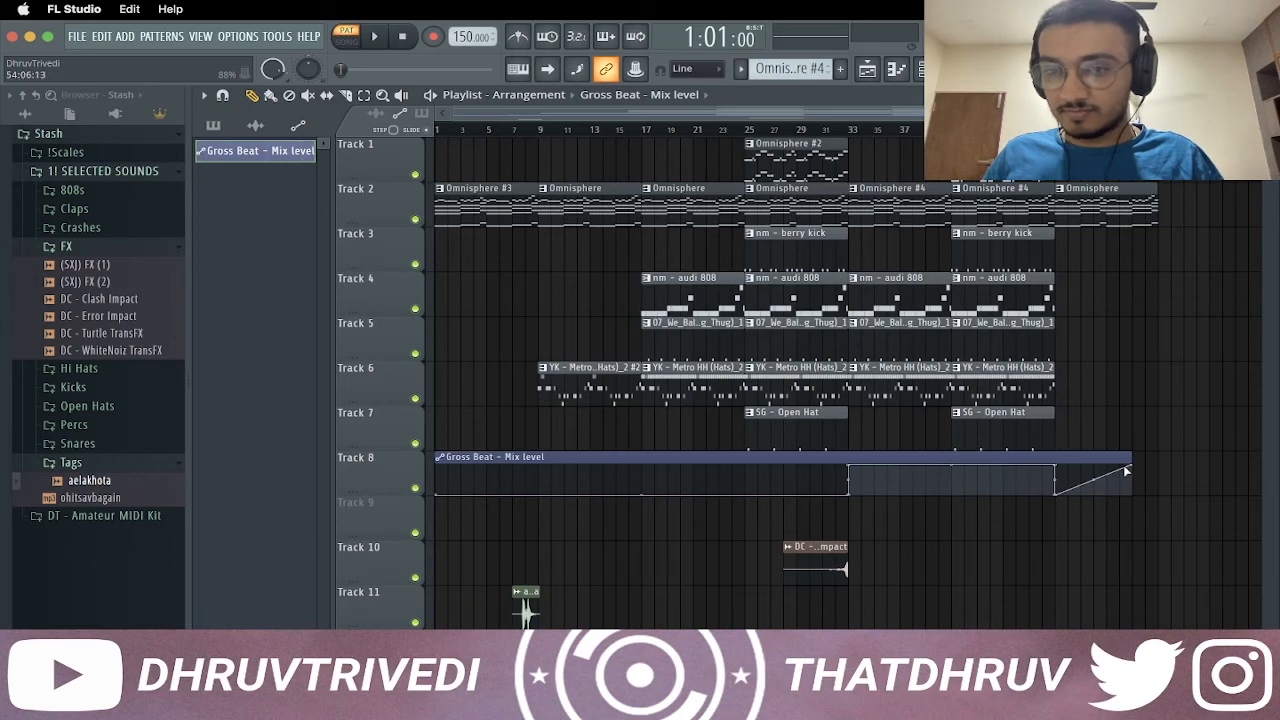
{"action": "left_click_drag", "start_coordinate": [1134, 468], "coordinate": [1157, 503]}
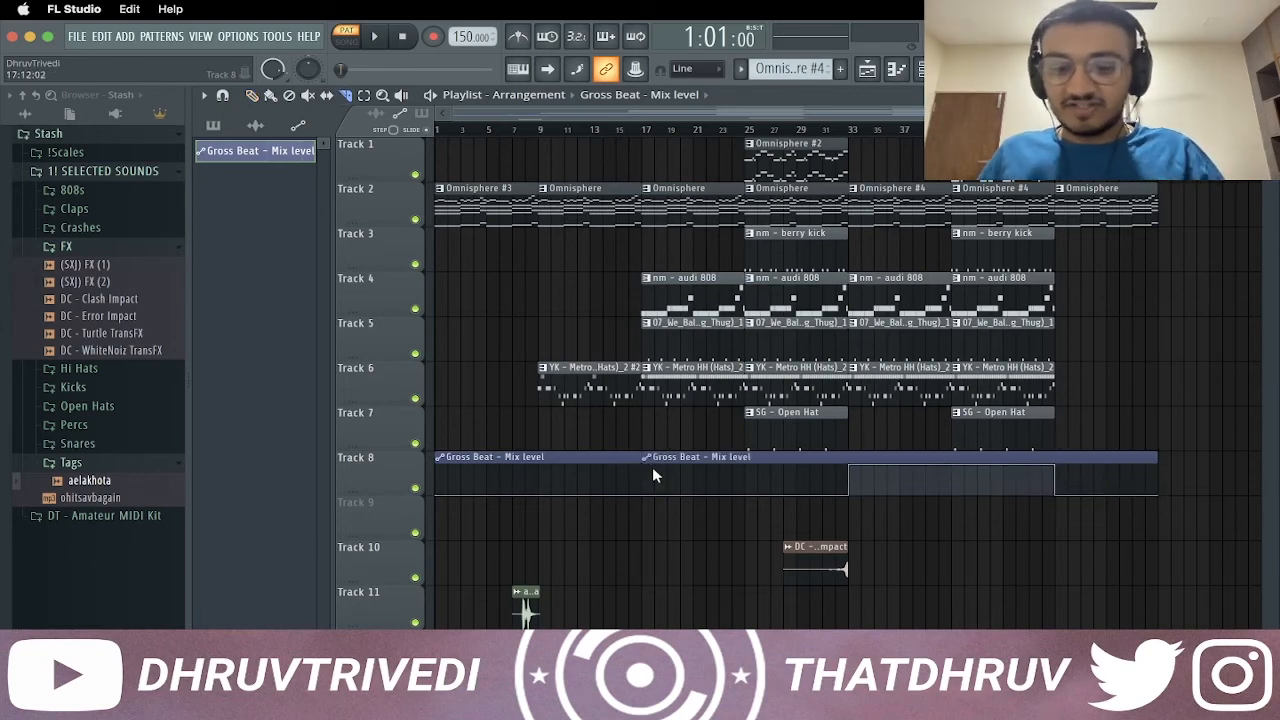
Split the Gross Beat automation clip at bar 17 and duplicate all clips from bars 17 to 57 directly after bar 57
{"action": "left_click_drag", "start_coordinate": [676, 584], "coordinate": [1130, 140]}
{"action": "key", "text": "ctrl+b"}
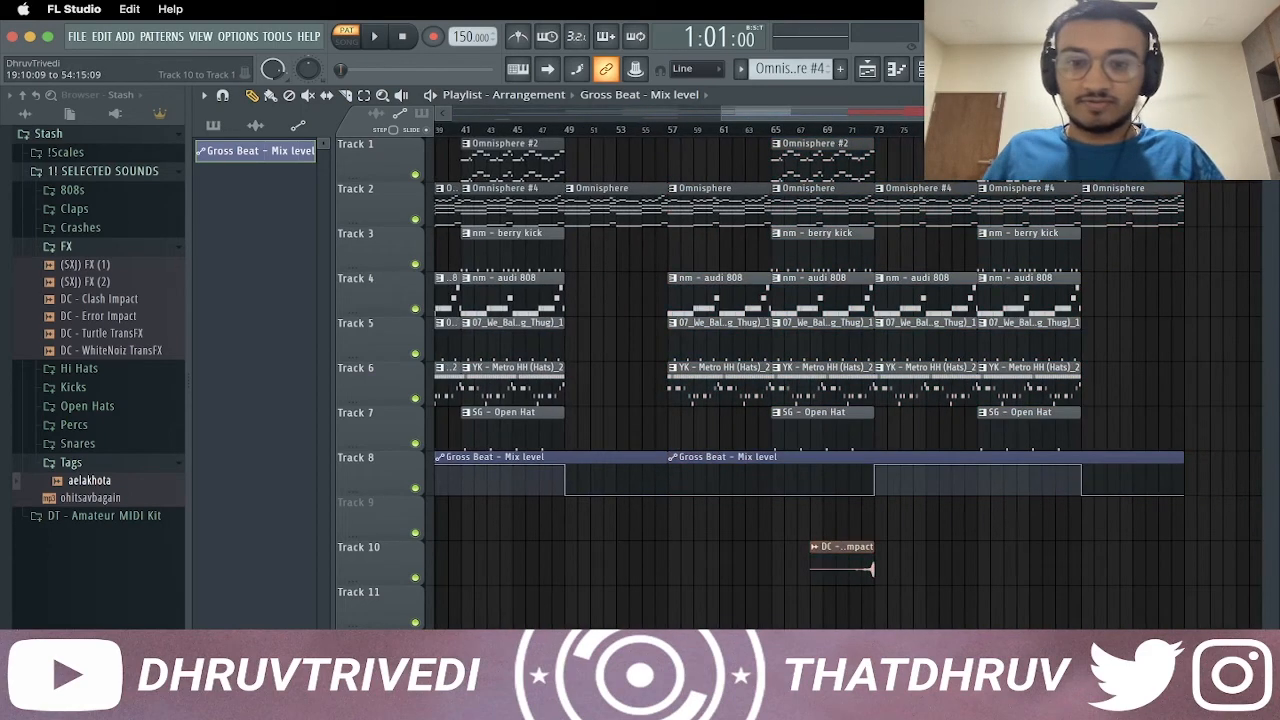
Create a Master volume automation clip on Track 9 that fades out from bar 89 to the end of the song
{"action": "key", "text": "F9"}
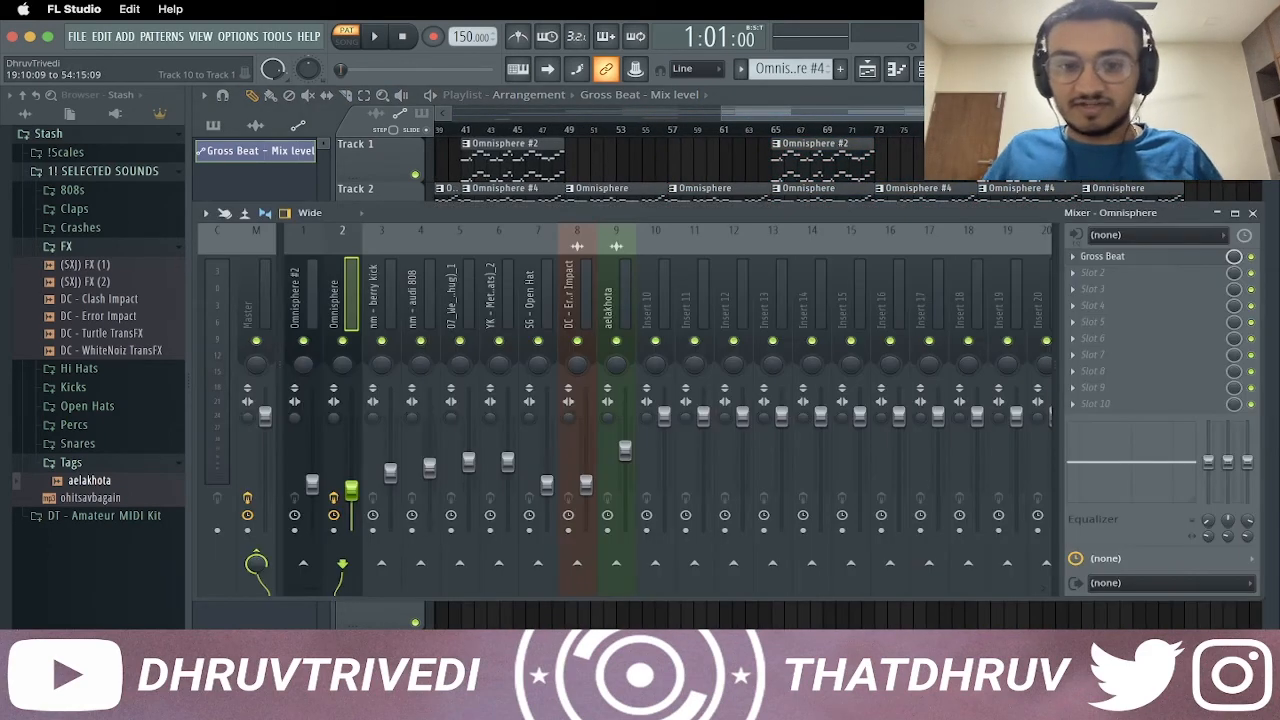
{"action": "right_click", "coordinate": [266, 418]}
{"action": "left_click", "coordinate": [320, 524]}
{"action": "key", "text": "F9"}
{"action": "scroll", "coordinate": [1115, 532], "scroll_direction": "down", "scroll_amount": 4}
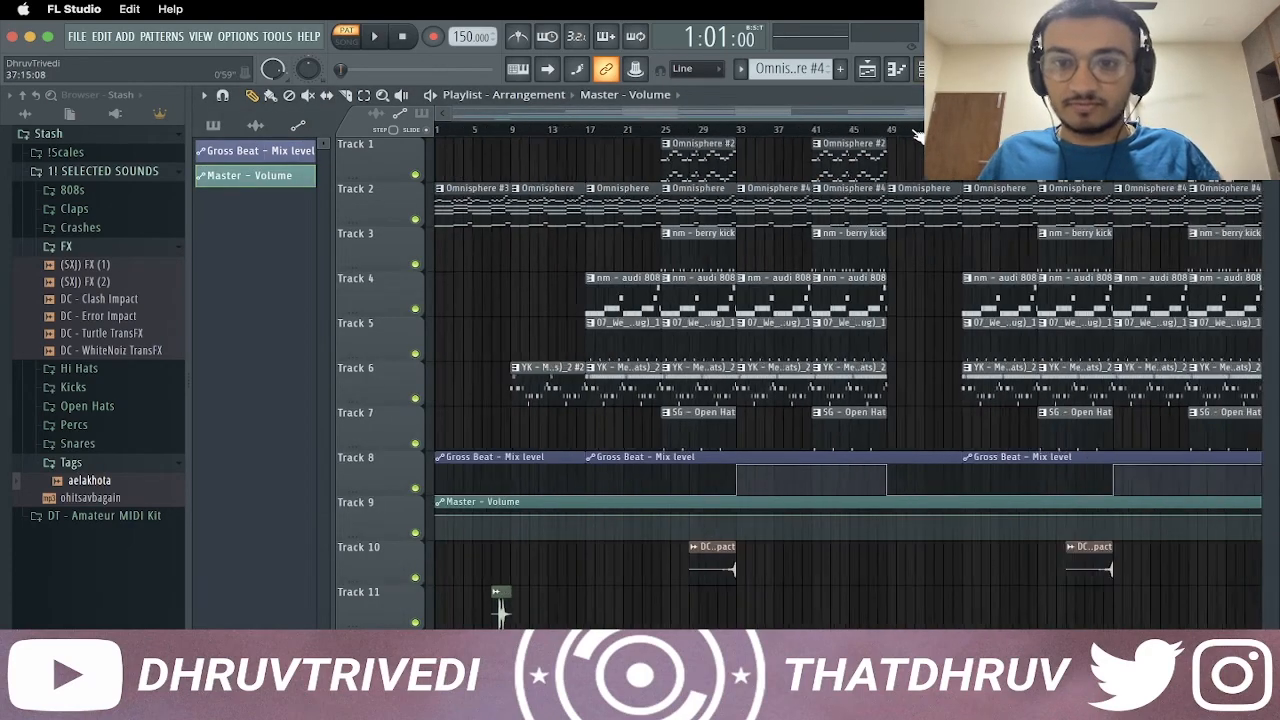
{"action": "right_click", "coordinate": [1086, 516]}
{"action": "left_click_drag", "start_coordinate": [1148, 517], "coordinate": [1147, 559]}
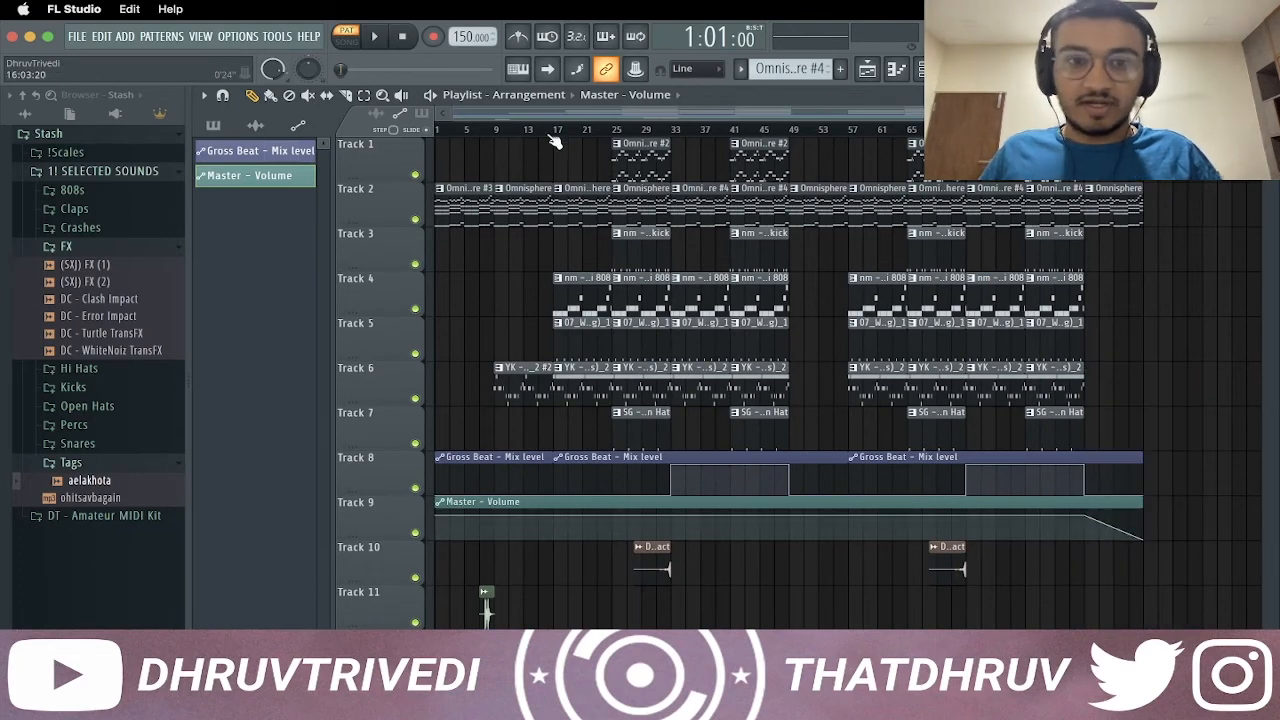
Cut the last half bar before bar 17 out of the Omnisphere and hi-hat clips on Tracks 2 and 6
{"action": "scroll", "coordinate": [553, 139], "scroll_direction": "up", "scroll_amount": 5}
{"action": "key", "text": "c"}
{"action": "left_click_drag", "start_coordinate": [540, 185], "coordinate": [541, 408]}
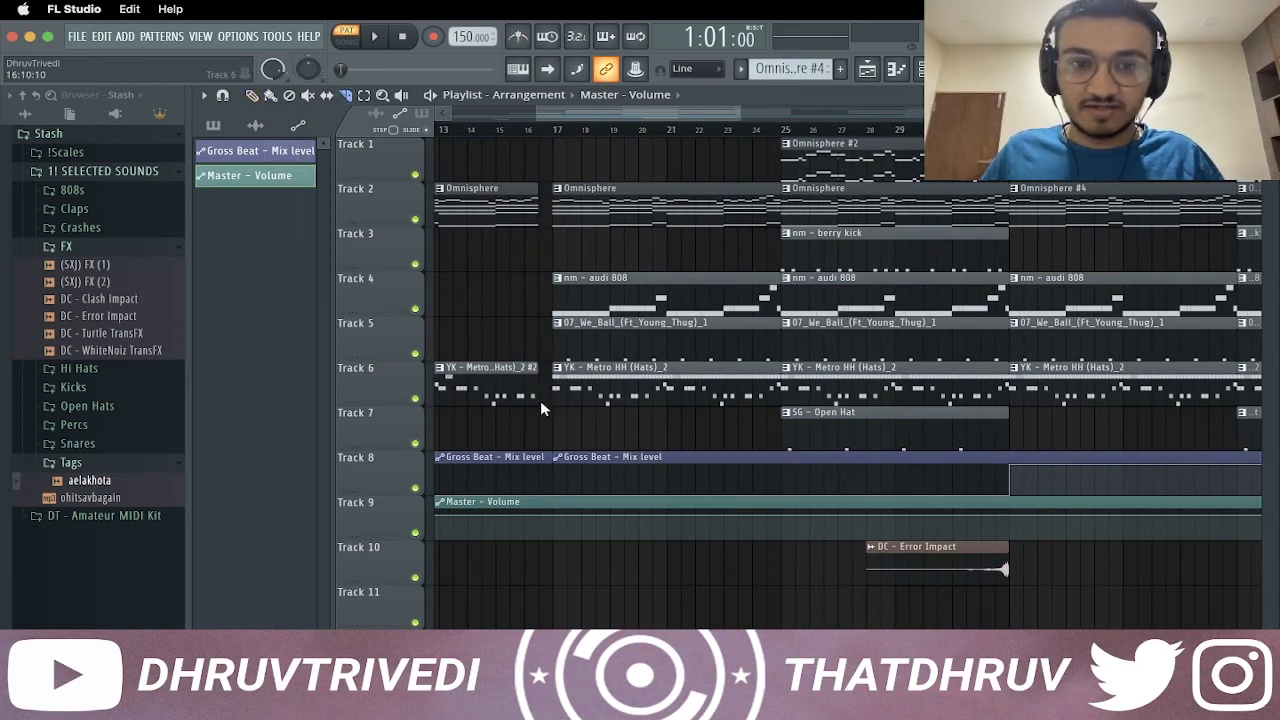
{"action": "scroll", "coordinate": [566, 139], "scroll_direction": "down", "scroll_amount": 4}
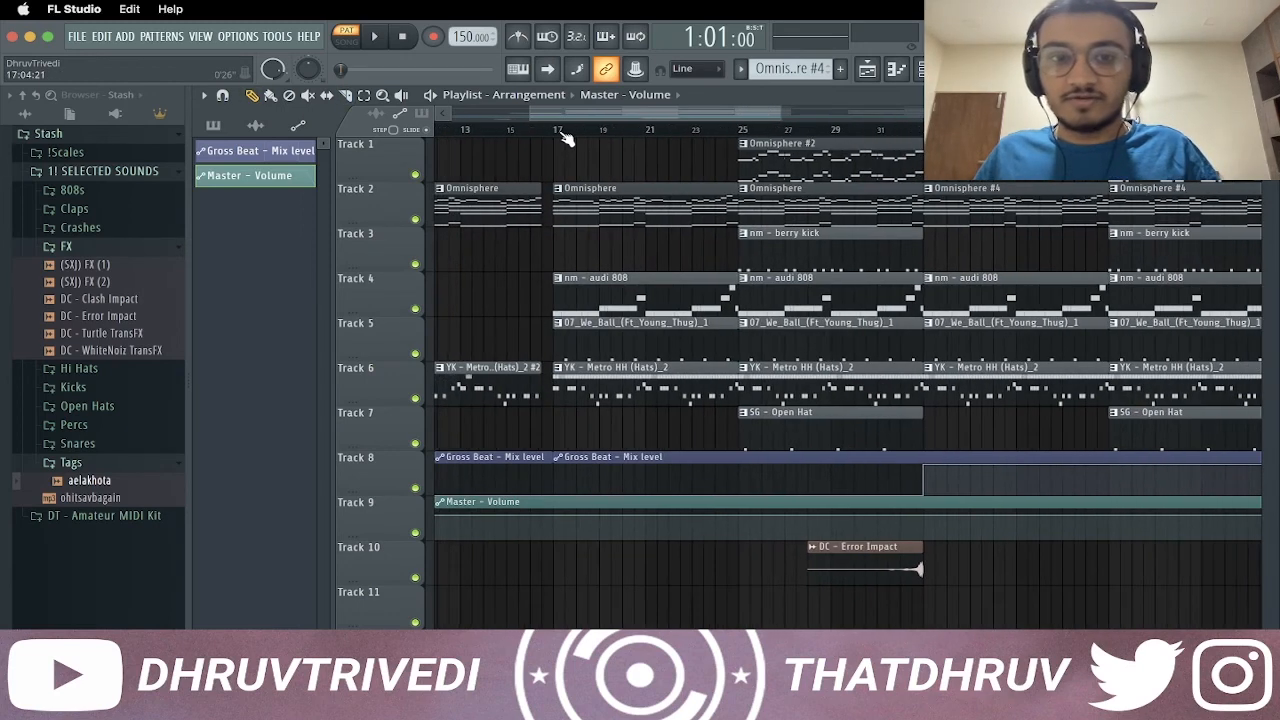
{"action": "scroll", "coordinate": [566, 139], "scroll_direction": "down", "scroll_amount": 3}
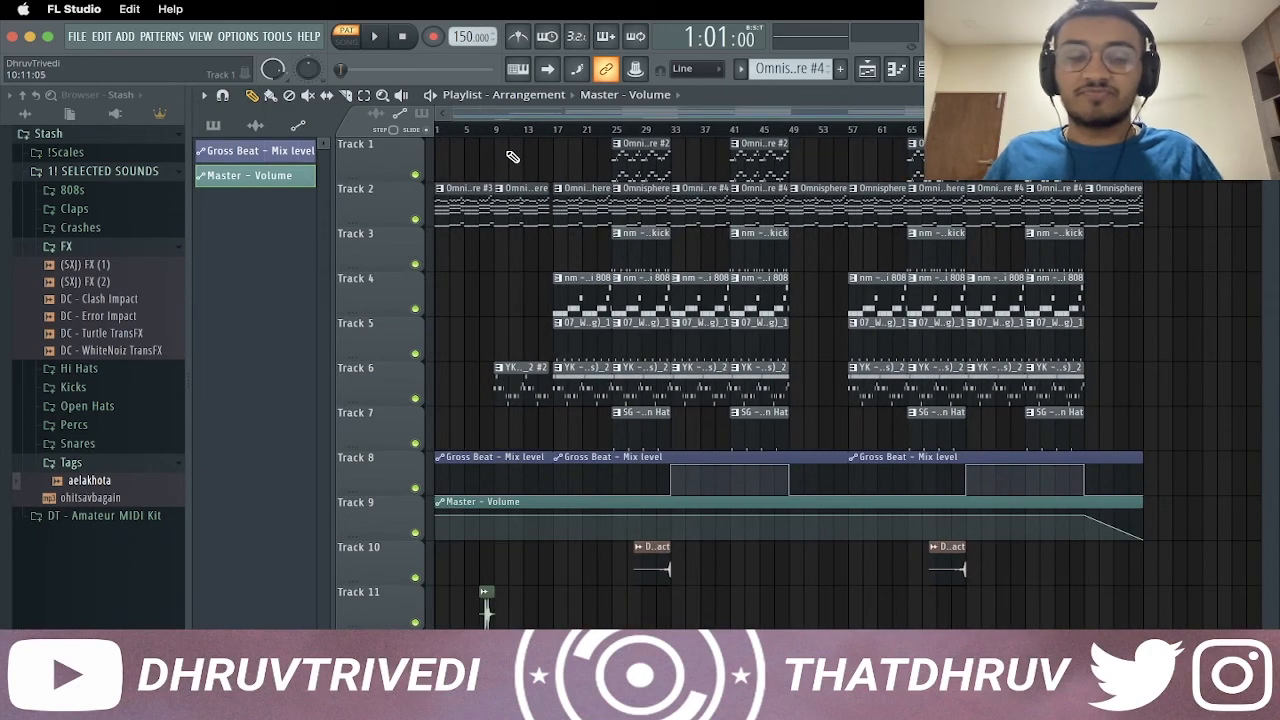